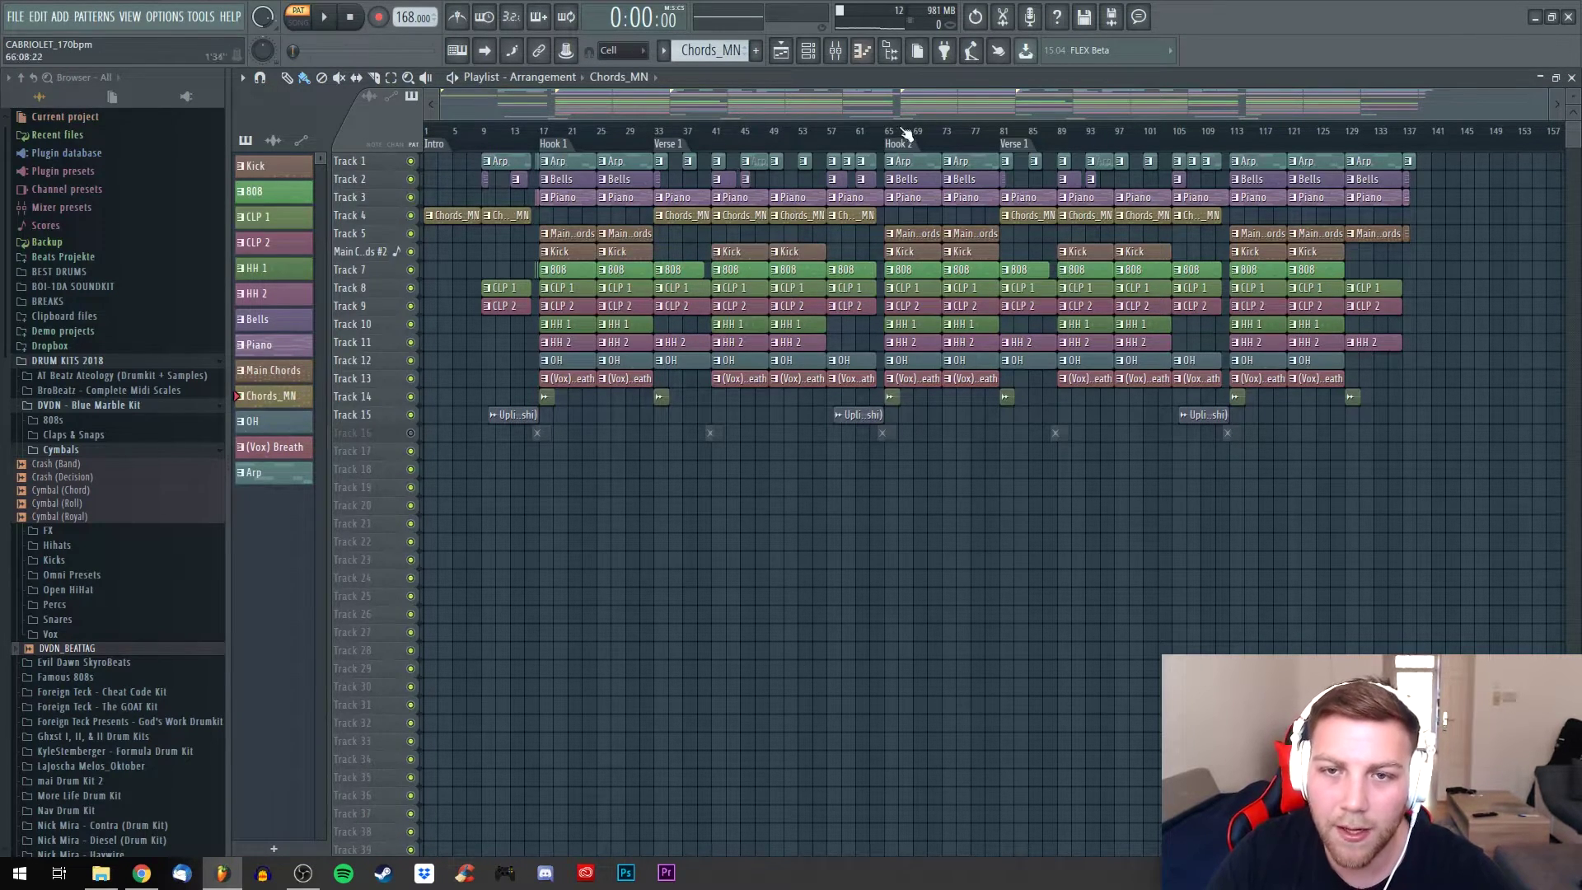
# Examine the whole playlist arrangement, from the intro through the hooks and verses
pyautogui.scroll(3, 902, 91)
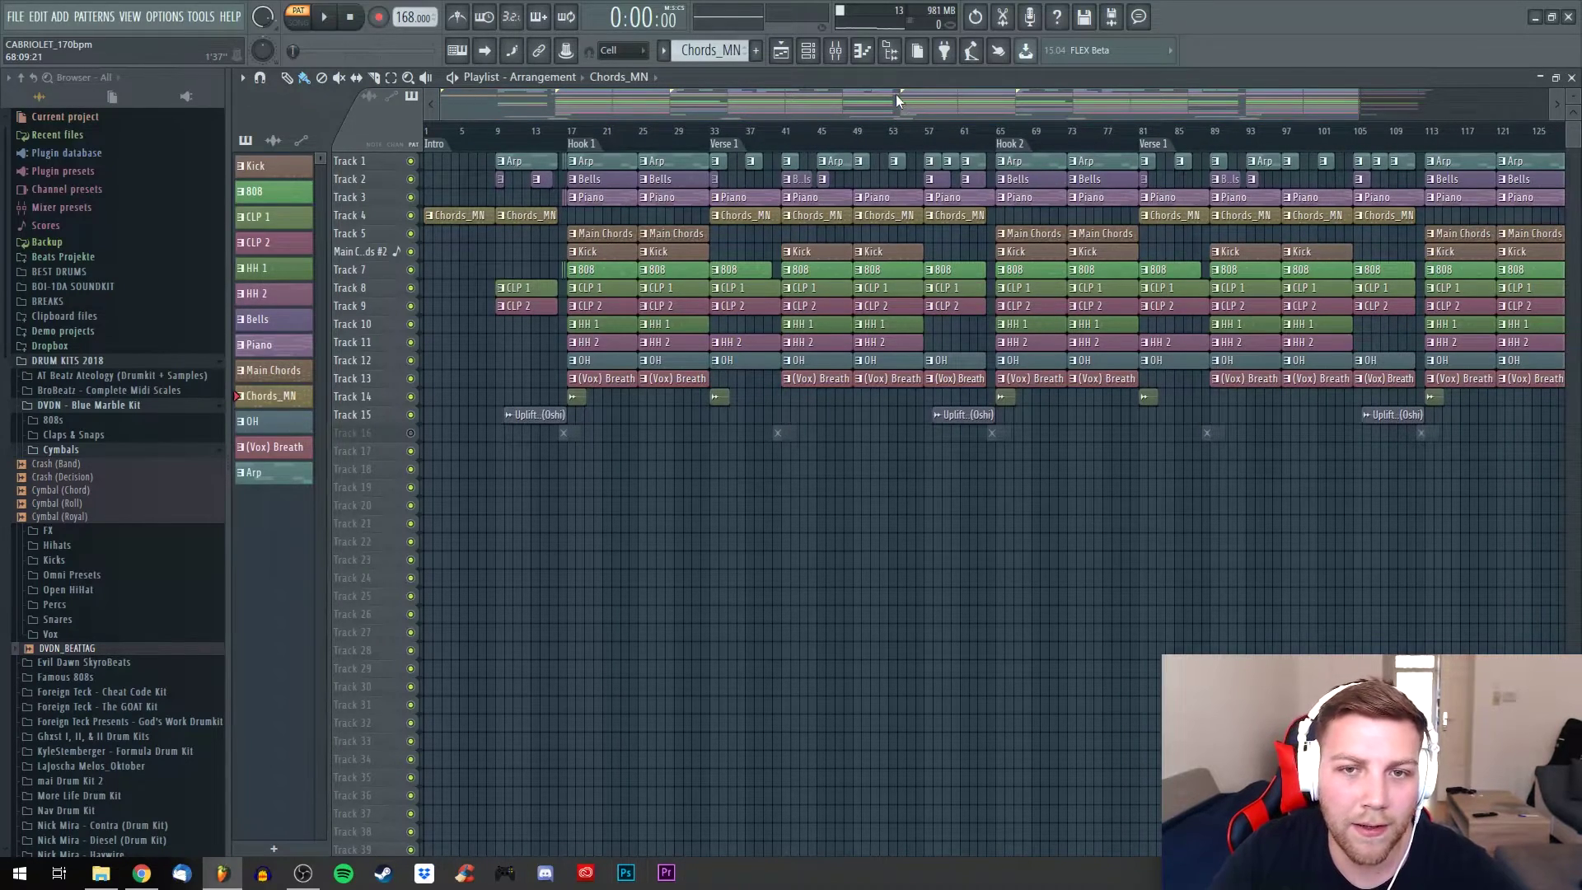
pyautogui.scroll(2, 897, 94)
pyautogui.scroll(-3, 904, 89)
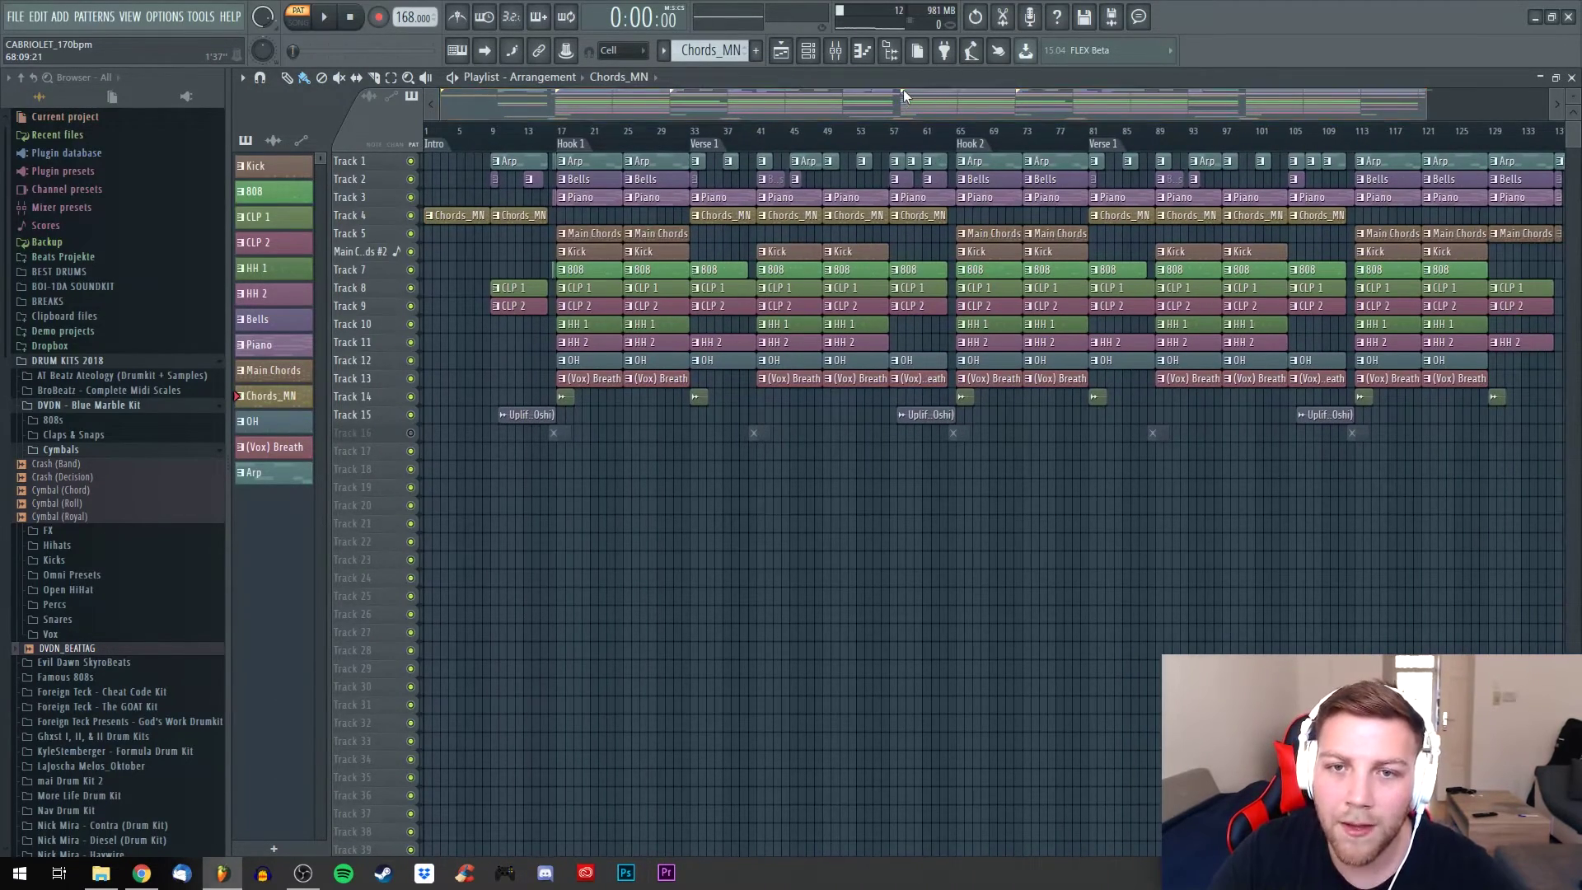
pyautogui.scroll(-2, 898, 91)
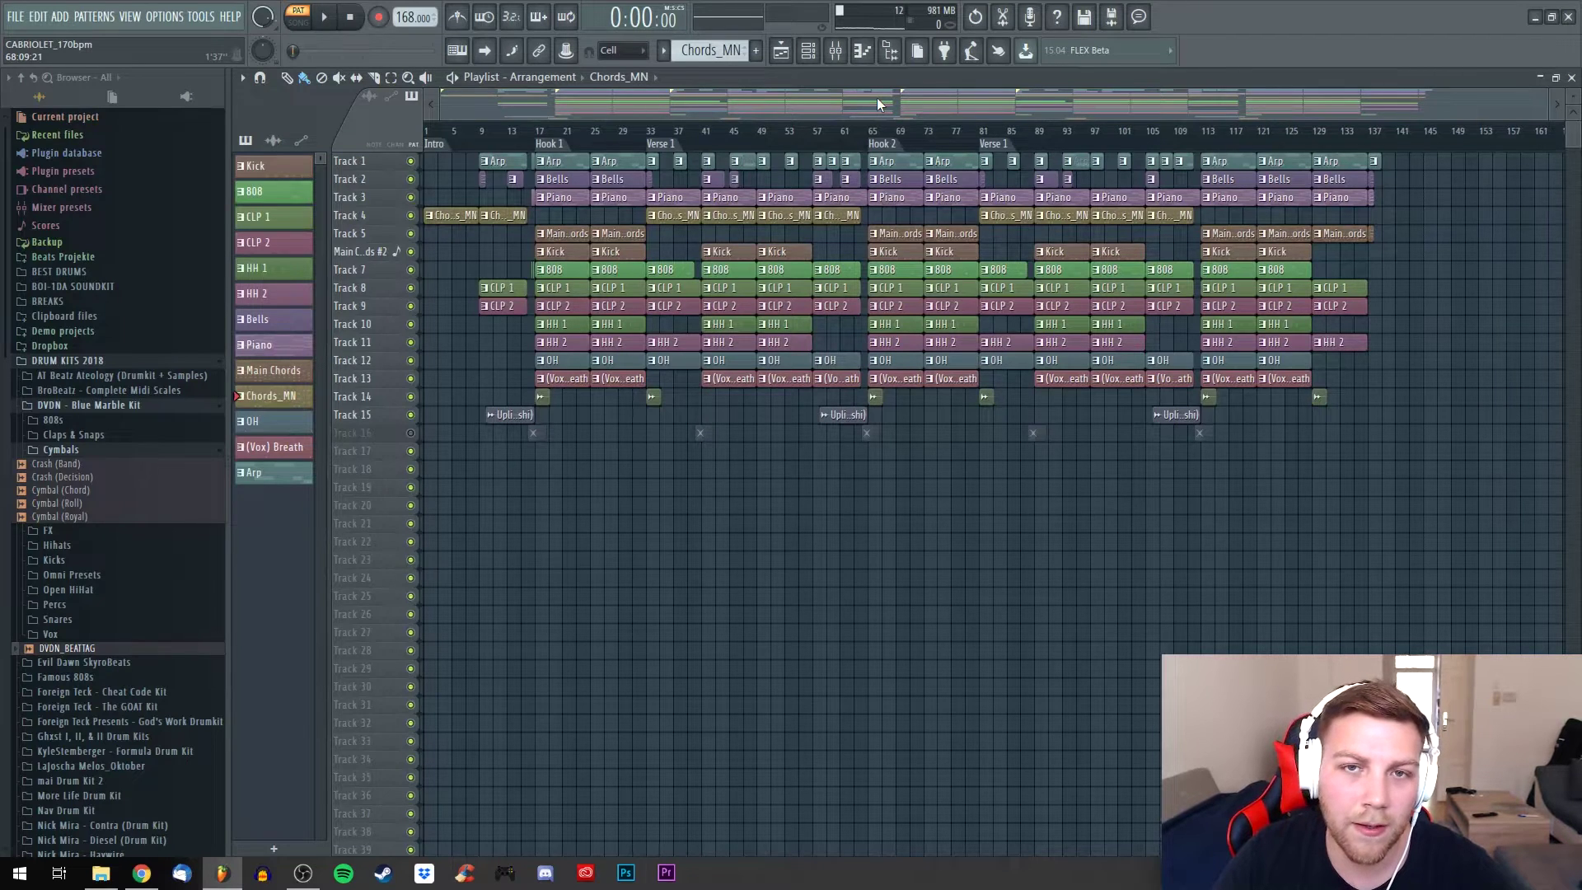
pyautogui.scroll(2, 863, 97)
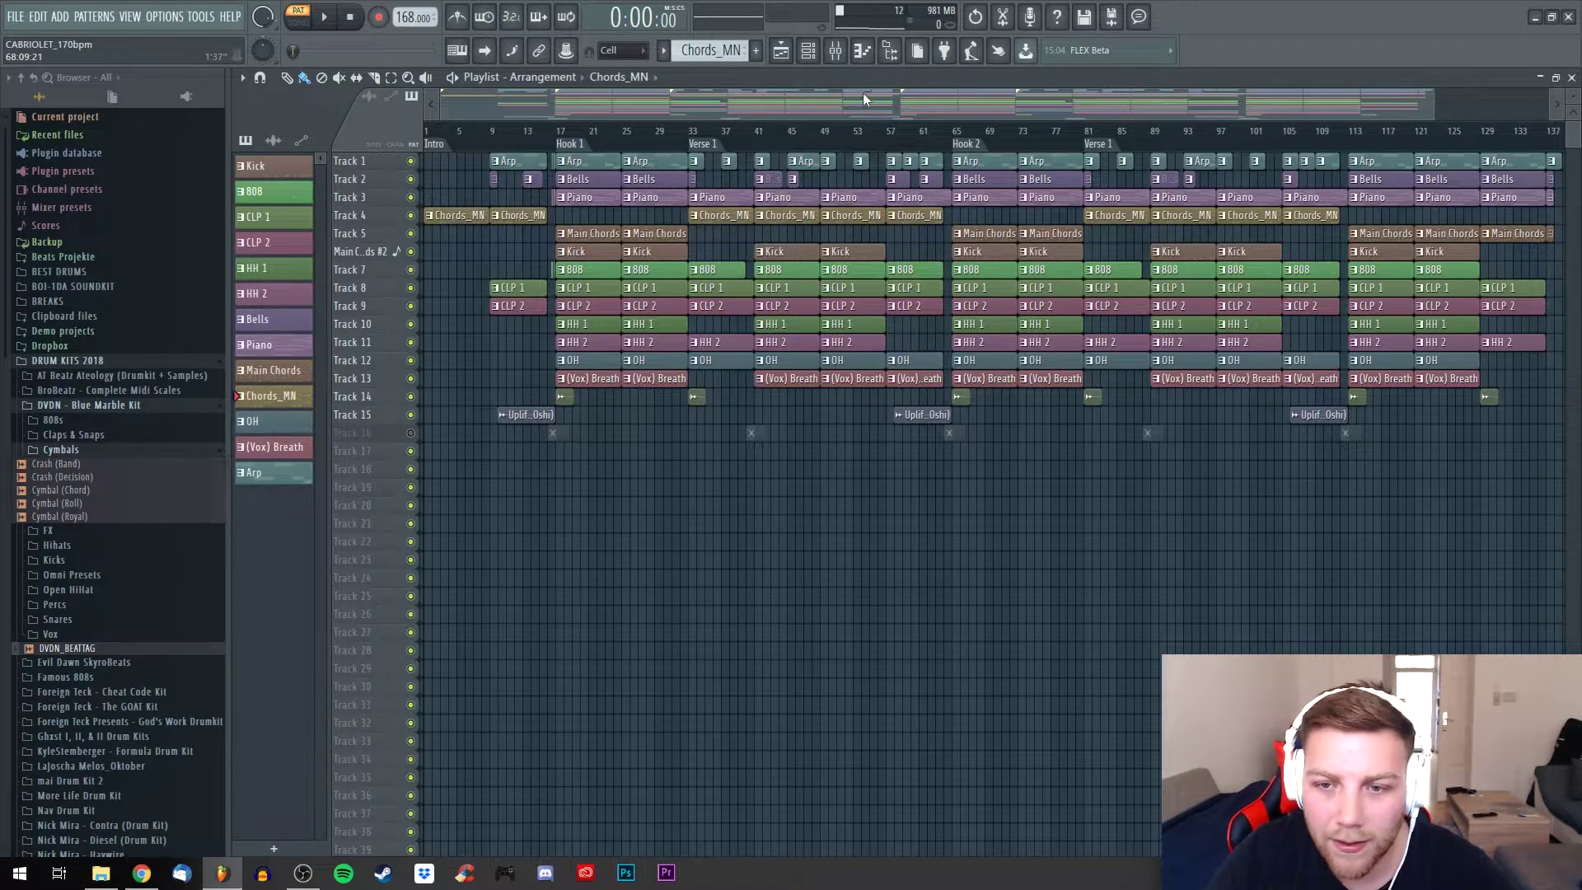
pyautogui.scroll(-2, 908, 105)
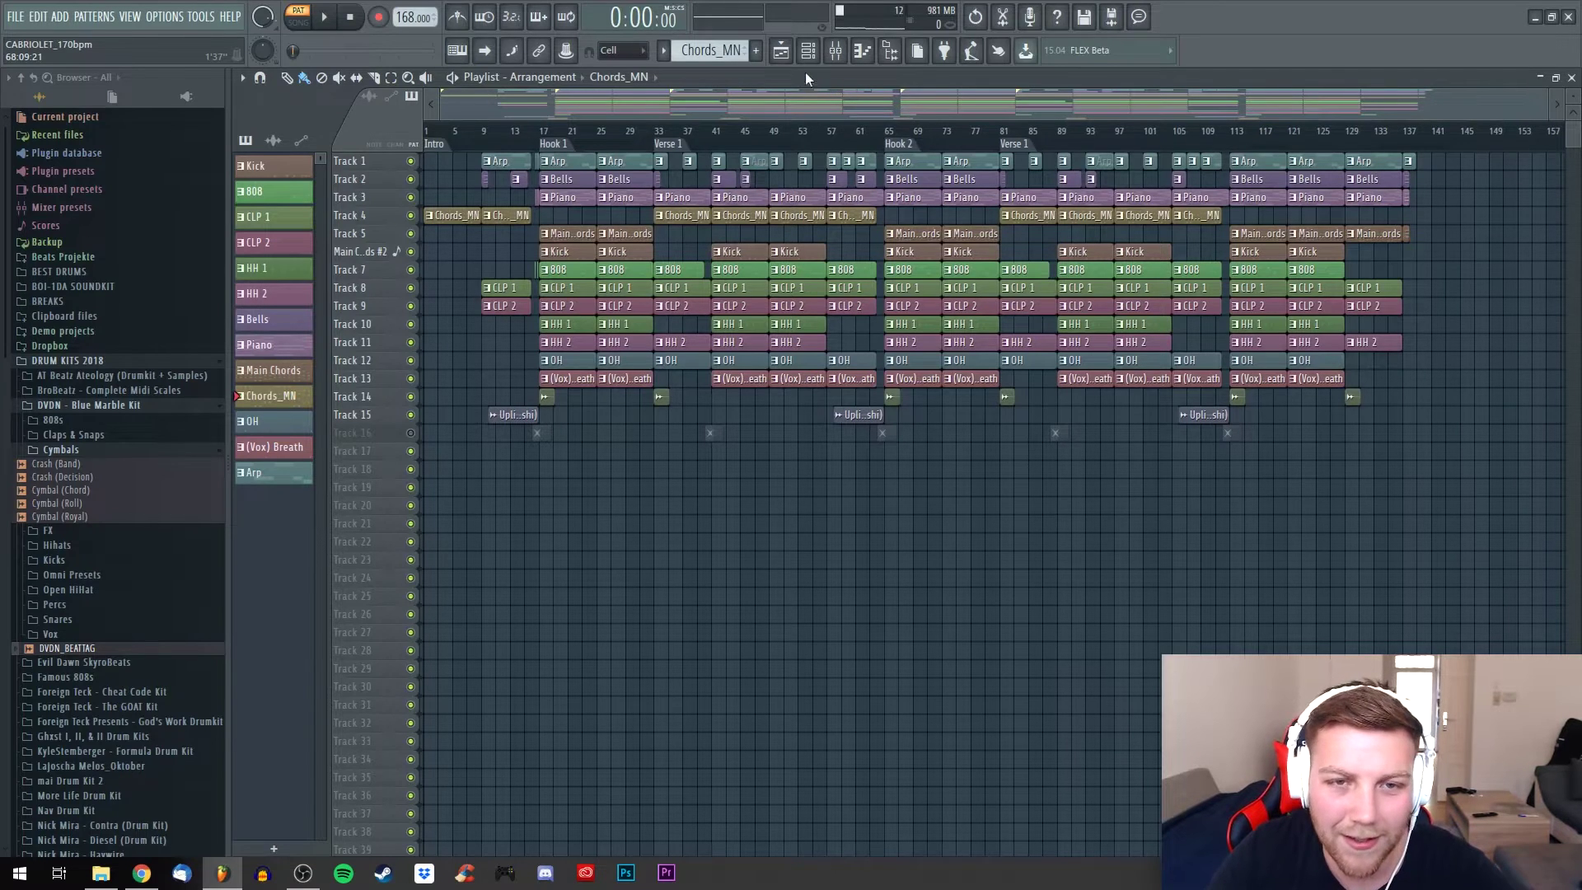
pyautogui.scroll(-2, 808, 95)
pyautogui.scroll(3, 807, 96)
pyautogui.scroll(-1, 807, 96)
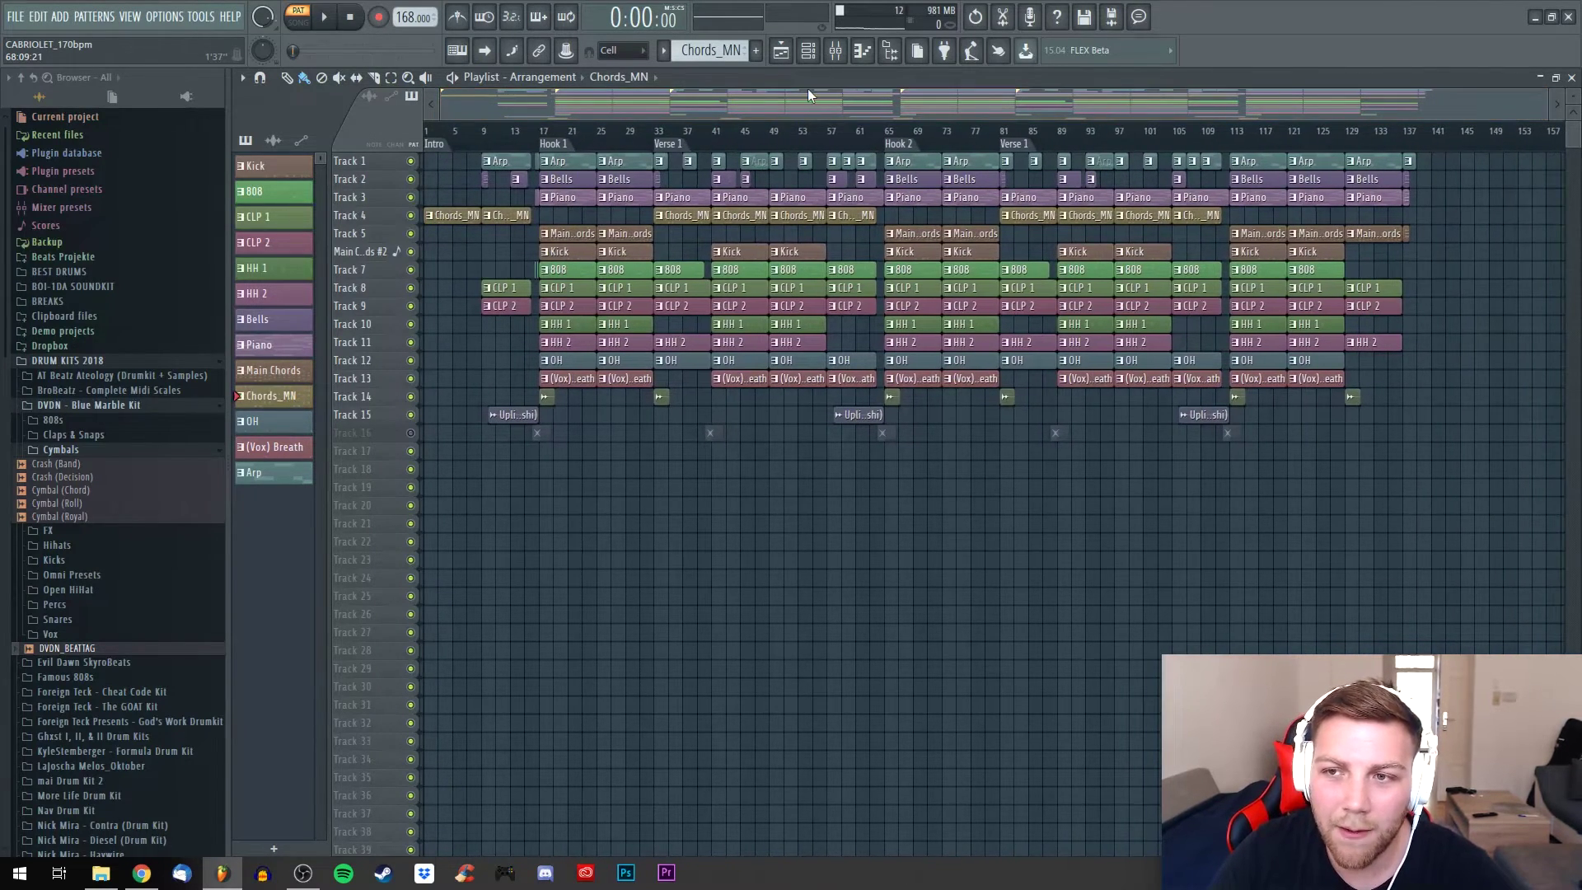
pyautogui.scroll(-2, 811, 90)
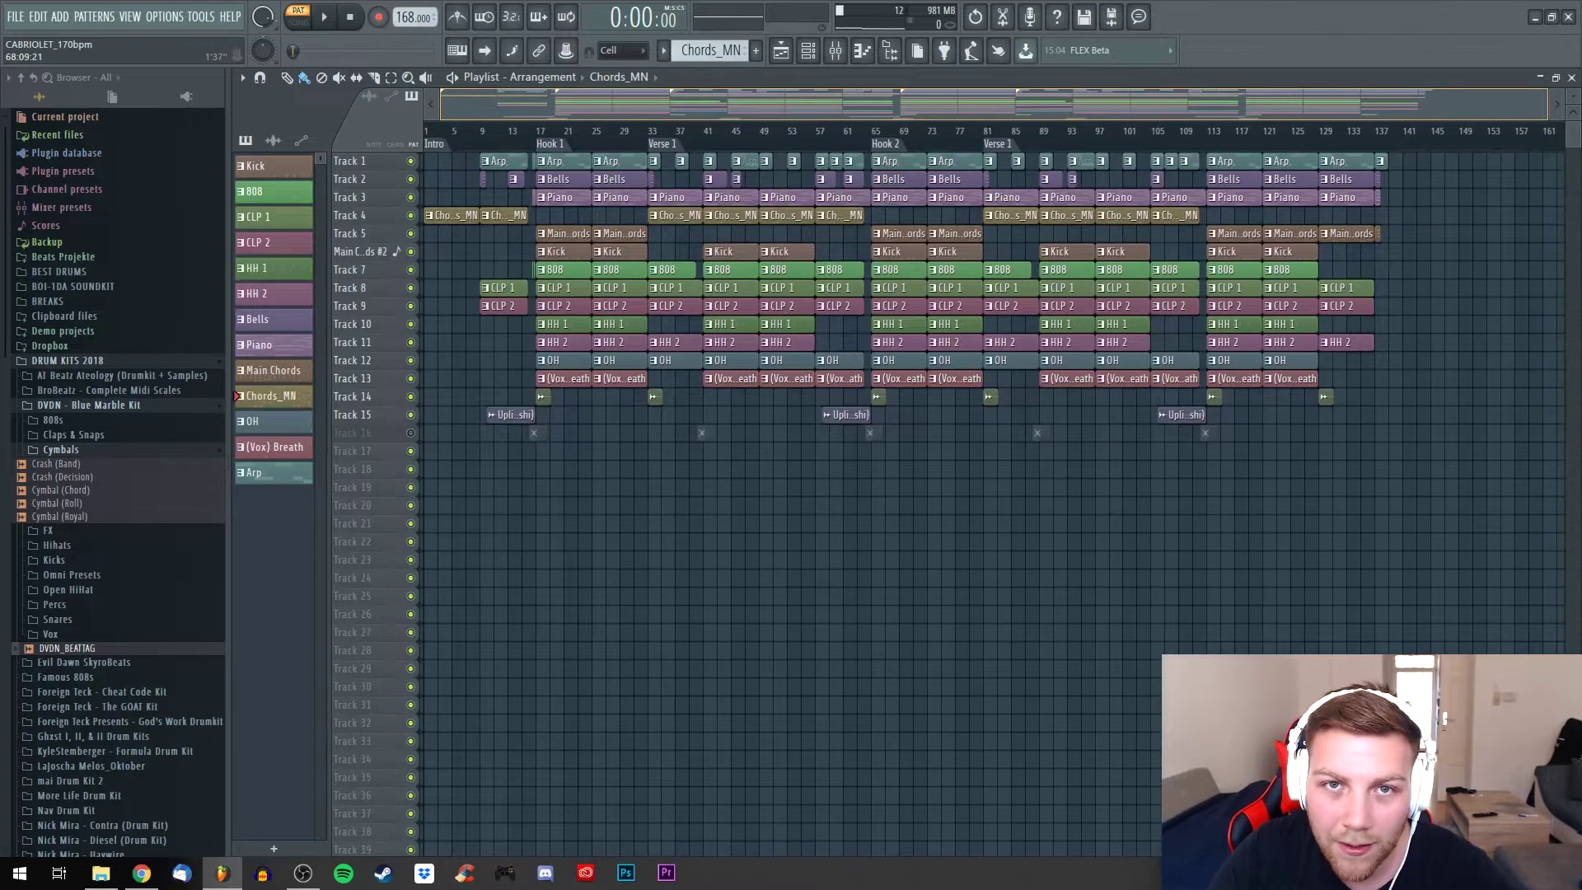
pyautogui.scroll(2, 812, 94)
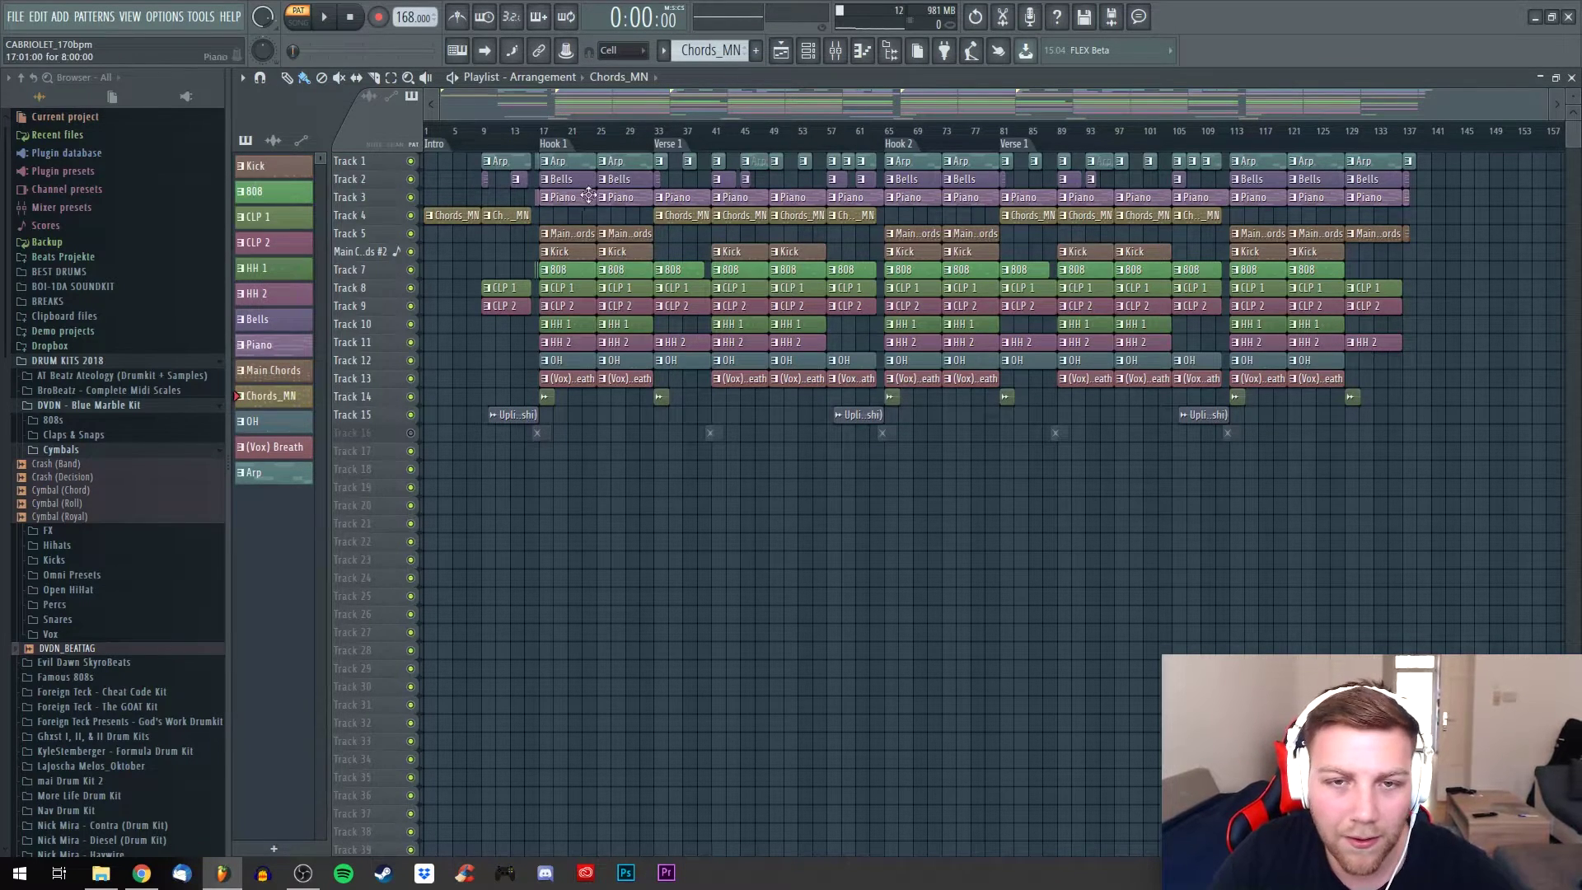
pyautogui.scroll(4, 697, 106)
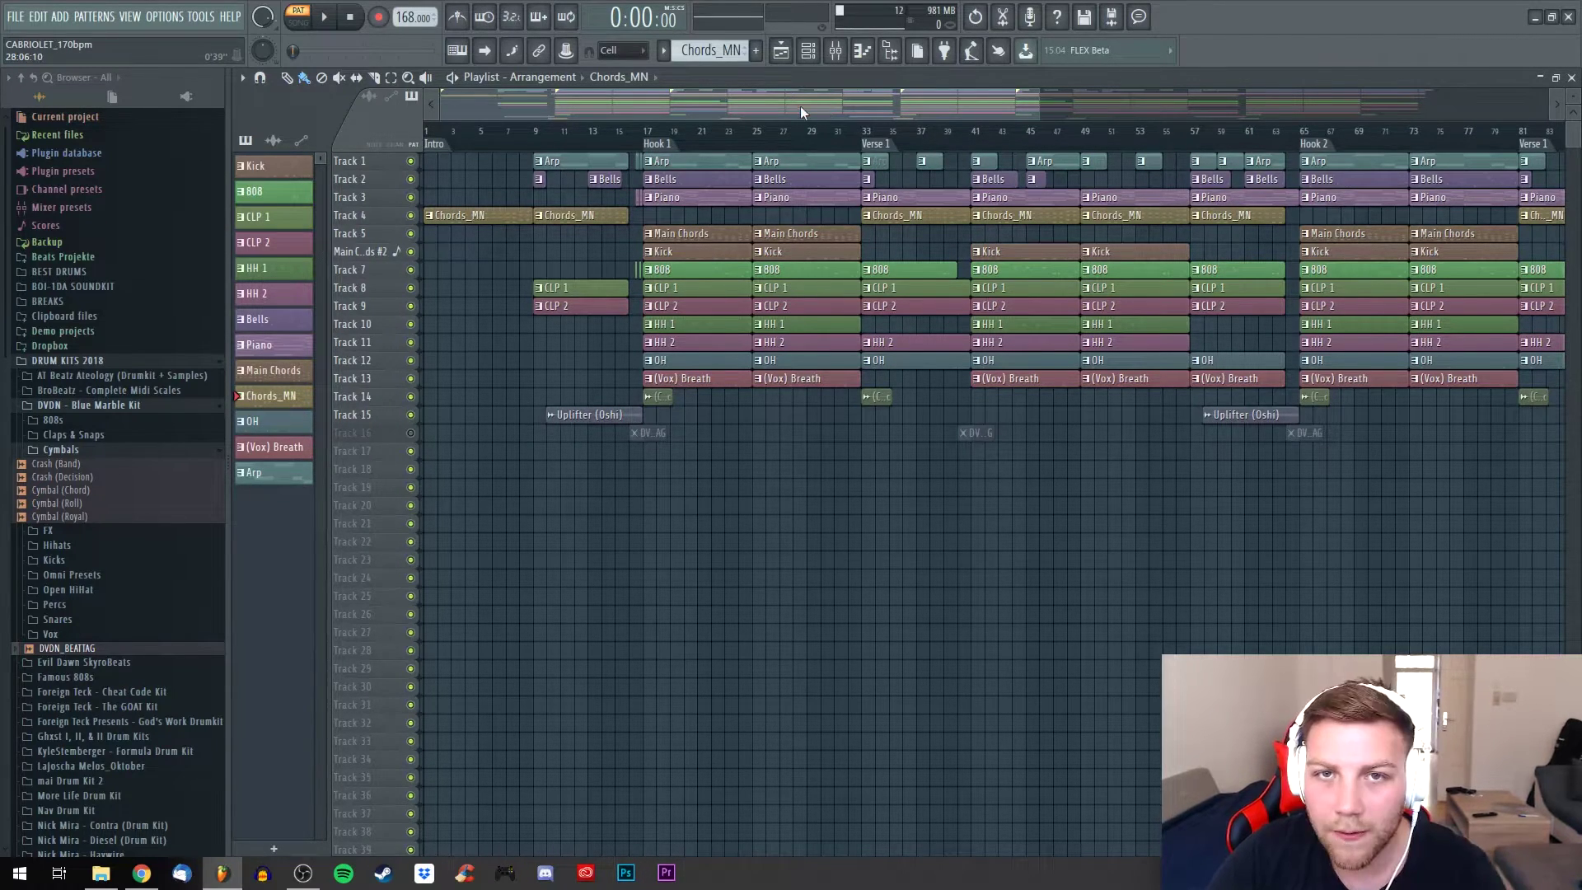
pyautogui.scroll(-3, 754, 99)
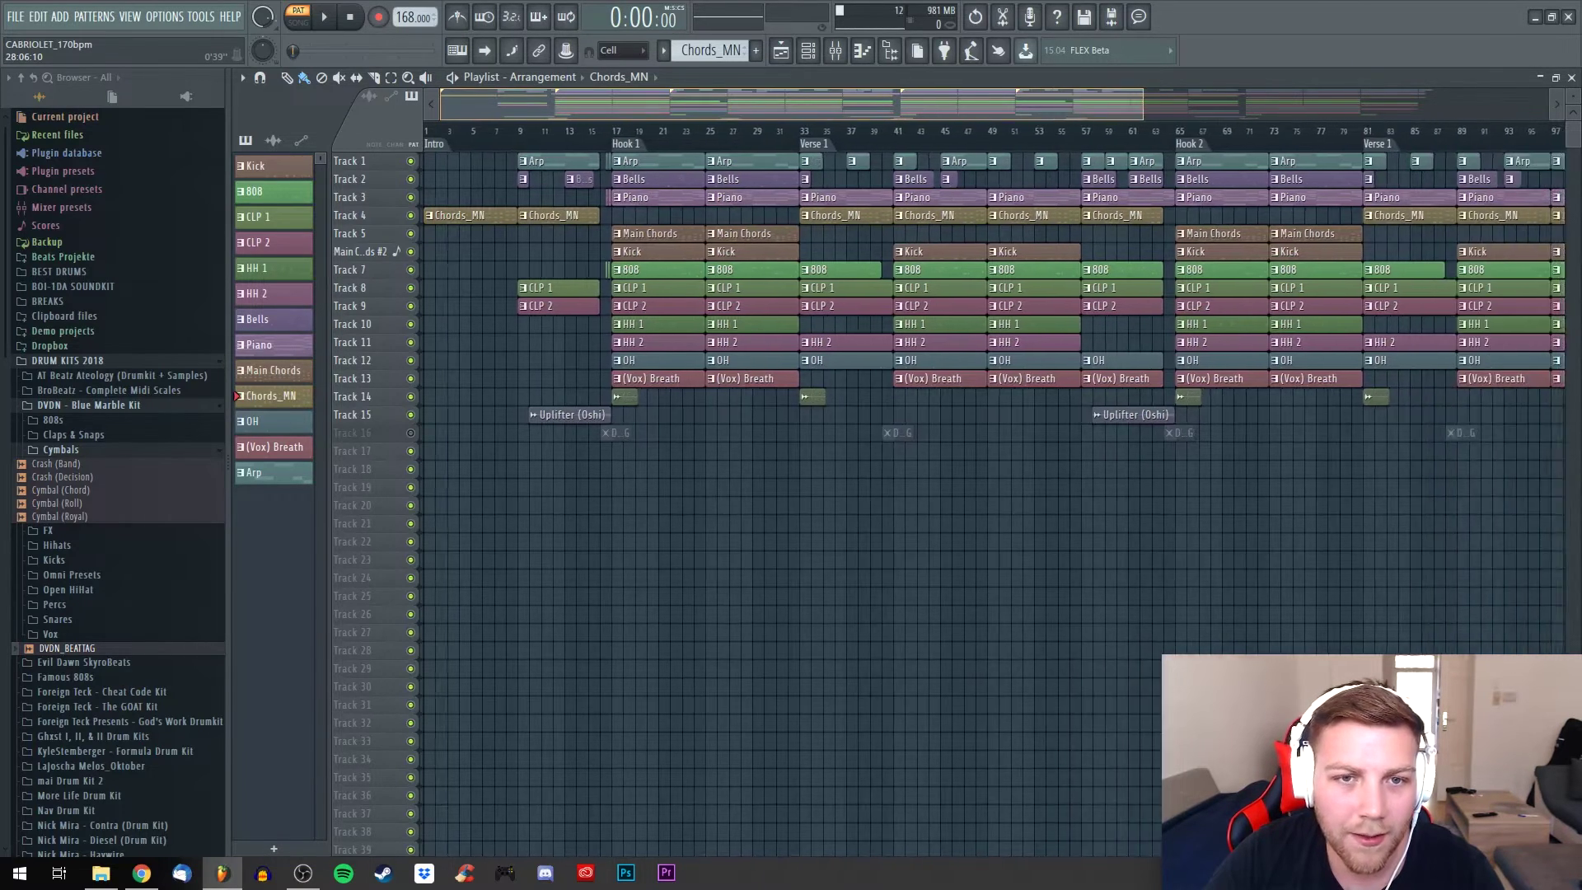
pyautogui.scroll(-3, 749, 108)
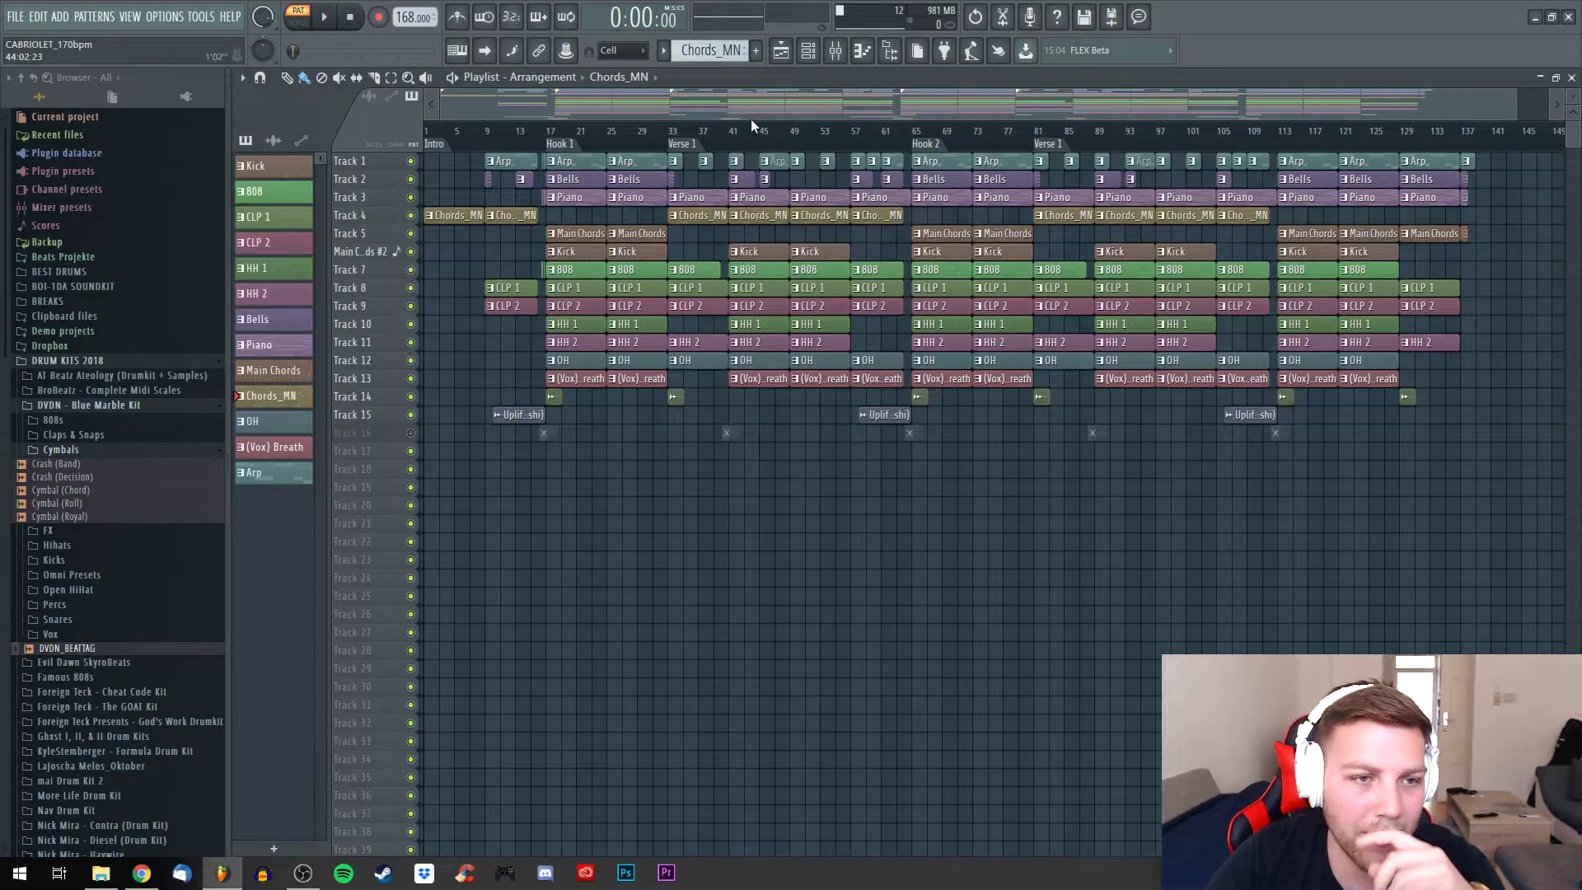
pyautogui.scroll(3, 743, 115)
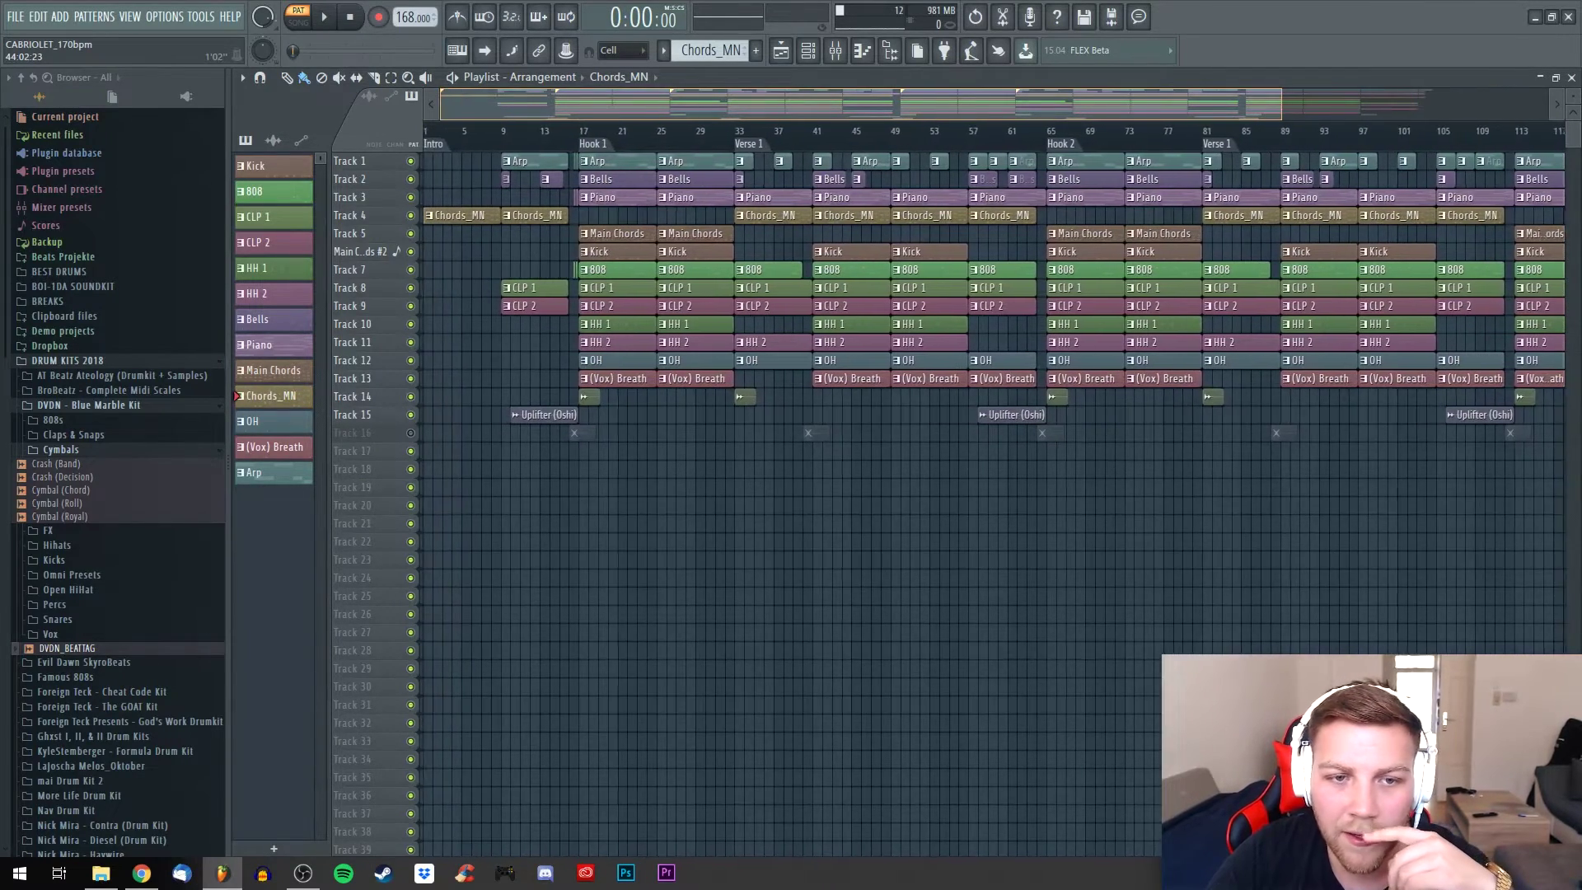
pyautogui.scroll(2, 734, 106)
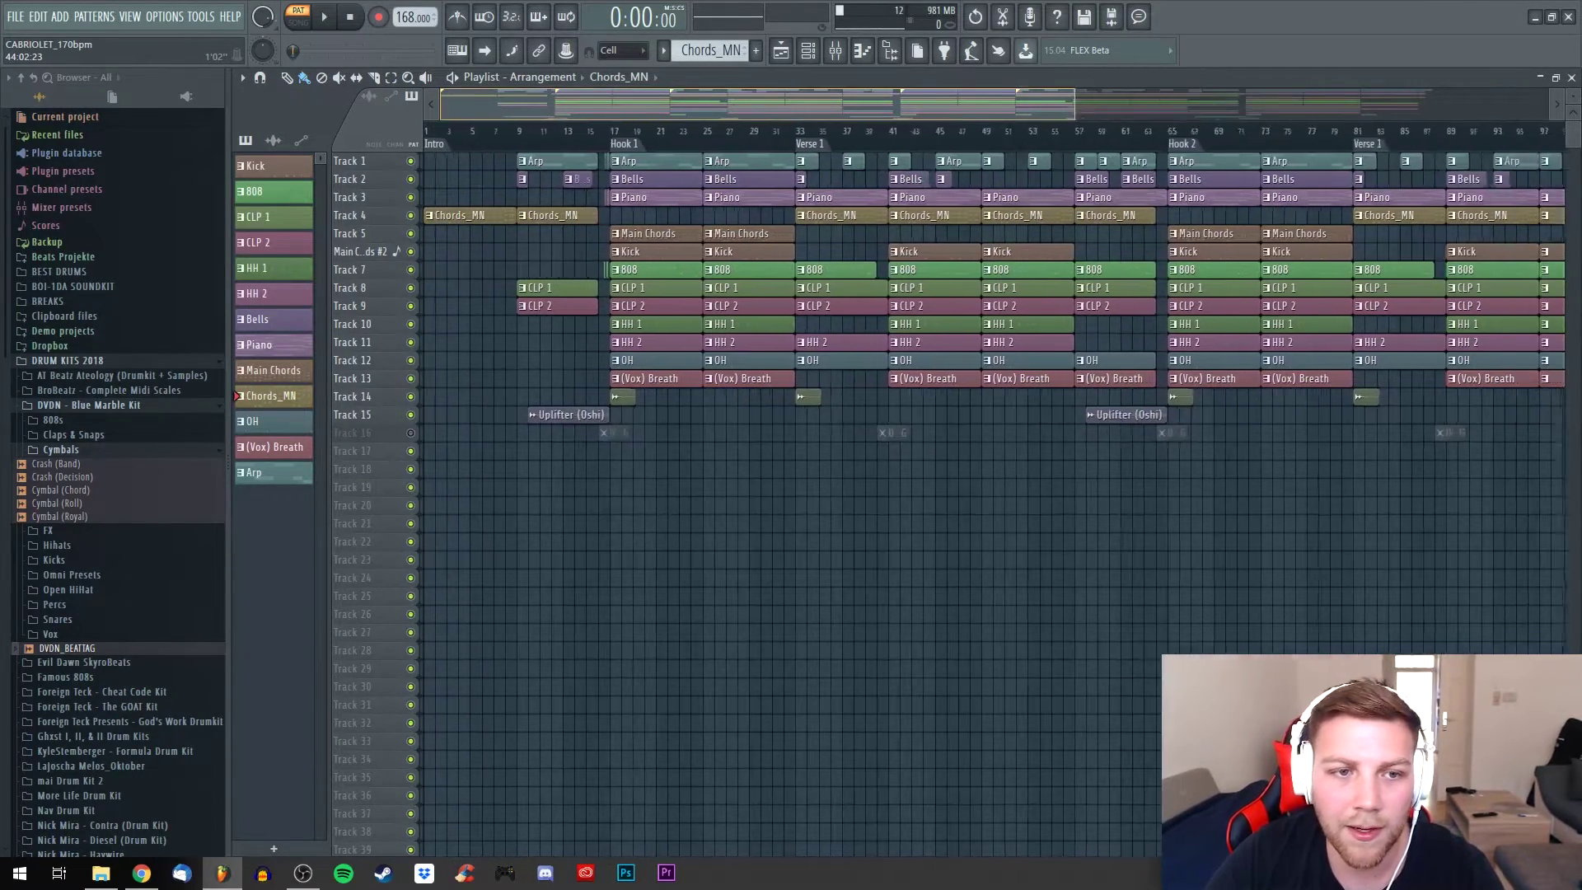
# Open the notes of the Main Chords pattern in the piano roll
pyautogui.click(280, 372)
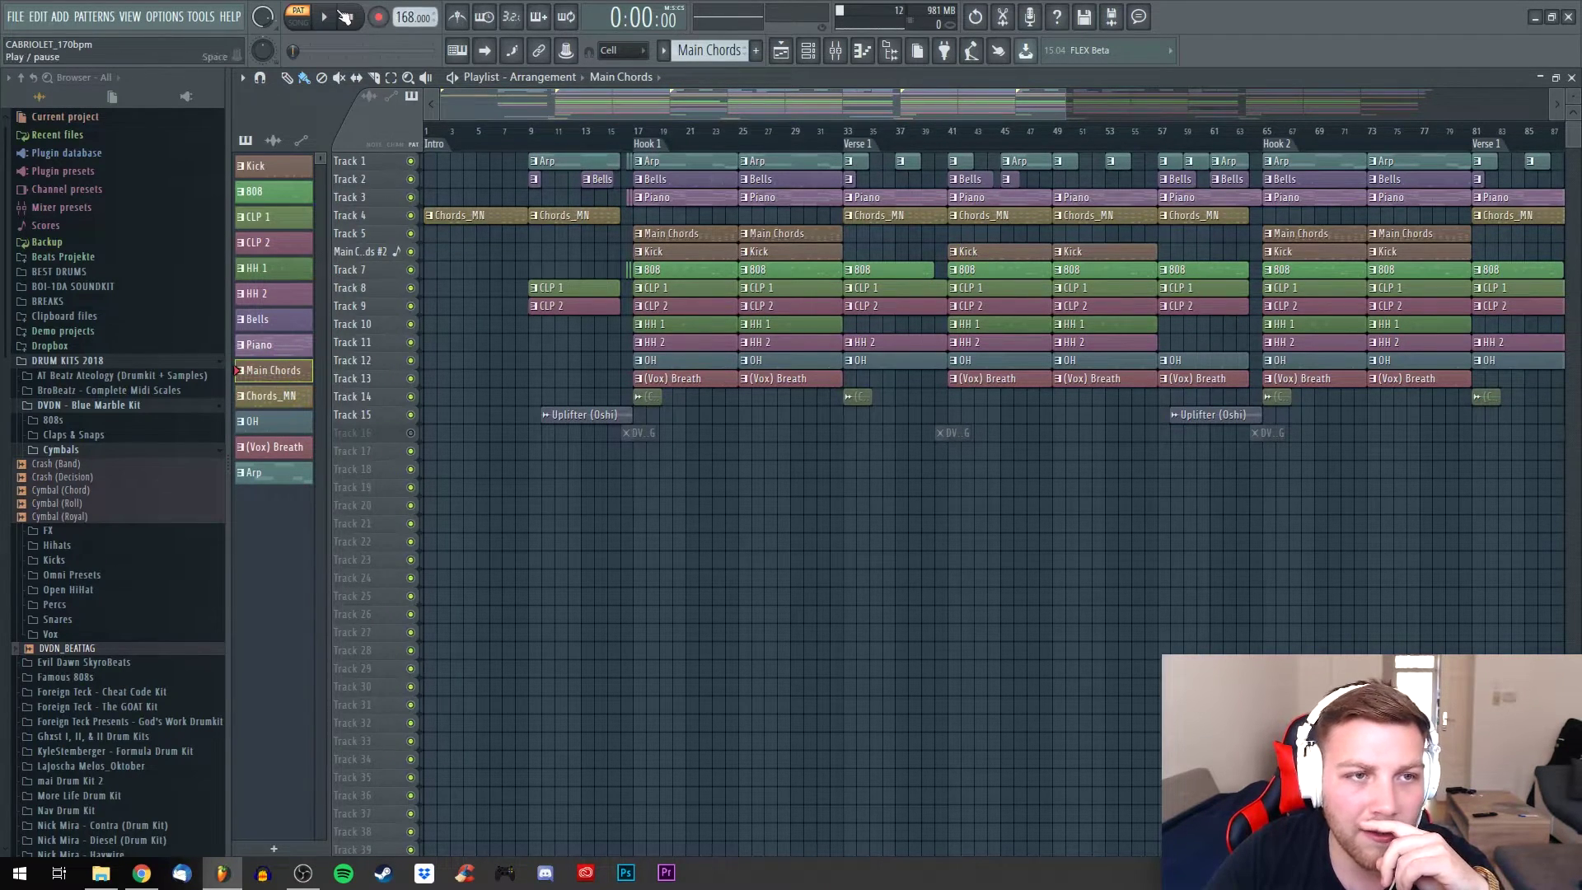
pyautogui.click(809, 50)
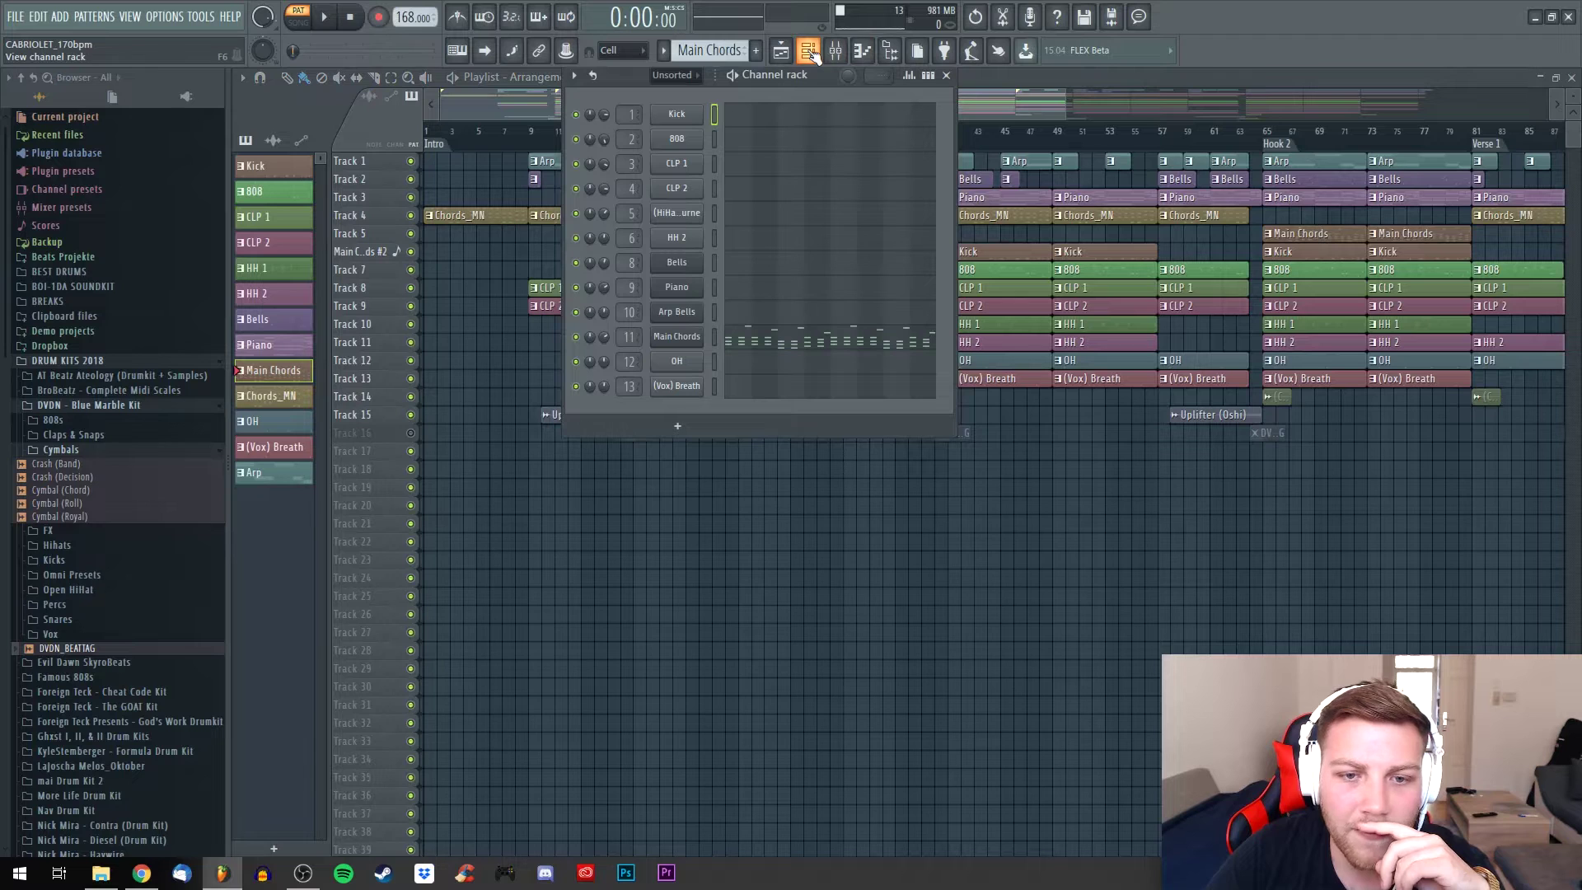
pyautogui.click(794, 344)
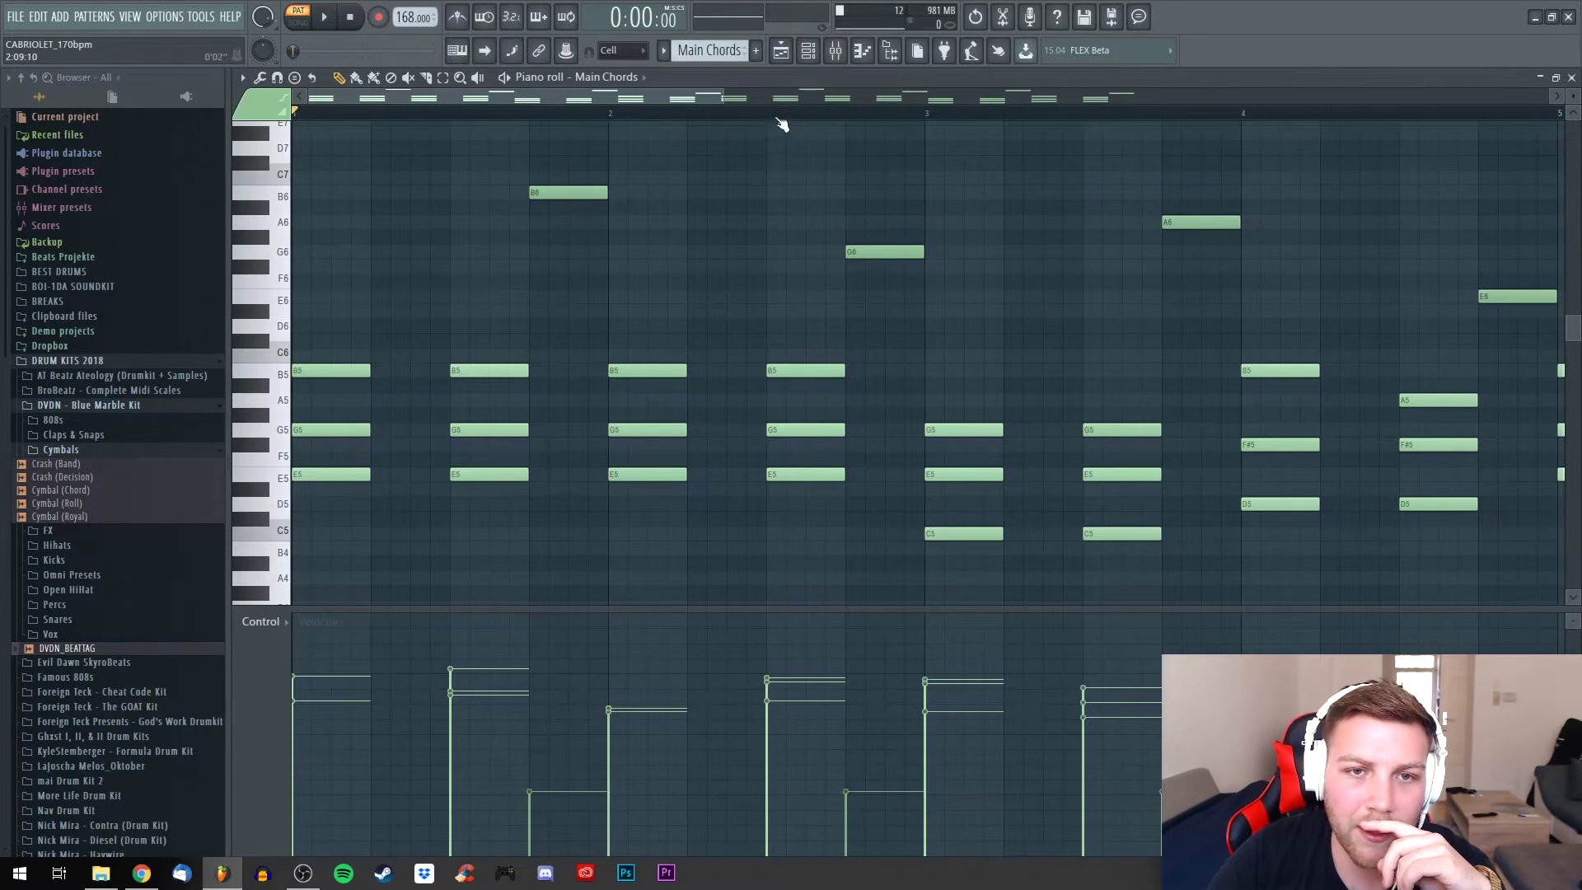
pyautogui.scroll(-2, 728, 178)
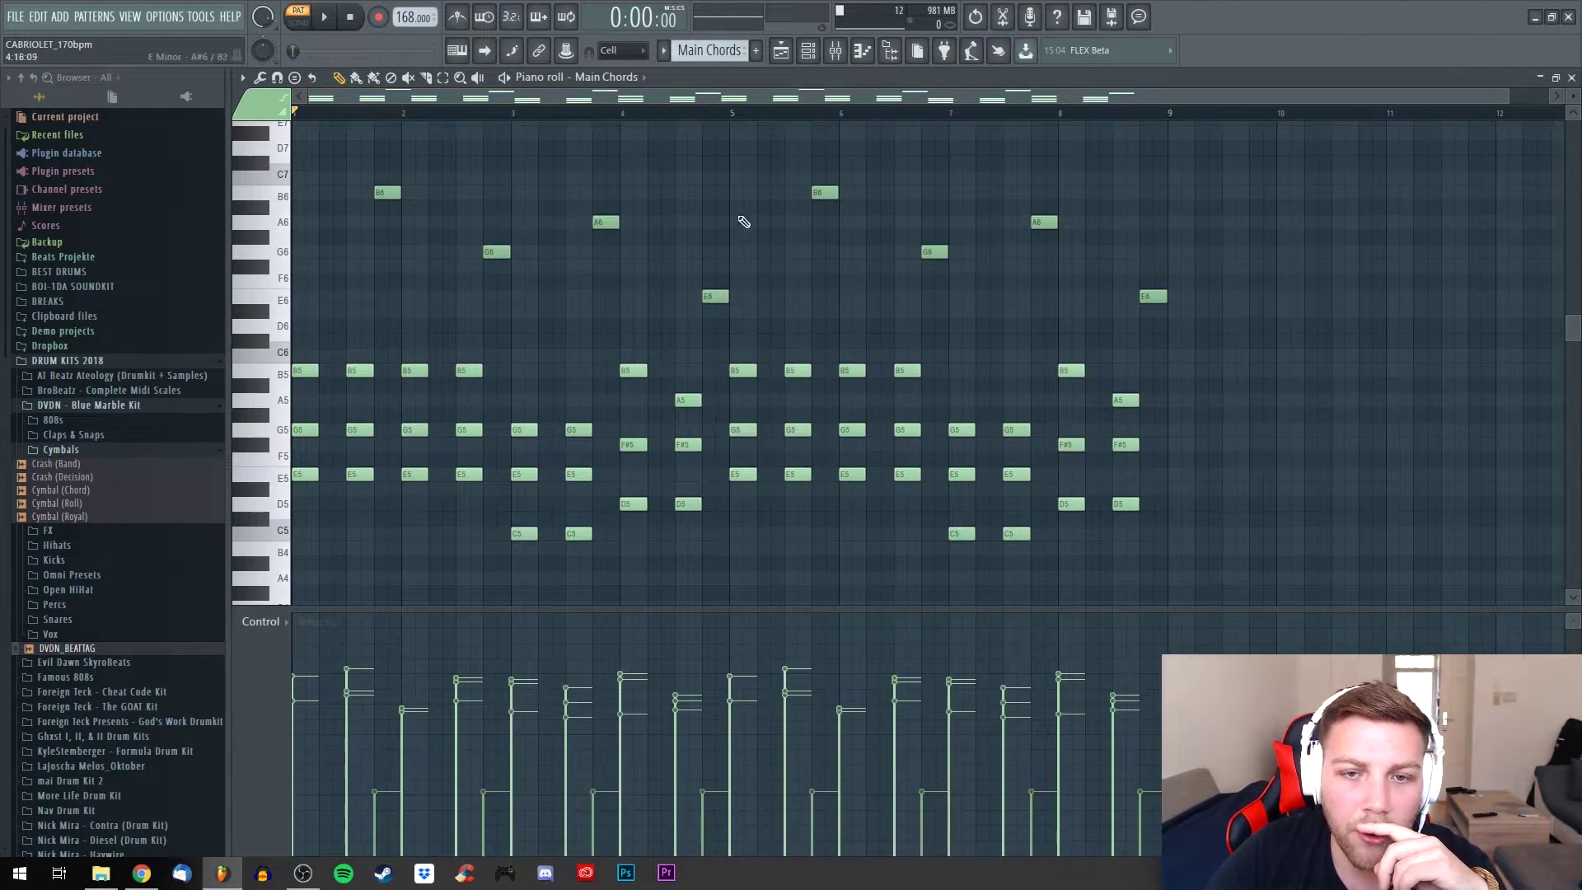
# Play back the Main Chords pattern once and enlarge the velocity lane below the notes
pyautogui.click(327, 25)
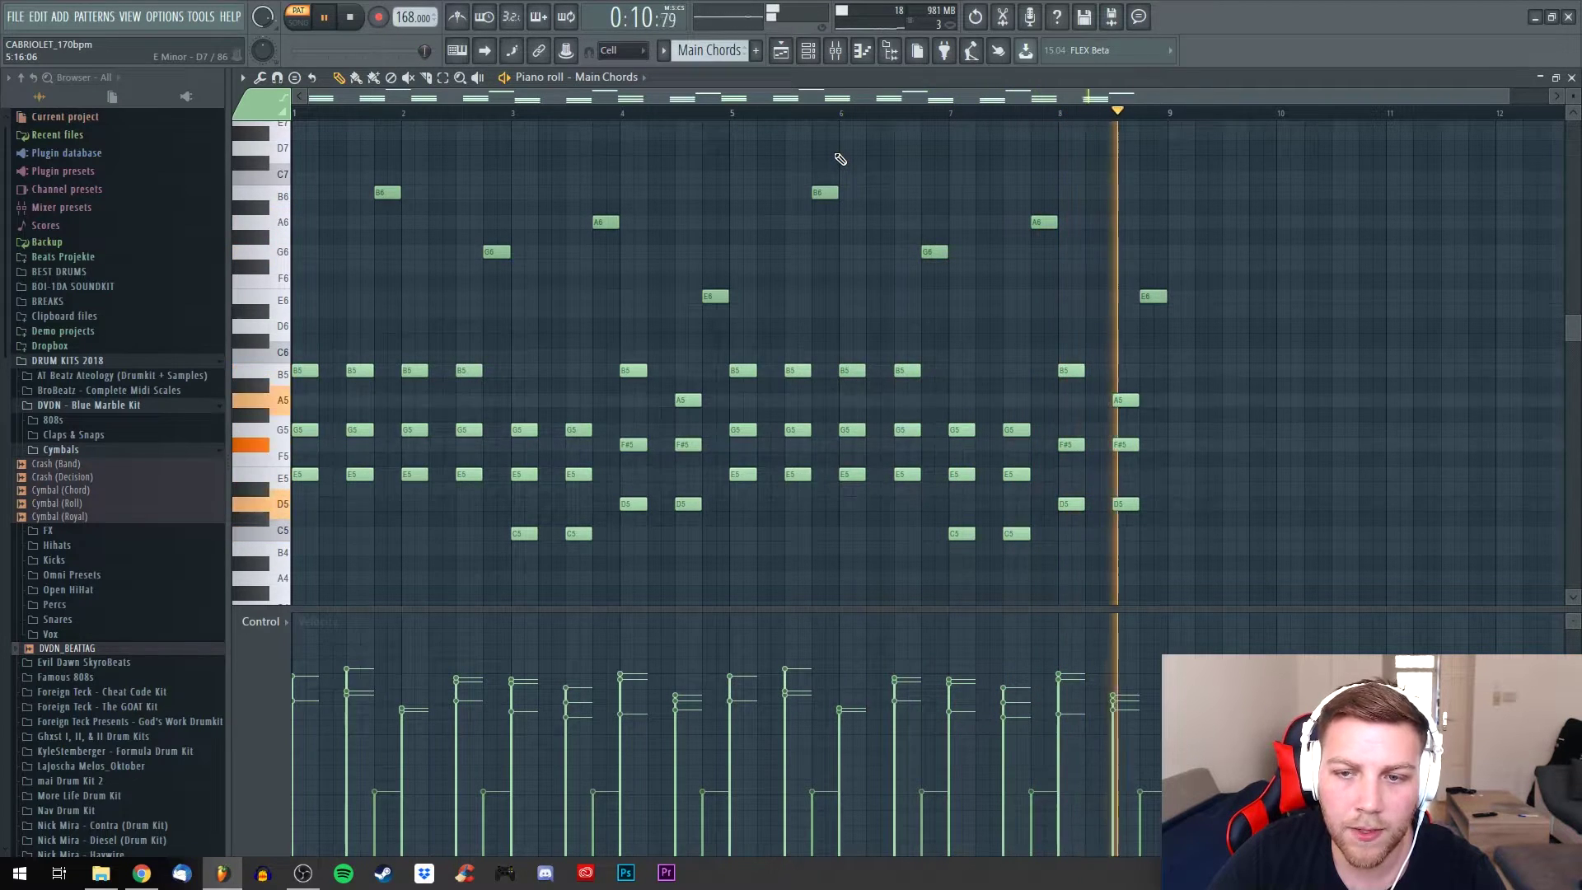
pyautogui.press('space')
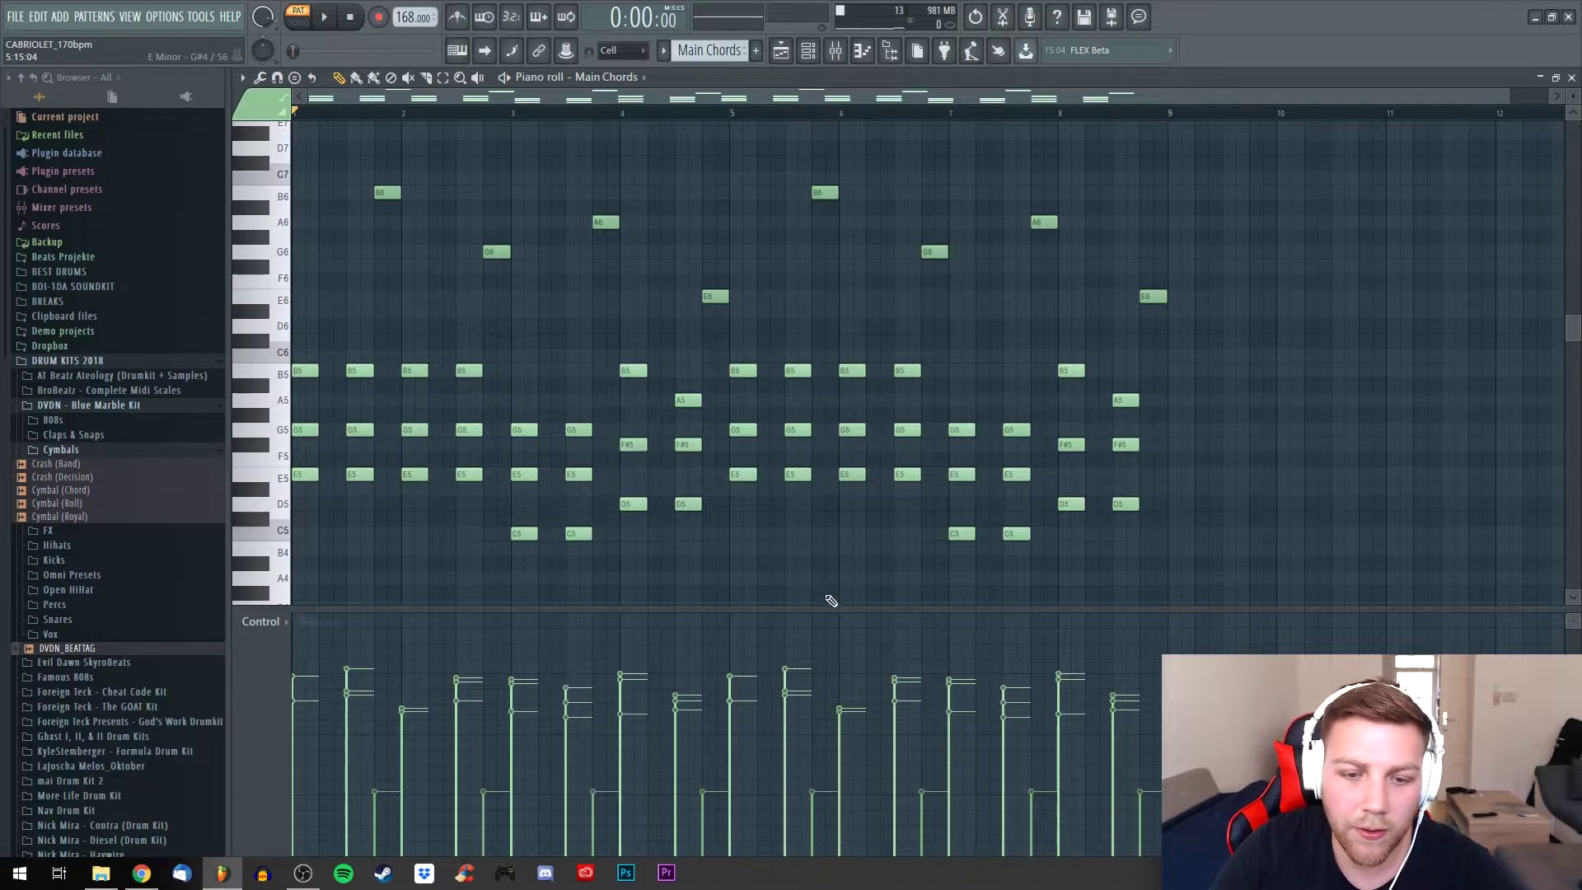
pyautogui.moveTo(831, 610); pyautogui.dragTo(816, 552)
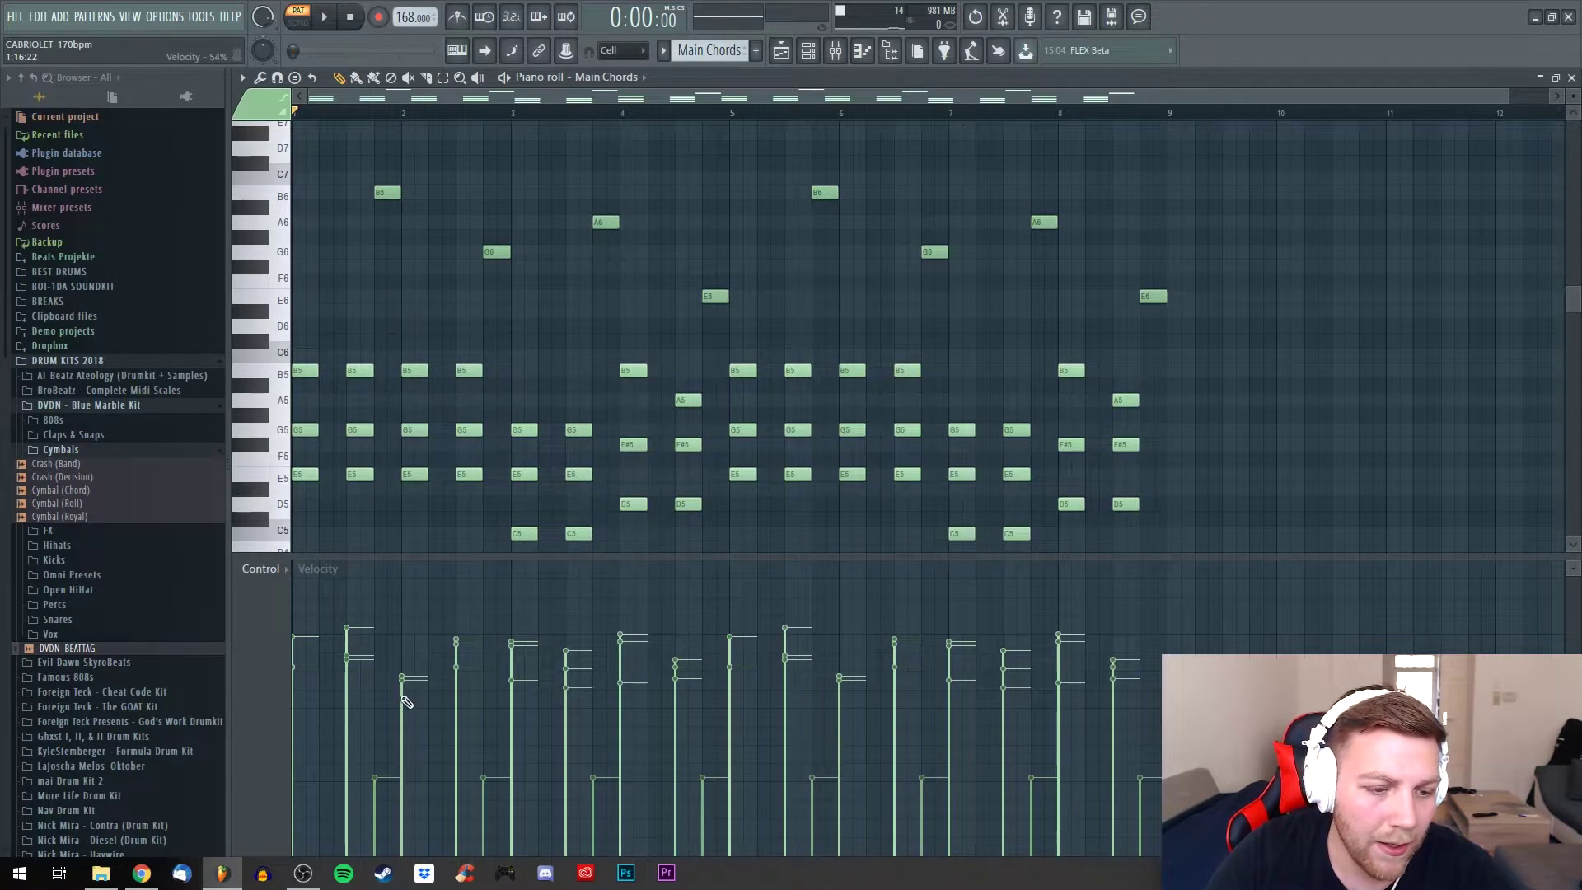
# Try changing the velocities of the notes around the end of the first bar
pyautogui.moveTo(373, 734); pyautogui.dragTo(412, 605)
pyautogui.press('space')
pyautogui.moveTo(382, 752)
pyautogui.mouseDown()
pyautogui.moveTo(398, 596)
pyautogui.moveTo(394, 719)
pyautogui.mouseUp()
pyautogui.press('space')
pyautogui.moveTo(404, 662); pyautogui.dragTo(376, 774)
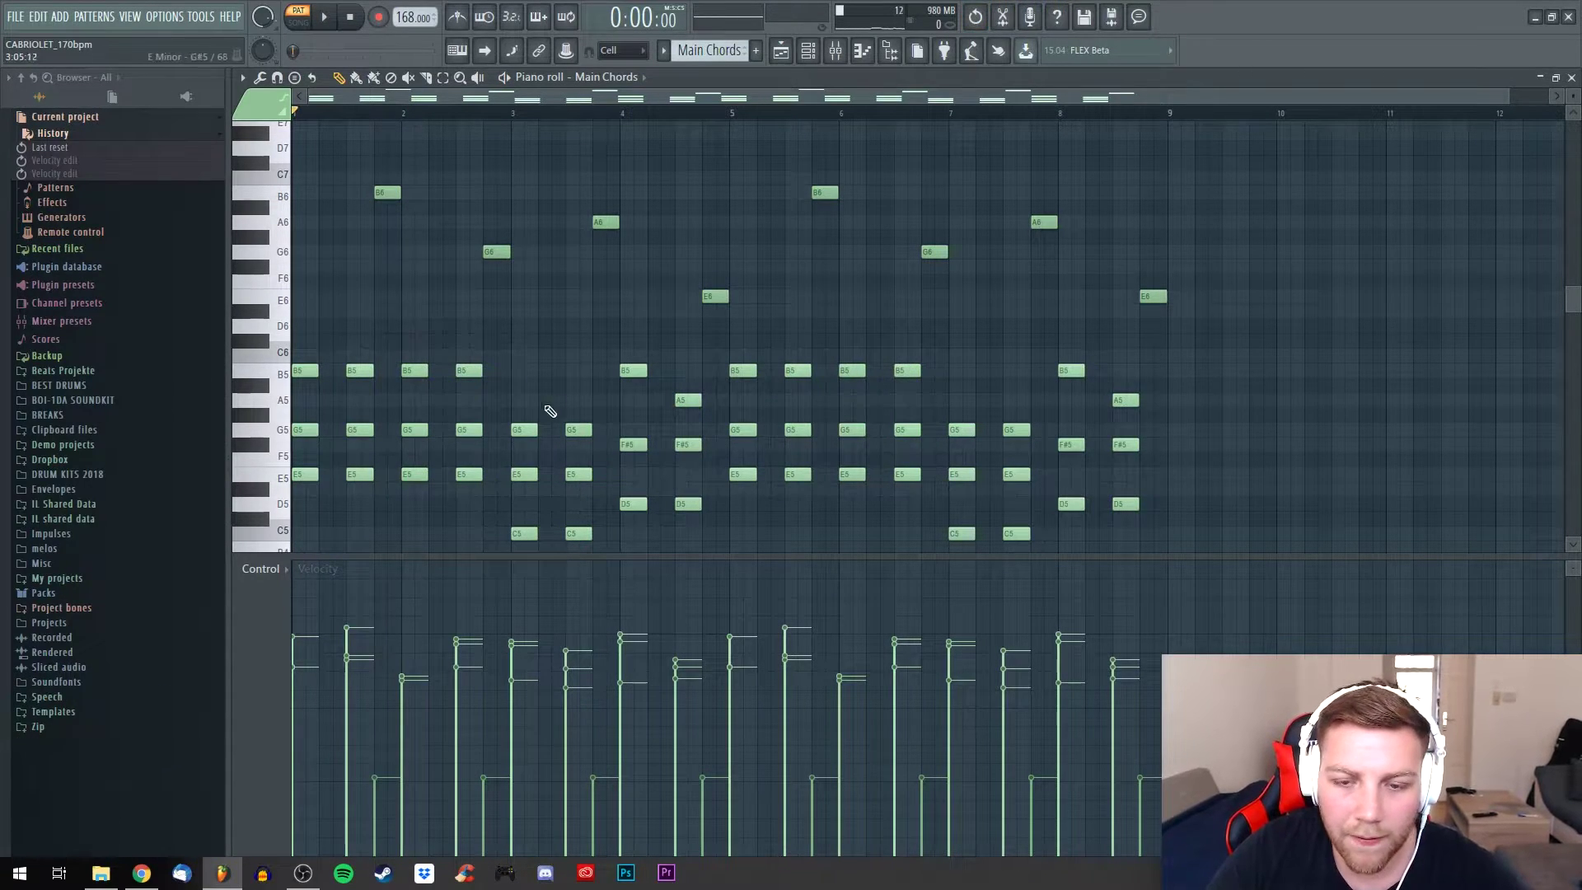
# Select all Main Chords notes and try several seeds for their levels in the Randomizer
pyautogui.scroll(3, 926, 99)
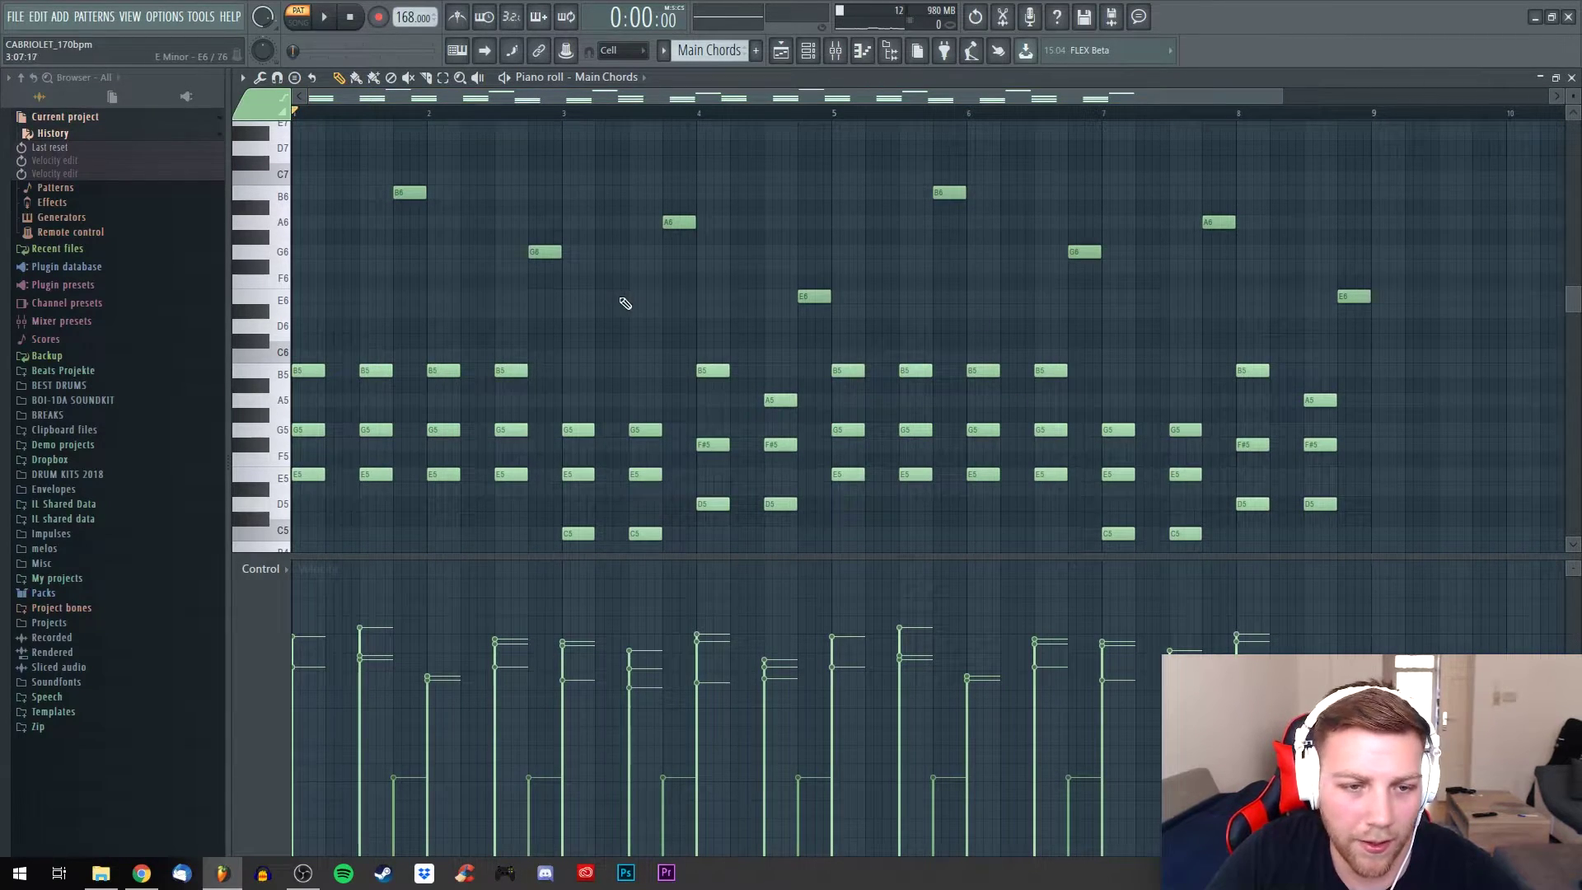
pyautogui.hotkey('ctrl', 'a')
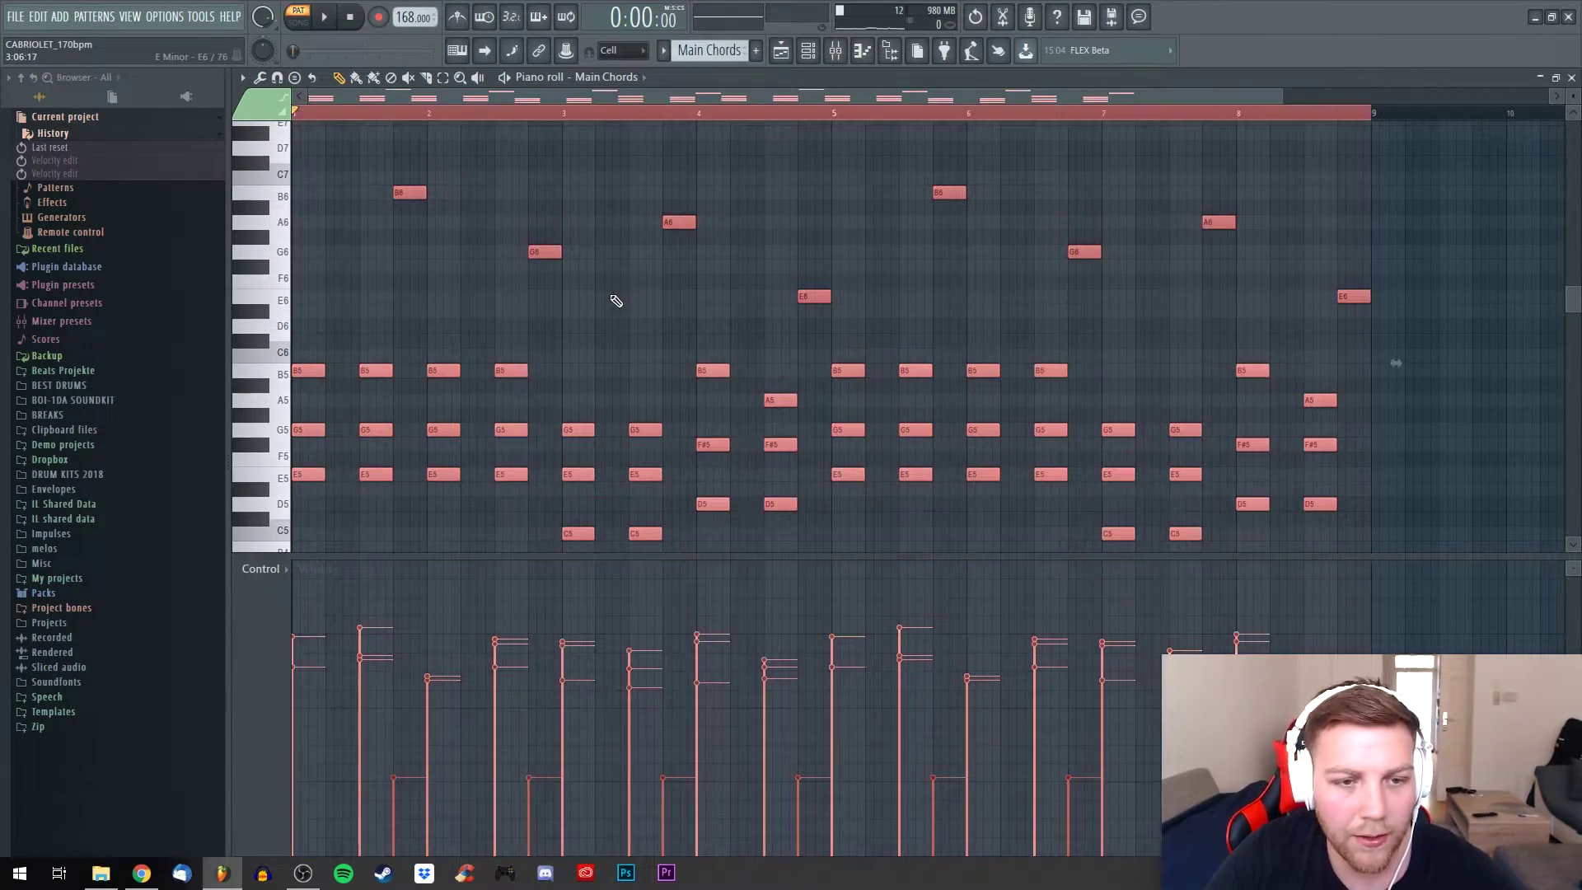
pyautogui.click(259, 79)
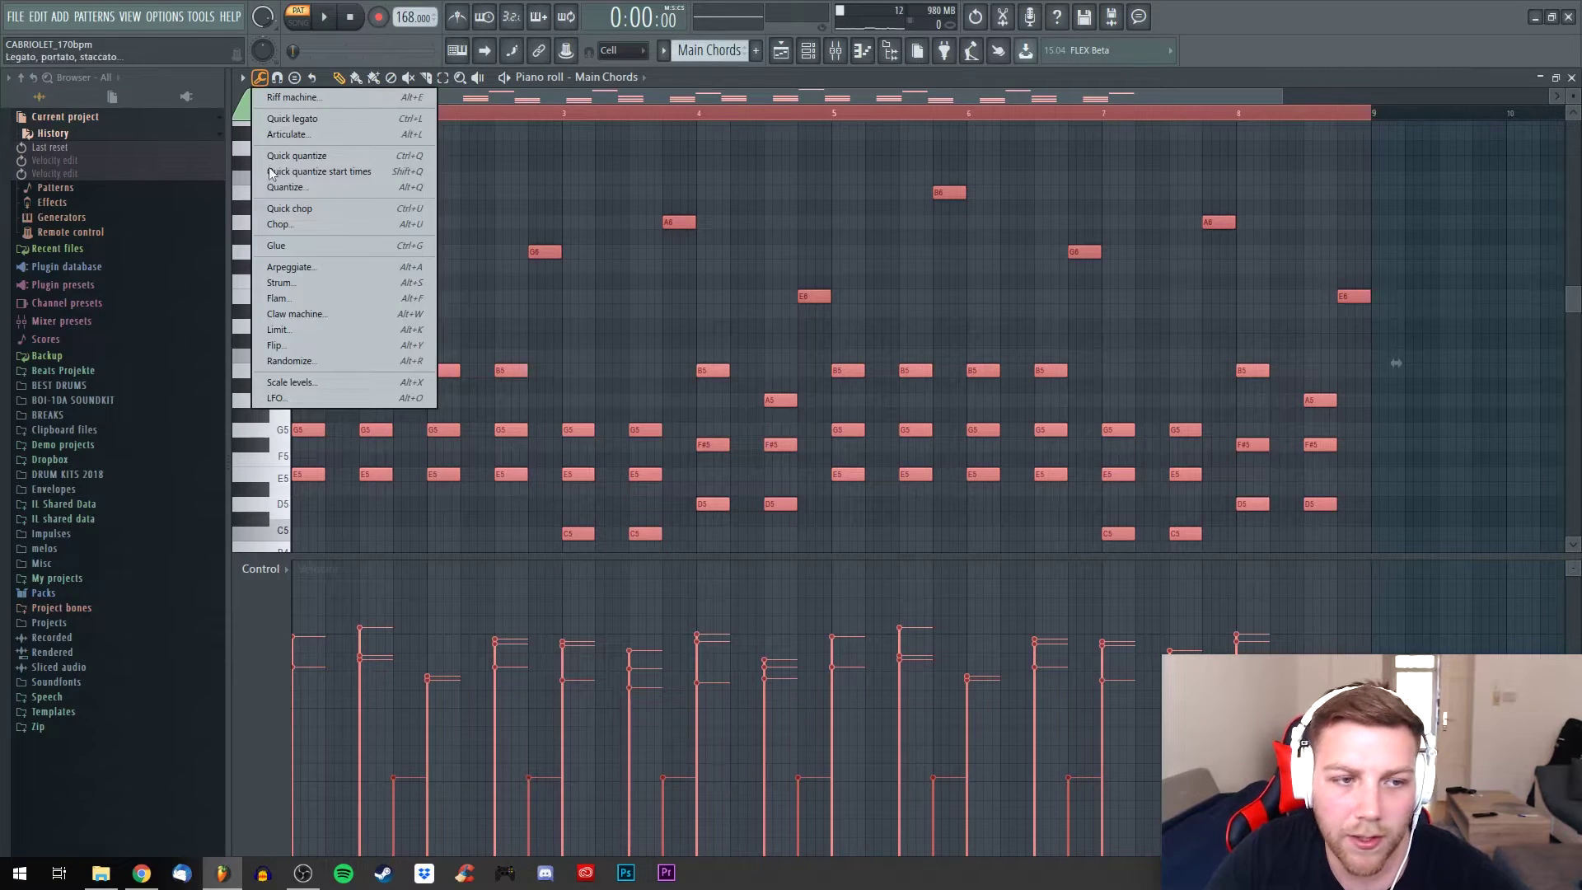
pyautogui.click(333, 361)
pyautogui.moveTo(1122, 320); pyautogui.dragTo(888, 173)
pyautogui.click(1019, 464)
pyautogui.click(1019, 463)
pyautogui.click(1019, 464)
pyautogui.click(1019, 463)
pyautogui.click(1019, 463)
pyautogui.click(1018, 463)
pyautogui.click(835, 501)
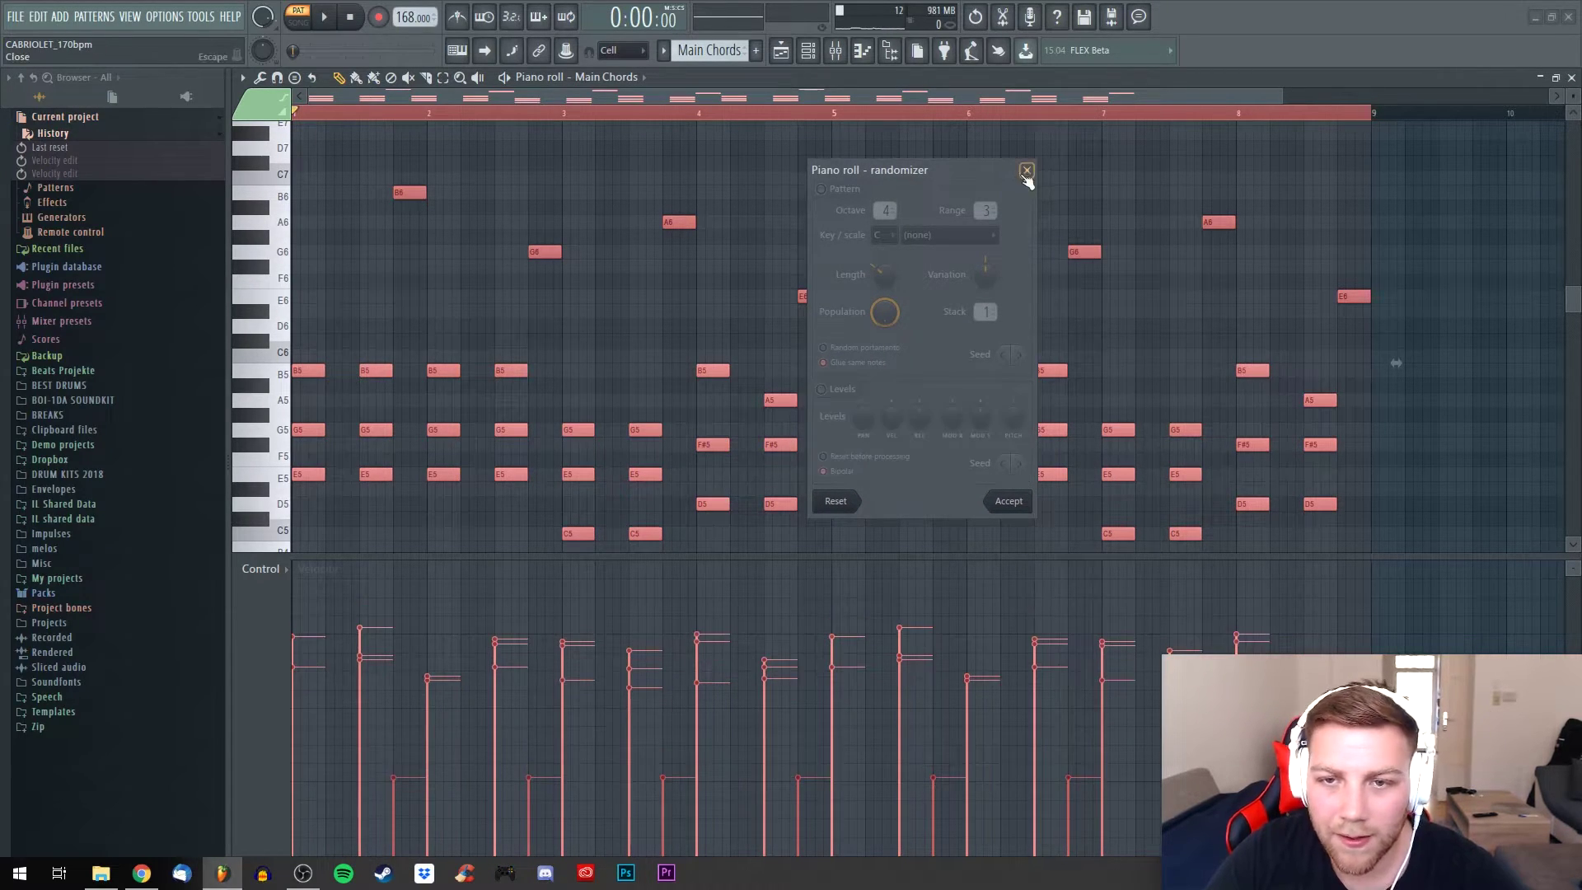
pyautogui.click(1026, 171)
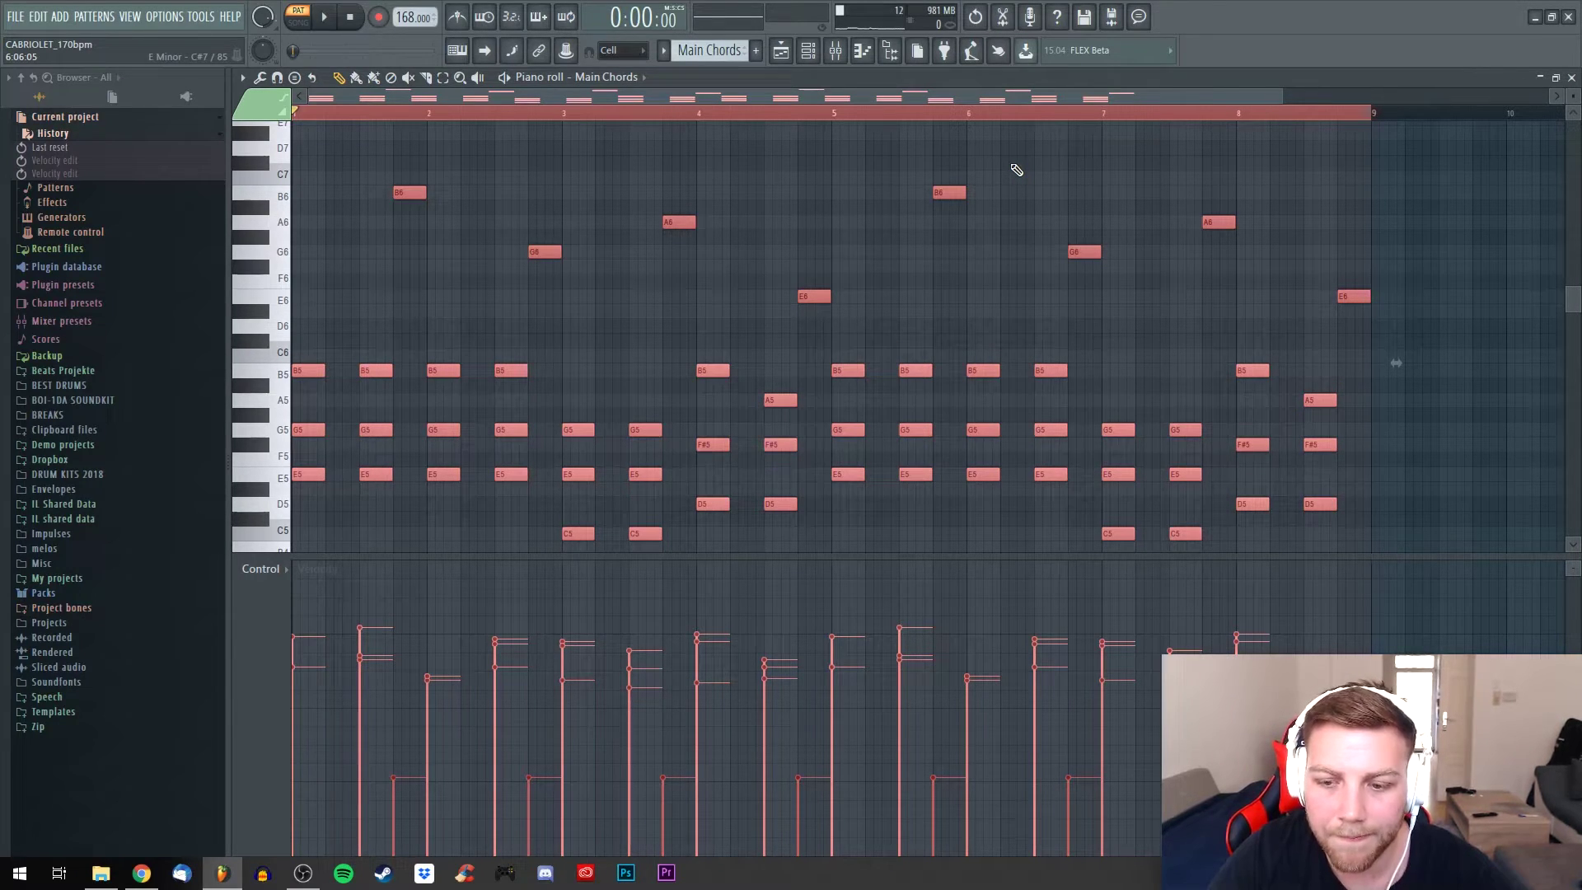
# Save the project
pyautogui.hotkey('ctrl', 's')
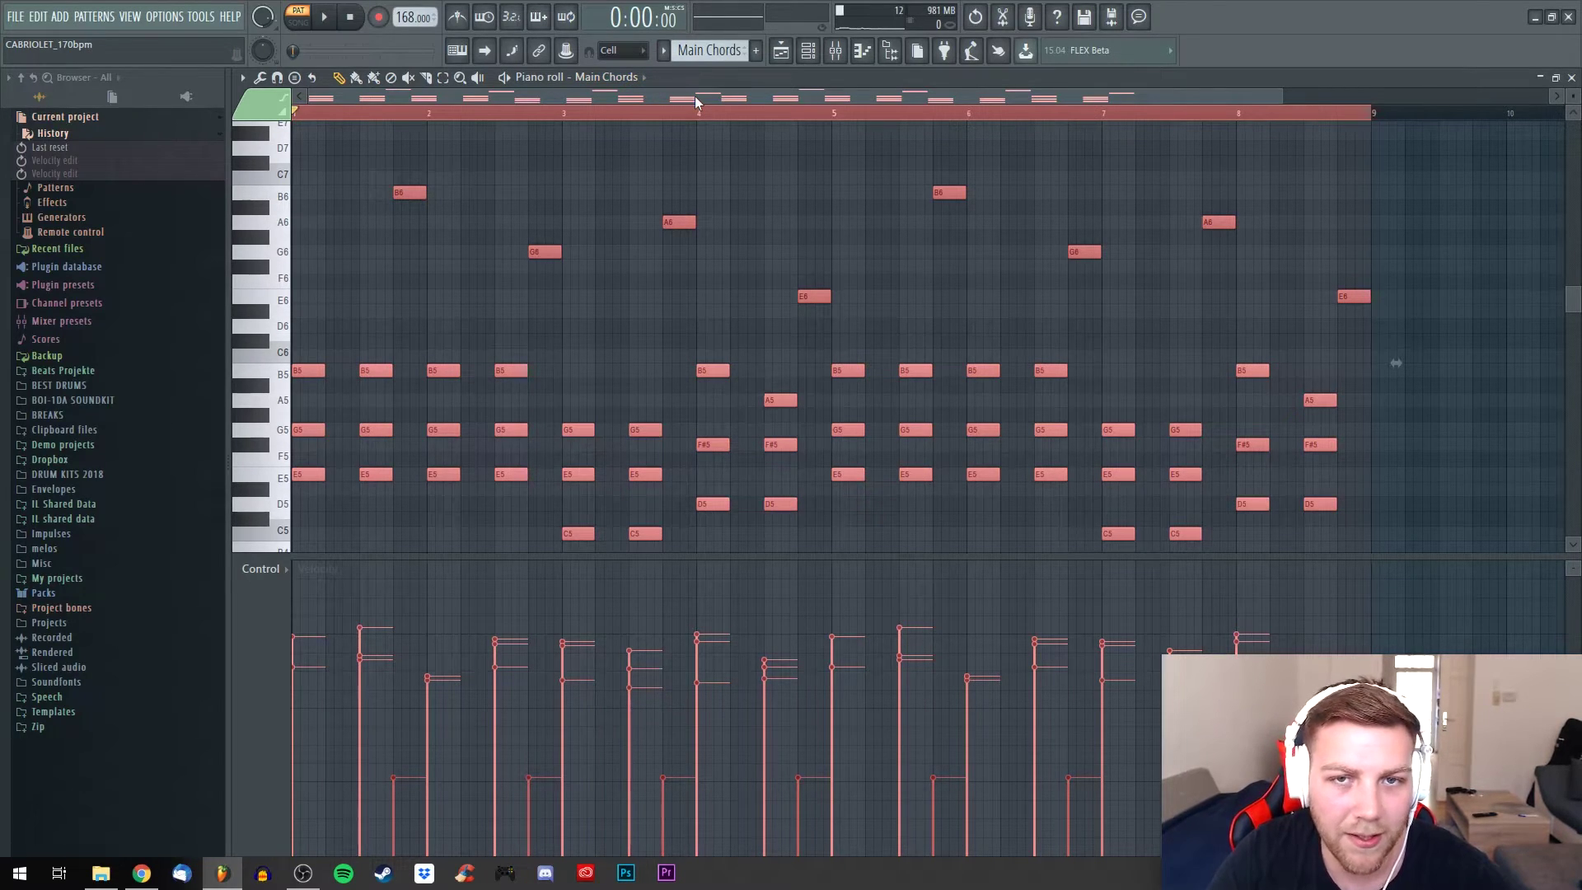
pyautogui.moveTo(695, 96); pyautogui.dragTo(695, 106)
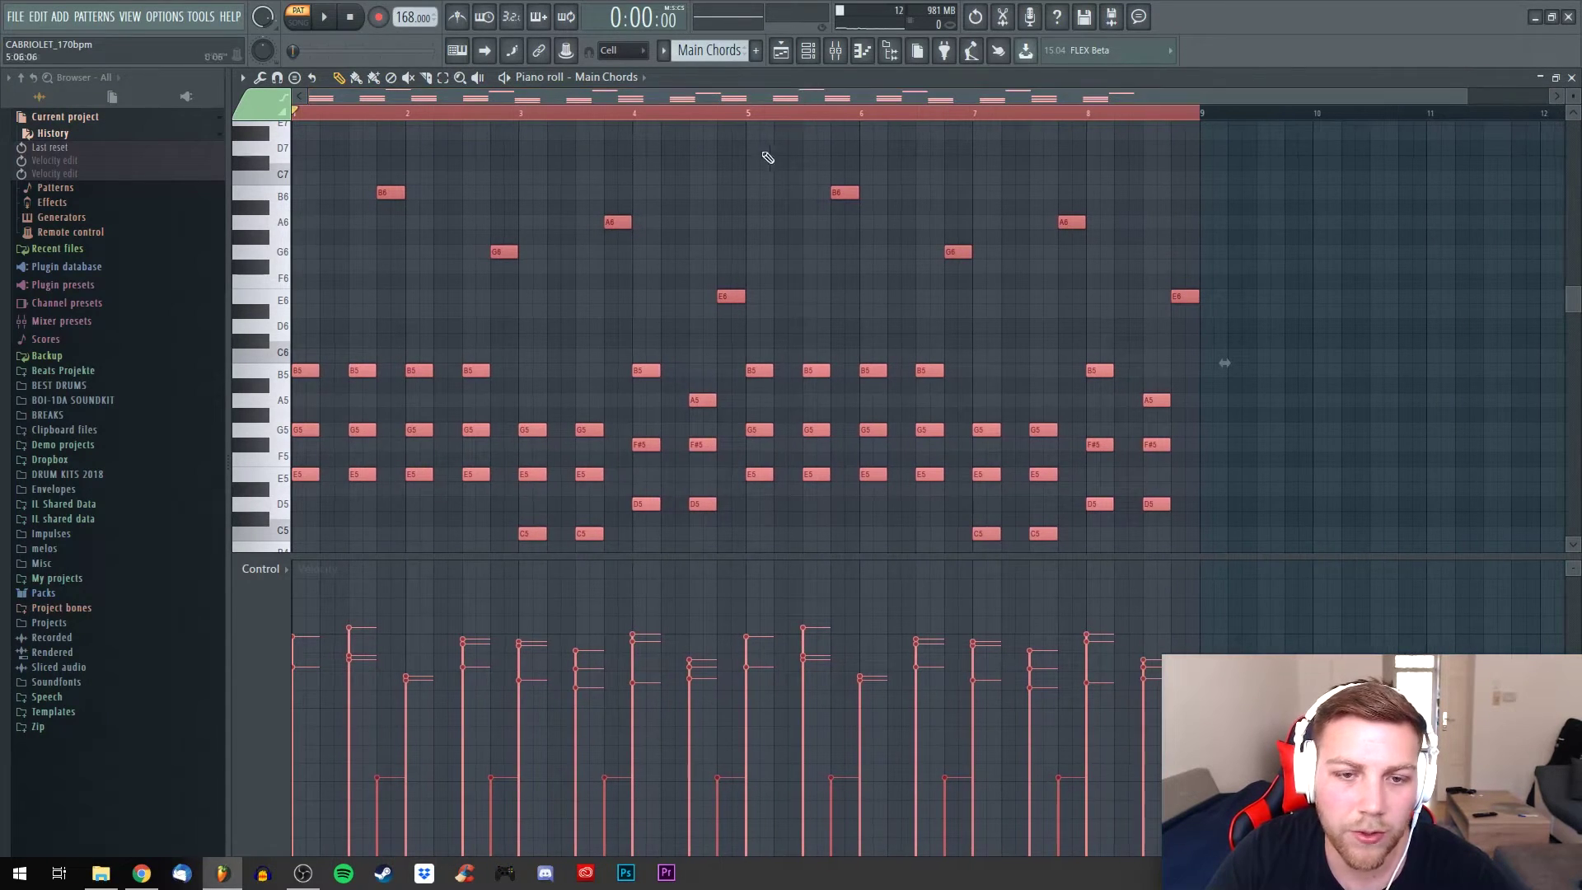
# Try randomizing the panning and velocity levels of the selected notes with the Randomizer
pyautogui.hotkey('alt', 'r')
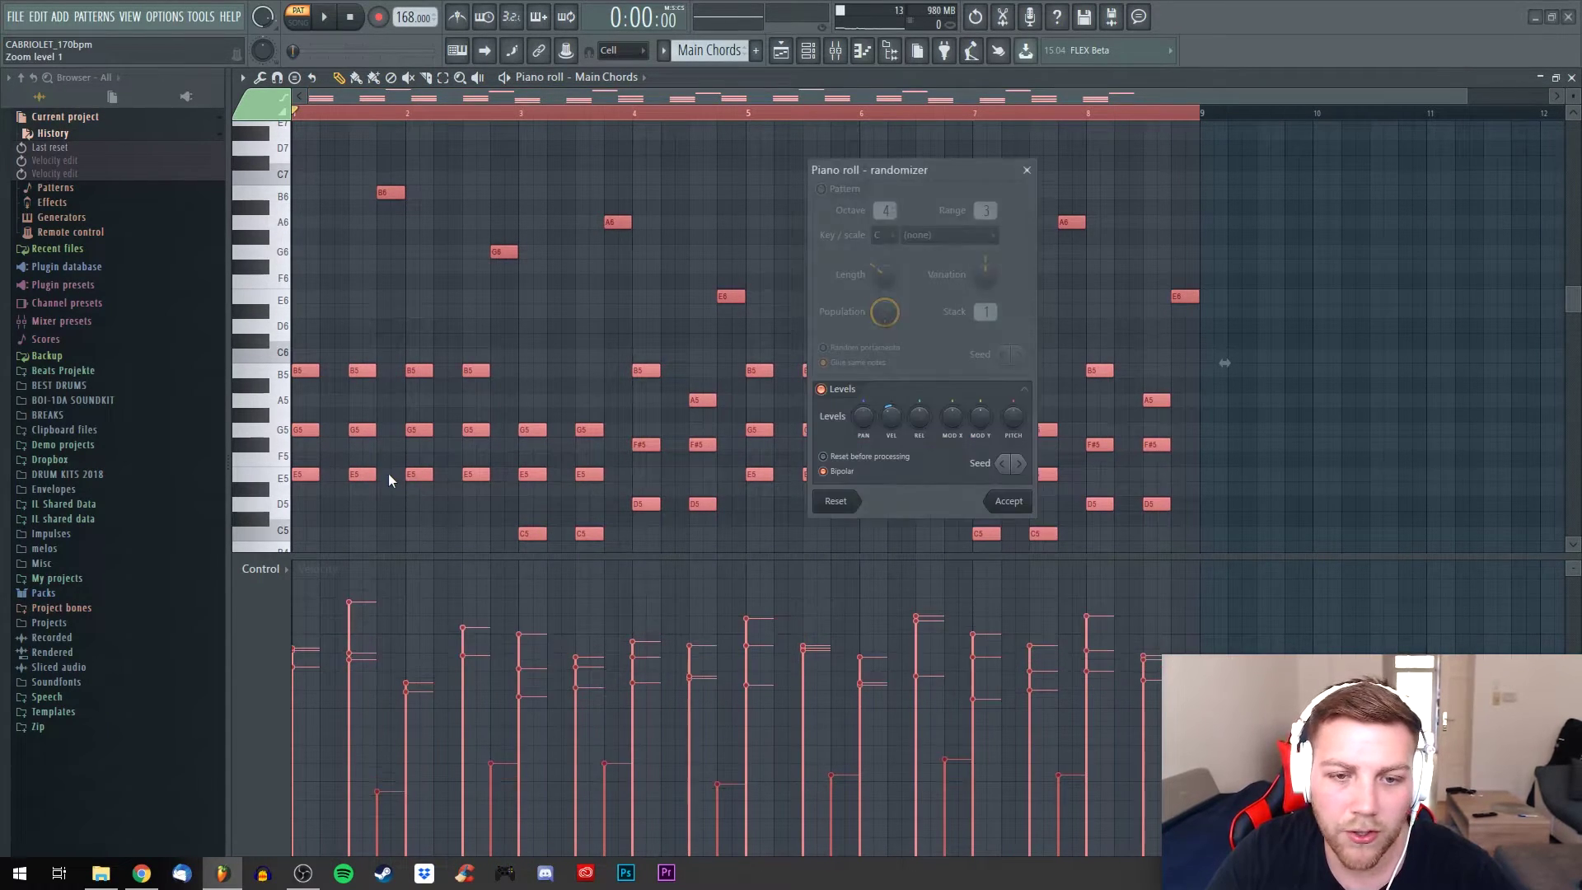
pyautogui.moveTo(872, 423)
pyautogui.mouseDown()
pyautogui.moveTo(872, 461)
pyautogui.moveTo(872, 391)
pyautogui.moveTo(872, 418)
pyautogui.mouseUp()
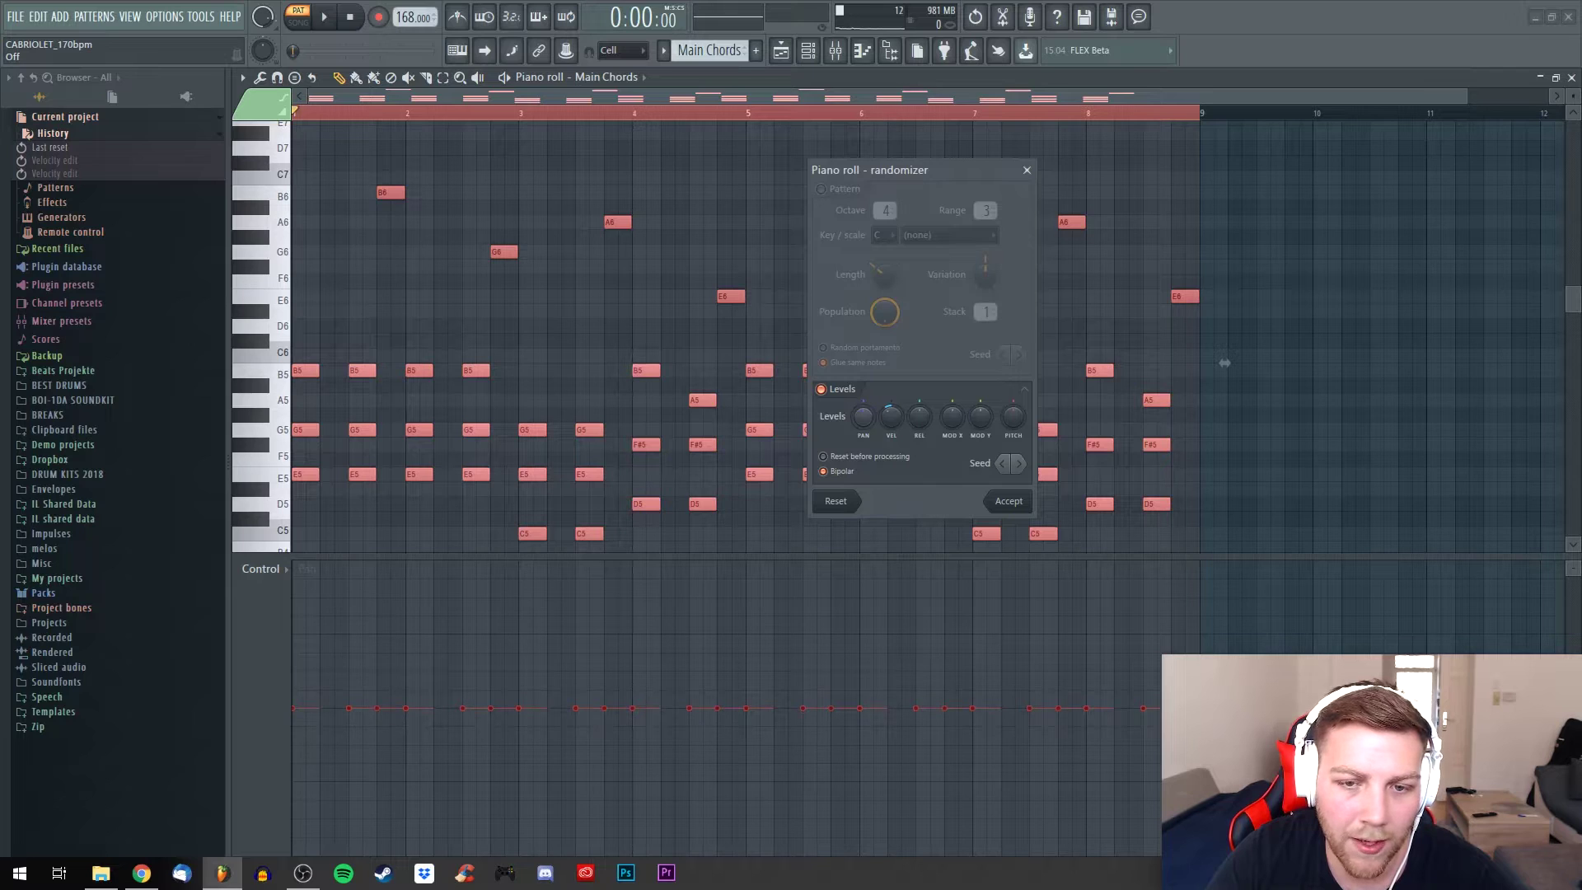
pyautogui.click(836, 501)
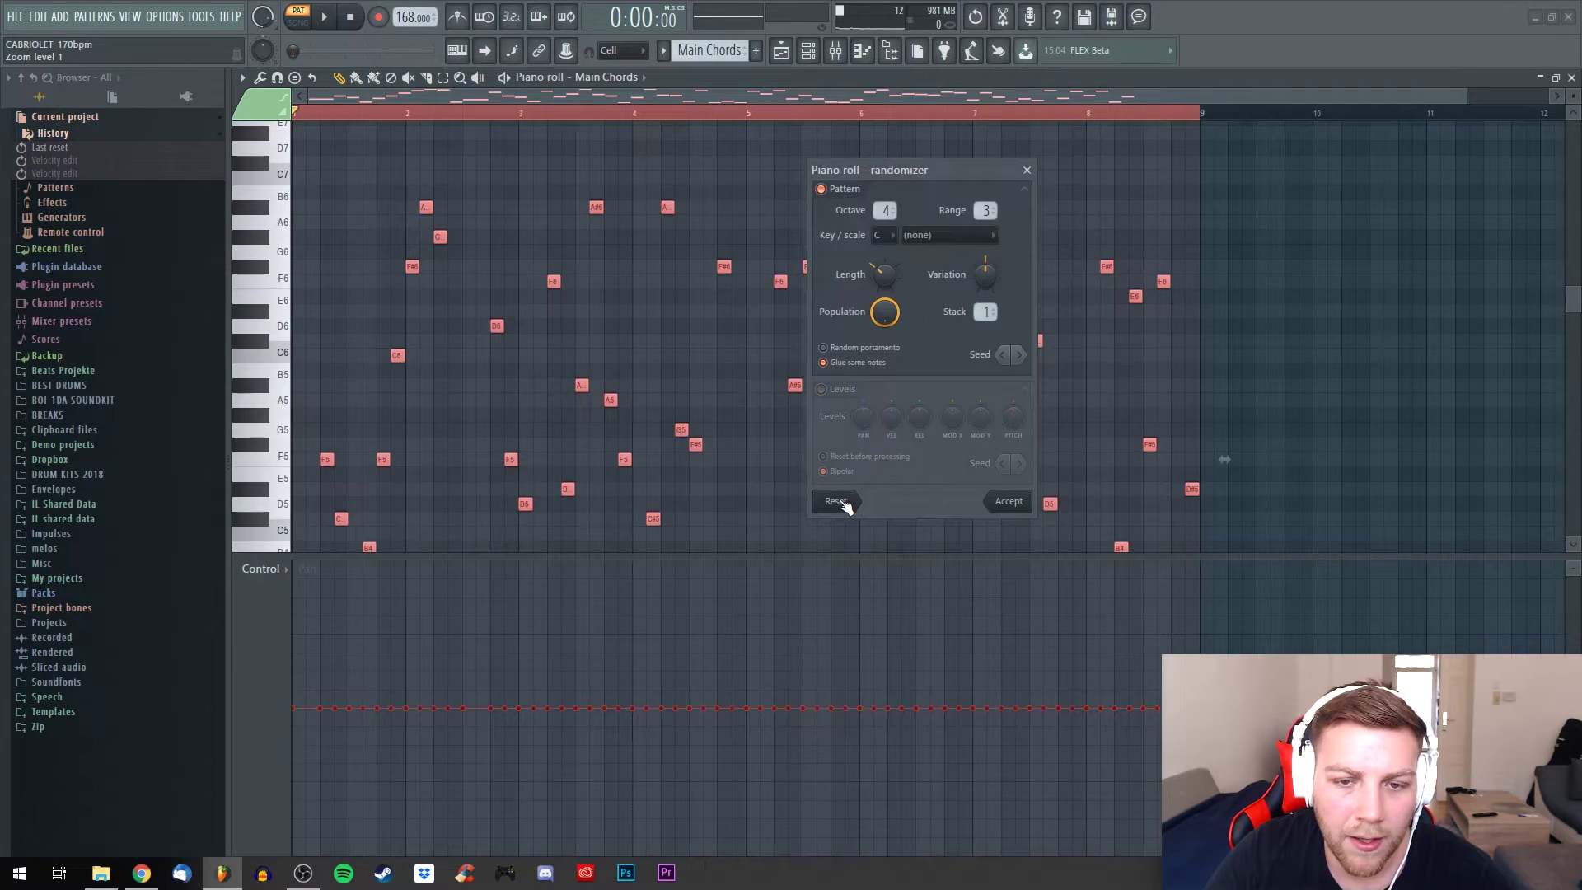
pyautogui.click(822, 190)
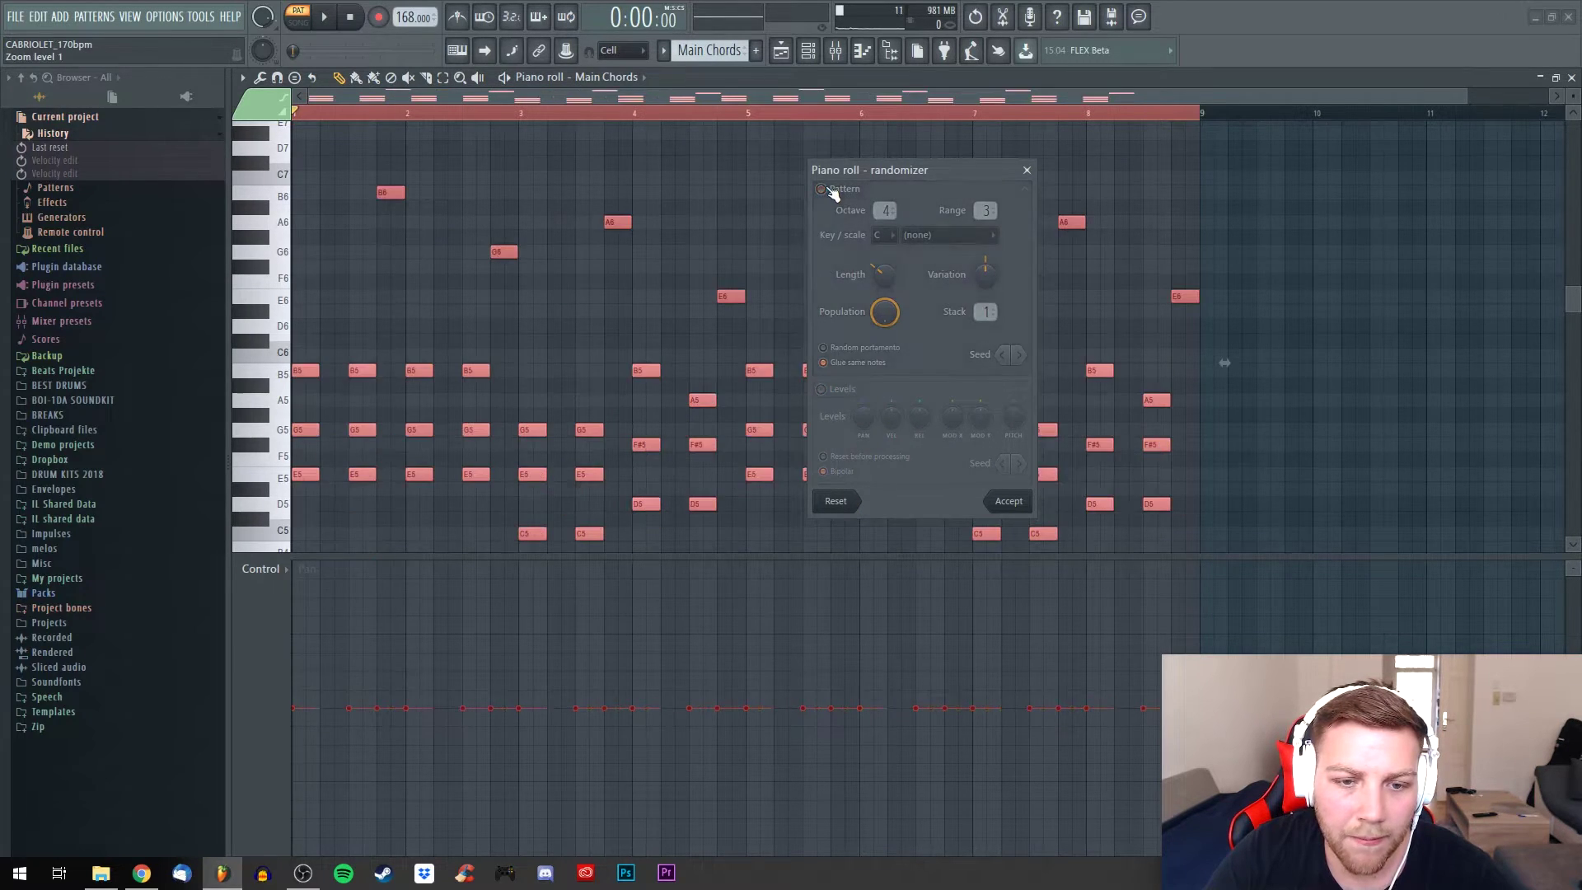
pyautogui.click(1027, 169)
# Set the piano roll's control lane to show note velocity
pyautogui.scroll(3, 281, 371)
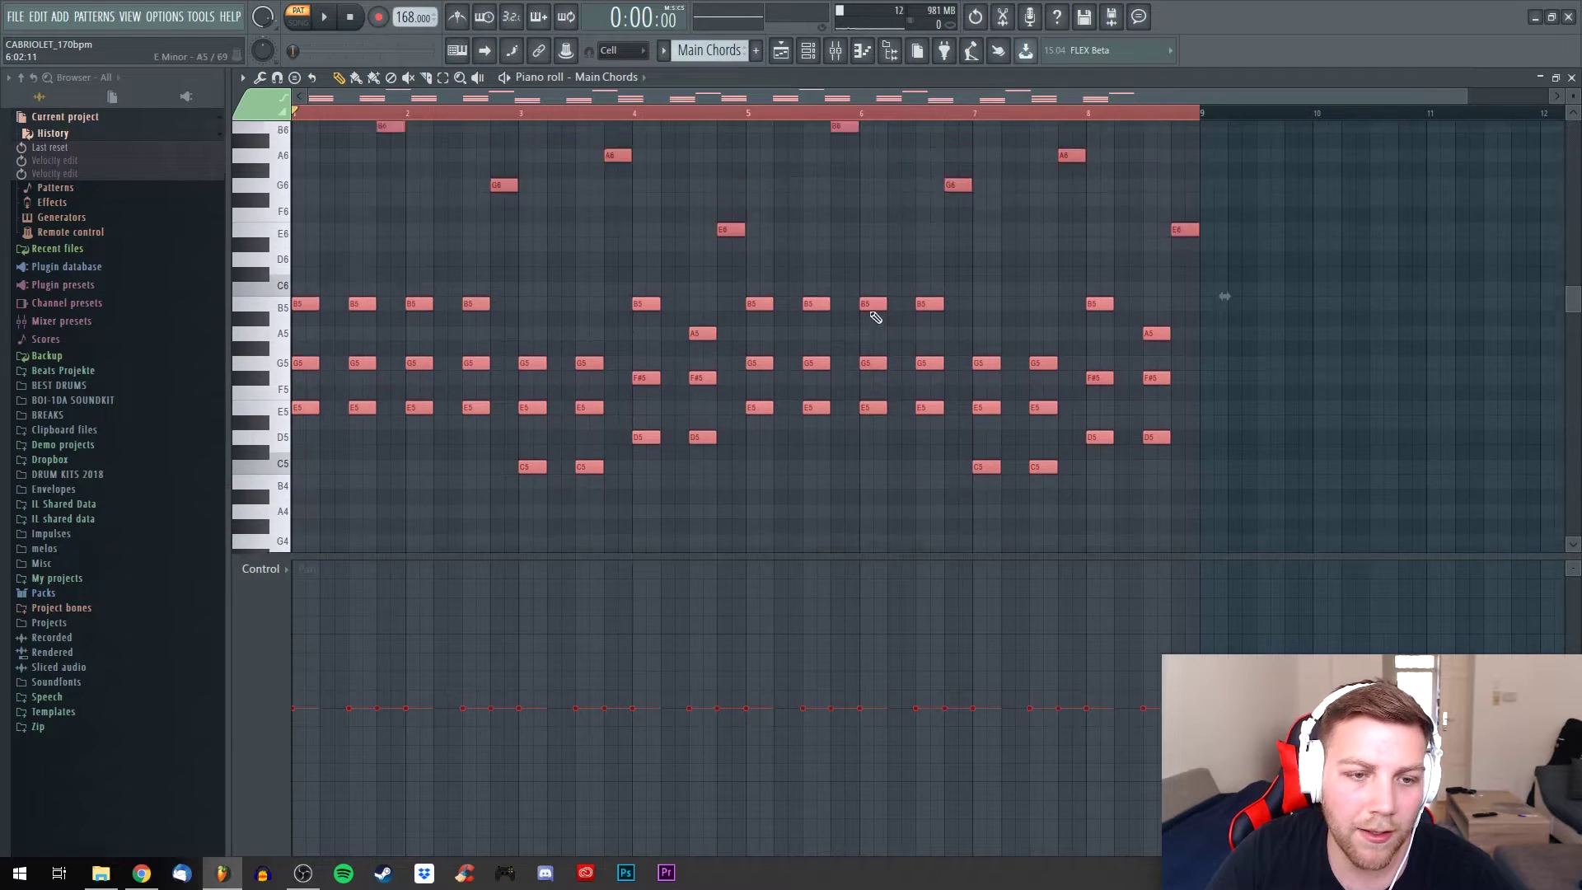
pyautogui.click(261, 569)
pyautogui.click(288, 616)
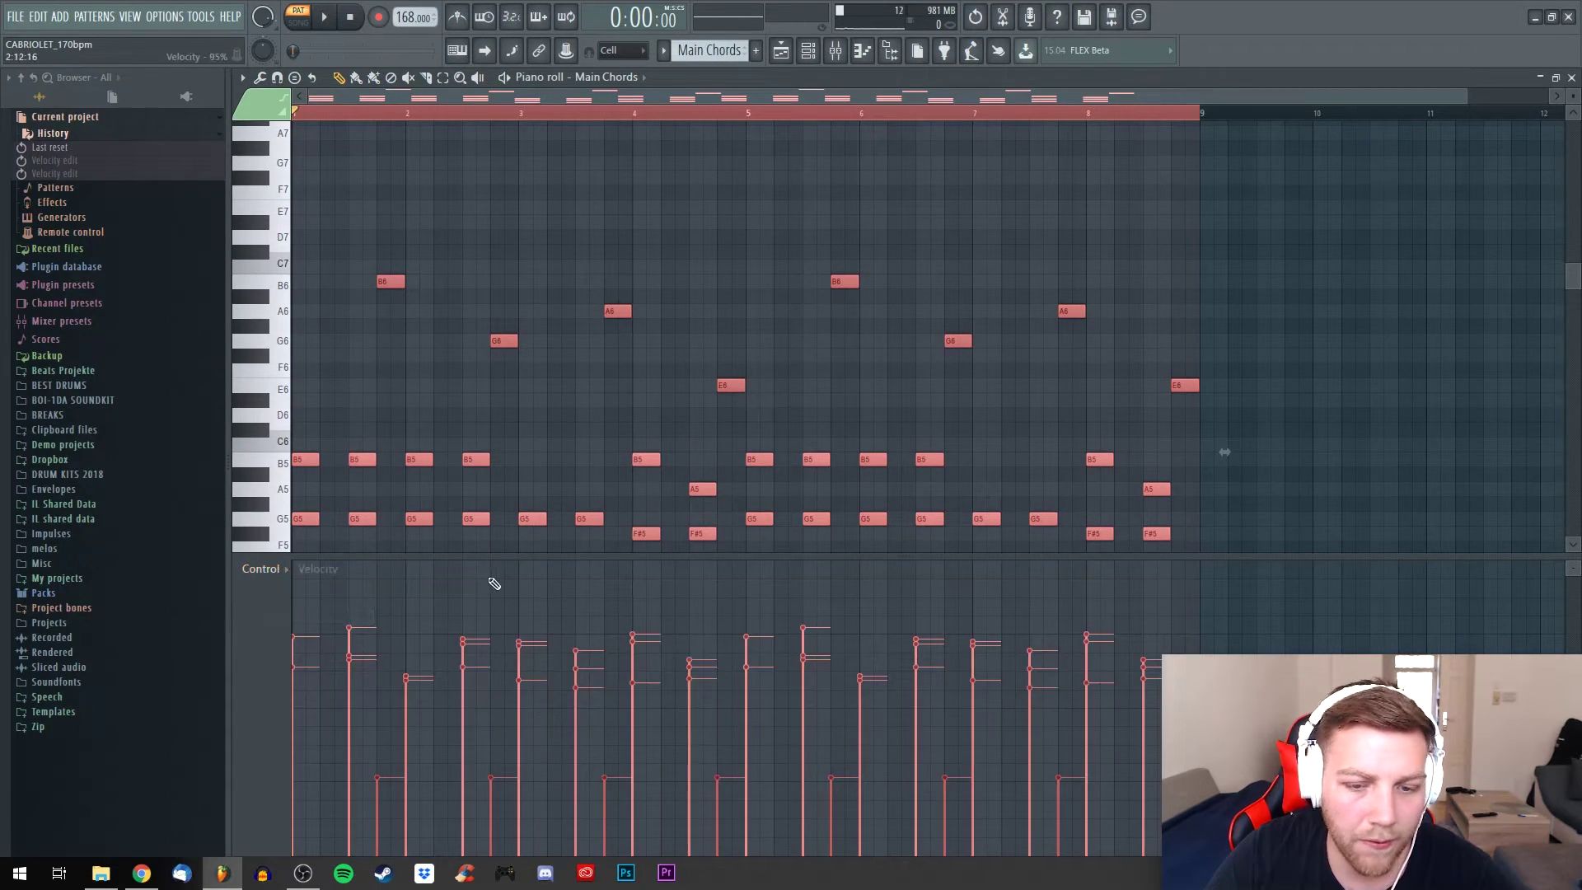
# Open the Main Chords notes of the Chords_MN pattern in the piano roll and play part of the pattern
pyautogui.press('F5')
pyautogui.click(280, 398)
pyautogui.click(836, 54)
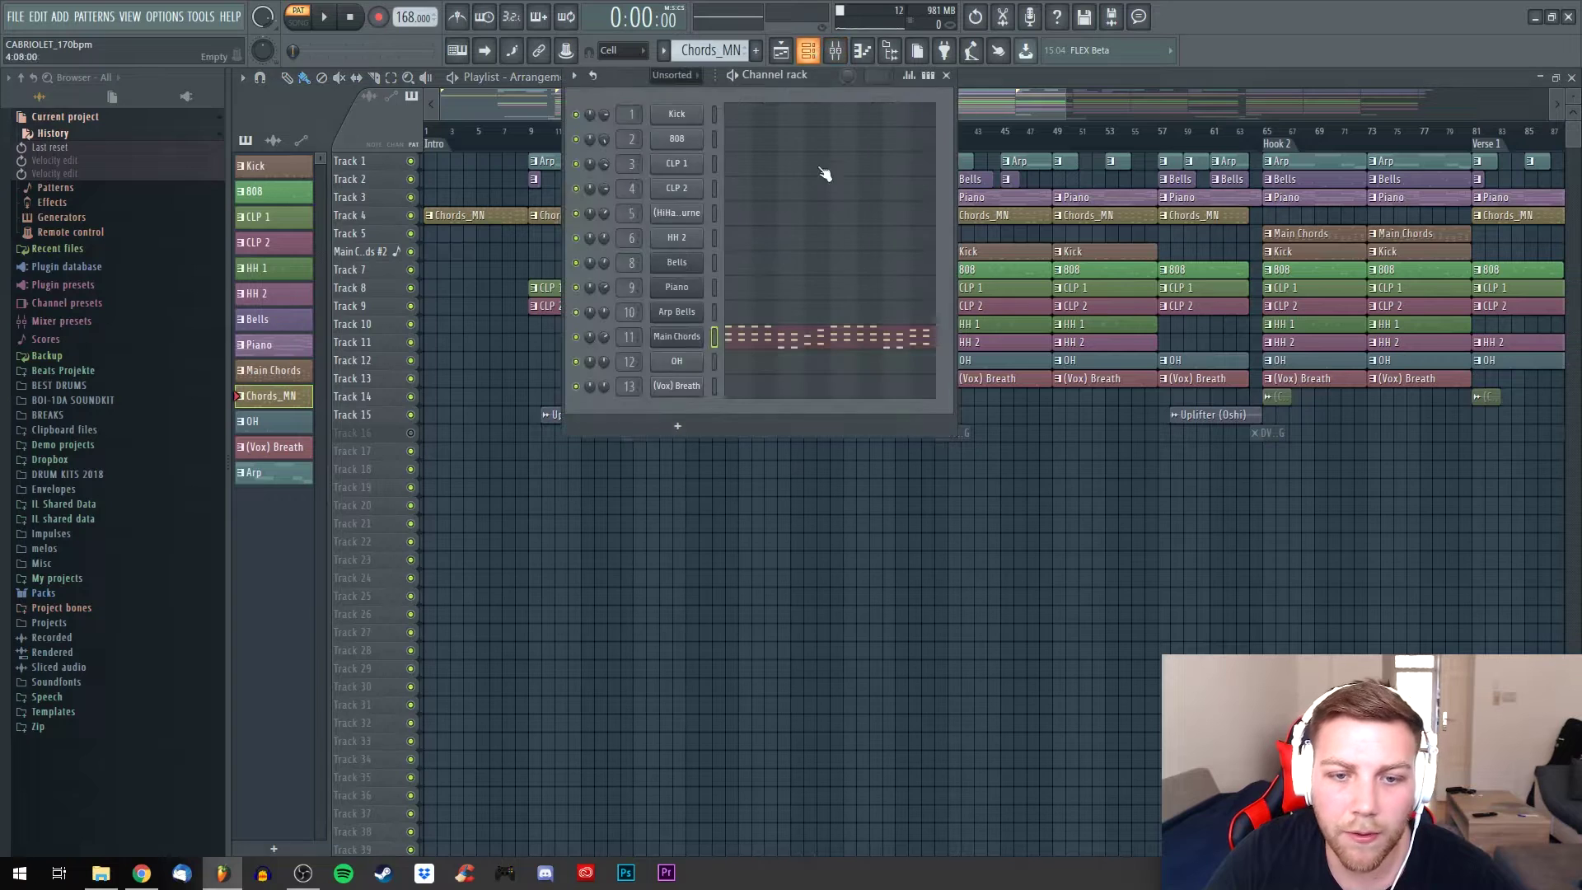
pyautogui.click(821, 342)
pyautogui.scroll(-3, 812, 317)
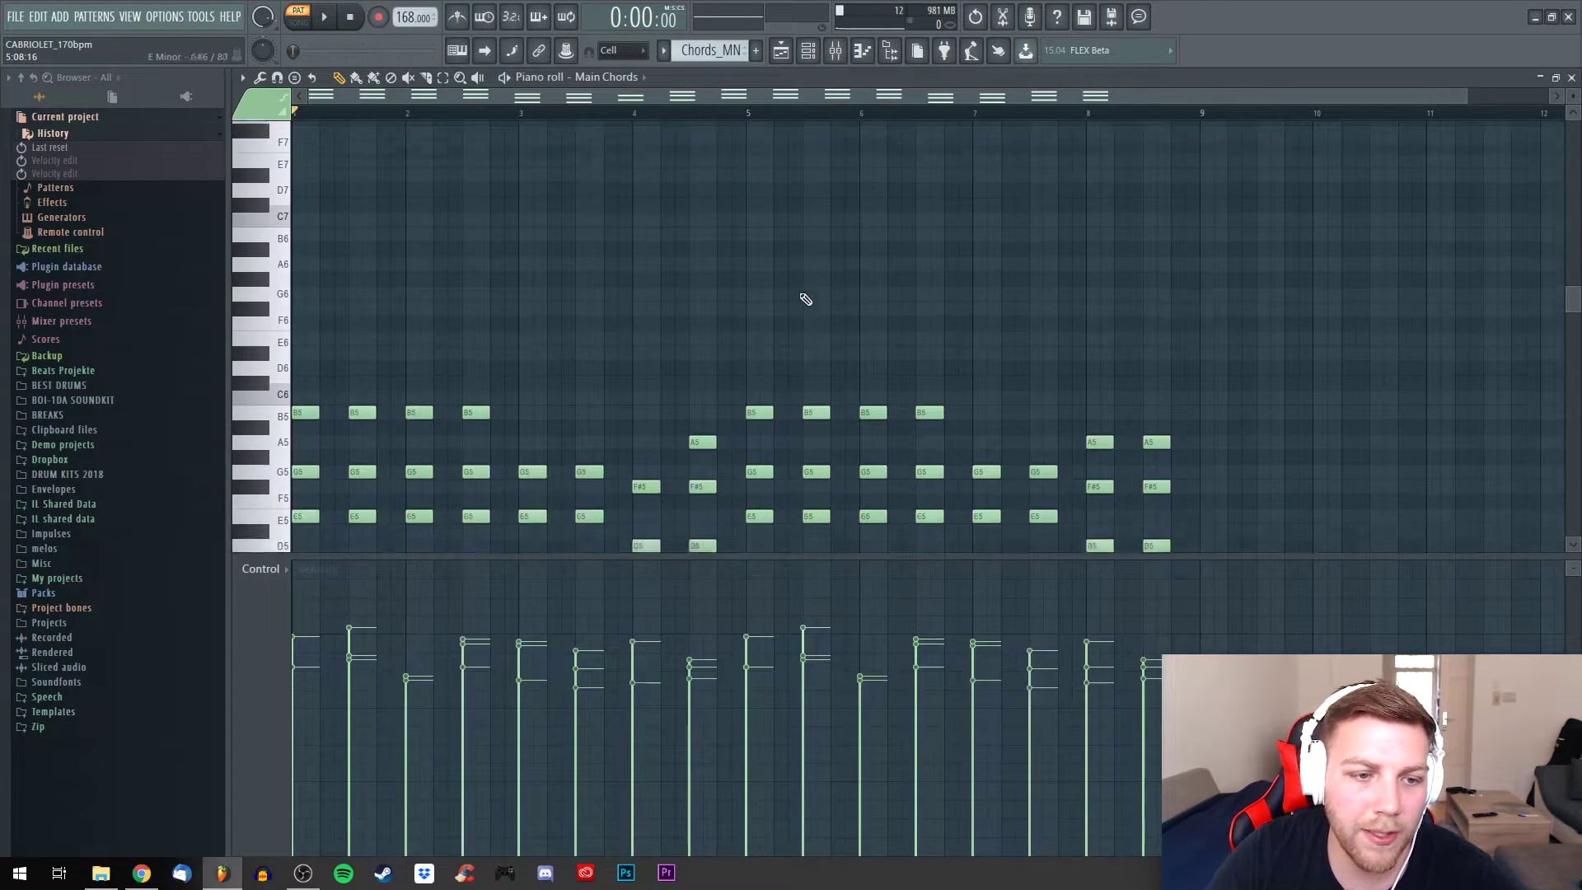
pyautogui.press('space')
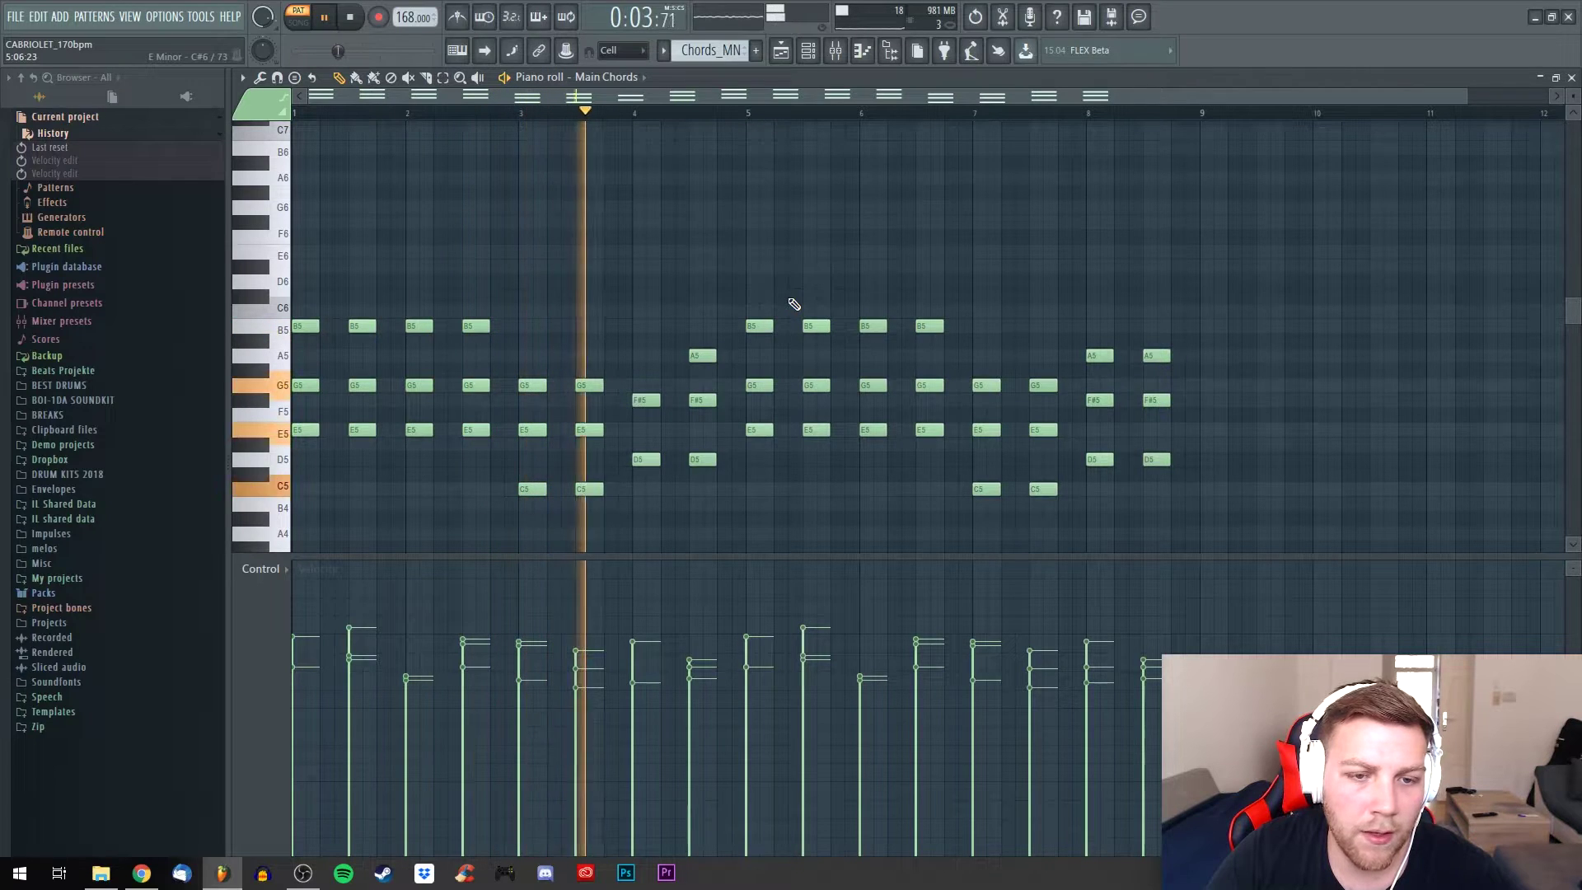
pyautogui.press('space')
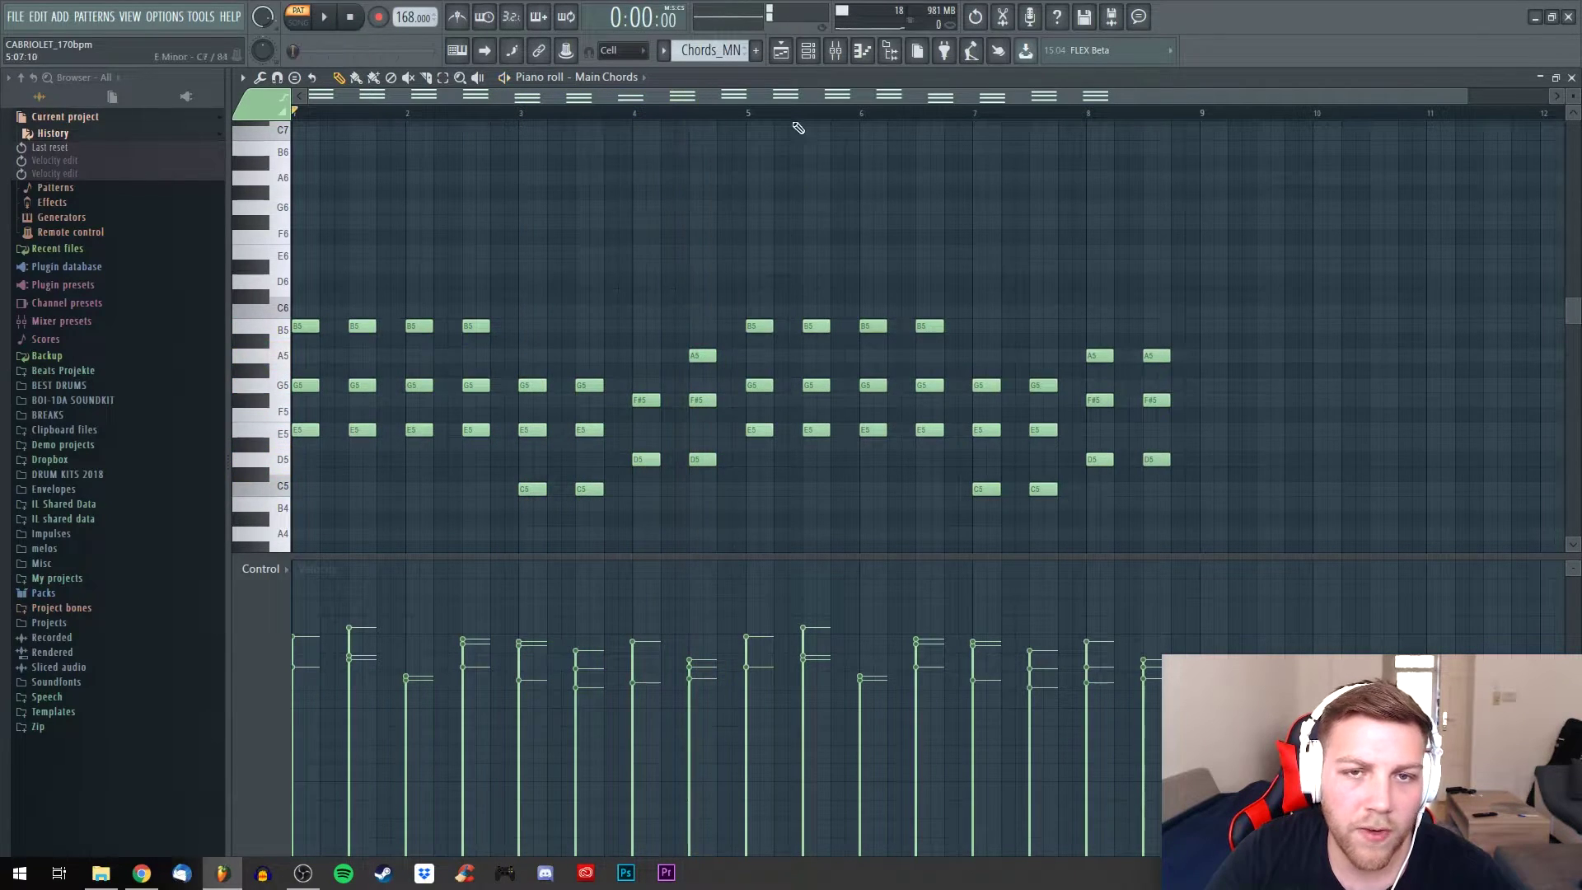
# Inspect the Omnisphere patch used by the Main Chords channel, leaving its plugin window closed
pyautogui.click(780, 50)
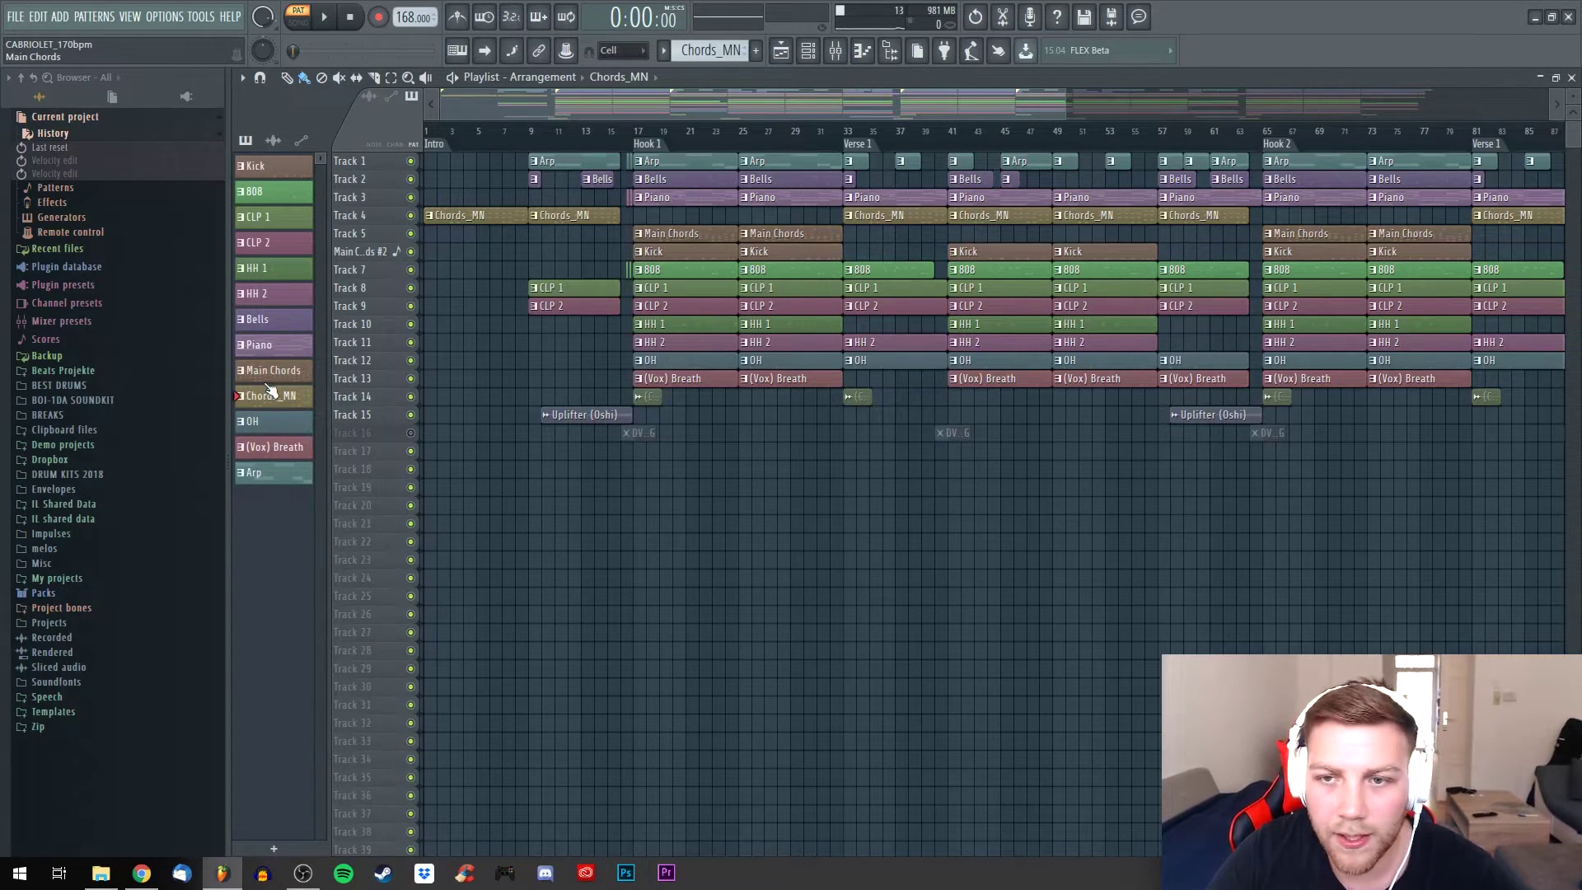
pyautogui.click(808, 51)
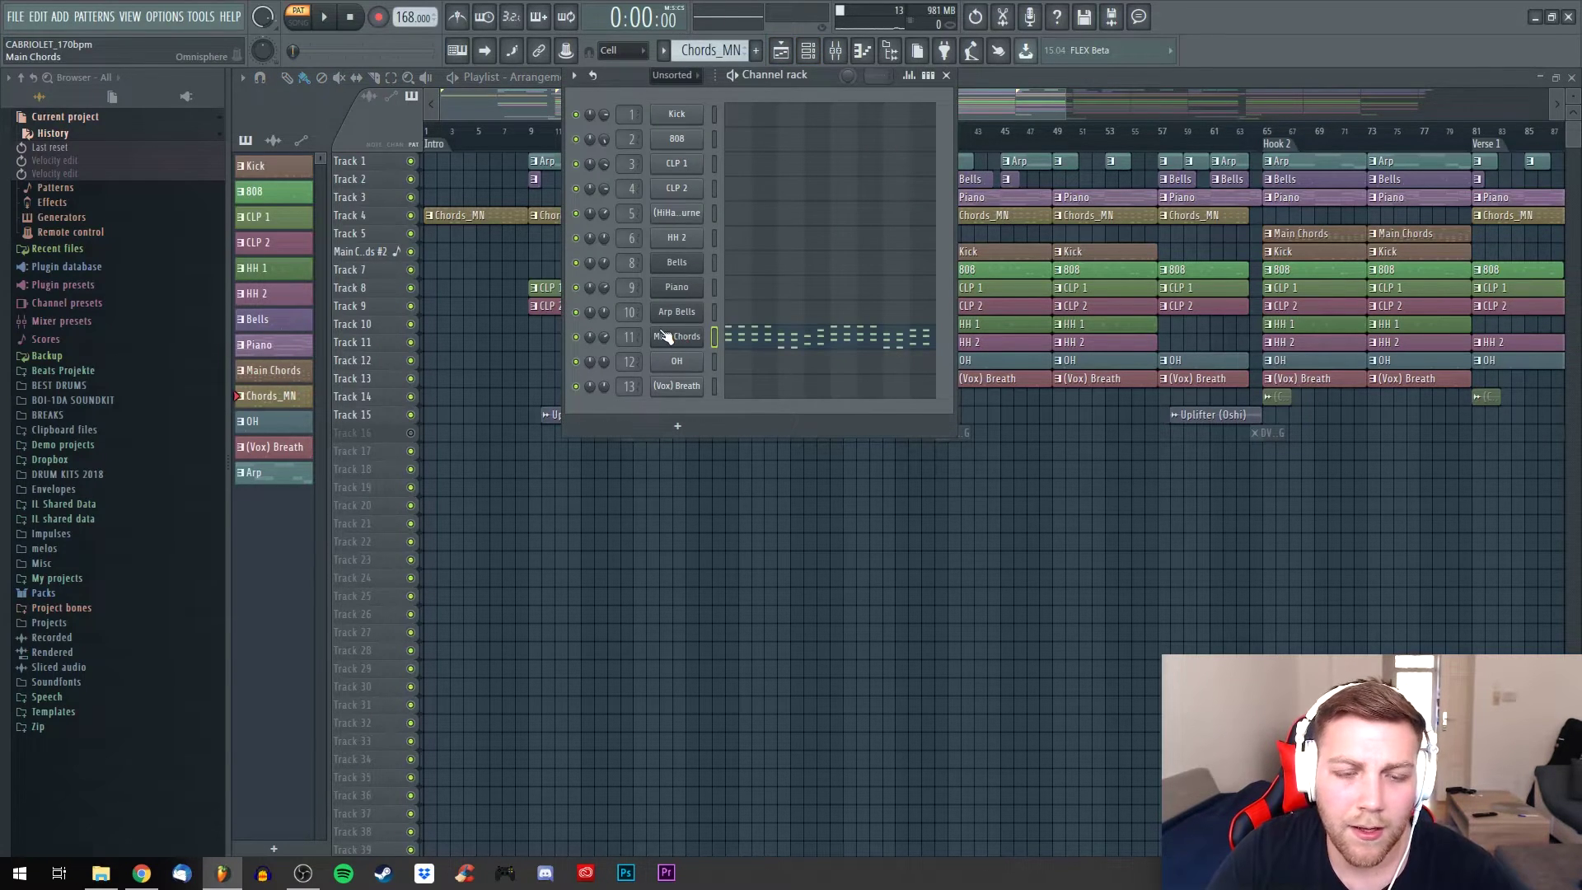
pyautogui.click(659, 337)
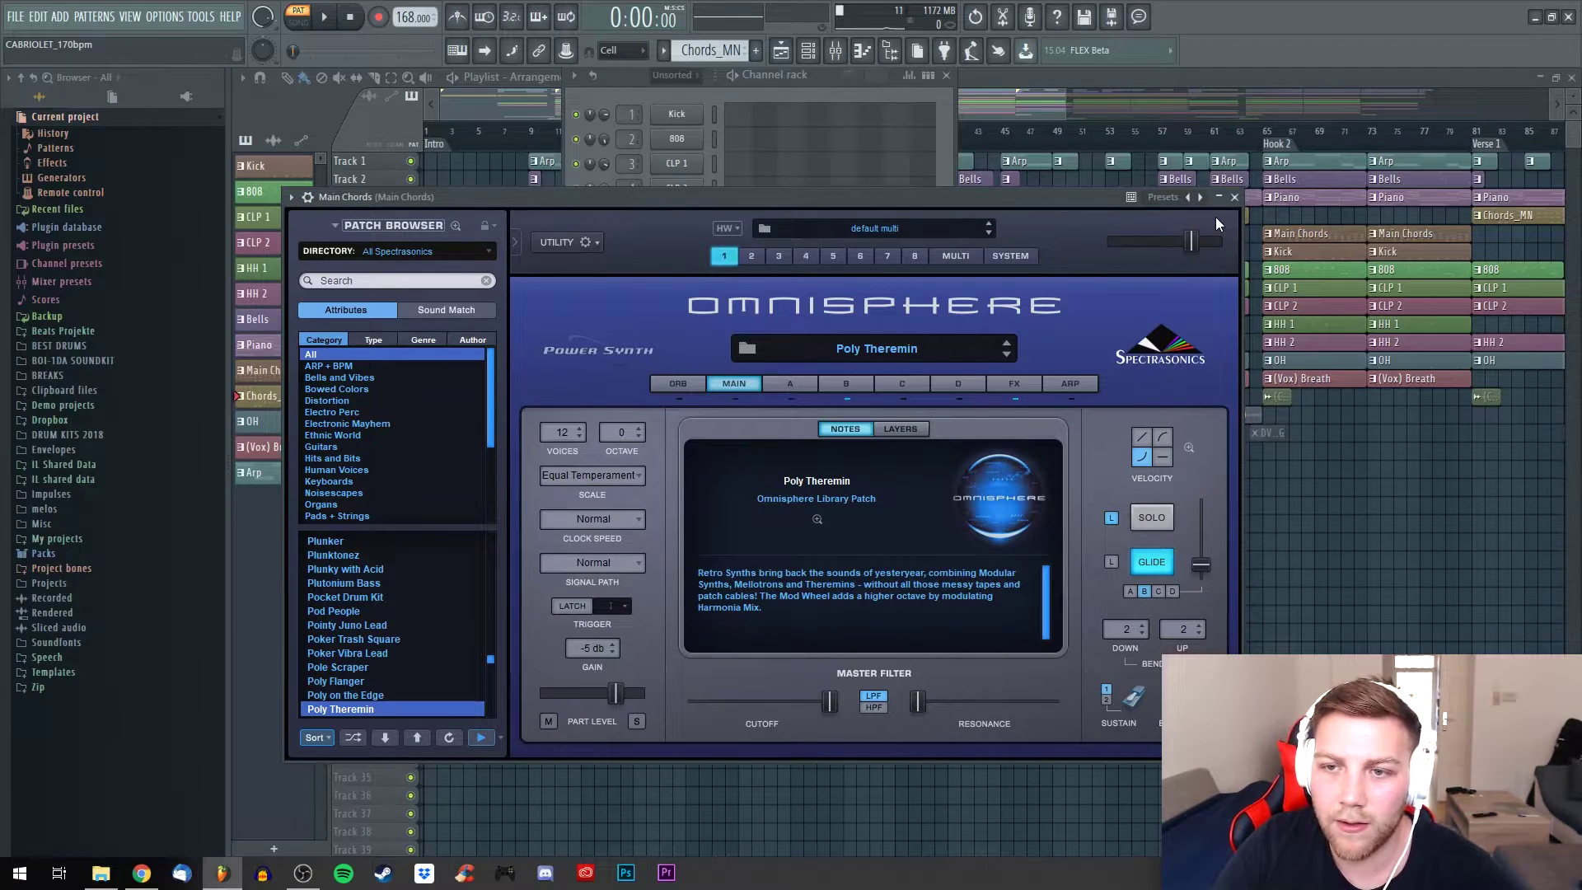
pyautogui.click(1235, 197)
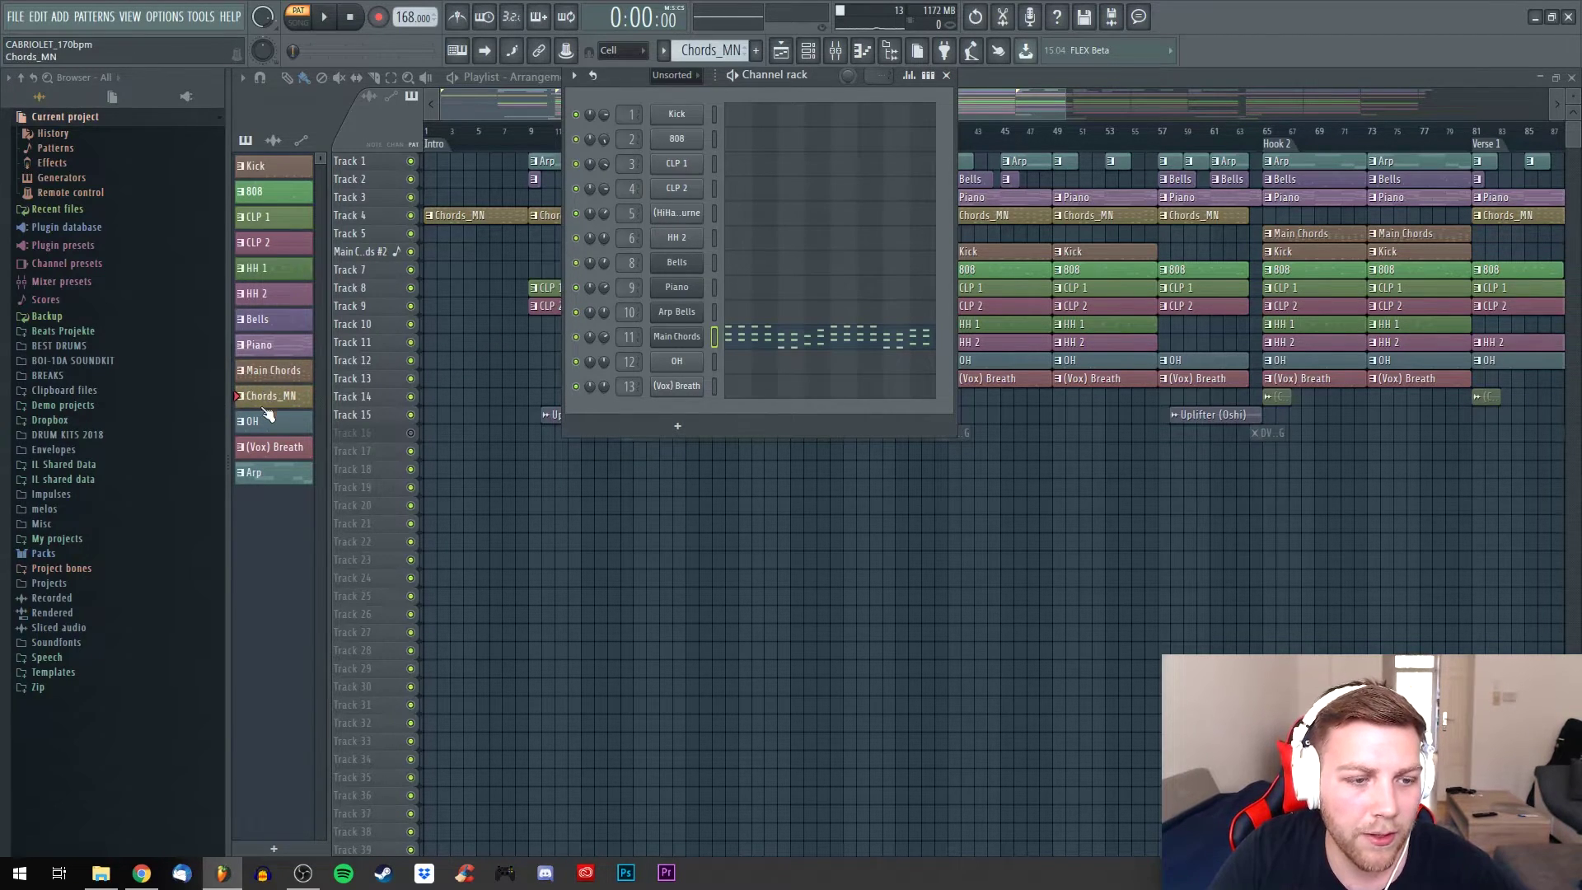
# Open the Piano pattern's notes in the piano roll and examine how the chord notes are offset at their starts
pyautogui.click(276, 350)
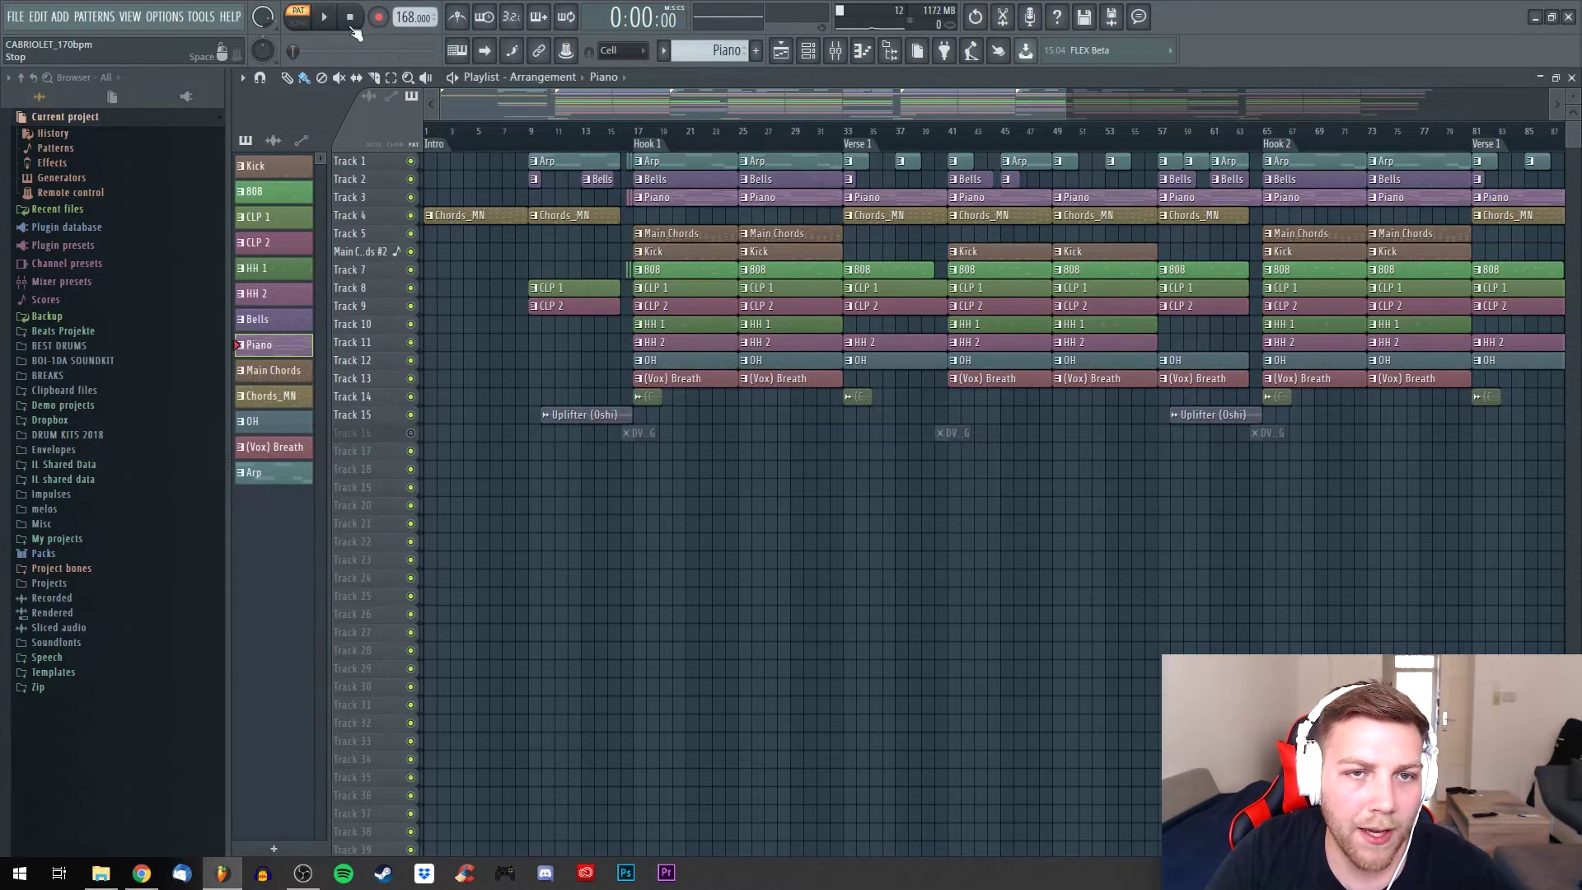
pyautogui.click(809, 51)
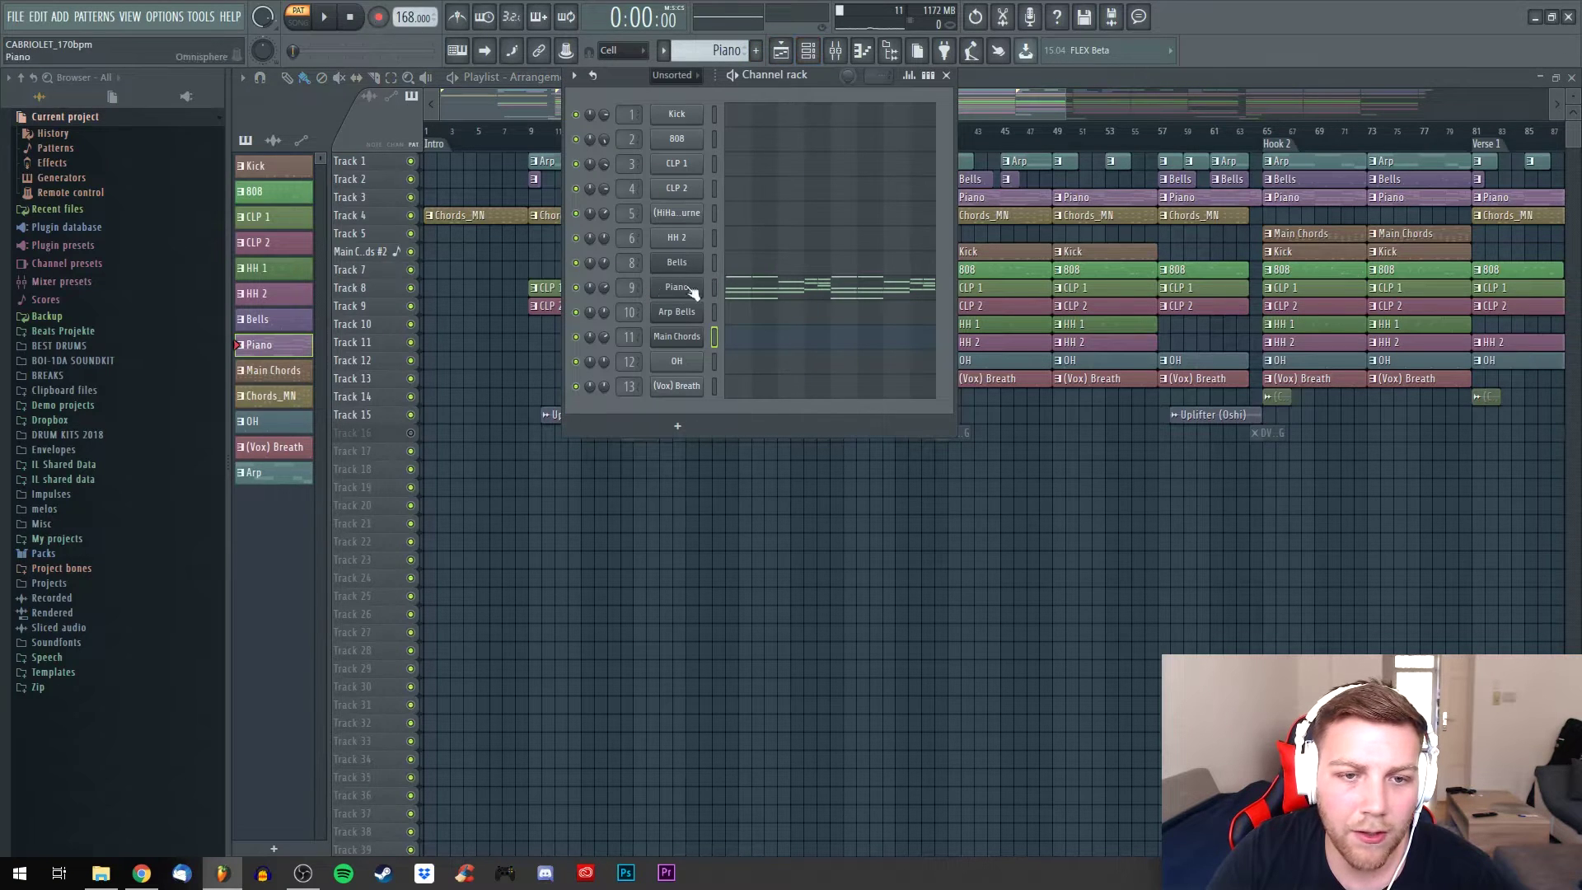
pyautogui.click(775, 290)
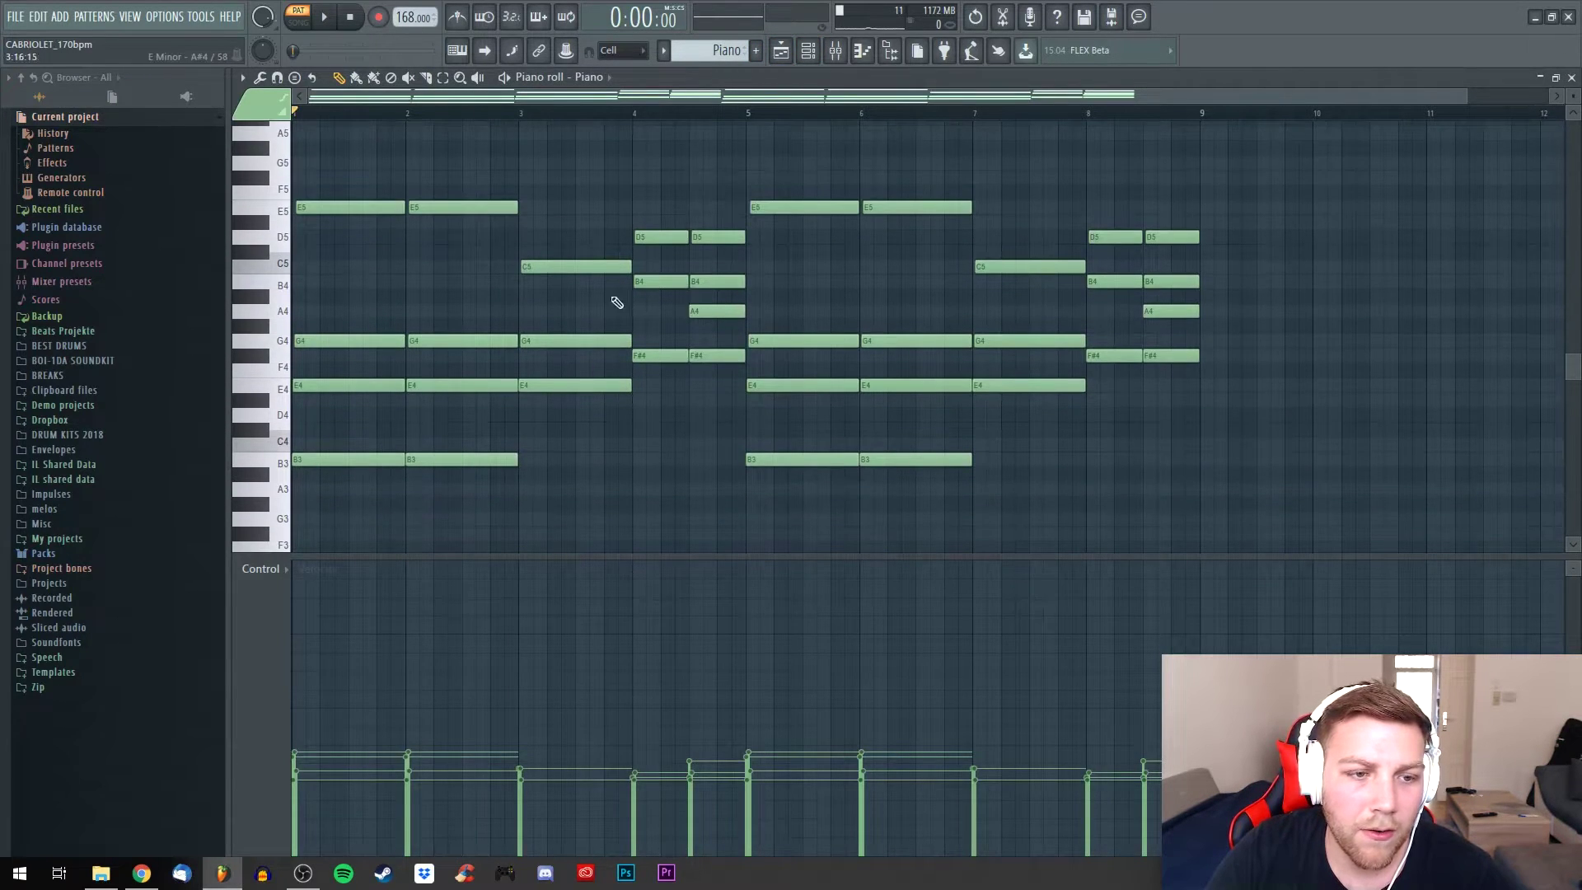
pyautogui.scroll(6, 363, 247)
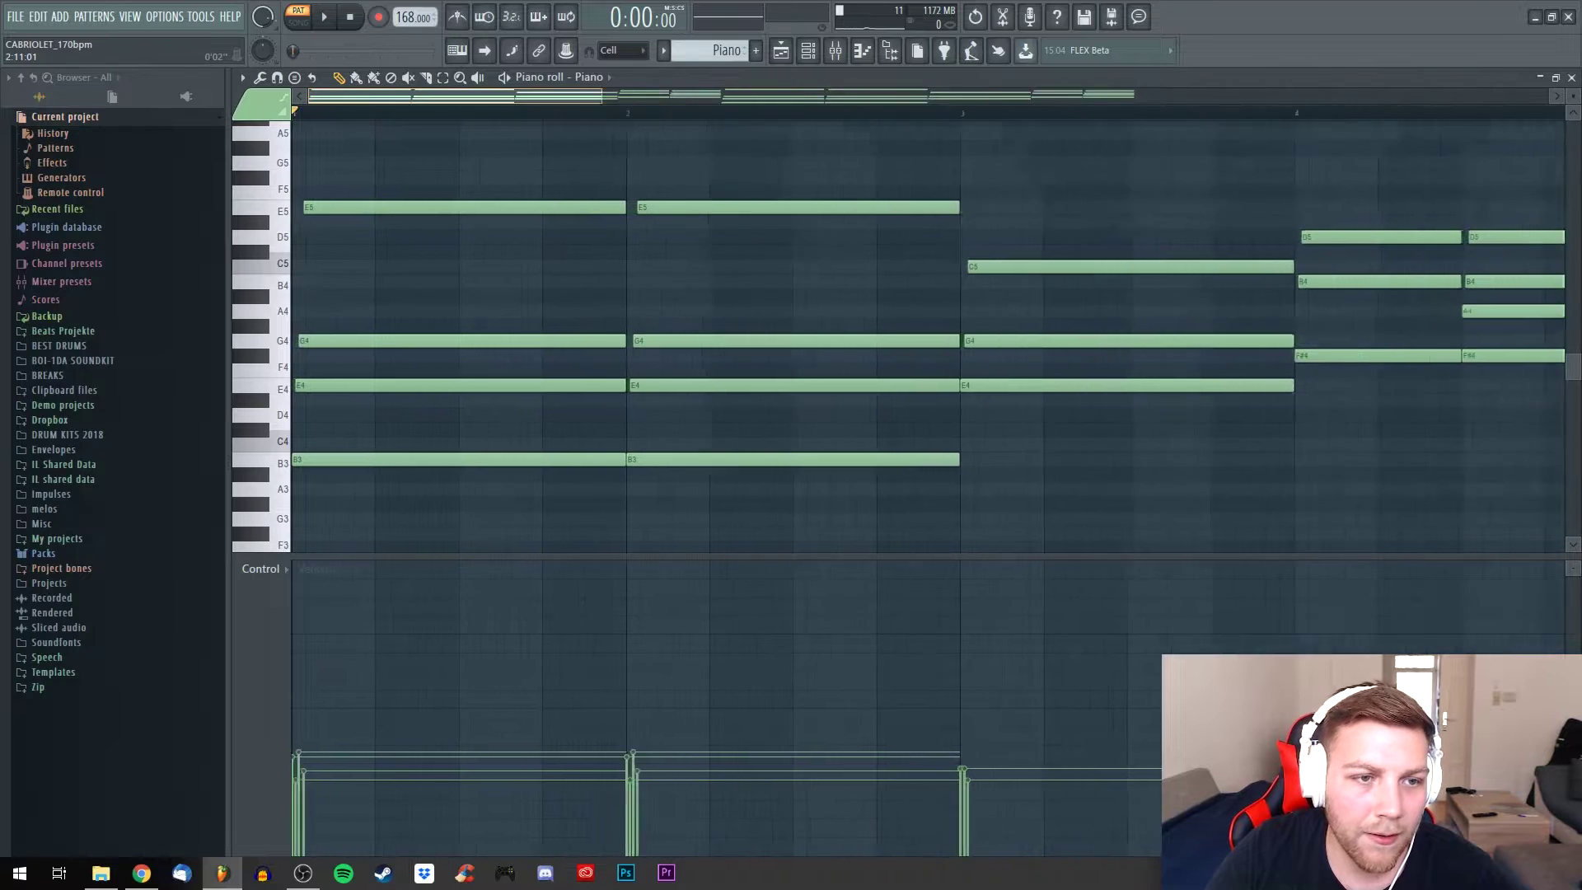
pyautogui.scroll(-7, 379, 225)
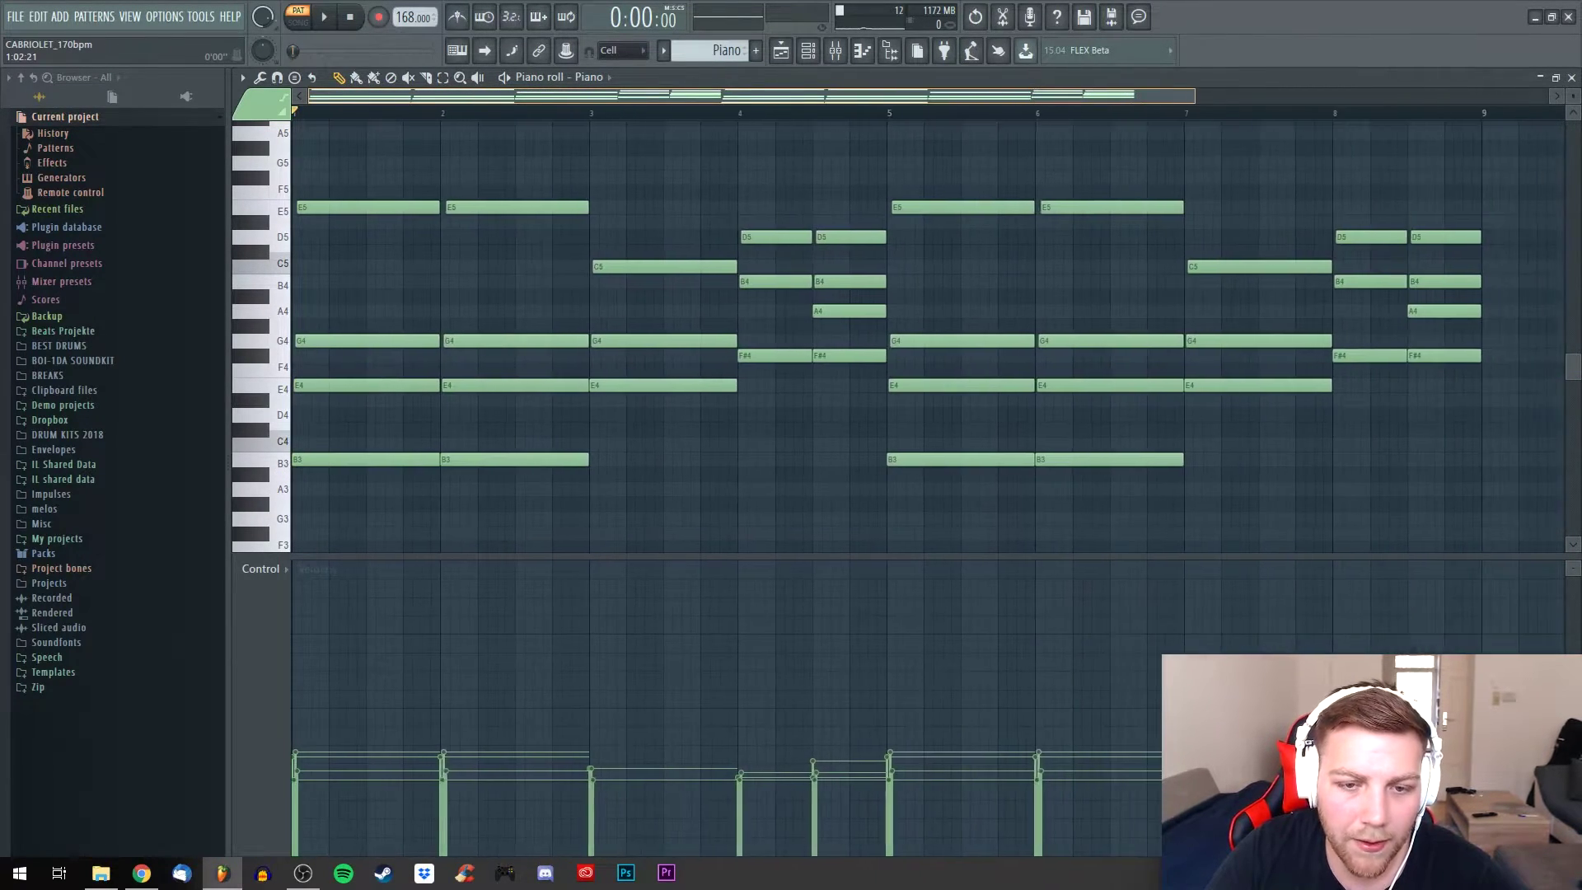
pyautogui.scroll(-2, 428, 121)
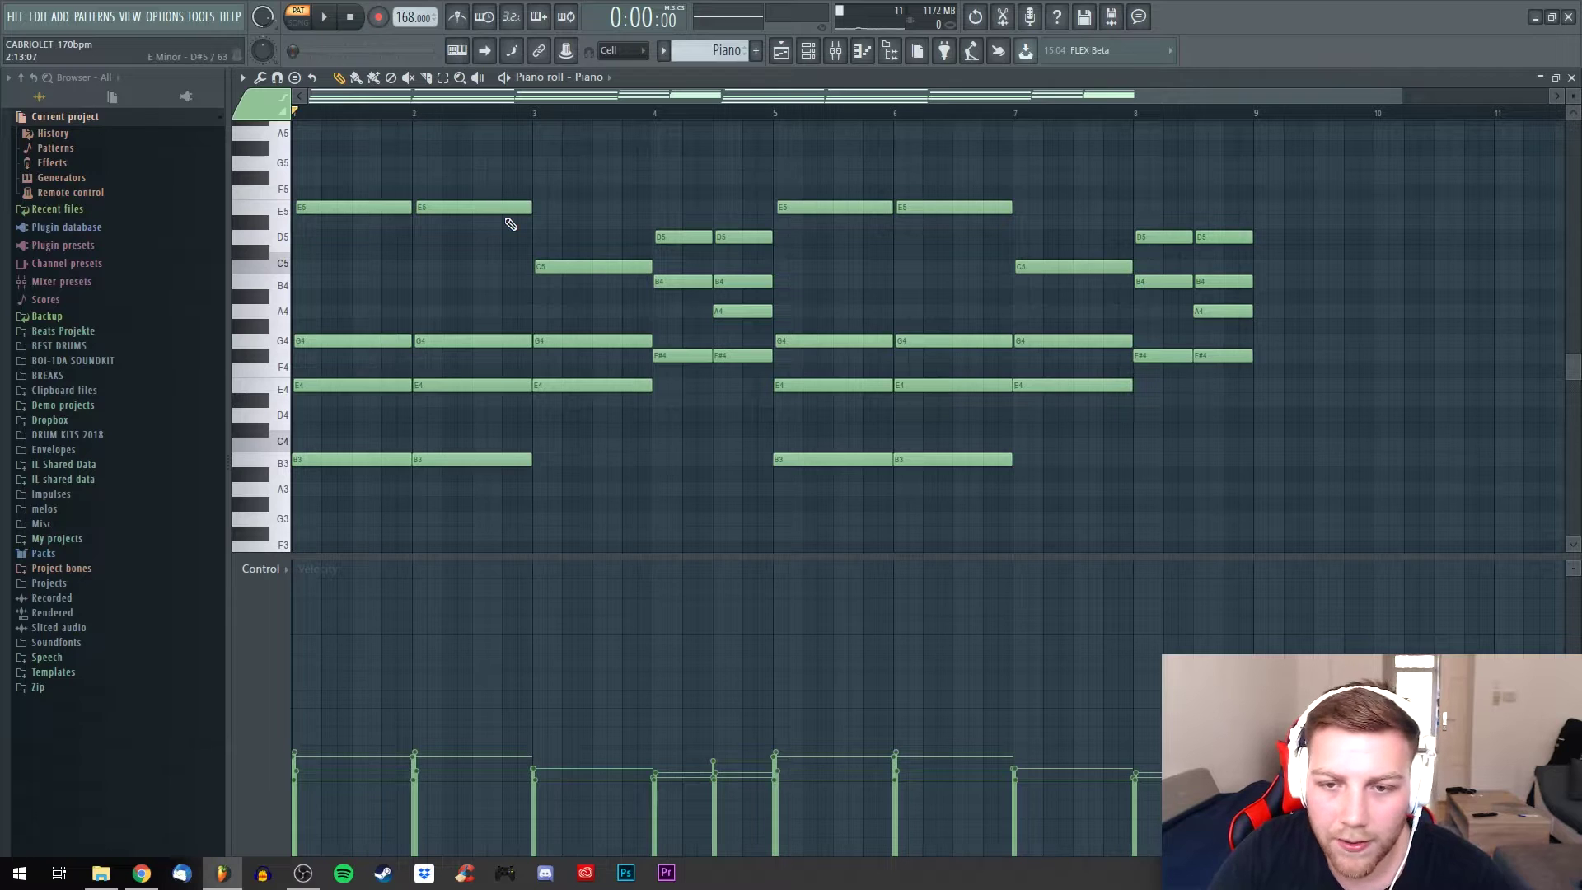
# Play the Piano pattern from the start to the end of its eighth bar
pyautogui.press('space')
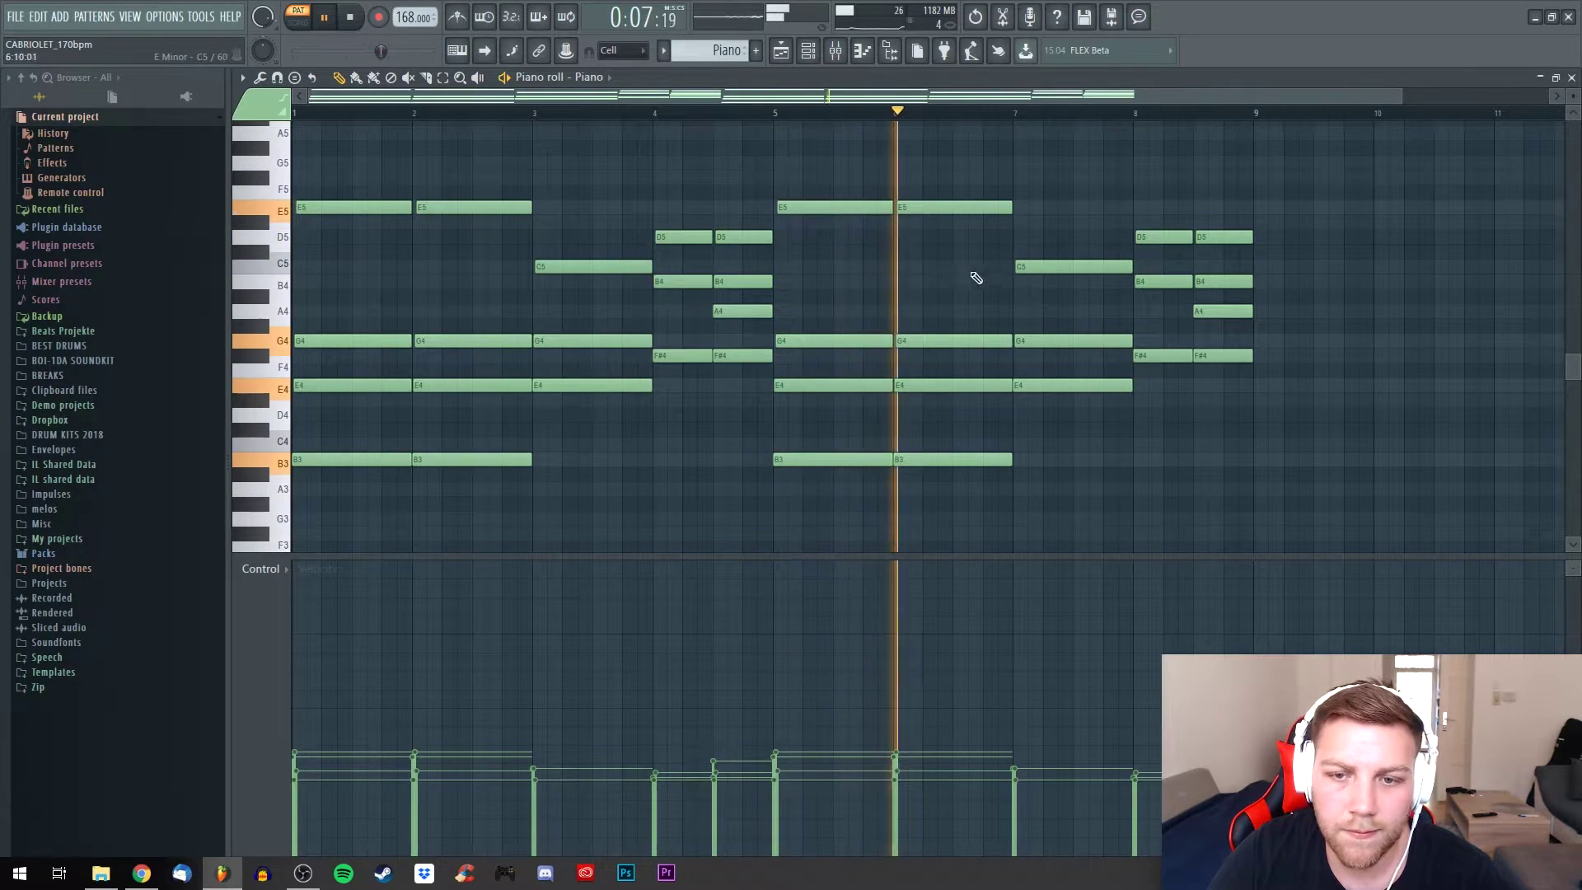
pyautogui.scroll(-3, 1009, 102)
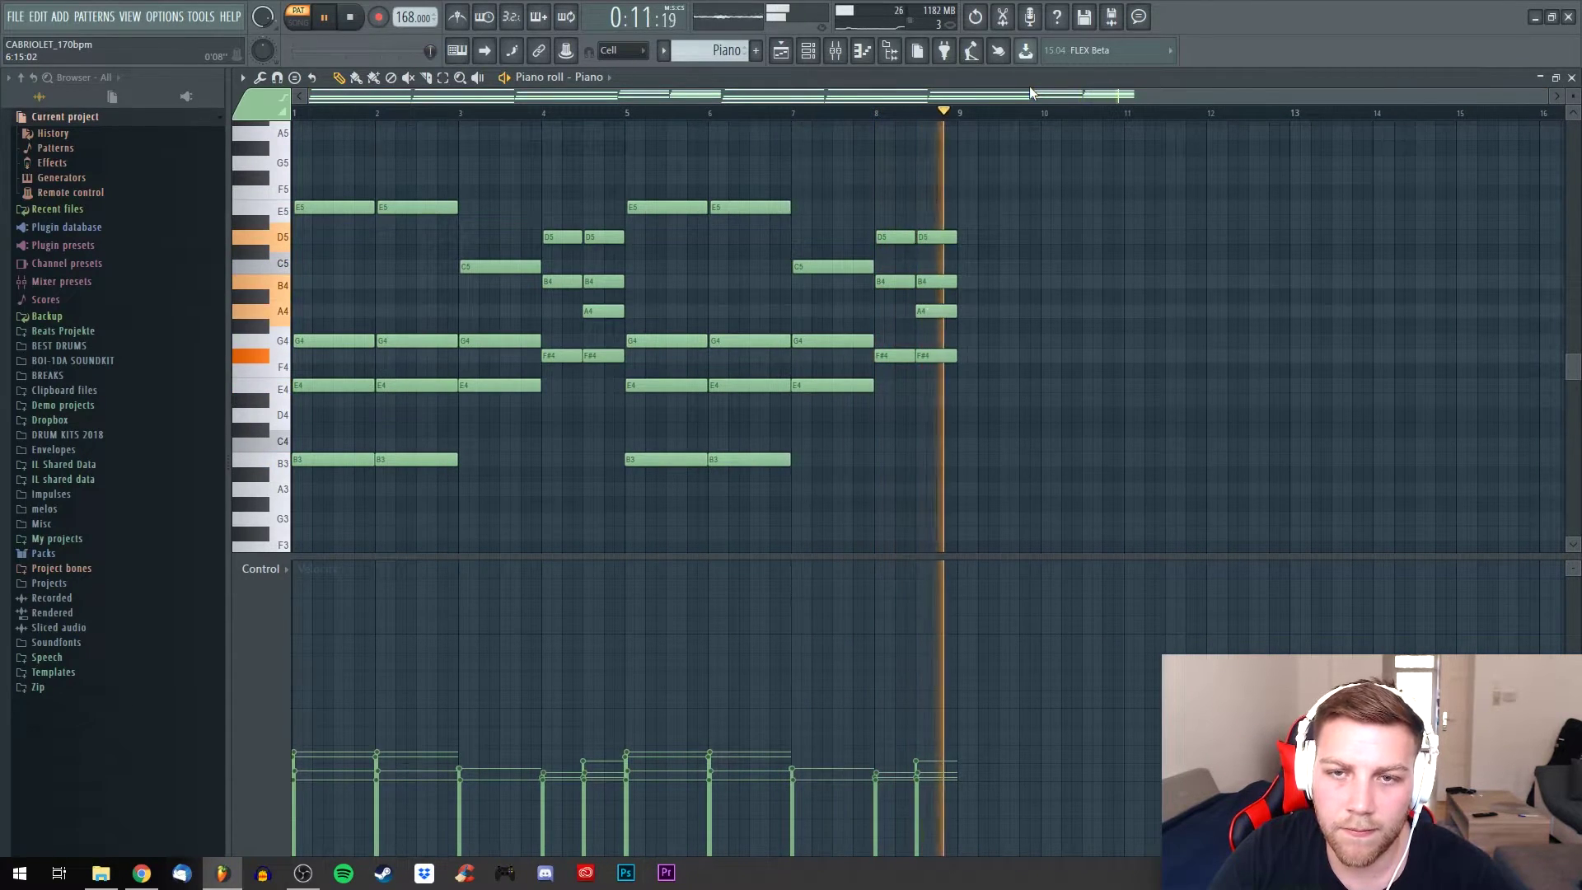
pyautogui.press('space')
pyautogui.scroll(4, 981, 103)
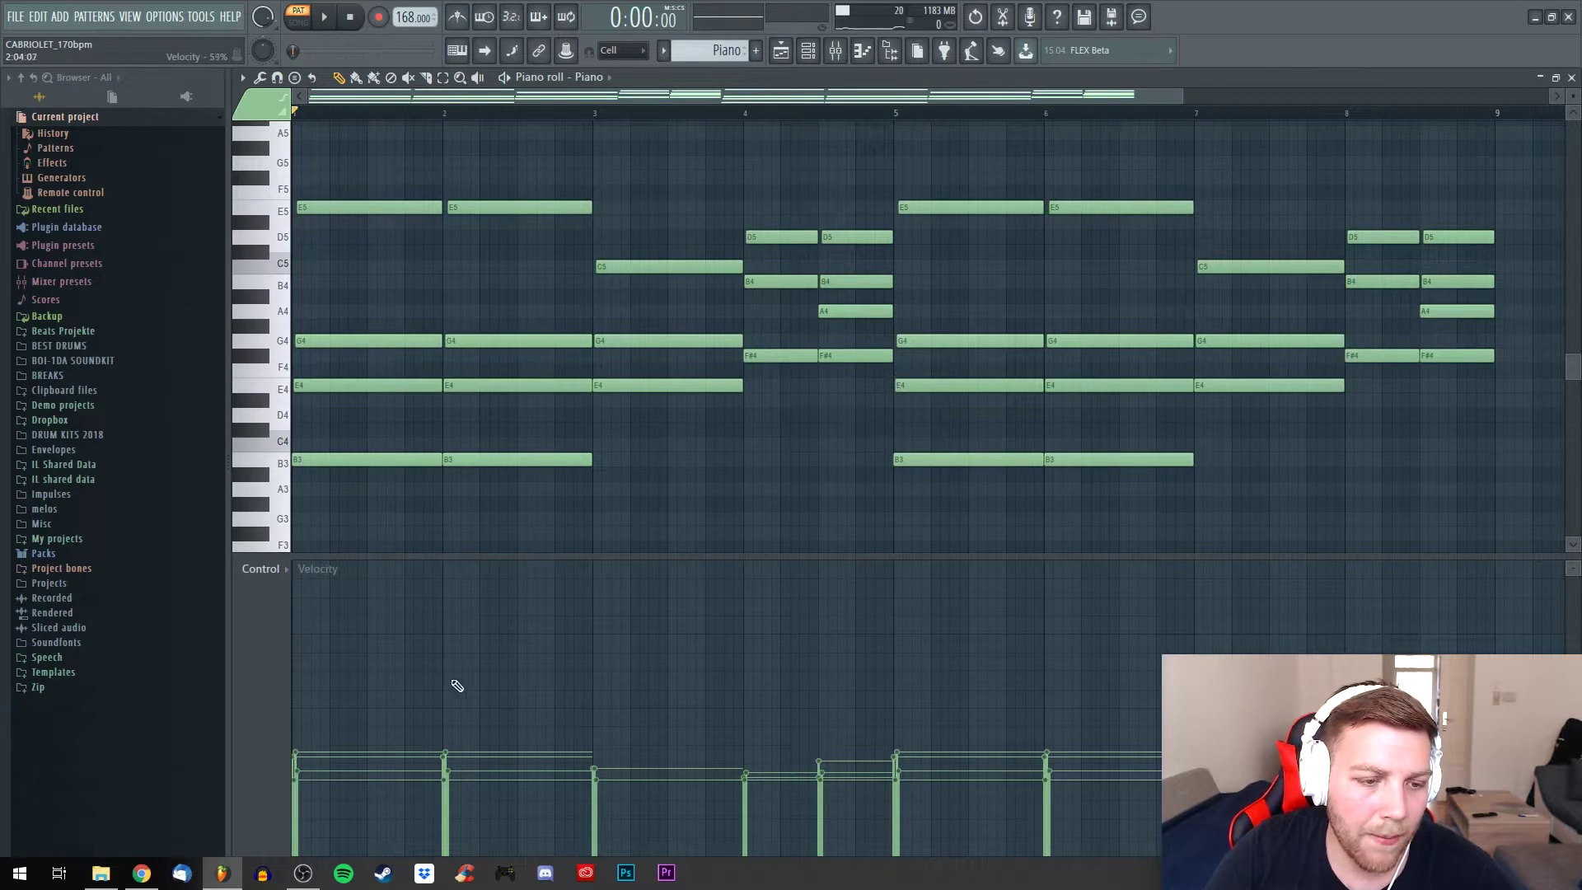
# Select all Piano notes, raise their velocities together and preview the start of the pattern
pyautogui.hotkey('ctrl', 'a')
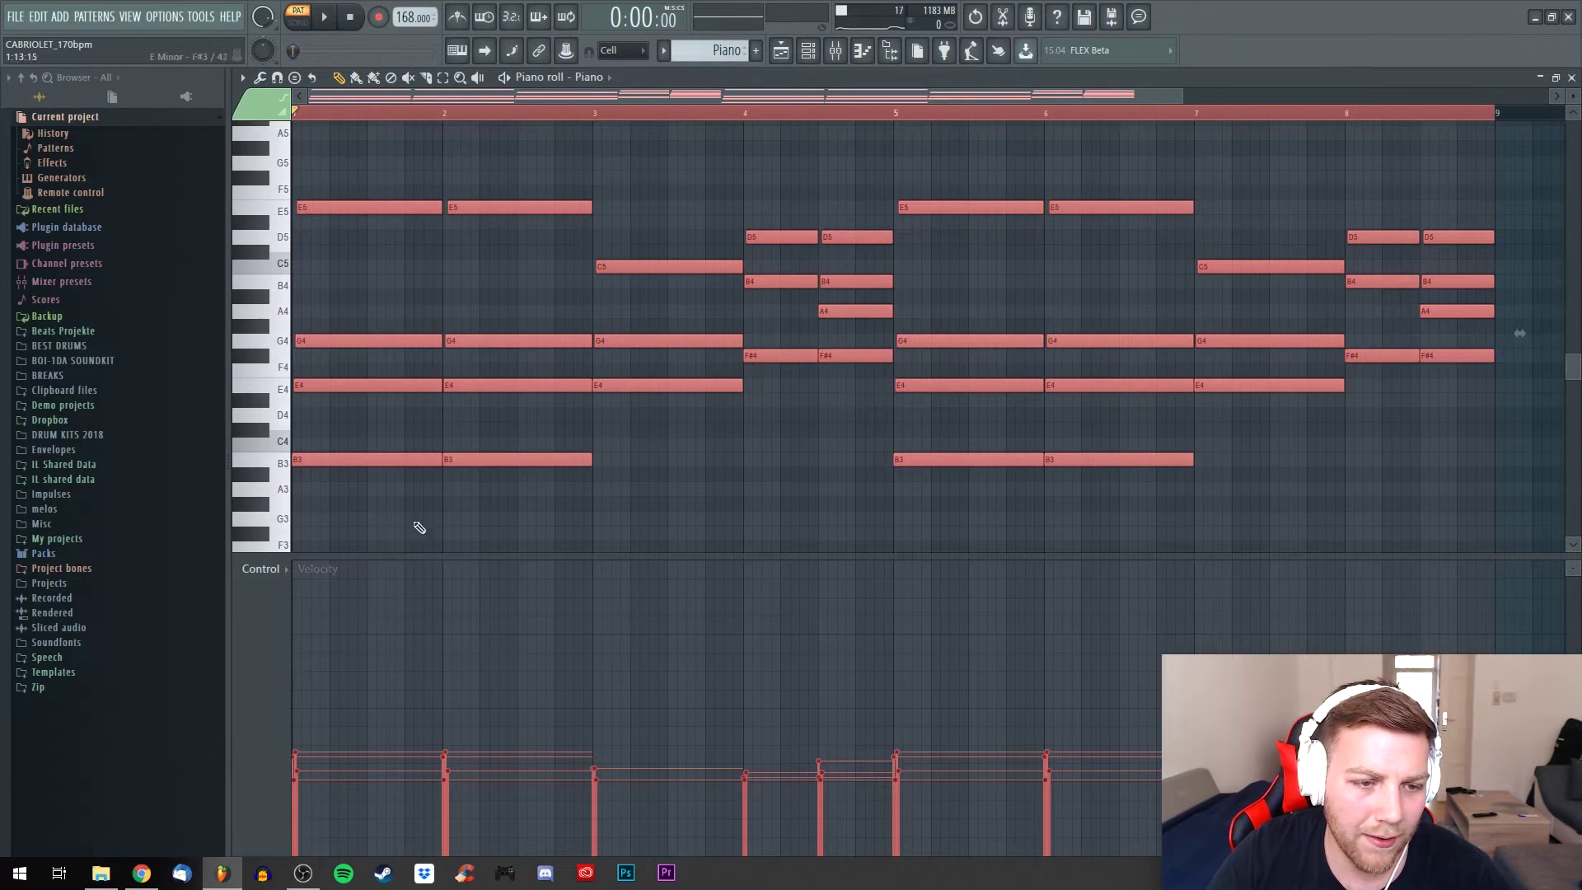
pyautogui.scroll(3, 403, 458)
pyautogui.scroll(8, 403, 458)
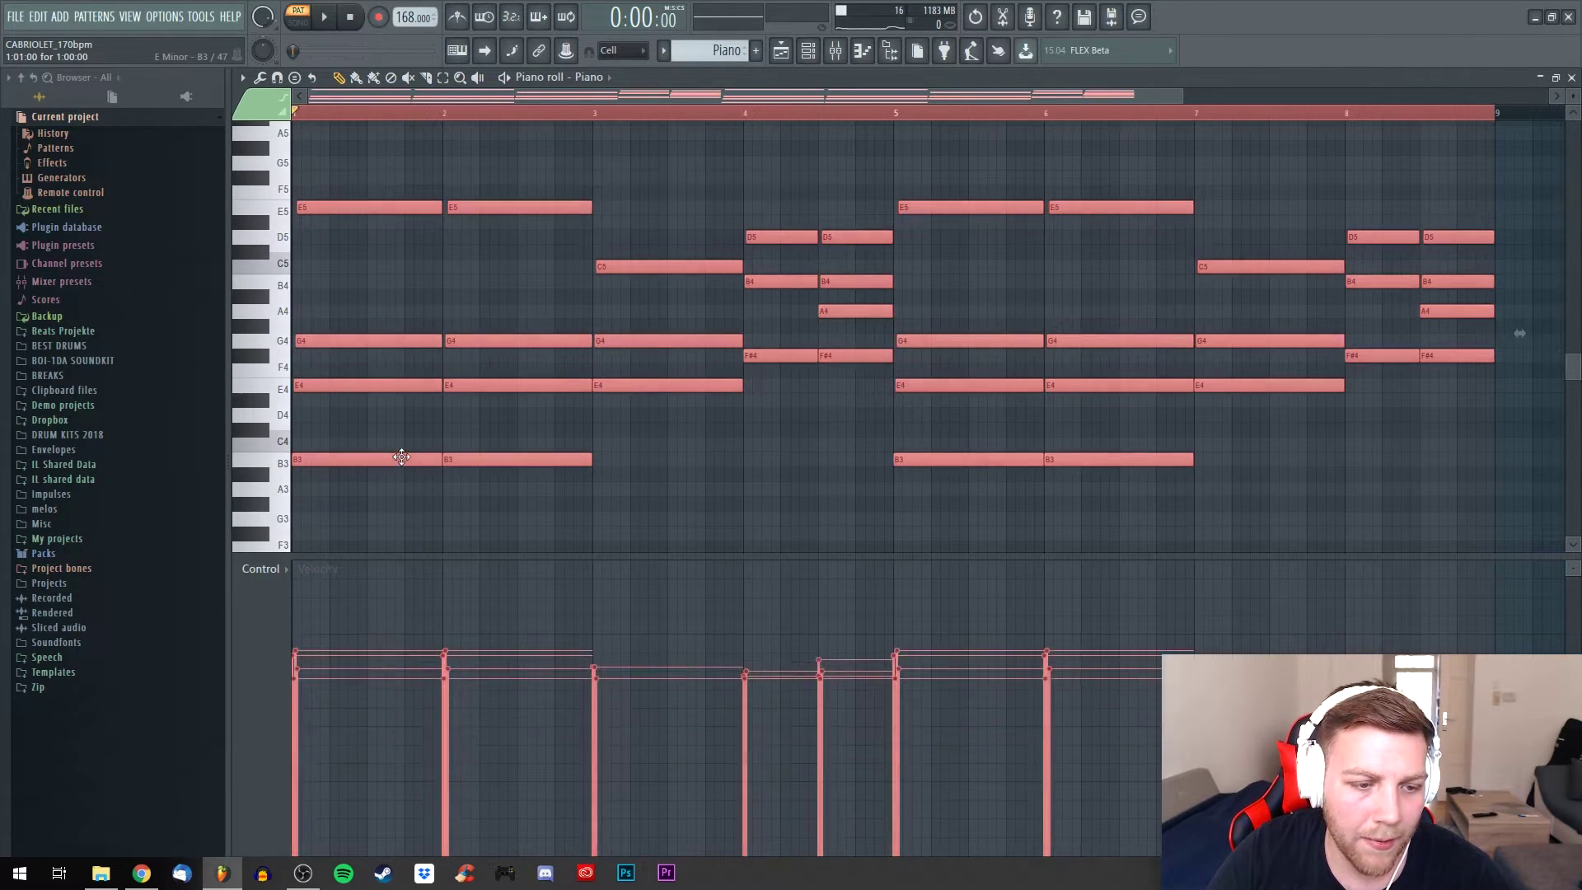
pyautogui.press('space')
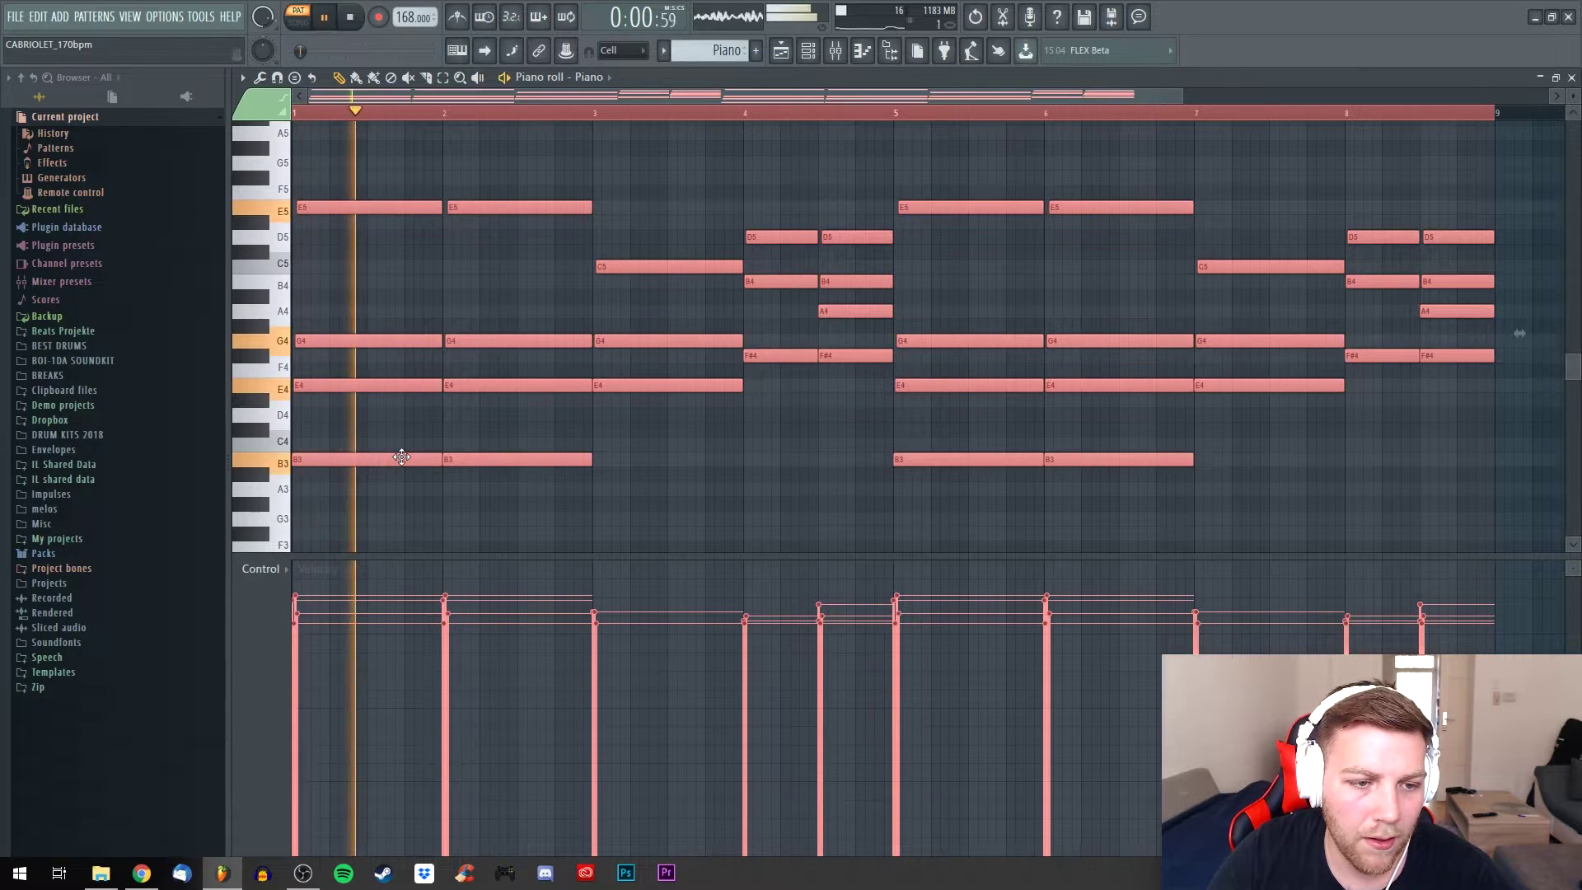
pyautogui.press('space')
# Lower the velocities of all selected Piano notes together to a moderate level
pyautogui.scroll(-3, 402, 458)
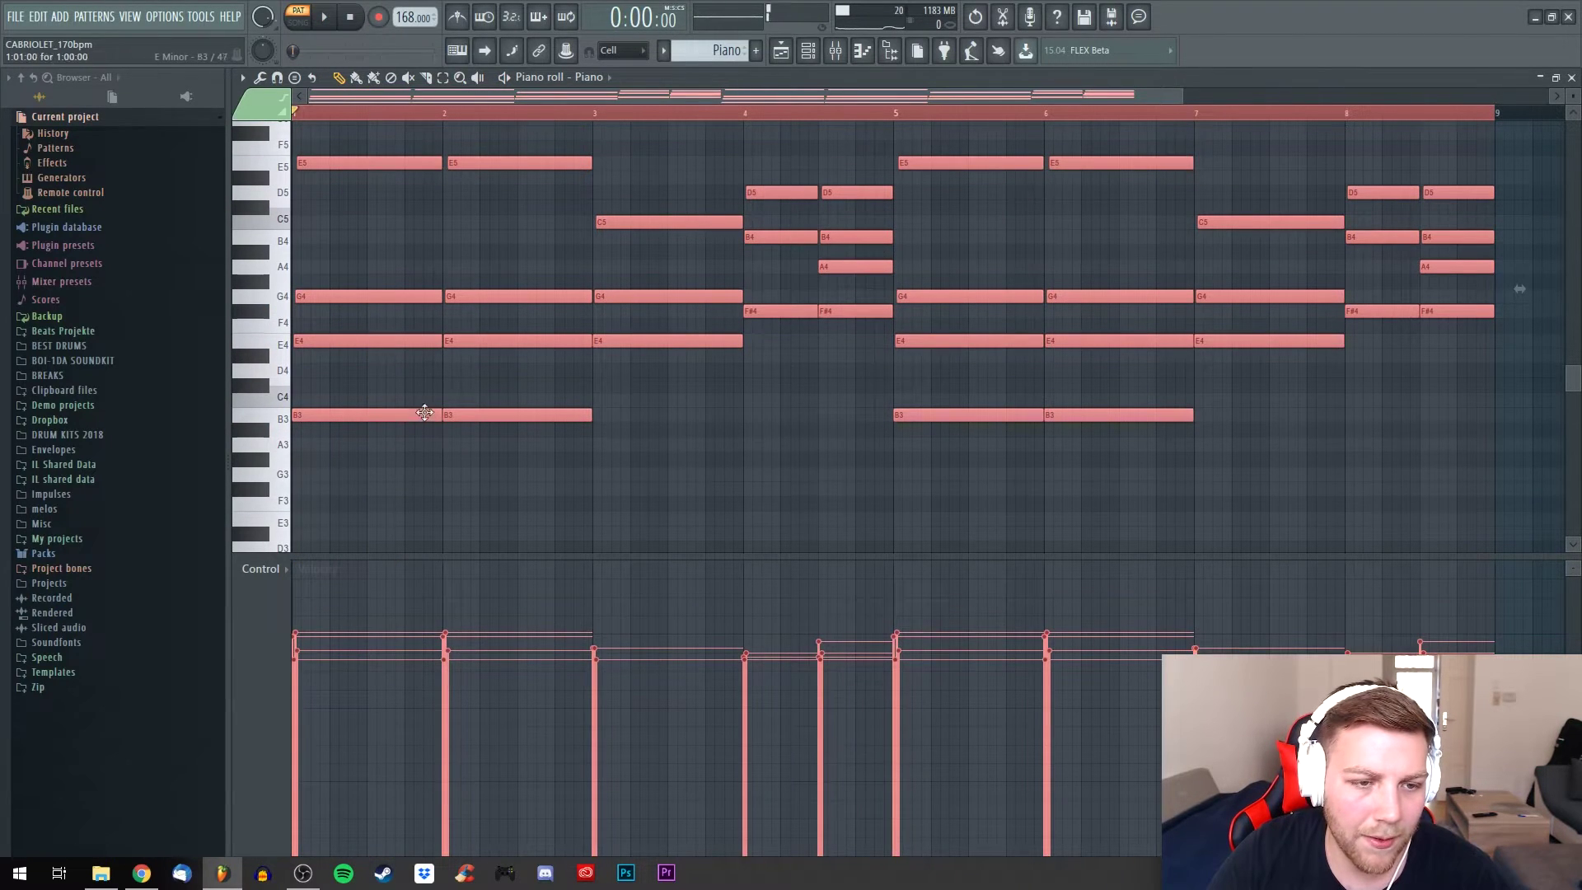
pyautogui.scroll(-6, 424, 412)
pyautogui.scroll(-1, 424, 412)
pyautogui.scroll(3, 481, 518)
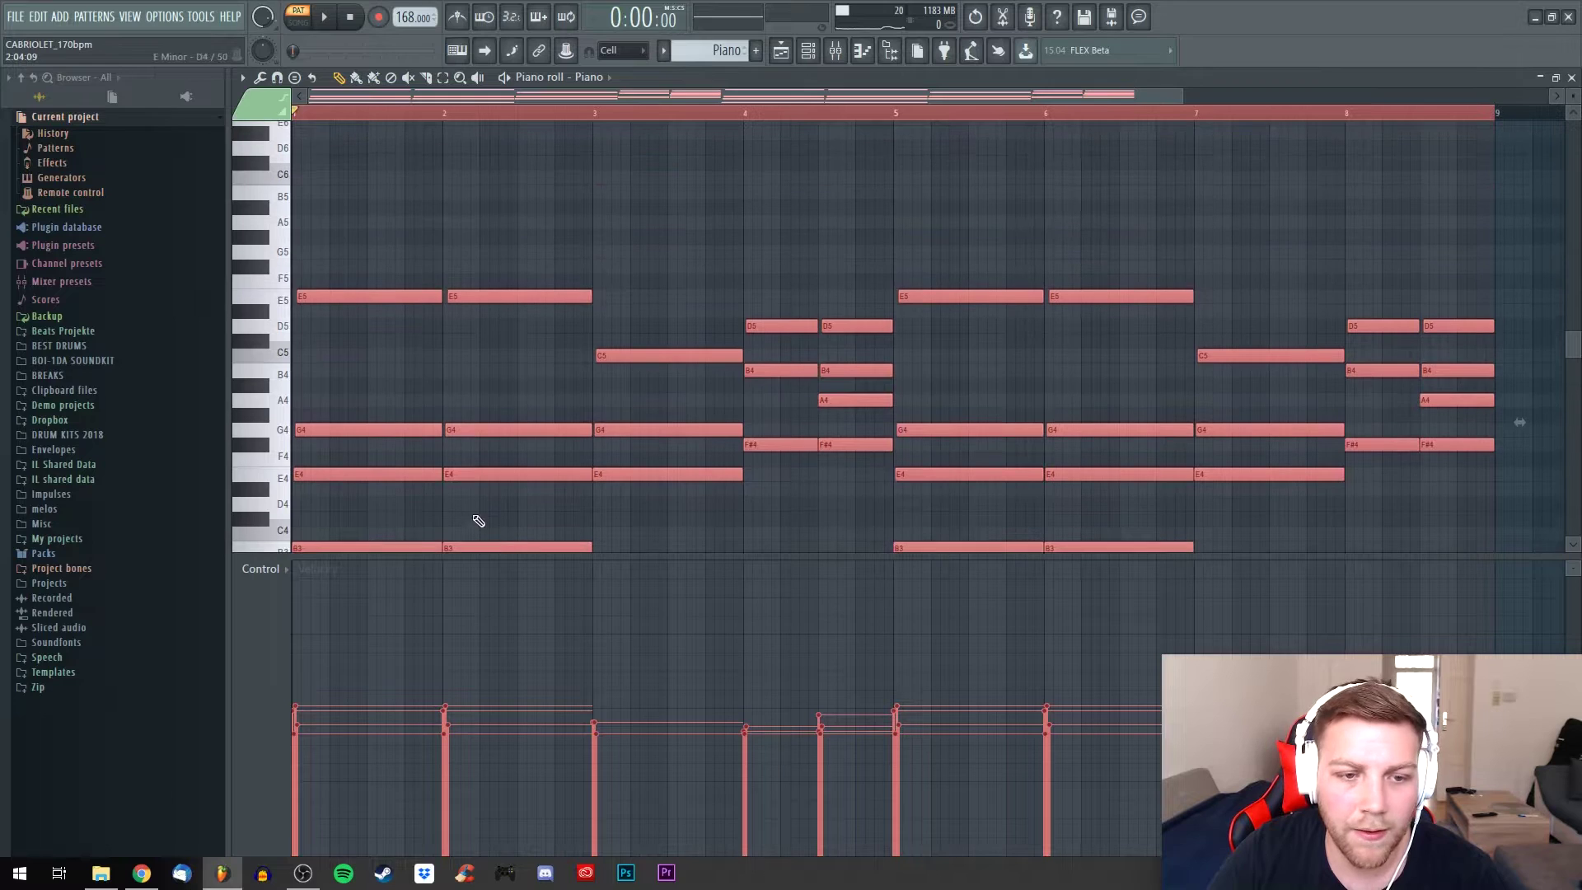
# Align the starts of the first Piano chord's E4, G4 and E5 notes with the beginning of bar 1
pyautogui.scroll(3, 475, 135)
pyautogui.scroll(-2, 580, 184)
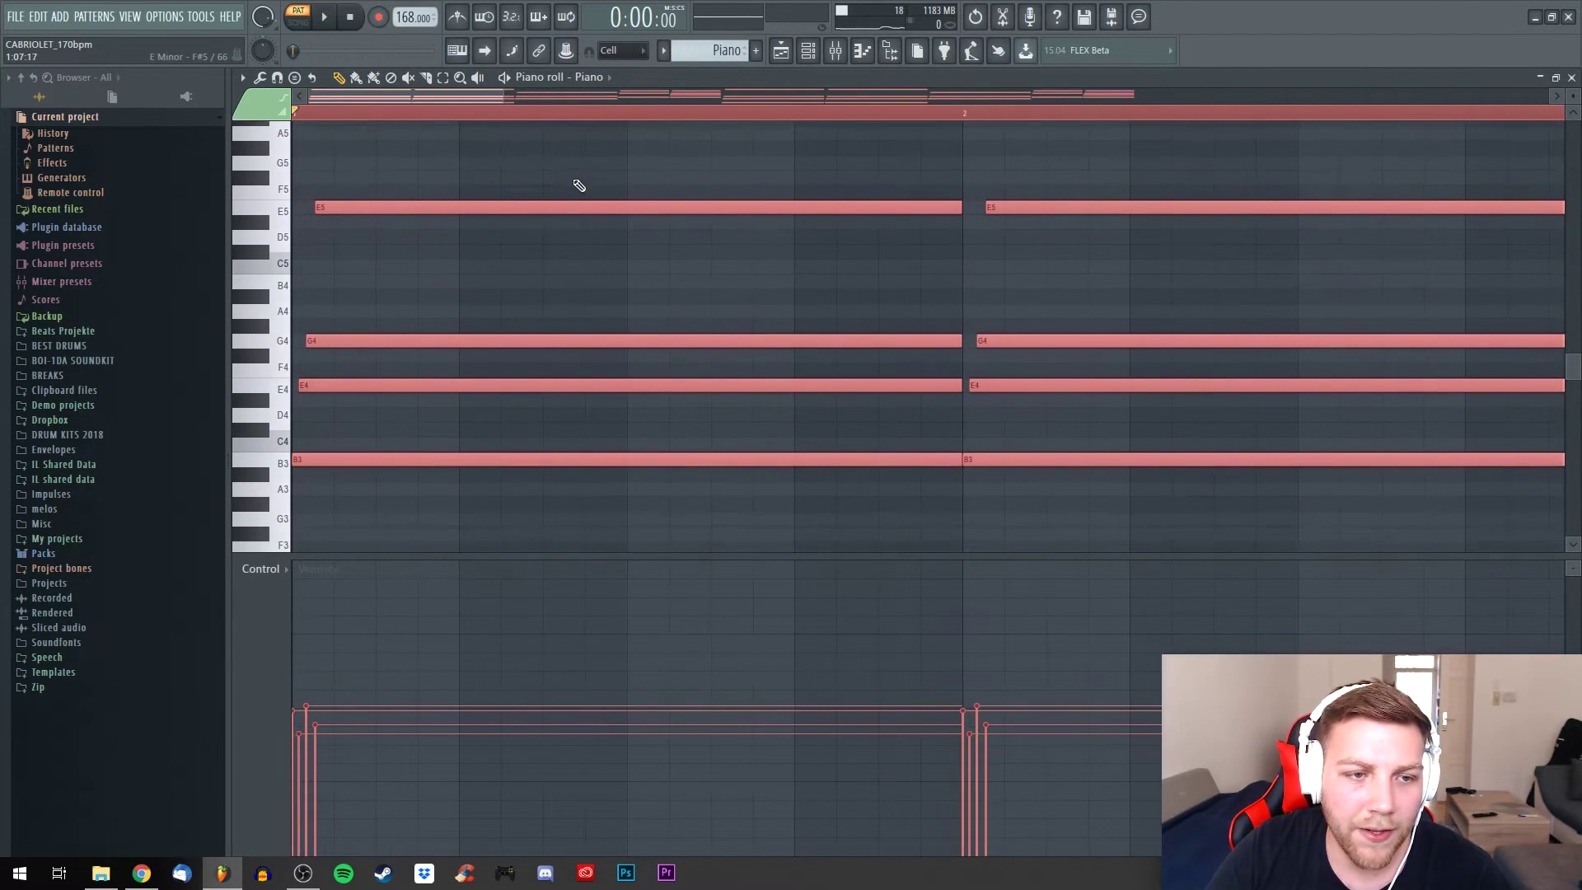
pyautogui.click(417, 115)
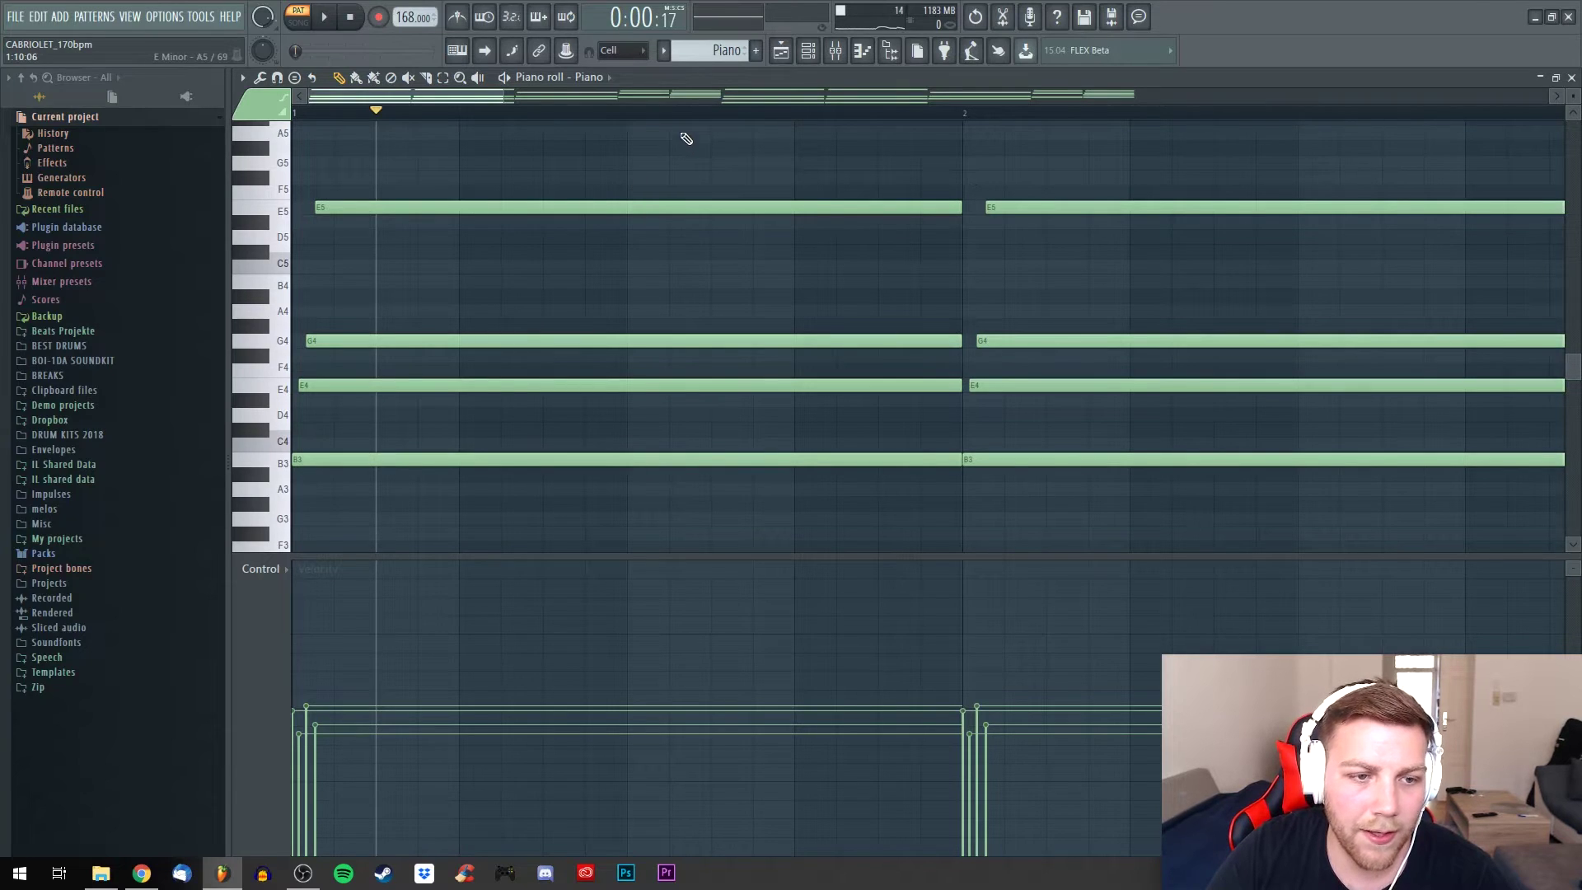
pyautogui.moveTo(669, 113); pyautogui.dragTo(585, 112)
pyautogui.moveTo(696, 160); pyautogui.dragTo(601, 441)
pyautogui.moveTo(491, 381); pyautogui.dragTo(412, 368)
pyautogui.moveTo(813, 157); pyautogui.dragTo(799, 423)
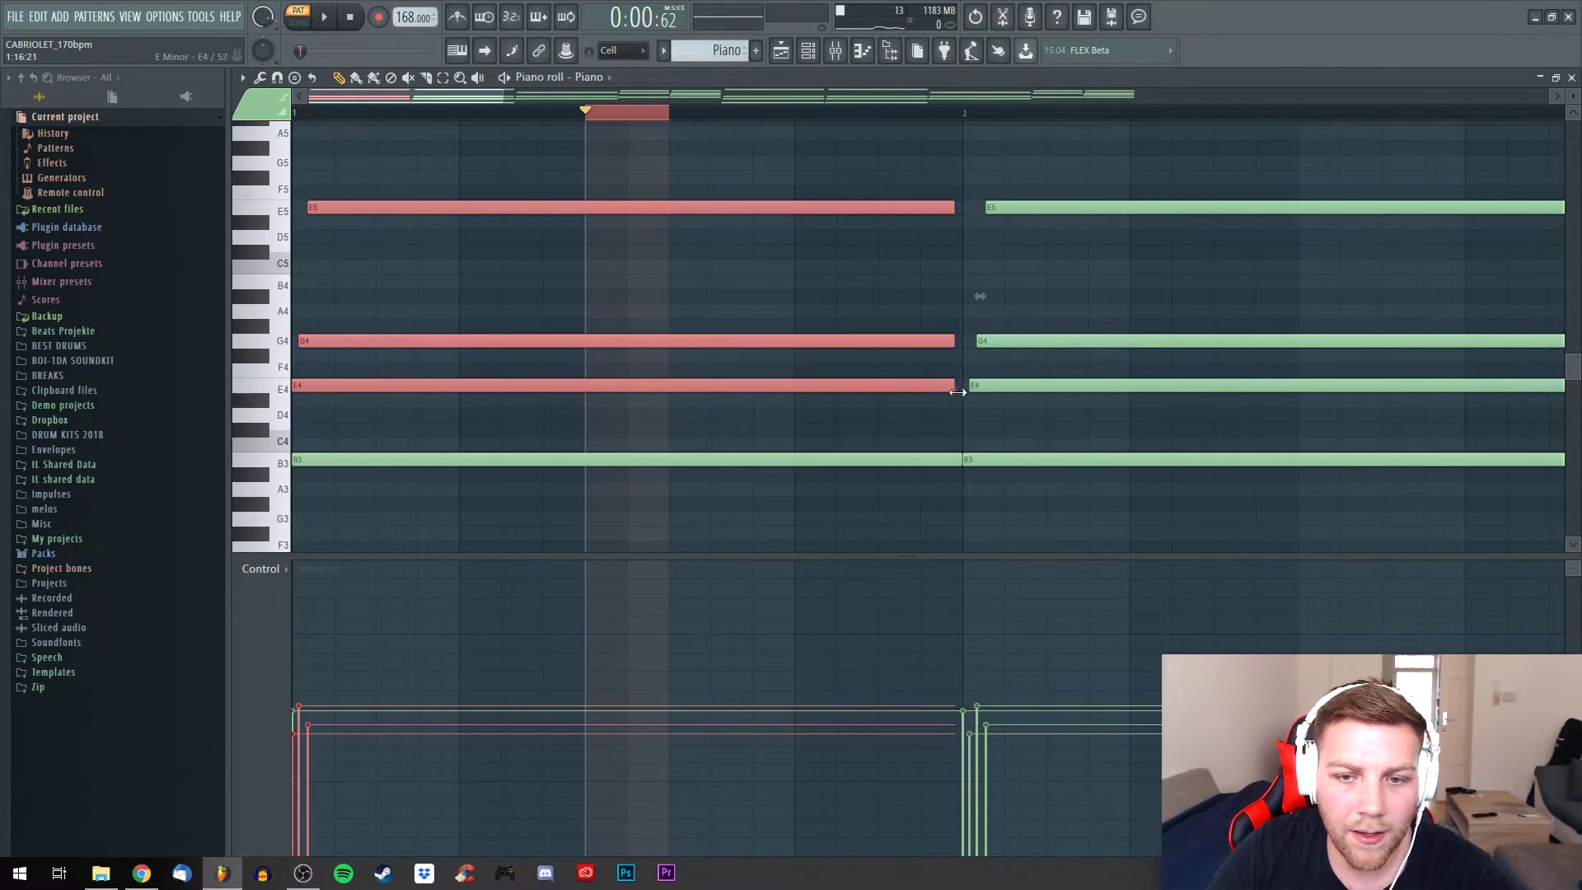
pyautogui.moveTo(957, 392); pyautogui.dragTo(981, 387)
pyautogui.click(980, 417)
pyautogui.click(342, 82)
pyautogui.moveTo(353, 341); pyautogui.dragTo(345, 341)
pyautogui.moveTo(351, 205); pyautogui.dragTo(334, 205)
# Extend the first chord's upper notes past bar 2 and slice them so they end exactly at the bar line
pyautogui.moveTo(930, 142); pyautogui.dragTo(852, 397)
pyautogui.moveTo(951, 340); pyautogui.dragTo(994, 339)
pyautogui.press('c')
pyautogui.moveTo(973, 164); pyautogui.dragTo(978, 410)
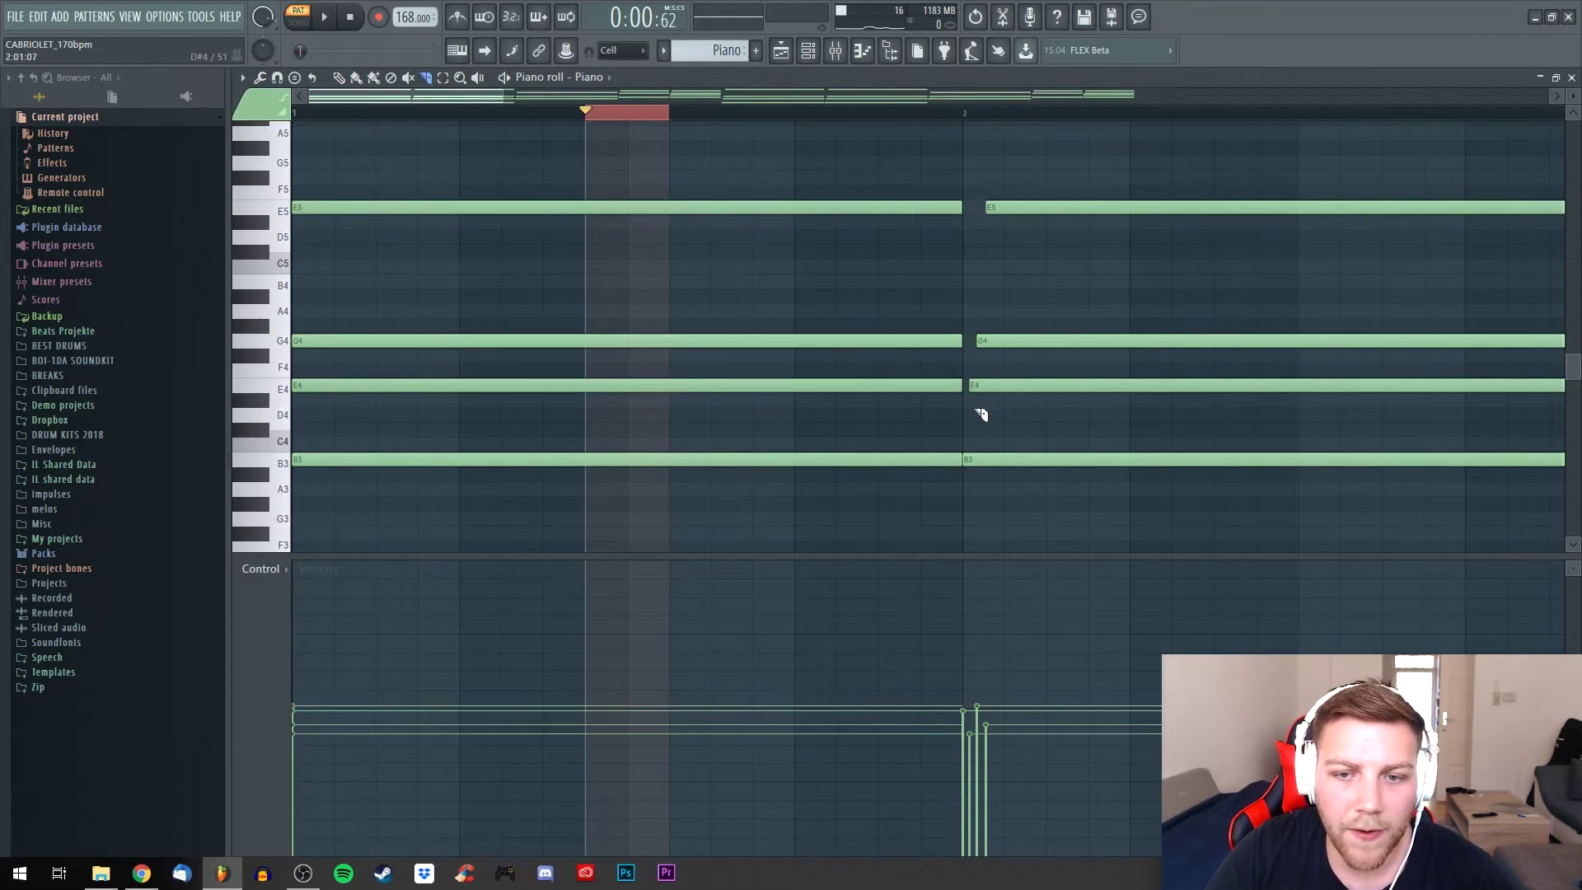
# Play back the first Piano chord to hear its notes starting simultaneously
pyautogui.press('space')
pyautogui.press('space')
pyautogui.click(404, 115)
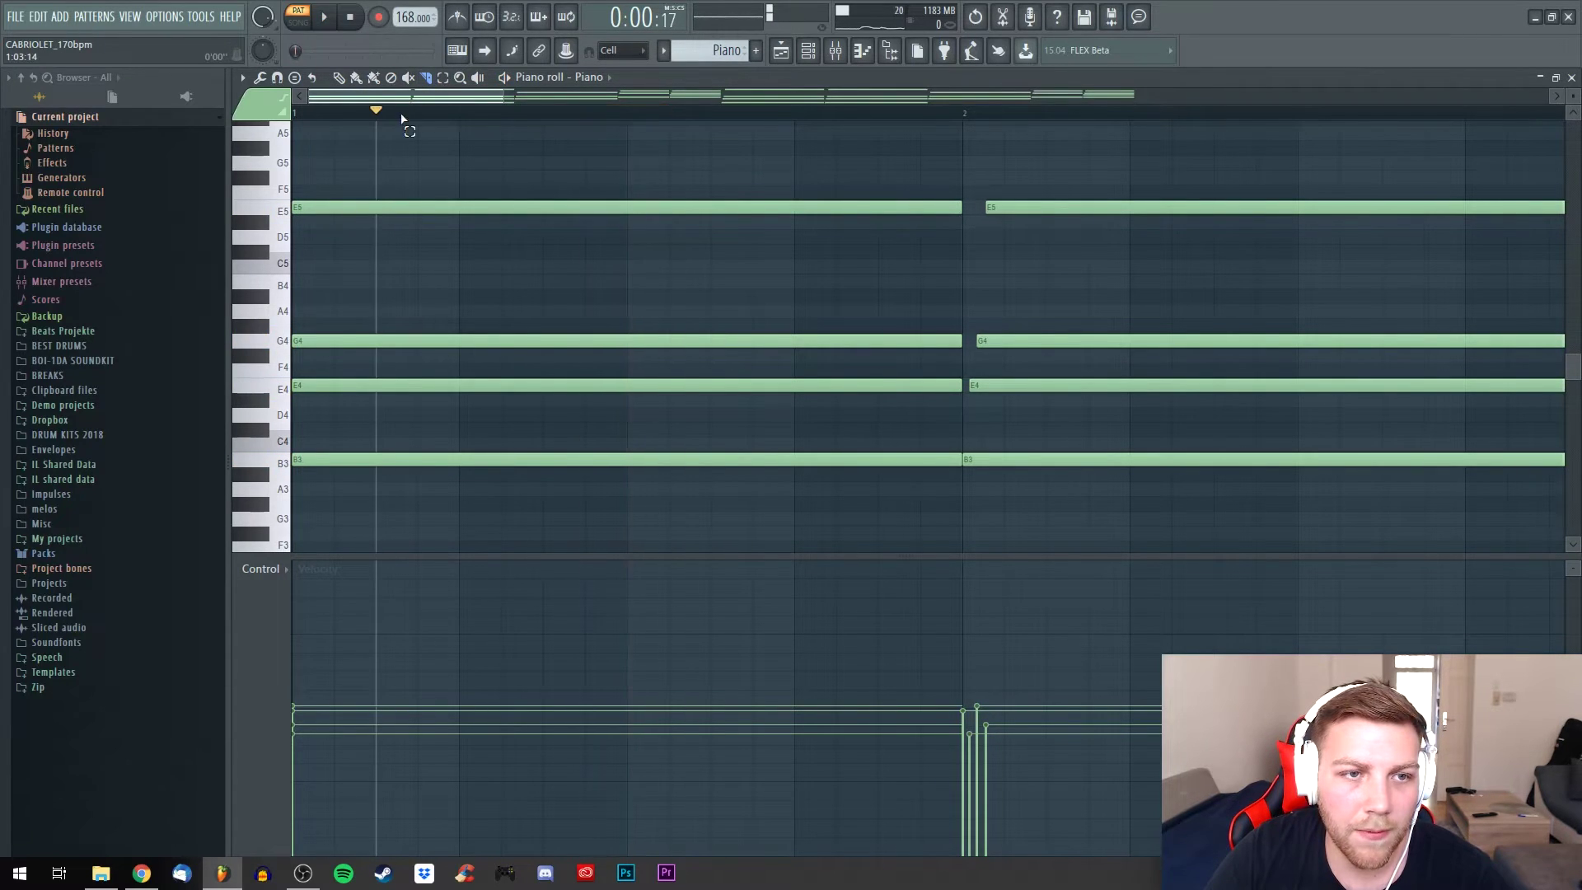
pyautogui.click(375, 17)
pyautogui.press('space')
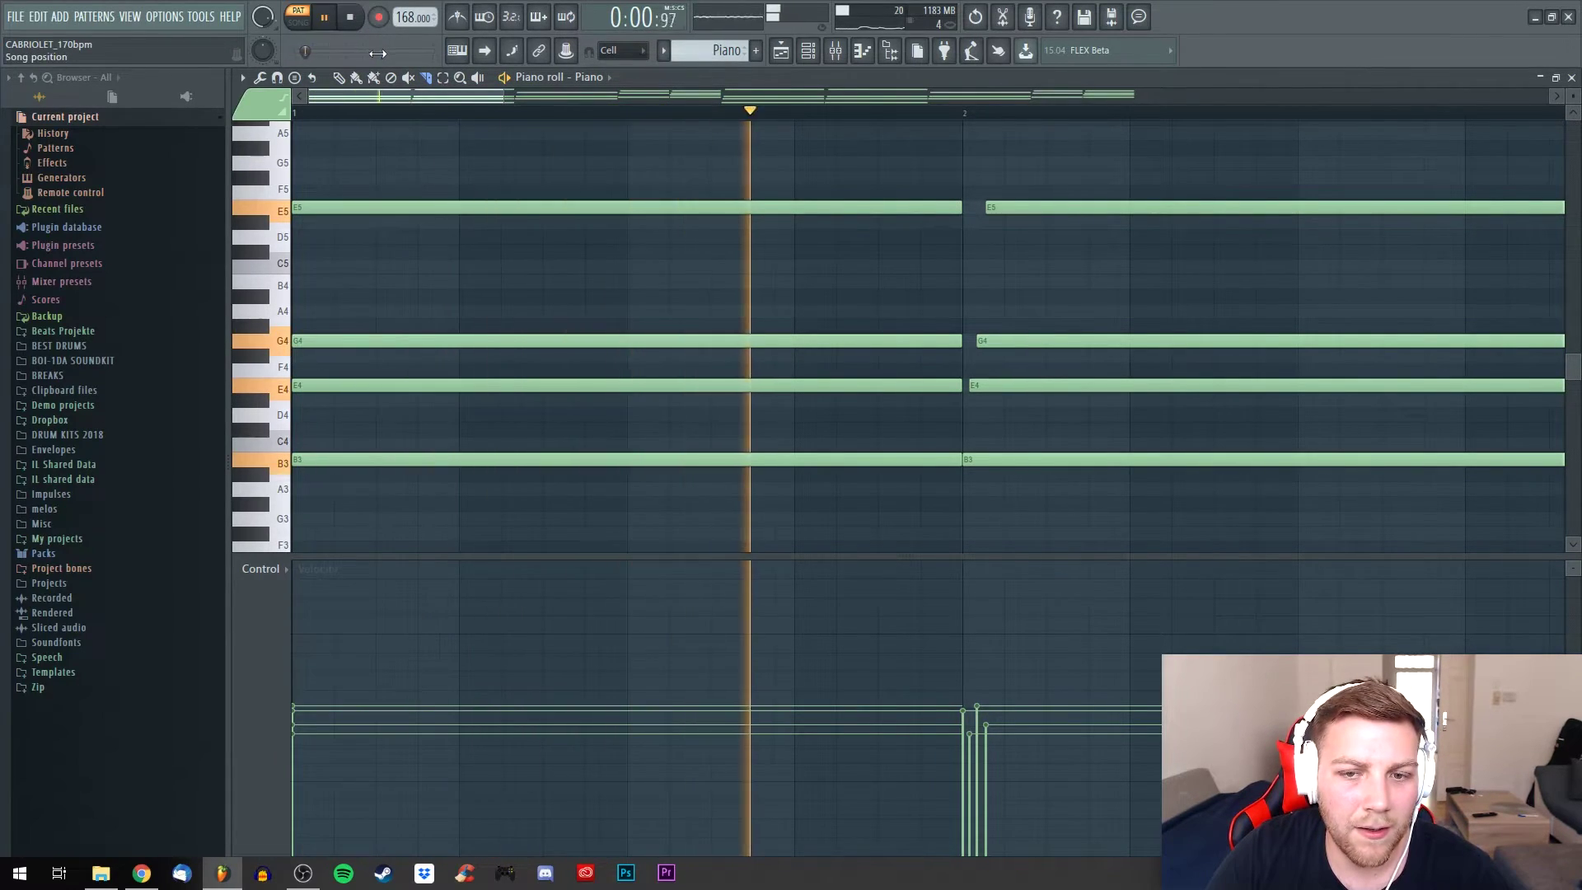
pyautogui.press('space')
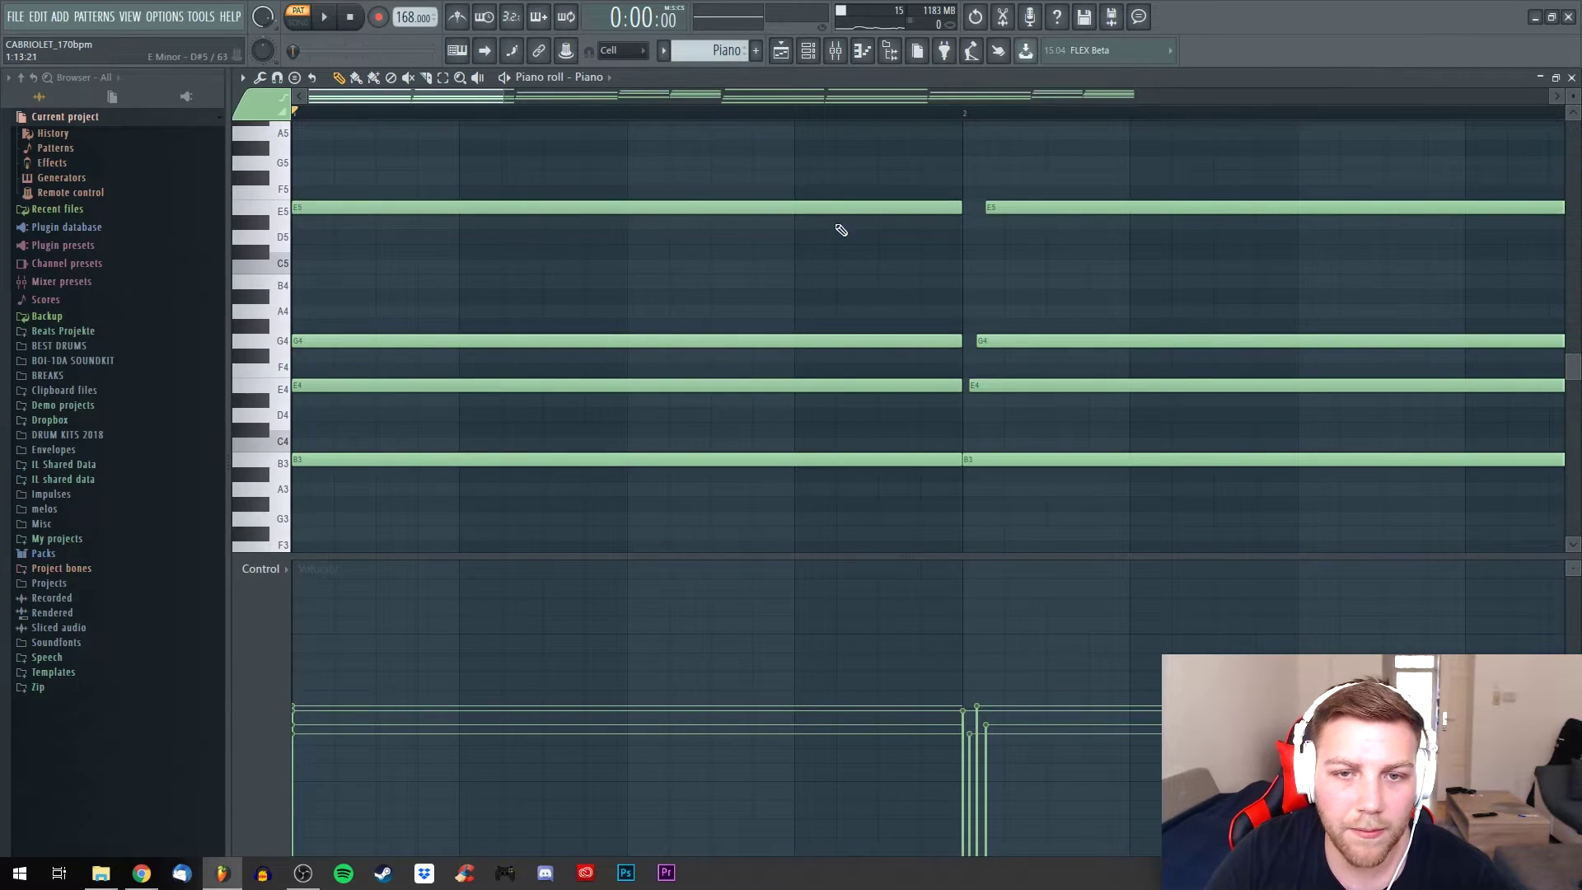
# Try strumming the first Piano chord with the Strumizer by varying the start-time strength, and play the chord back
pyautogui.moveTo(875, 158); pyautogui.dragTo(574, 507)
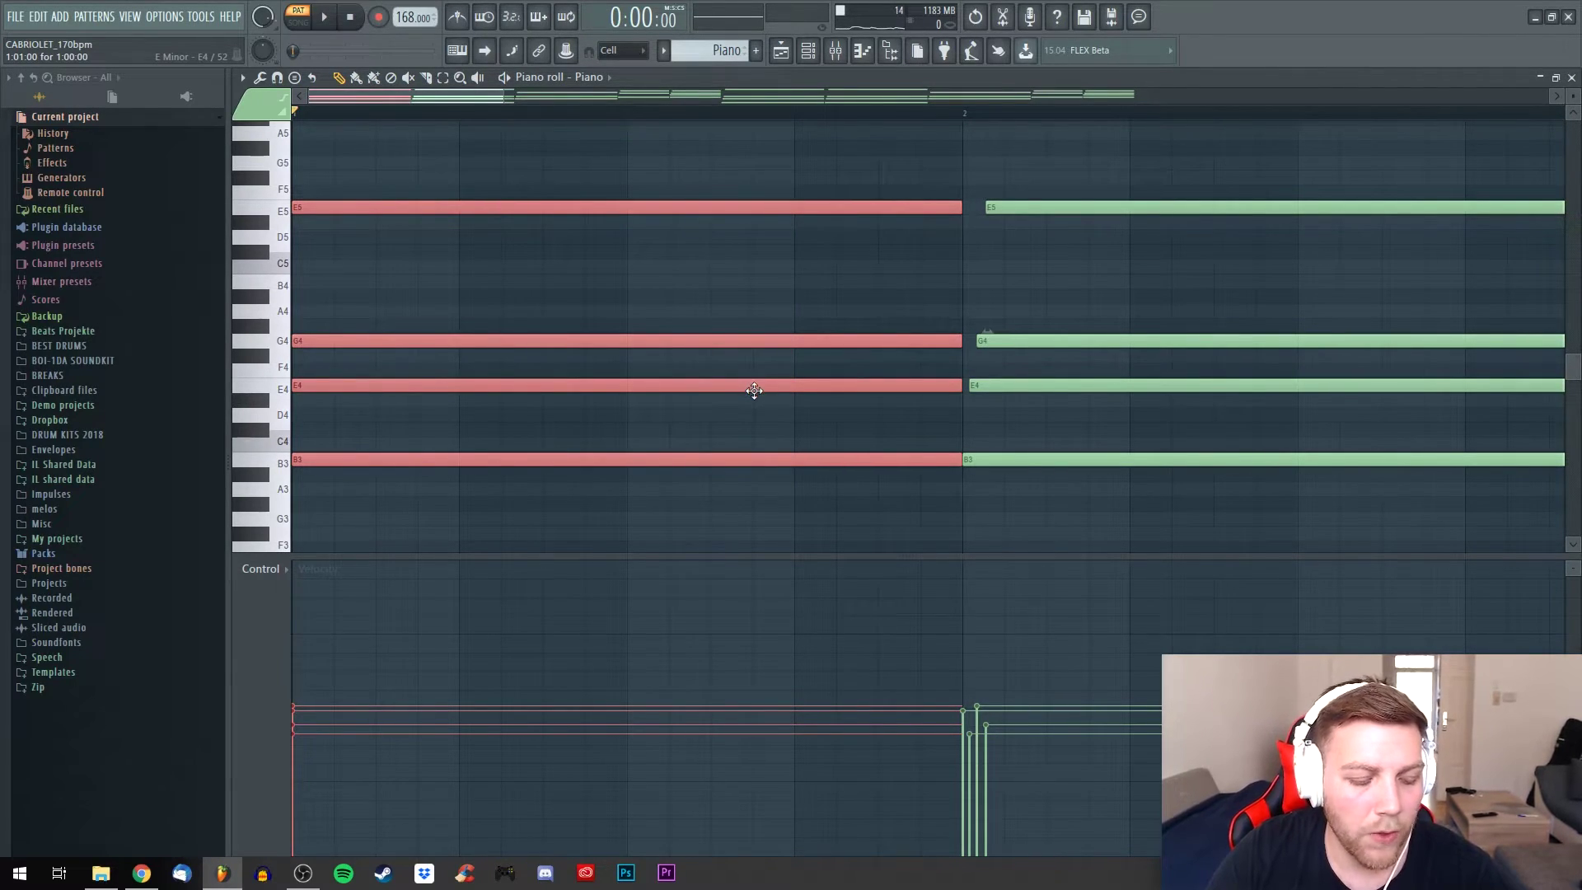
pyautogui.hotkey('alt', 's')
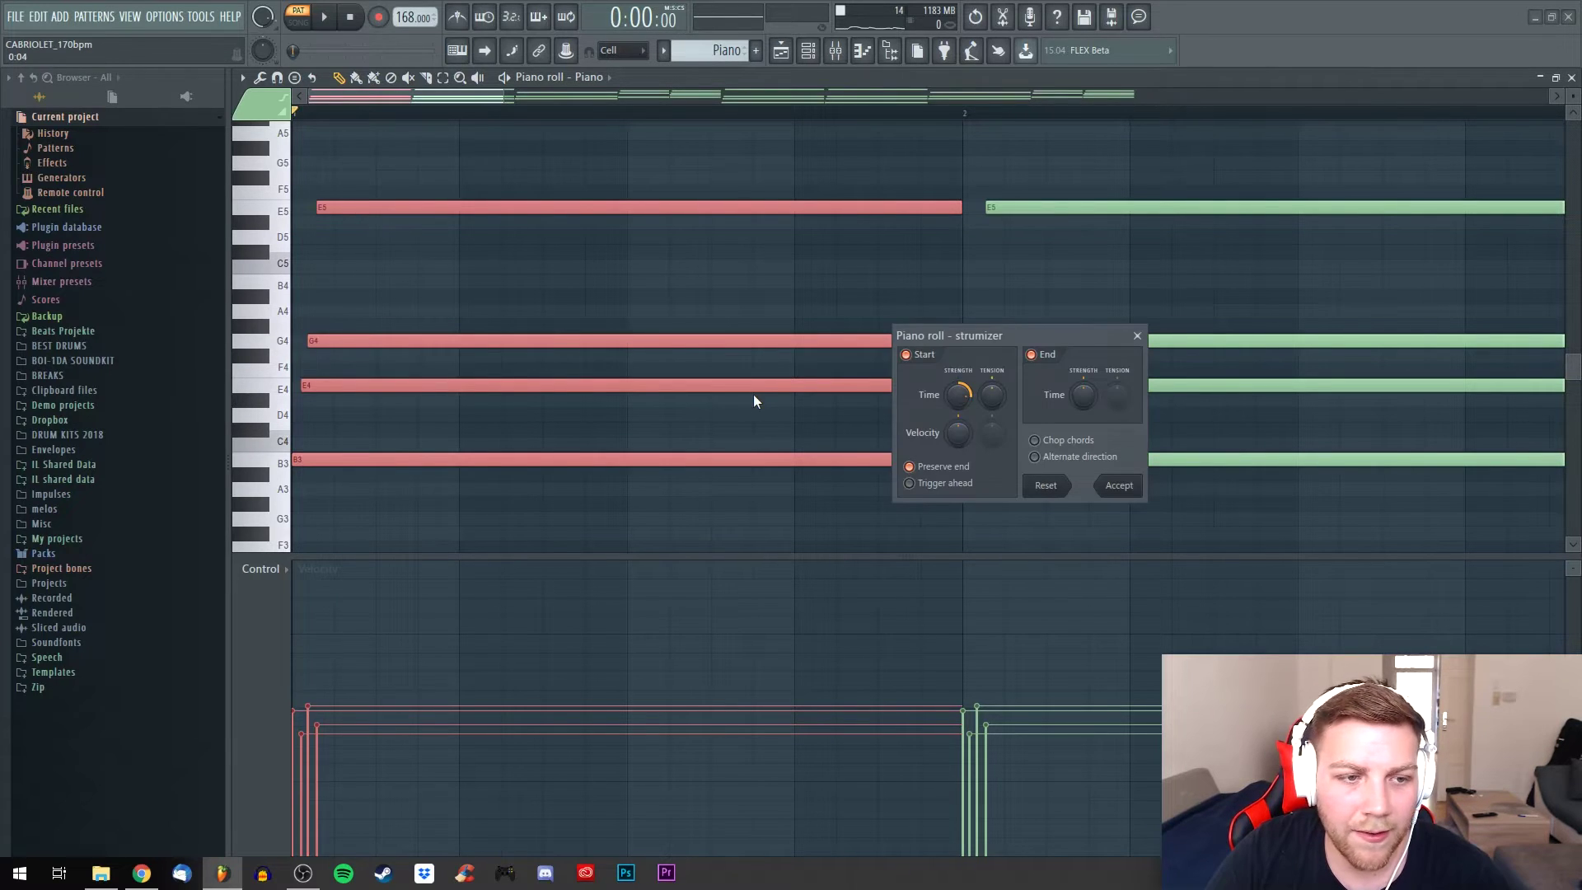
pyautogui.moveTo(961, 392); pyautogui.dragTo(961, 401)
pyautogui.moveTo(973, 333); pyautogui.dragTo(1135, 297)
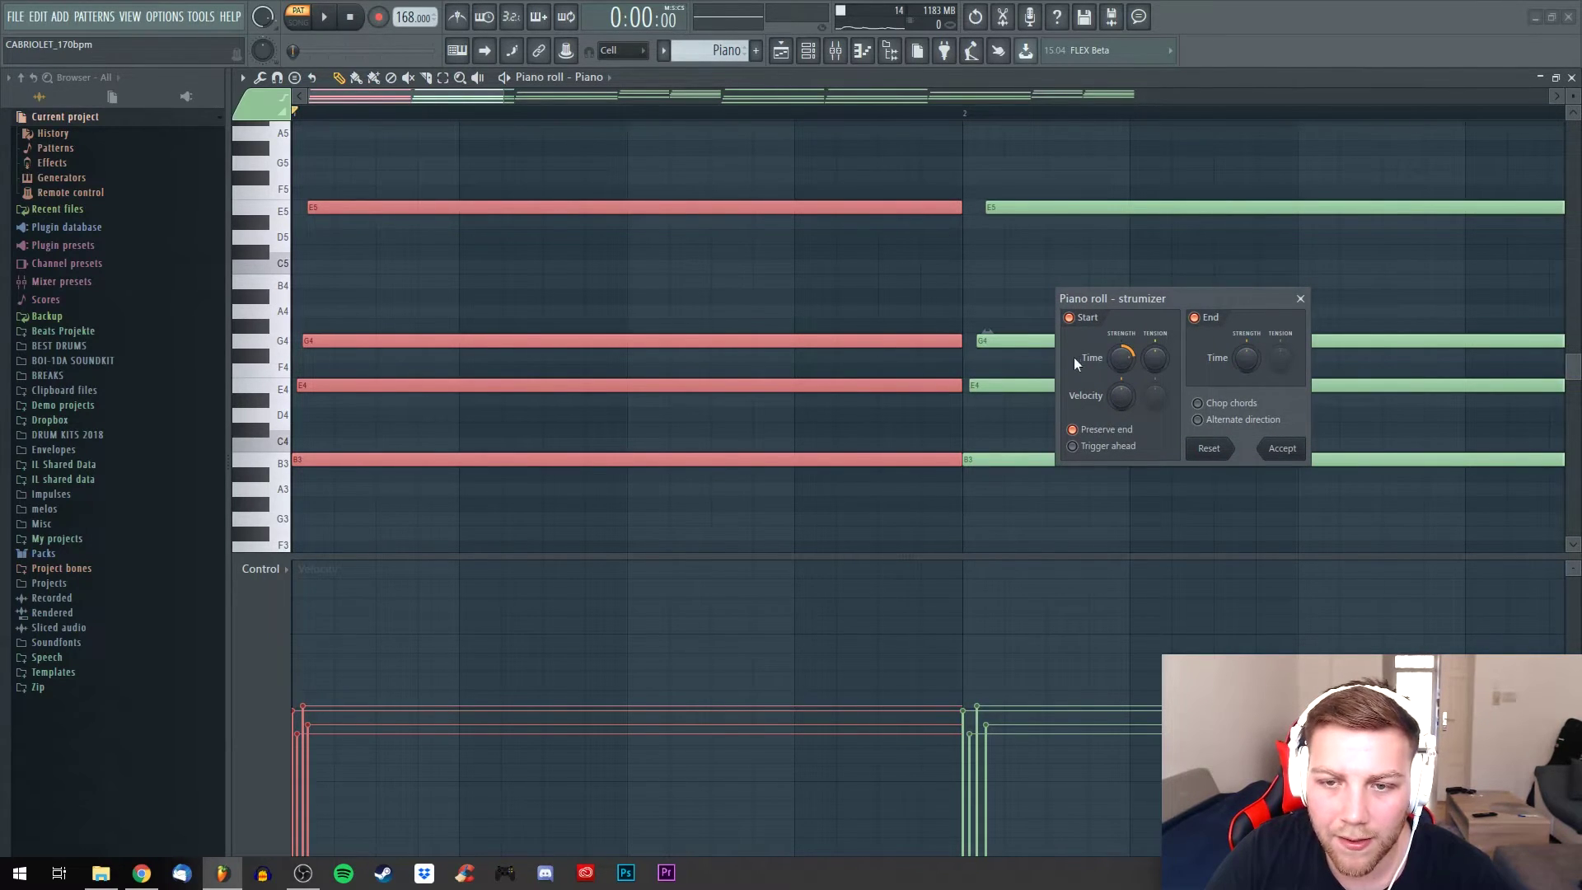
pyautogui.moveTo(1121, 351); pyautogui.dragTo(1121, 351)
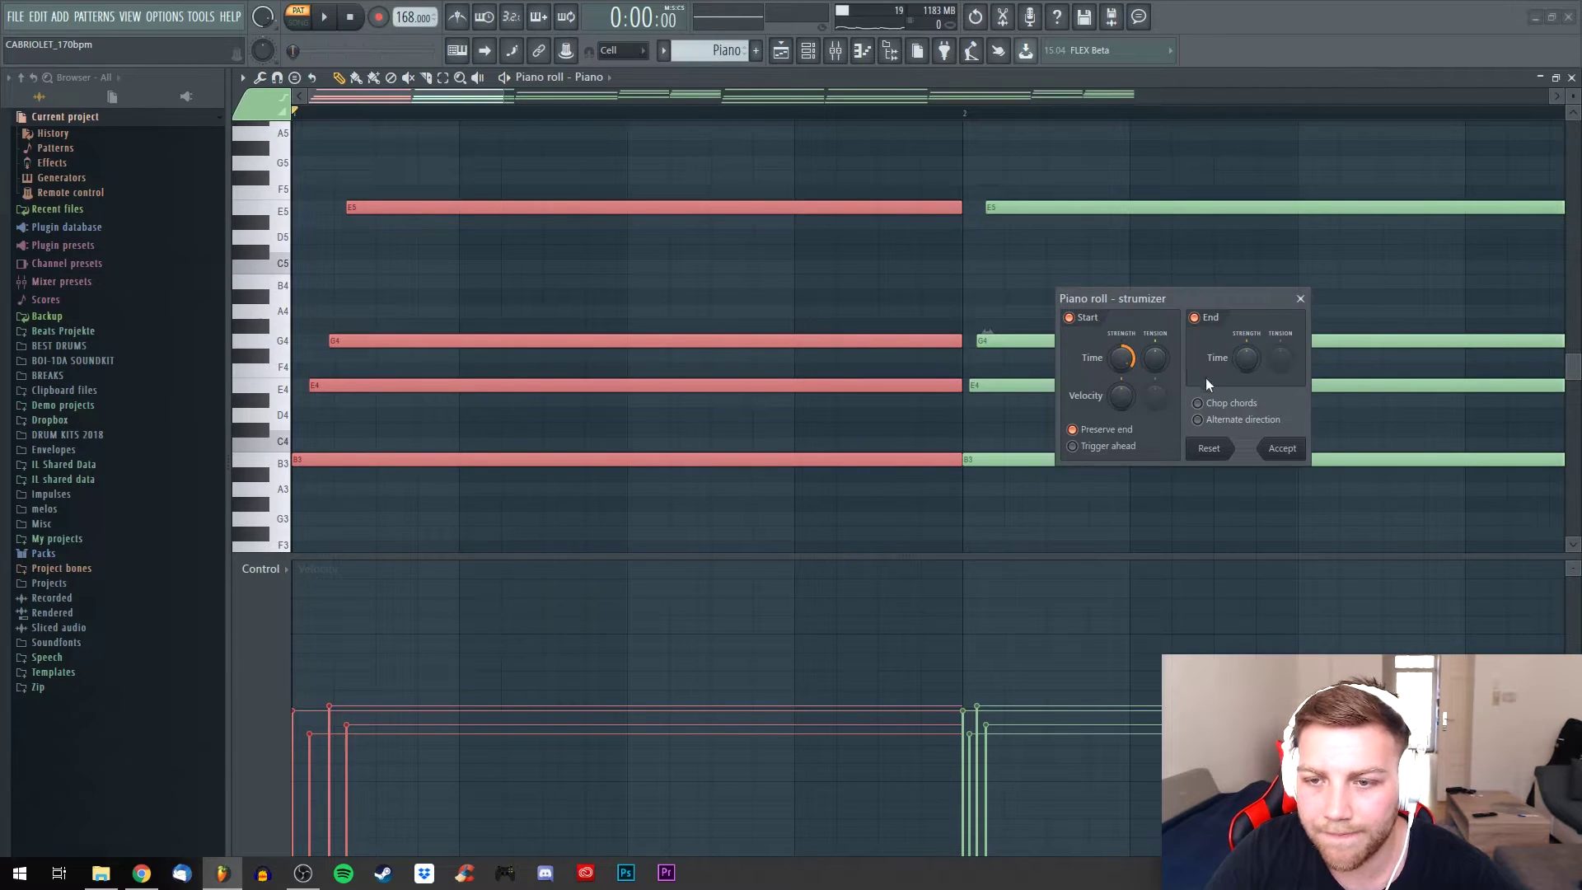
pyautogui.press('space')
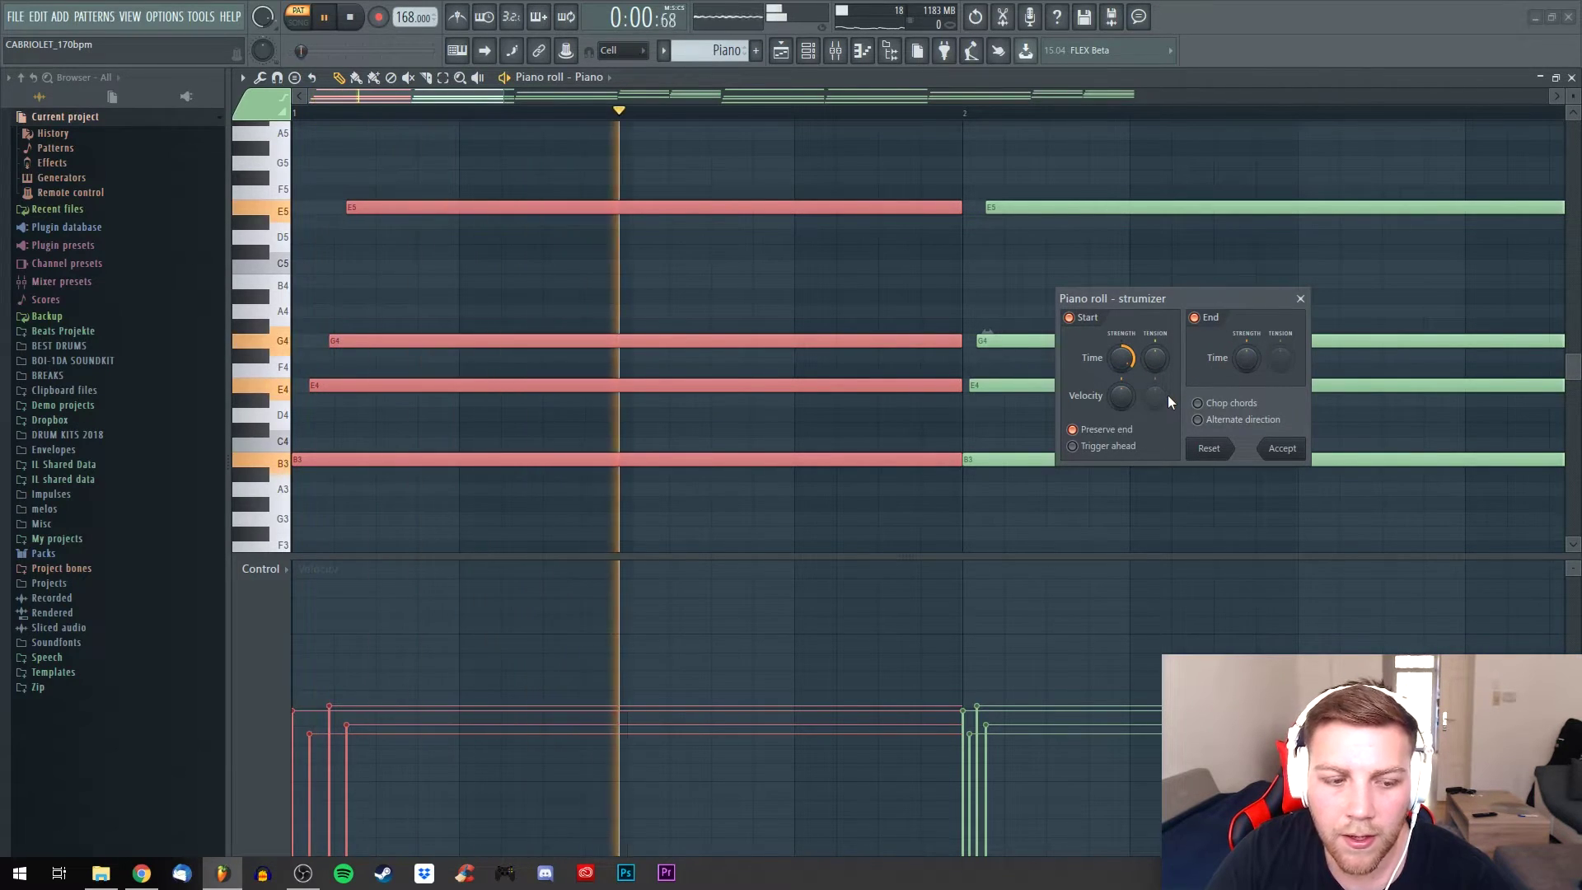
pyautogui.press('space')
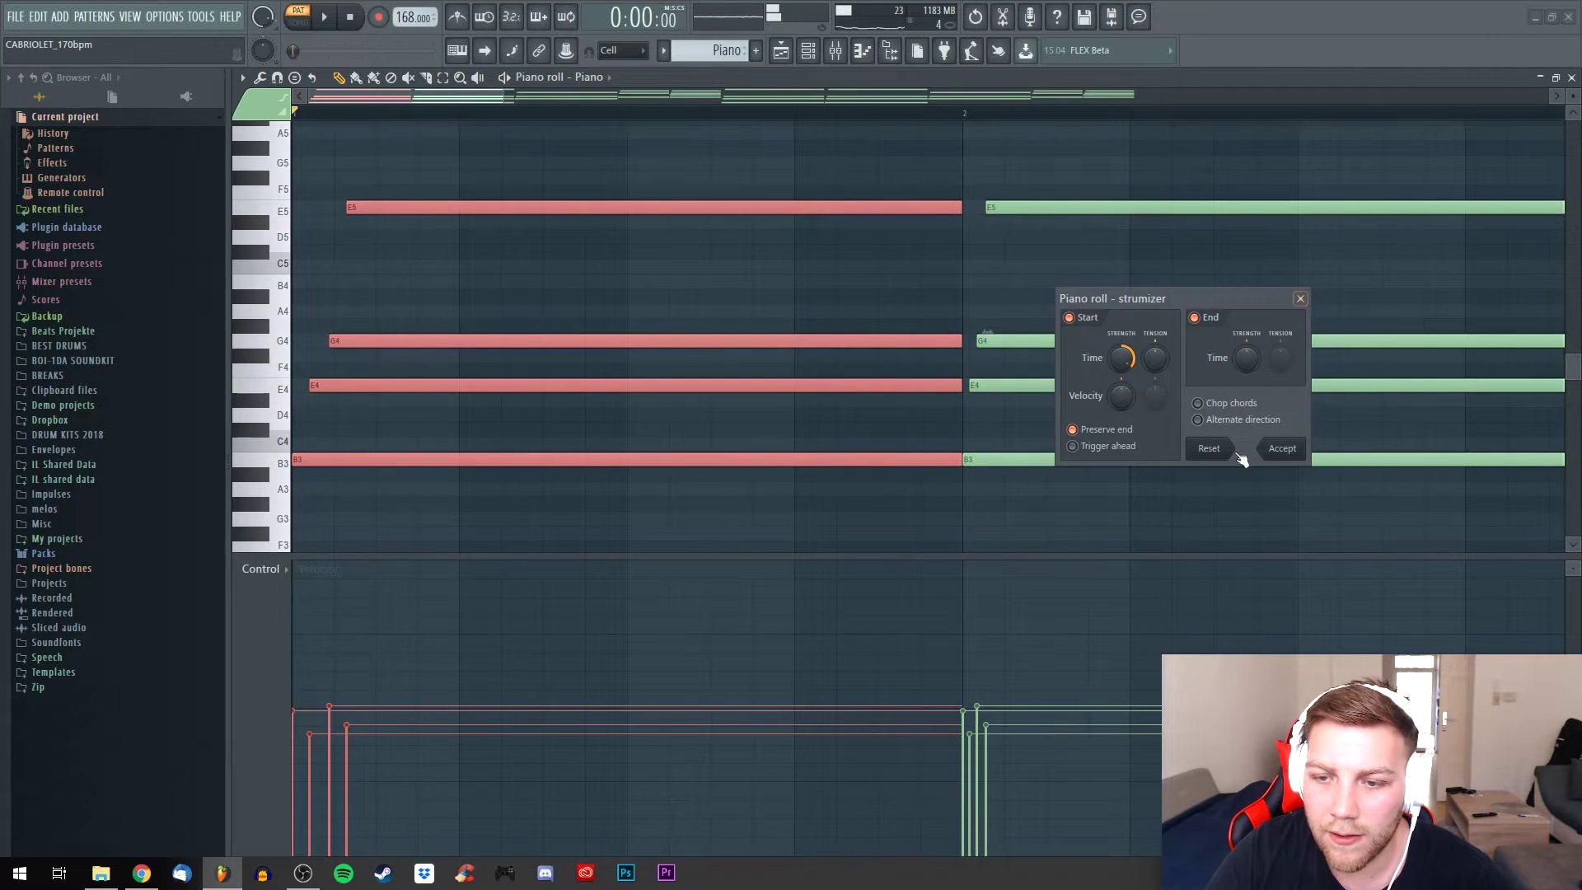
pyautogui.click(1301, 298)
# Restore the first Piano chord's original staggered note starts and slightly lower the velocities of all selected Piano notes
pyautogui.scroll(-7, 516, 452)
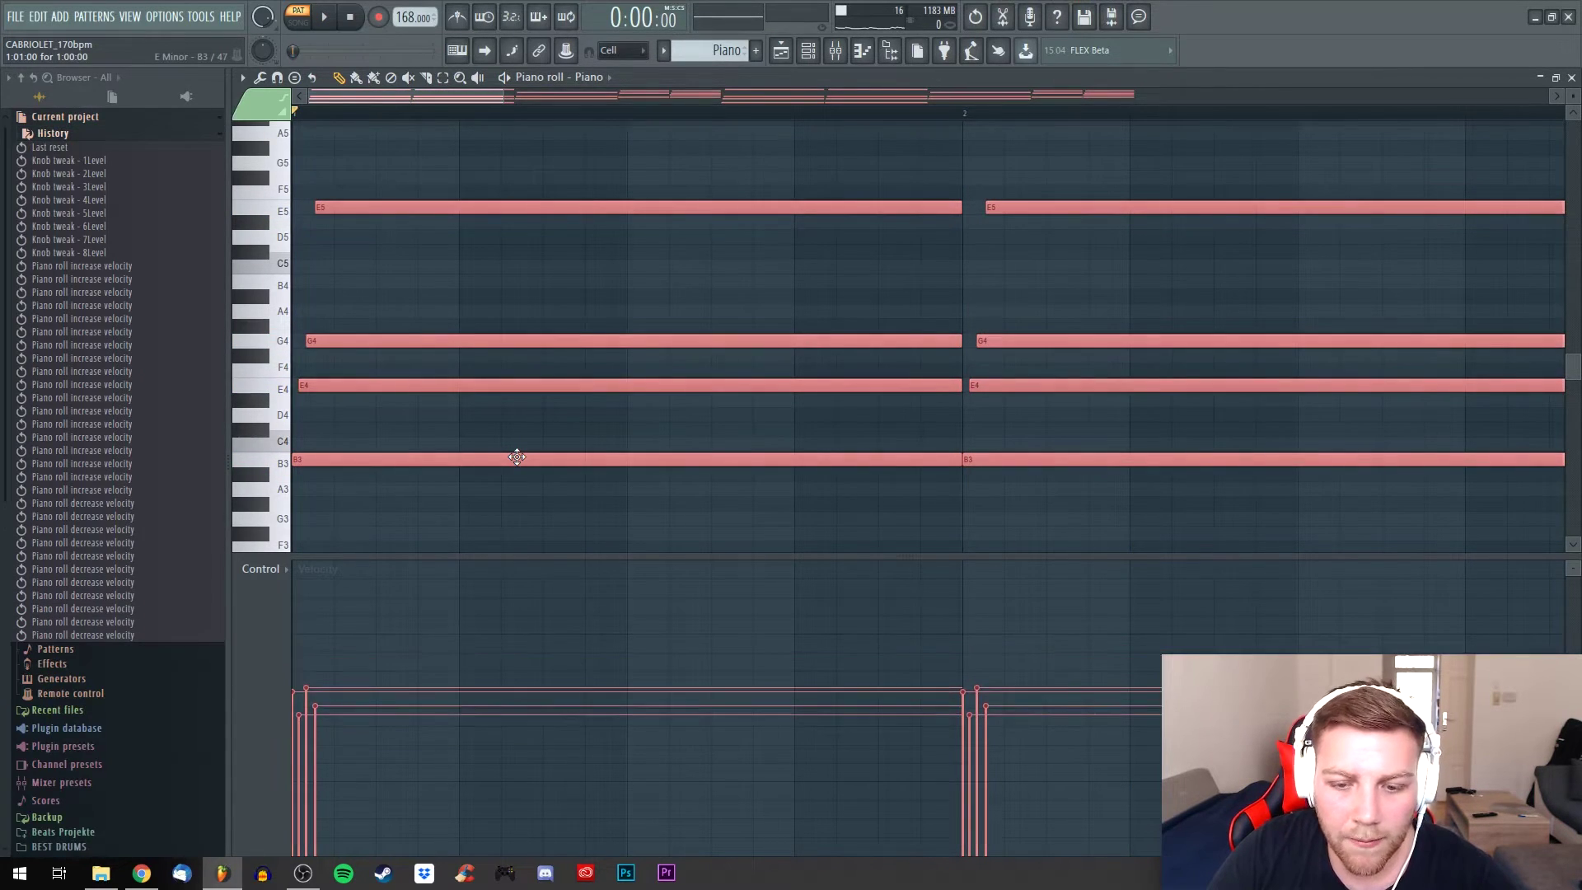
pyautogui.scroll(-6, 437, 102)
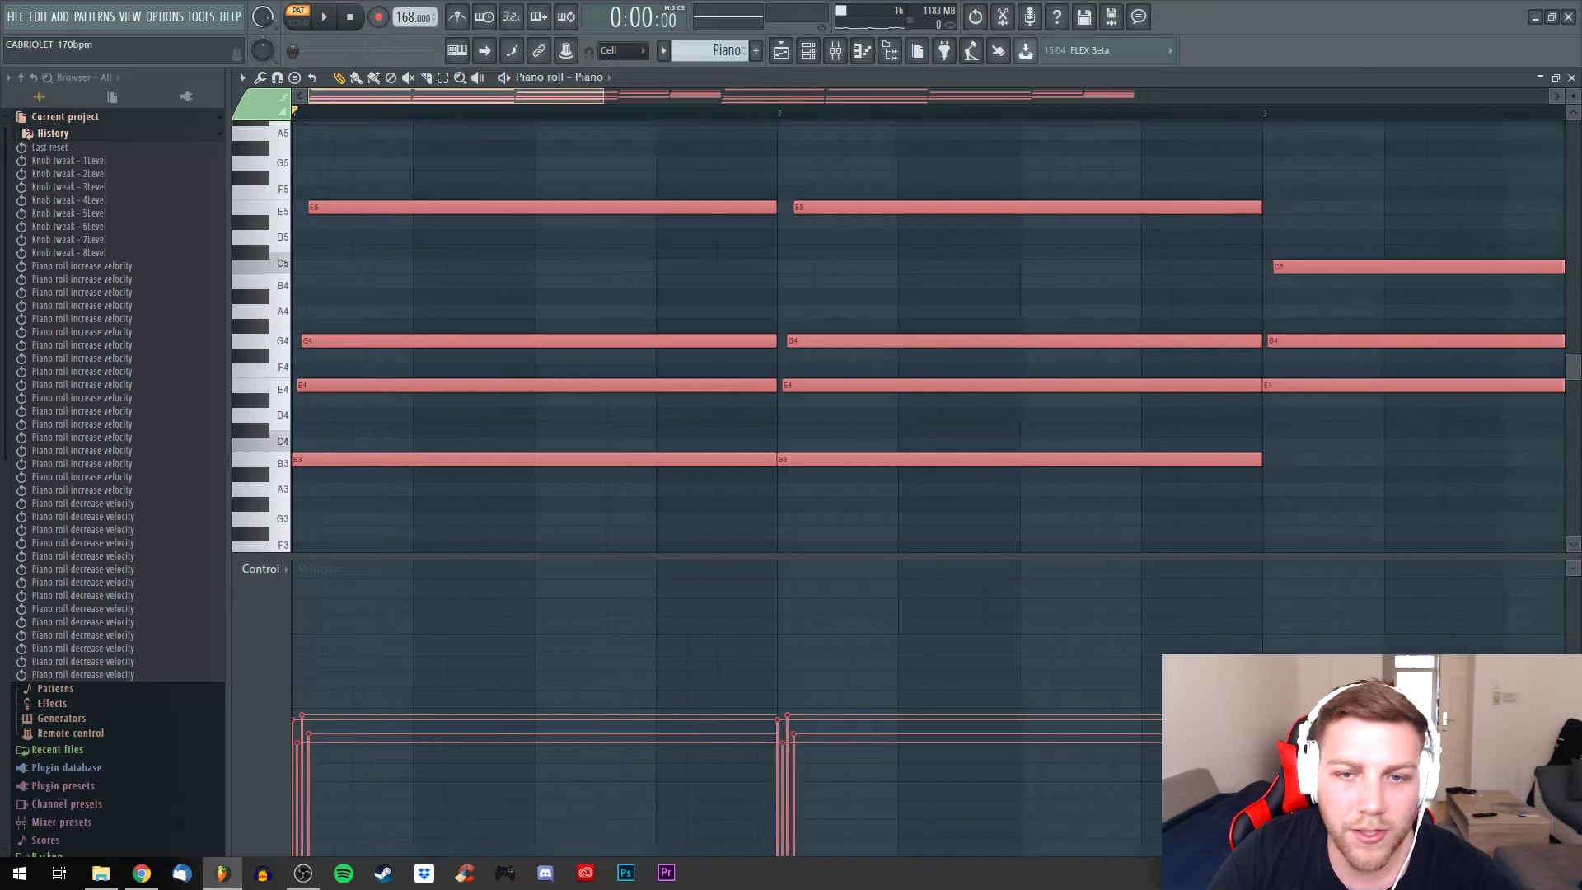
pyautogui.scroll(-4, 1321, 333)
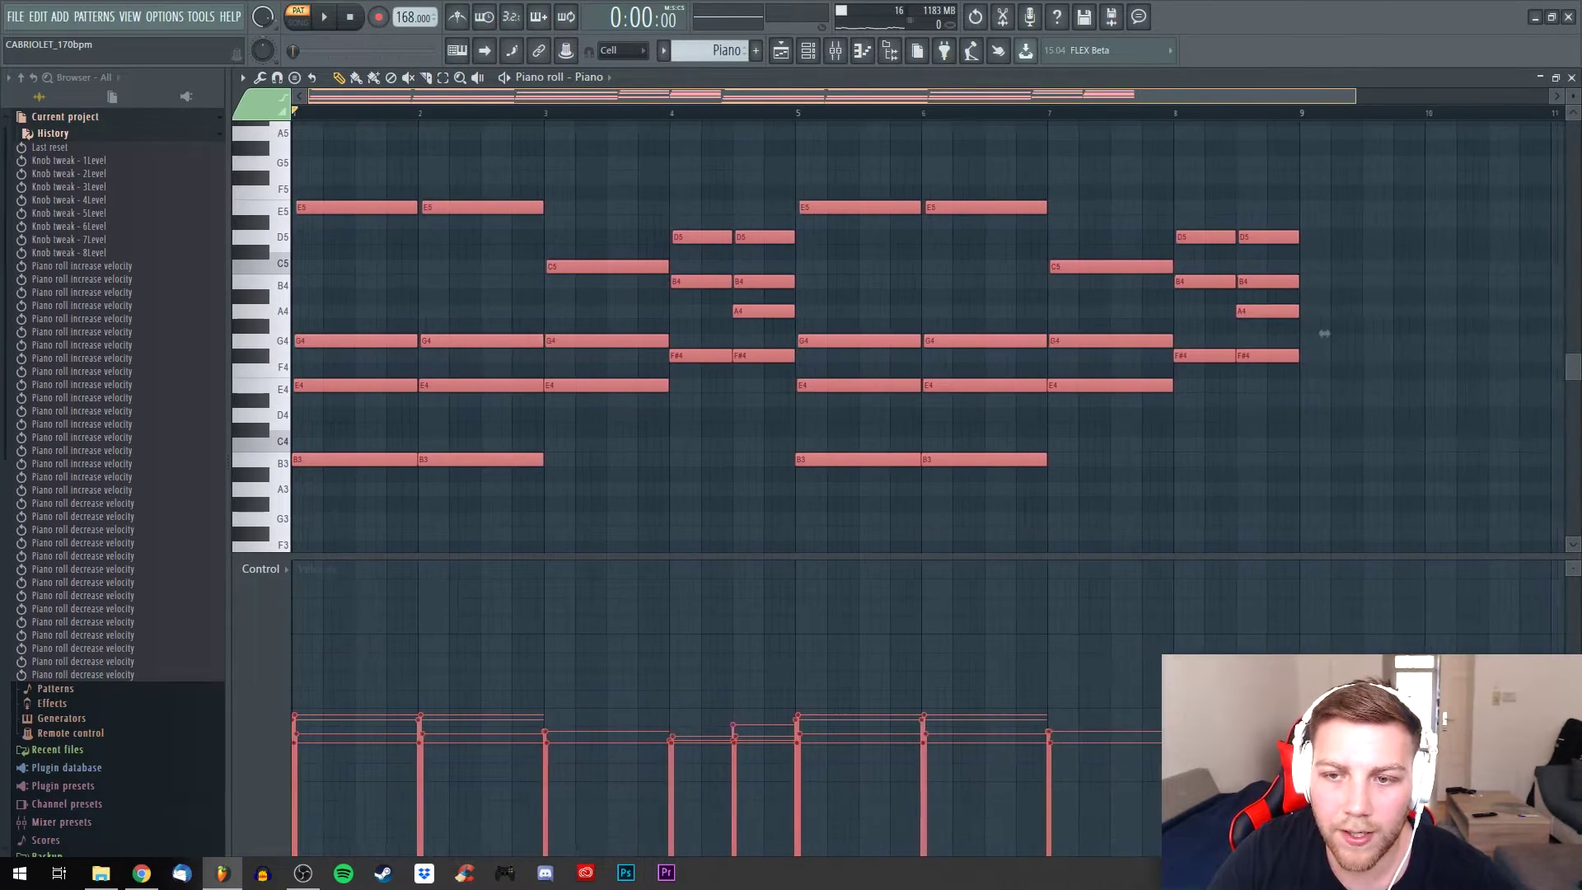
# Isolate the Piano and Main Chords tracks in the playlist and play them together in song mode over Hook 1
pyautogui.click(780, 54)
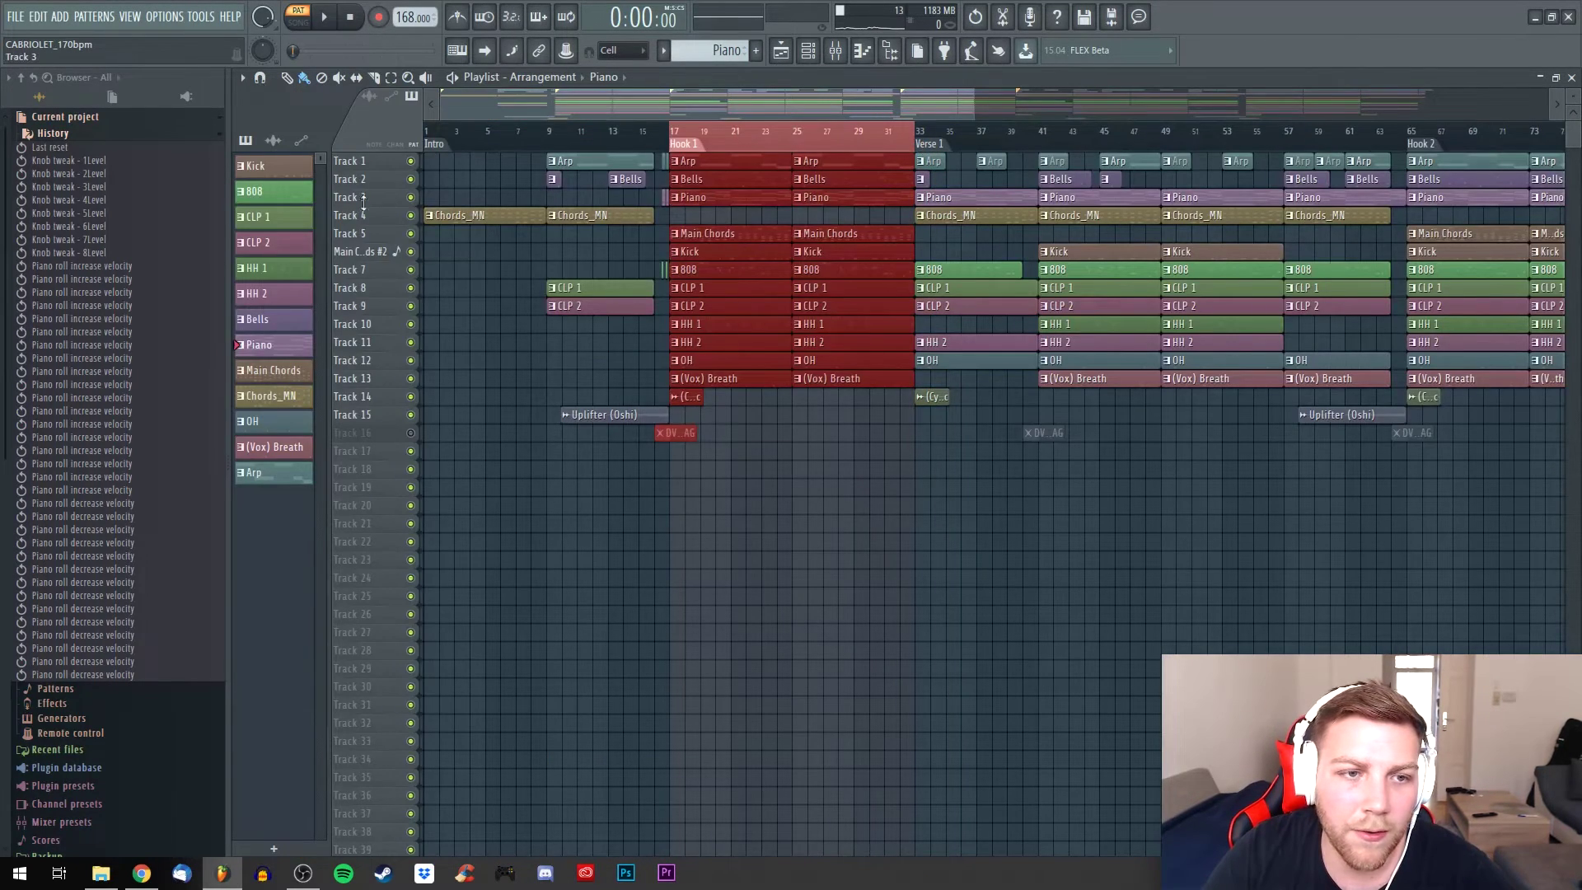
pyautogui.click(410, 179)
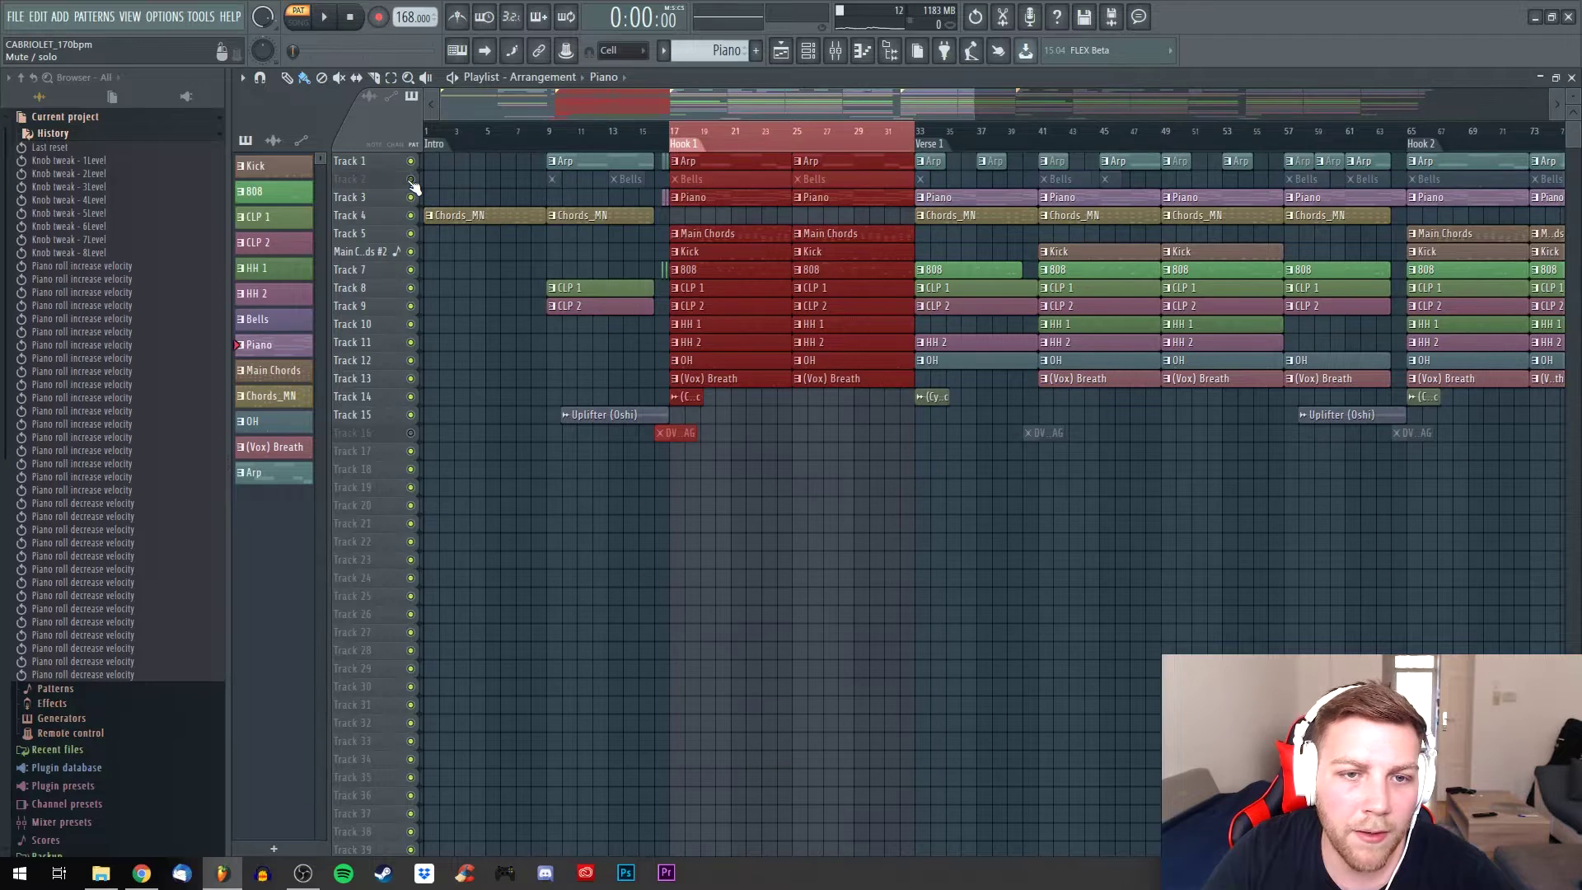
pyautogui.rightClick(410, 233)
pyautogui.click(411, 197)
pyautogui.press('space')
pyautogui.click(298, 17)
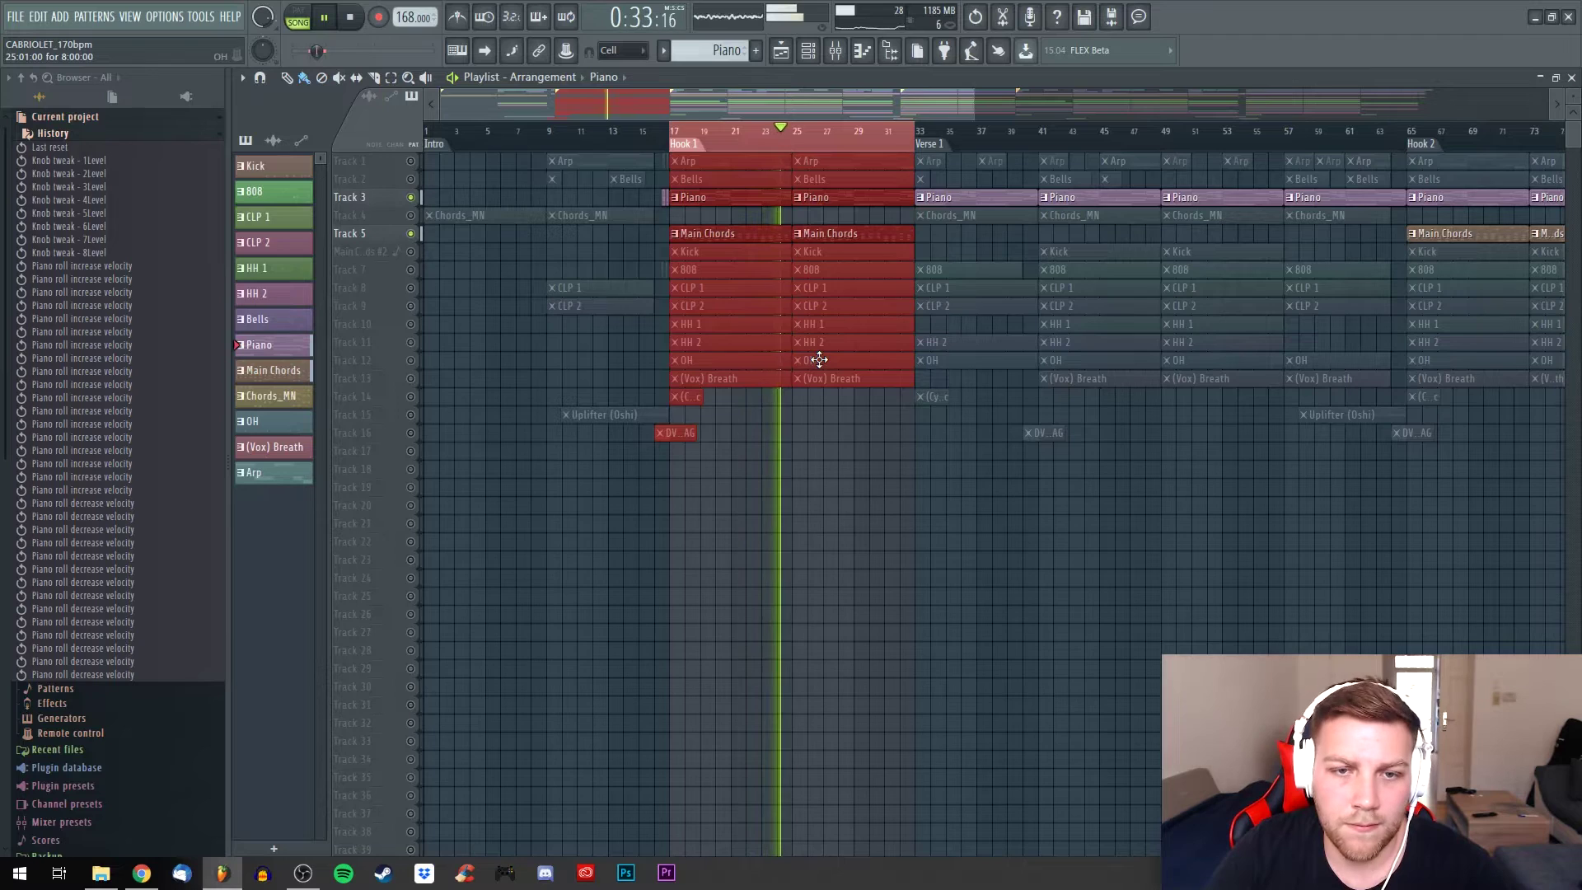
pyautogui.press('space')
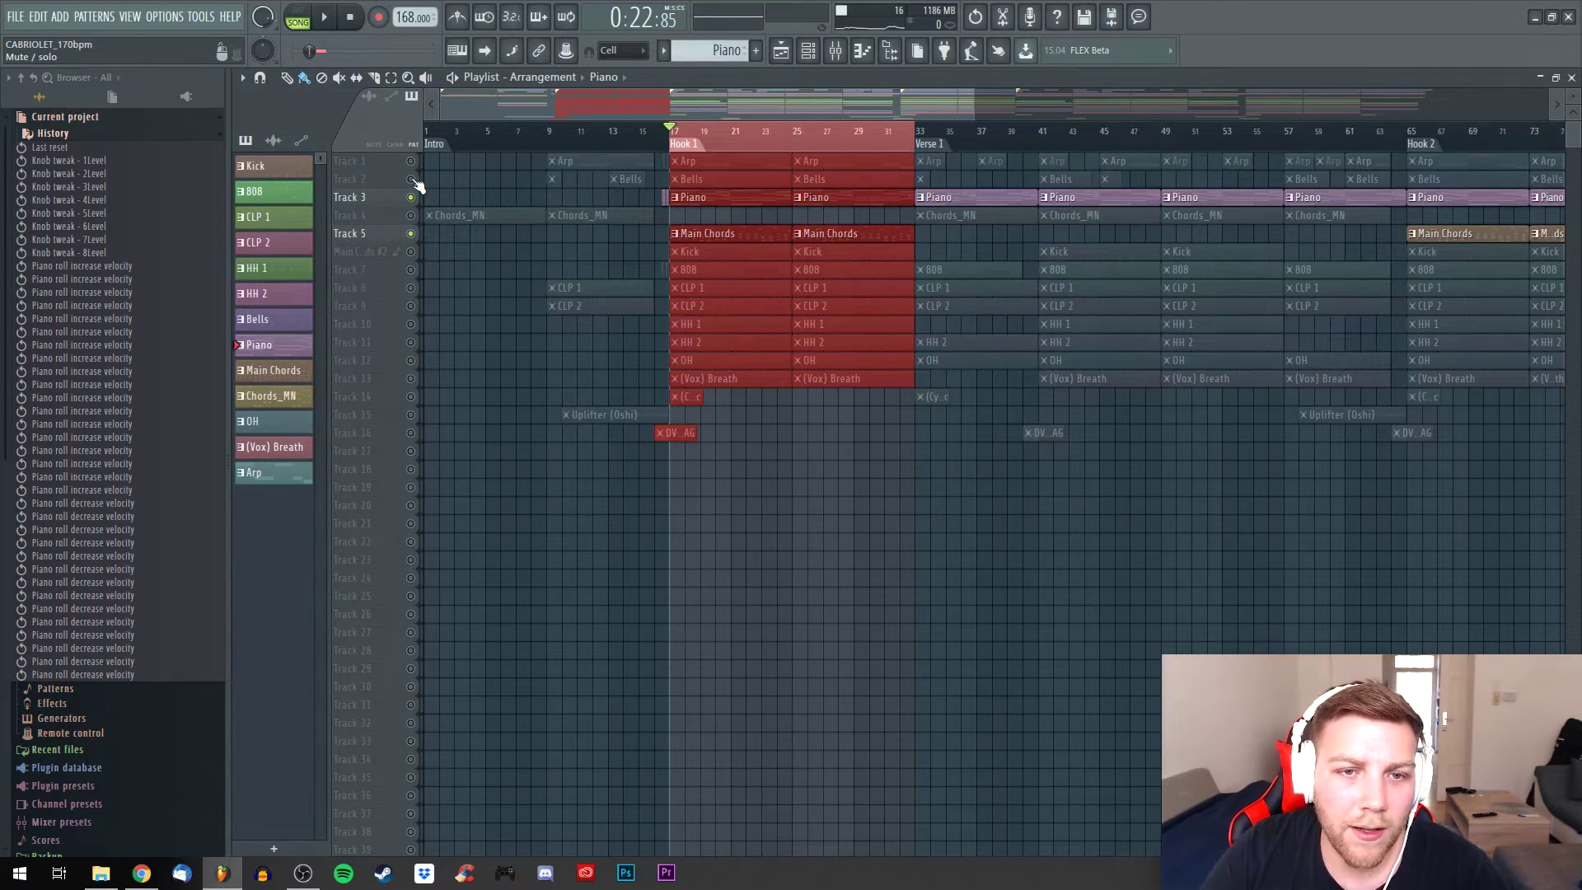
# Solo the Bells track in the playlist, return to pattern mode and open the Bells pattern's notes in the piano roll
pyautogui.rightClick(410, 180)
pyautogui.click(298, 17)
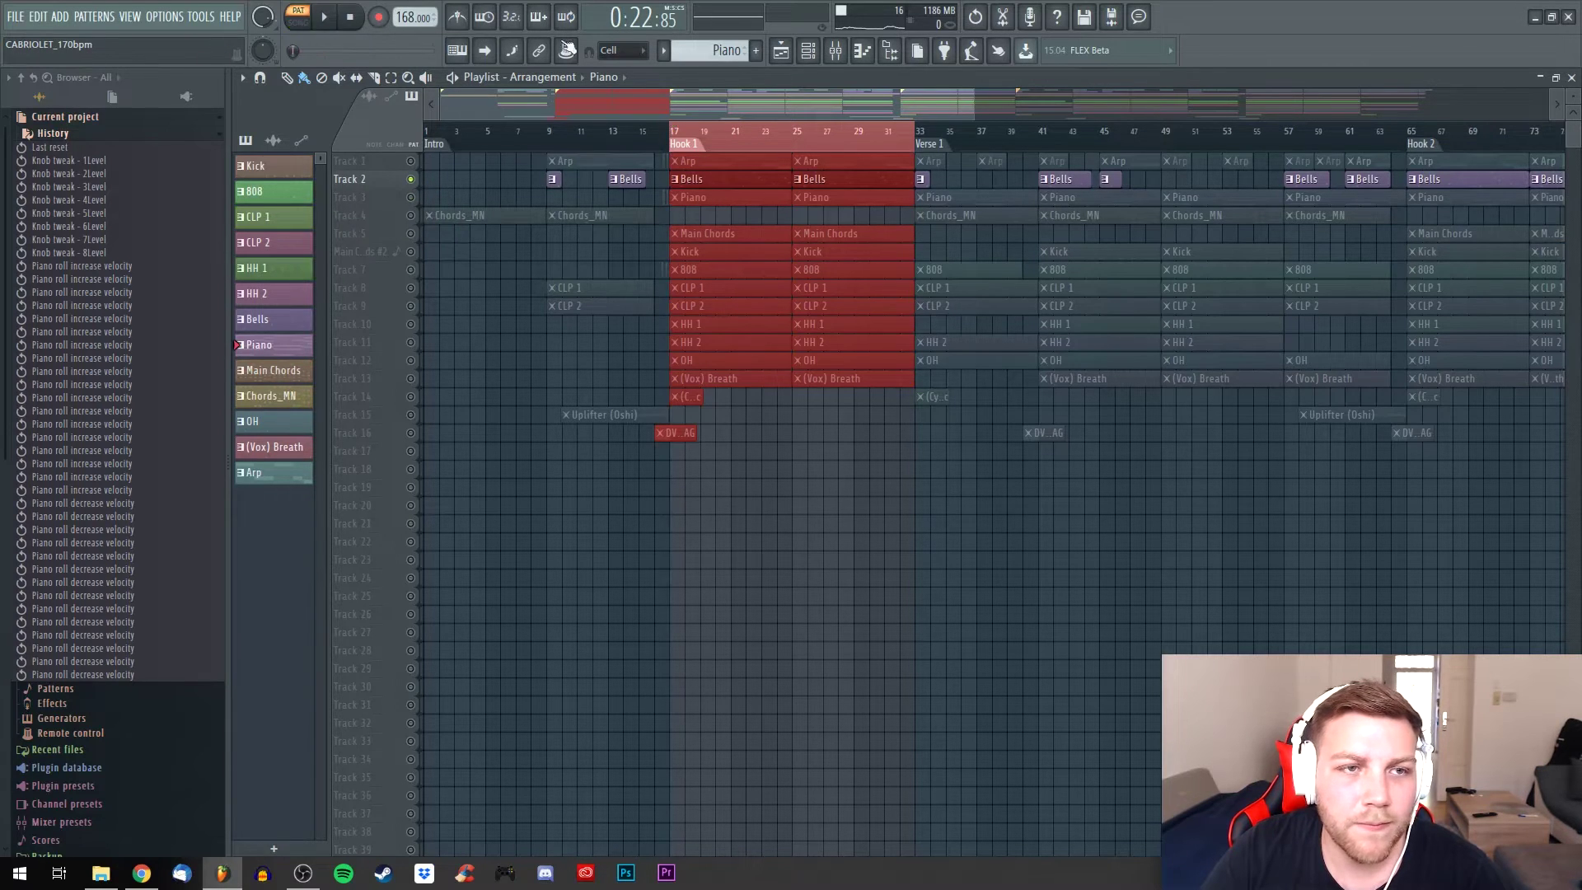
pyautogui.click(809, 50)
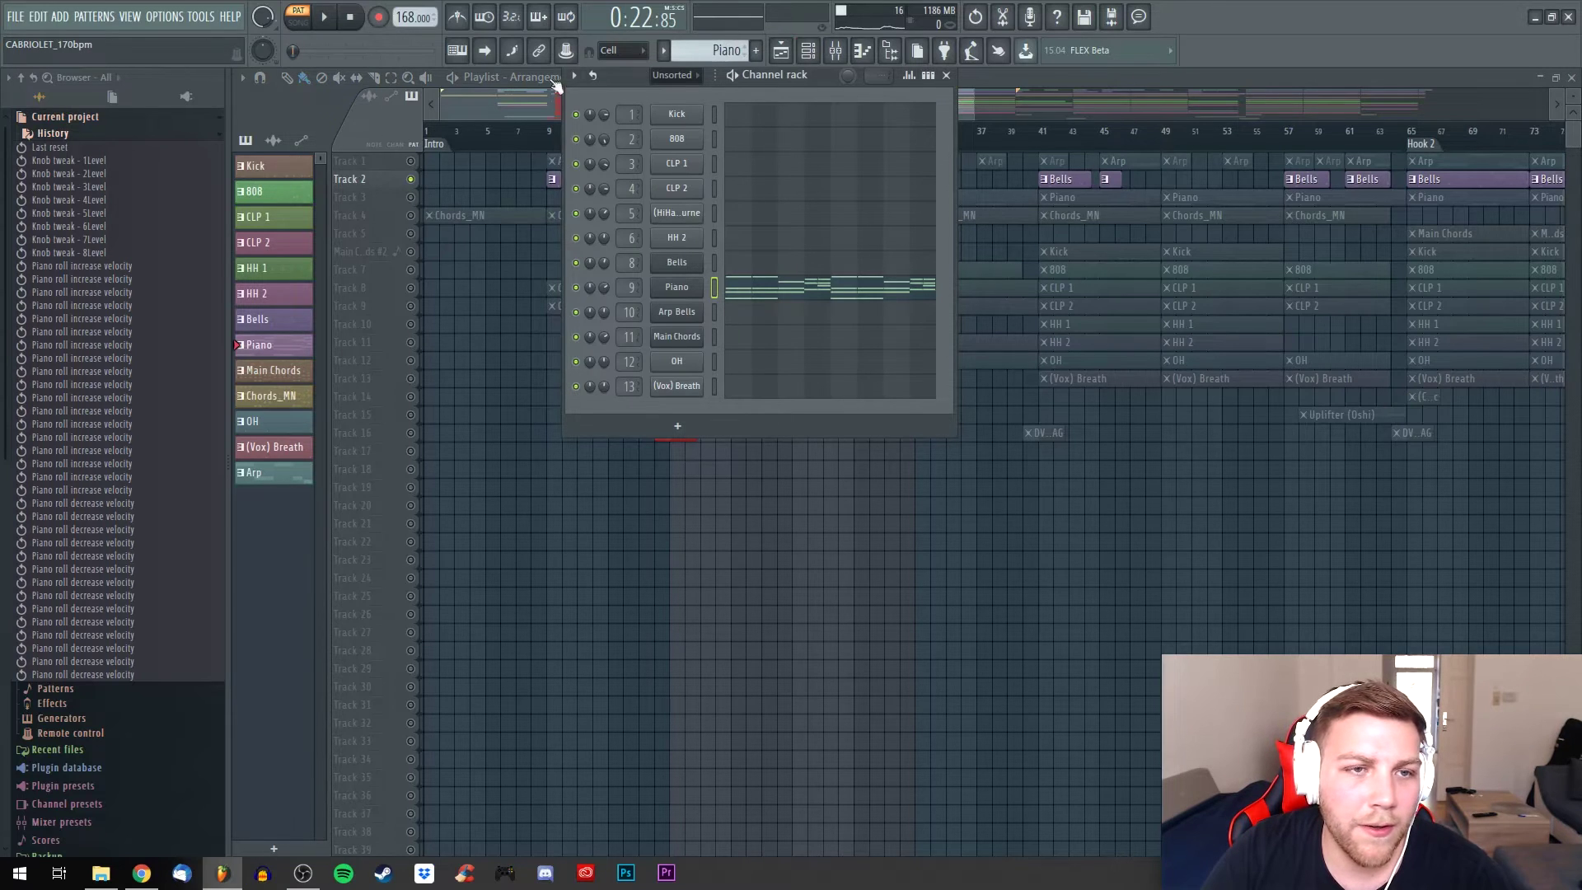
pyautogui.scroll(-1, 711, 51)
pyautogui.scroll(2, 711, 51)
pyautogui.click(800, 263)
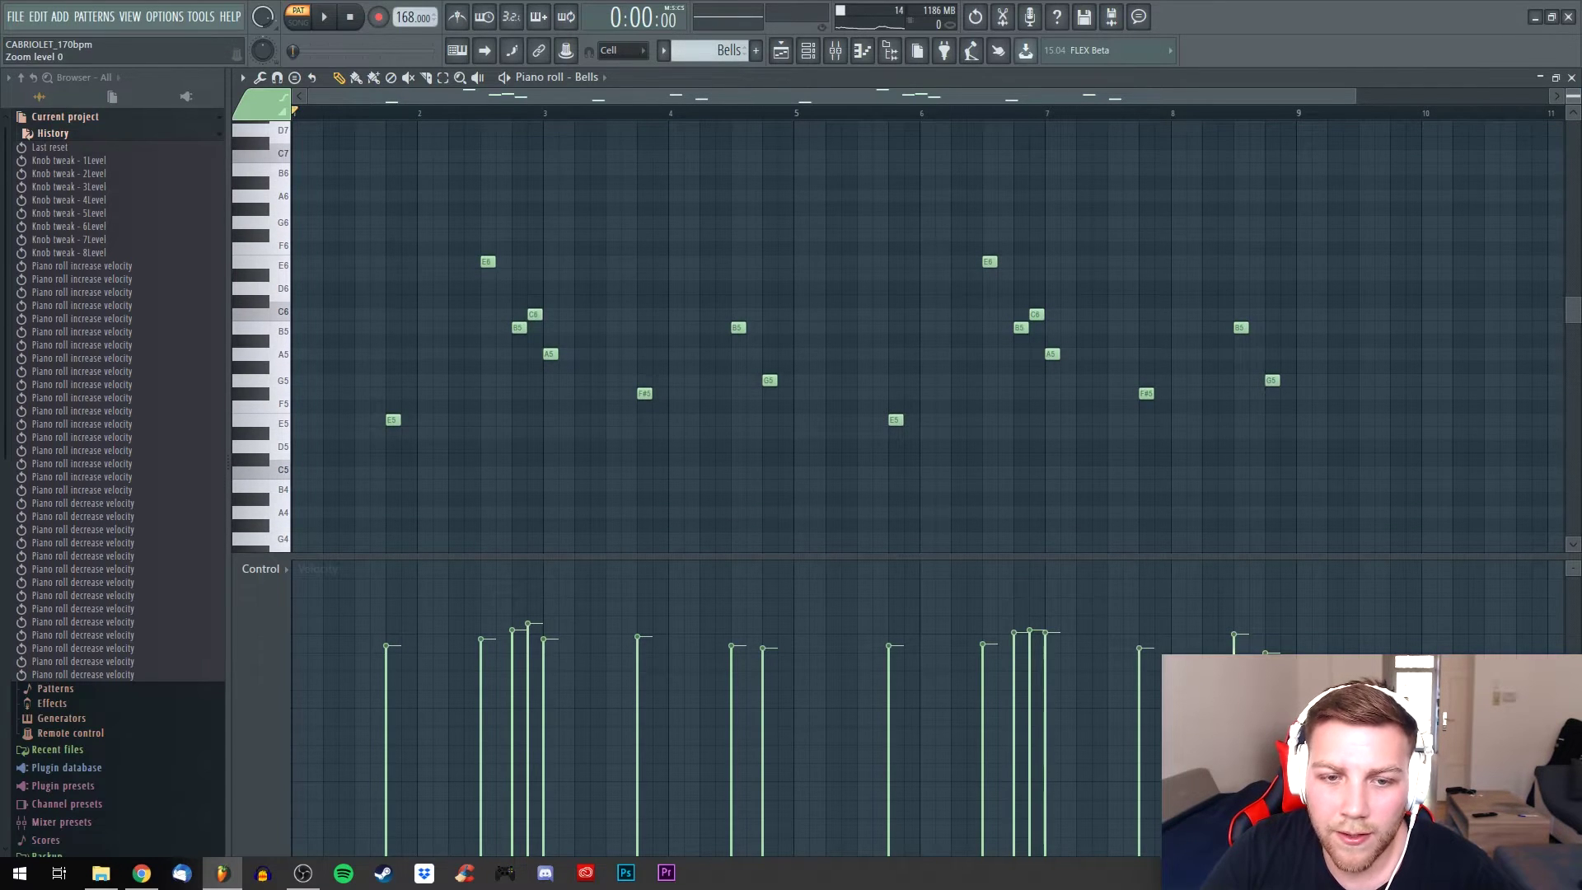
pyautogui.moveTo(1573, 97); pyautogui.dragTo(1573, 89)
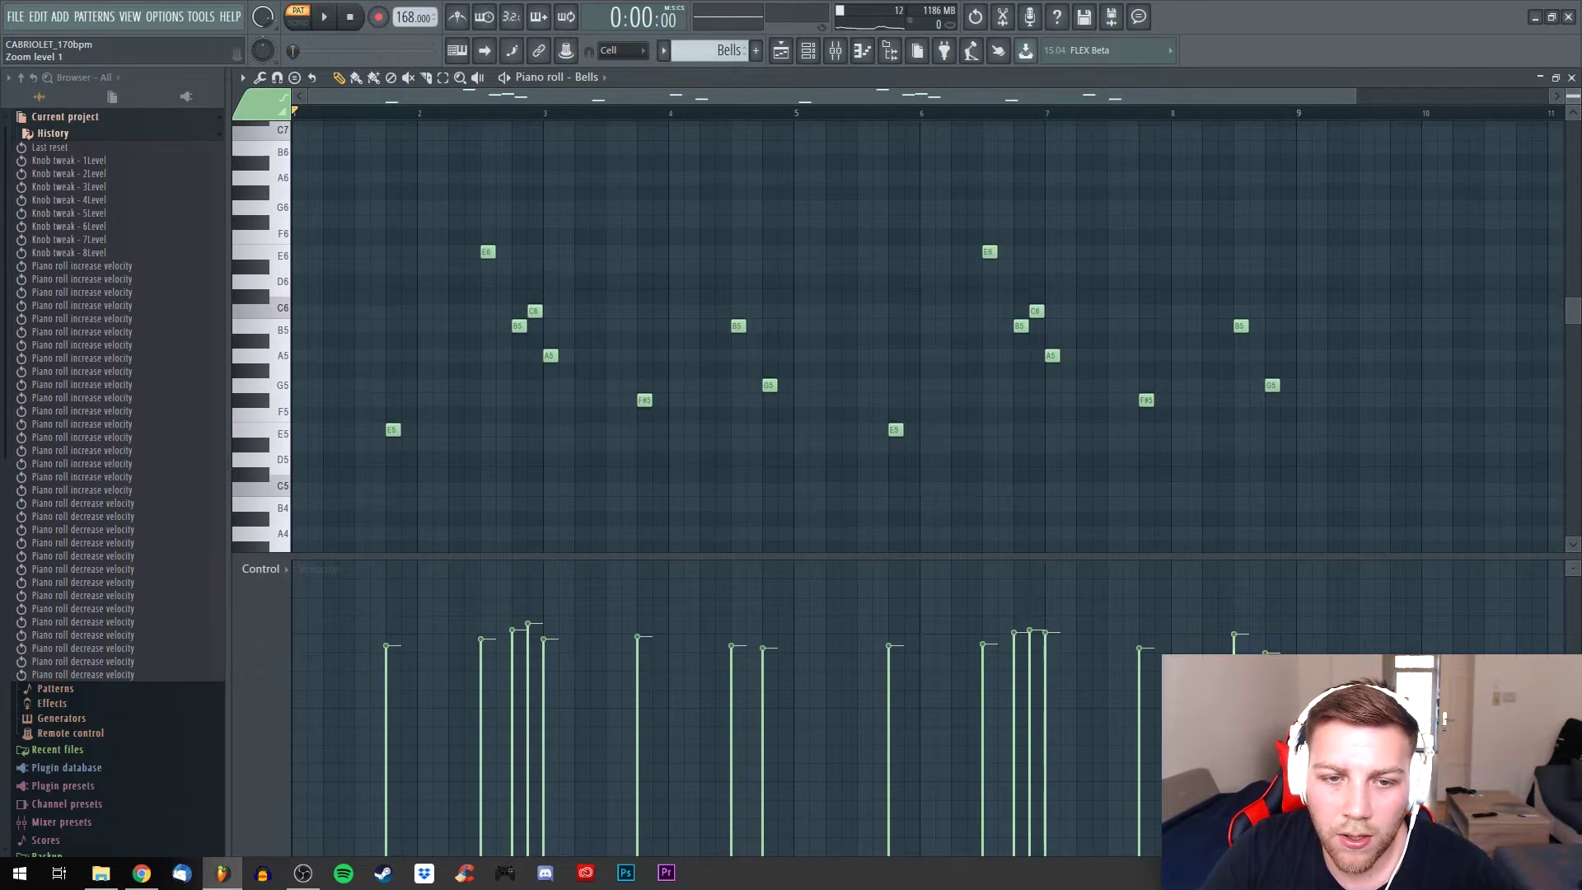
# Copy the notes of the Main Chords channel from the Main Chords pattern
pyautogui.click(808, 52)
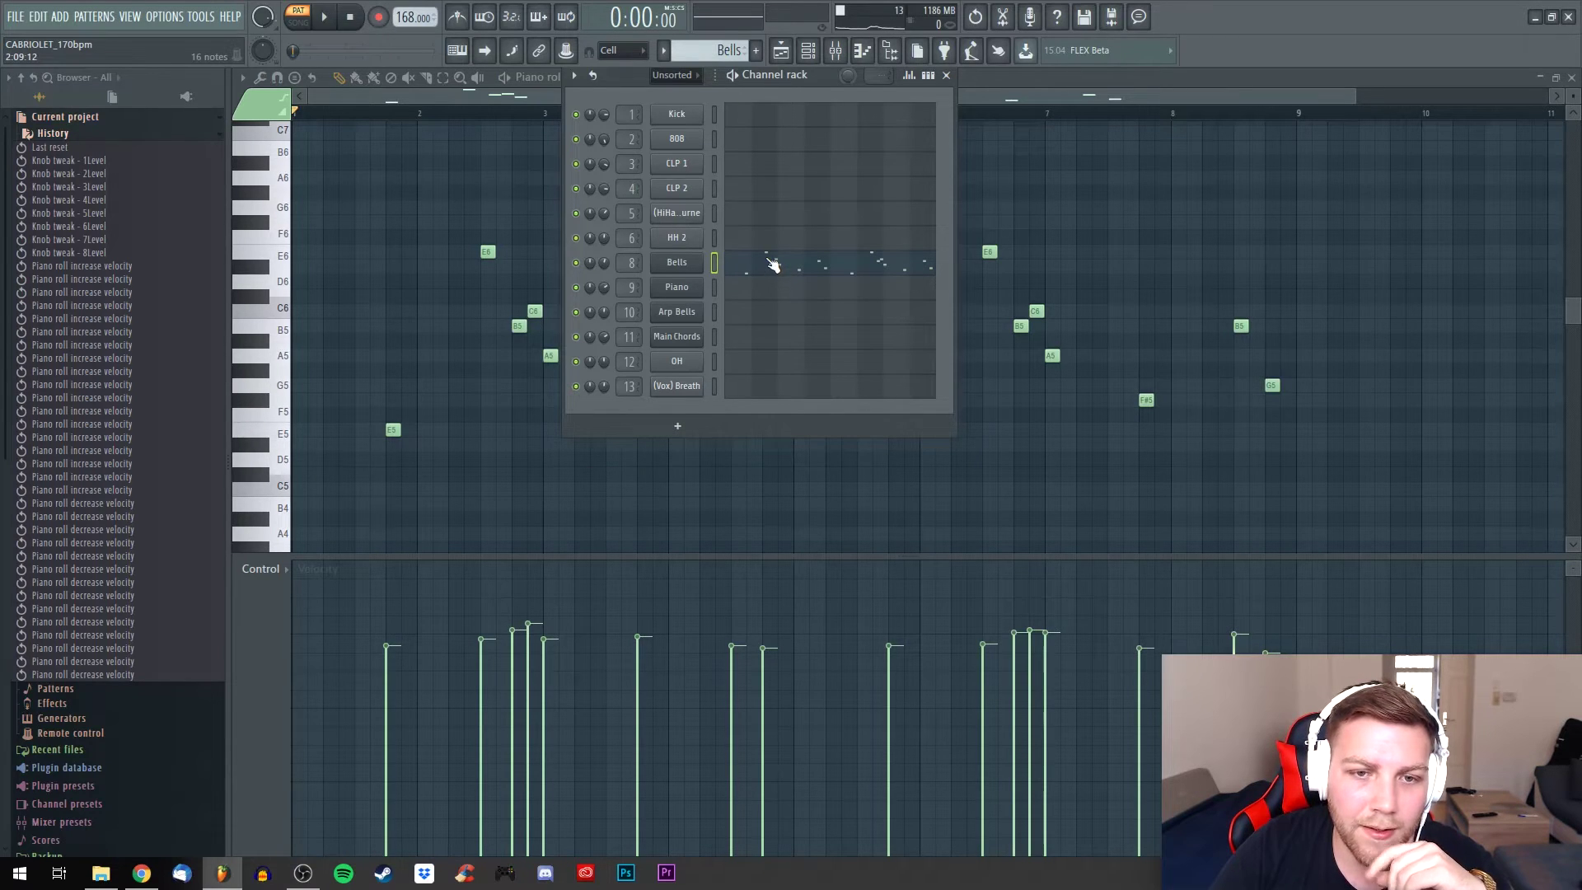
pyautogui.scroll(4, 788, 79)
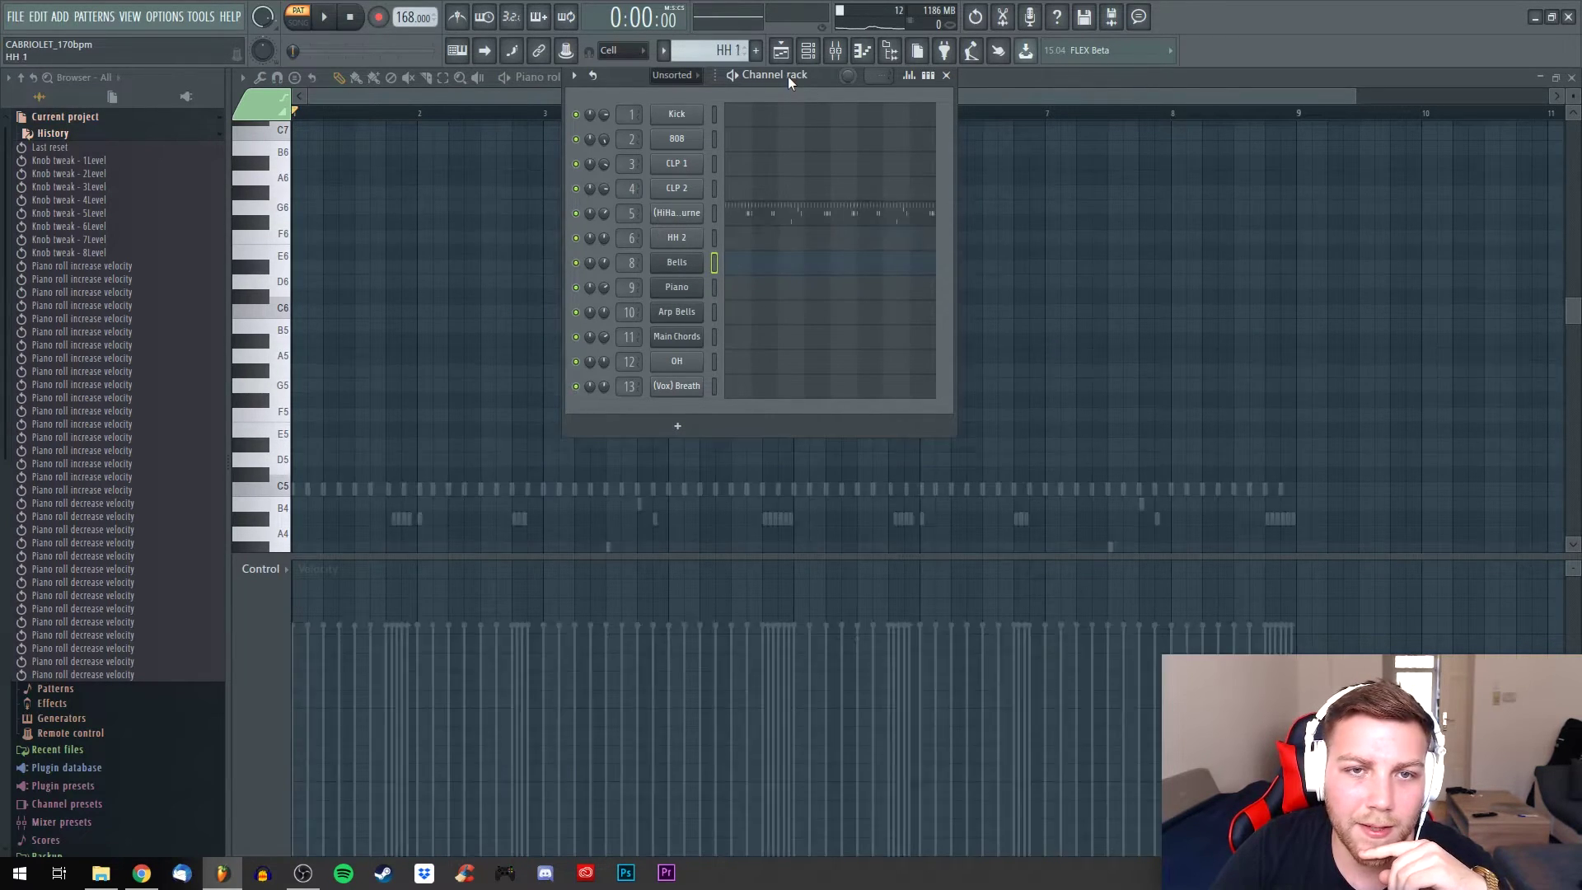
pyautogui.scroll(-2, 787, 82)
pyautogui.scroll(-2, 785, 81)
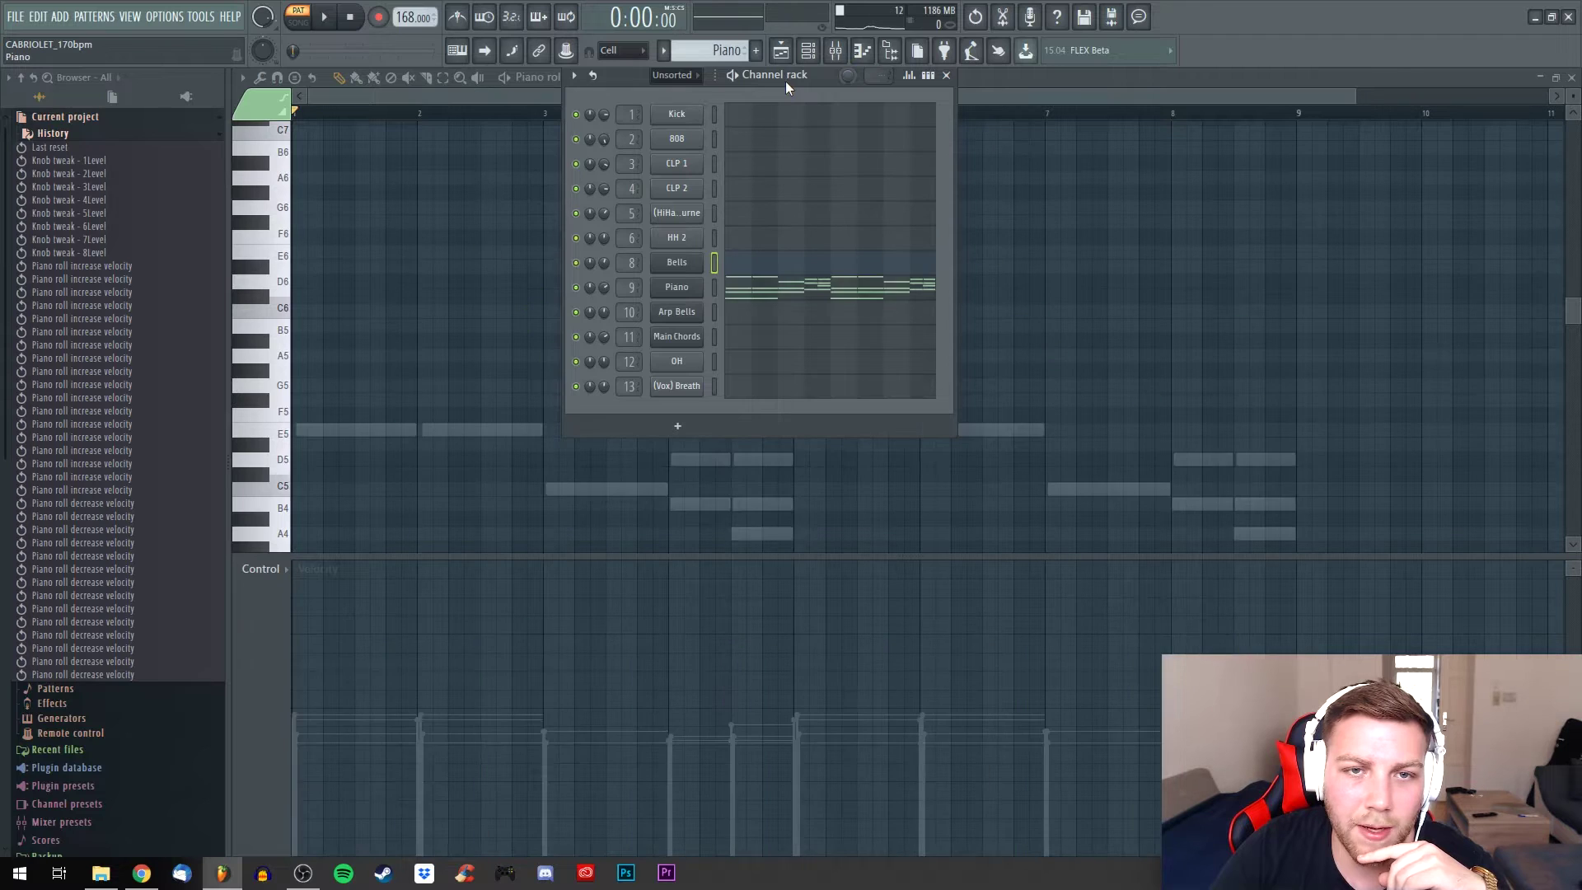
pyautogui.rightClick(702, 334)
pyautogui.click(812, 350)
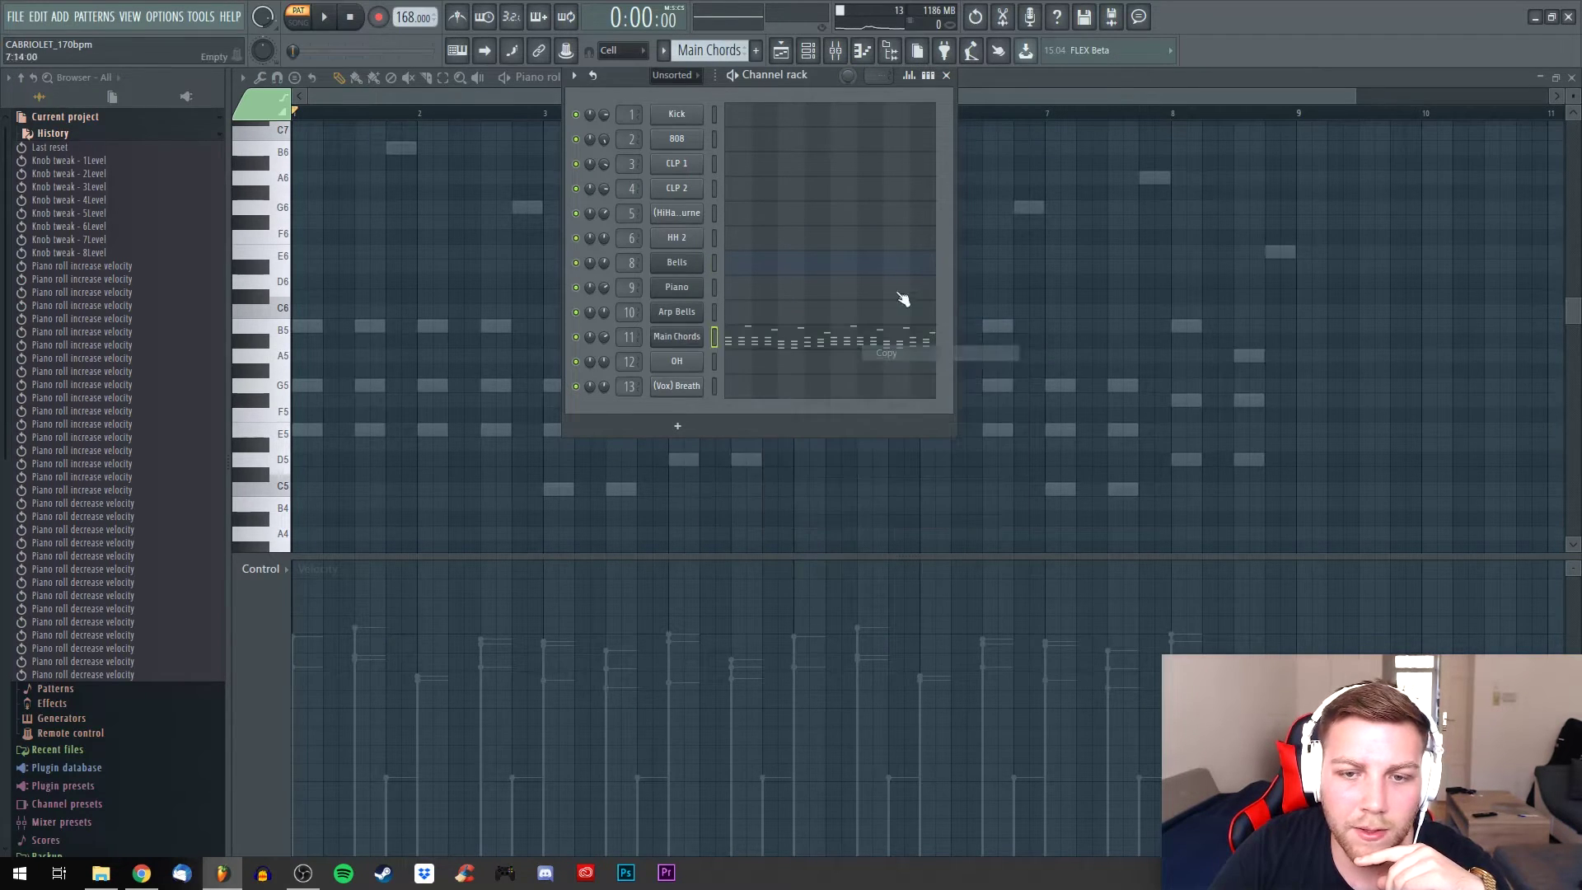
# Paste the copied chord notes into the Main Chords channel of the Bells pattern so they show as ghost notes
pyautogui.scroll(2, 788, 76)
pyautogui.scroll(-1, 789, 73)
pyautogui.scroll(1, 789, 68)
pyautogui.rightClick(701, 335)
pyautogui.click(904, 367)
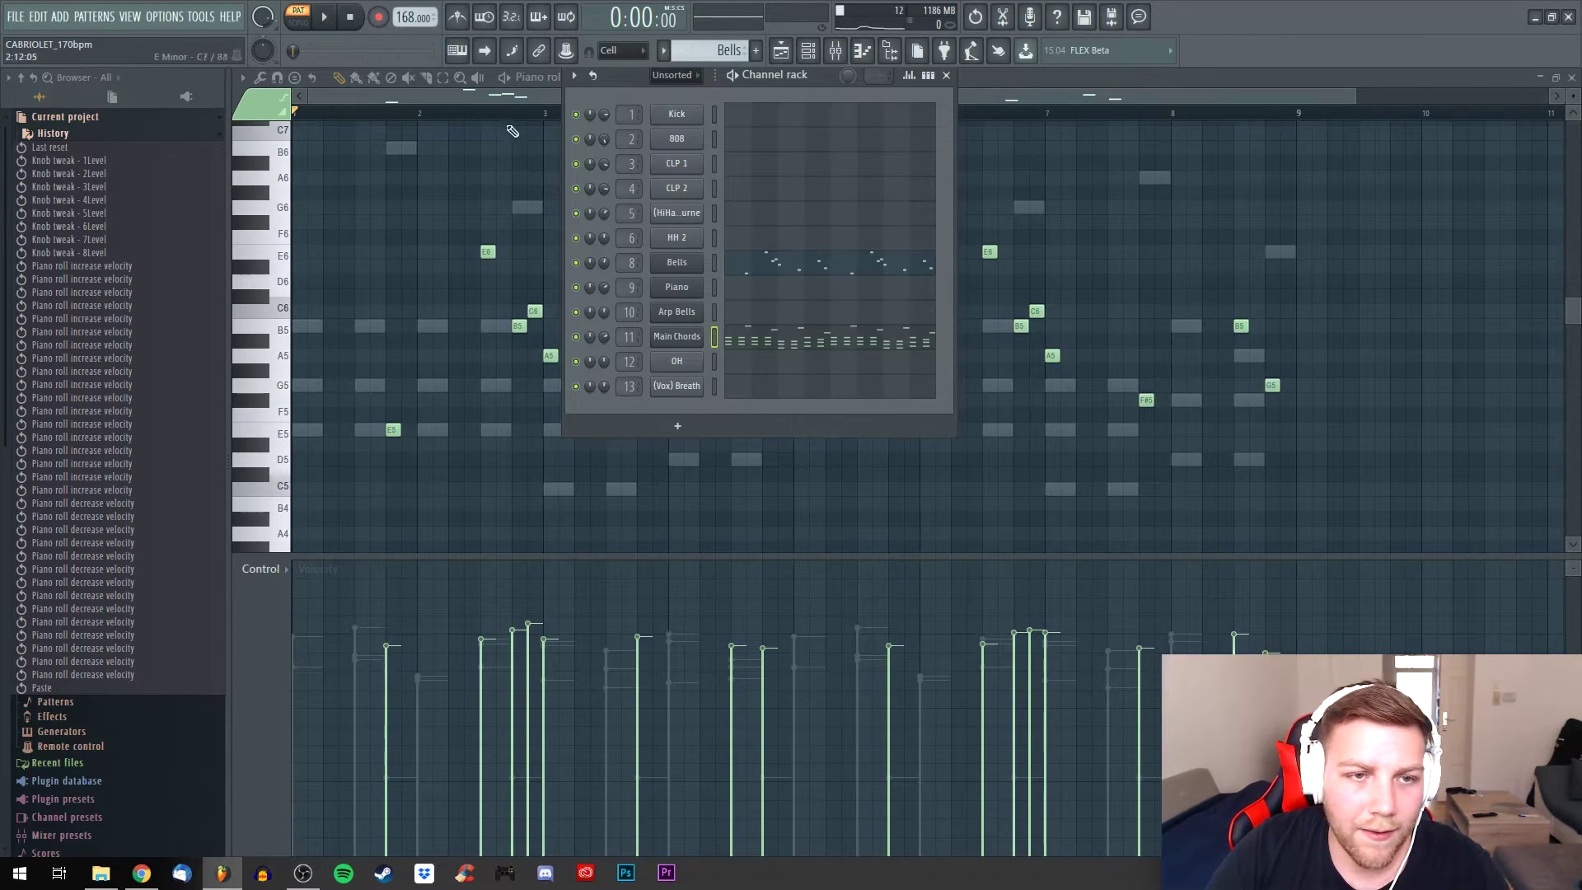
pyautogui.press('F6')
# Examine the Bells melody against the chord ghost notes and check the piano roll's scale highlighting options
pyautogui.scroll(3, 520, 136)
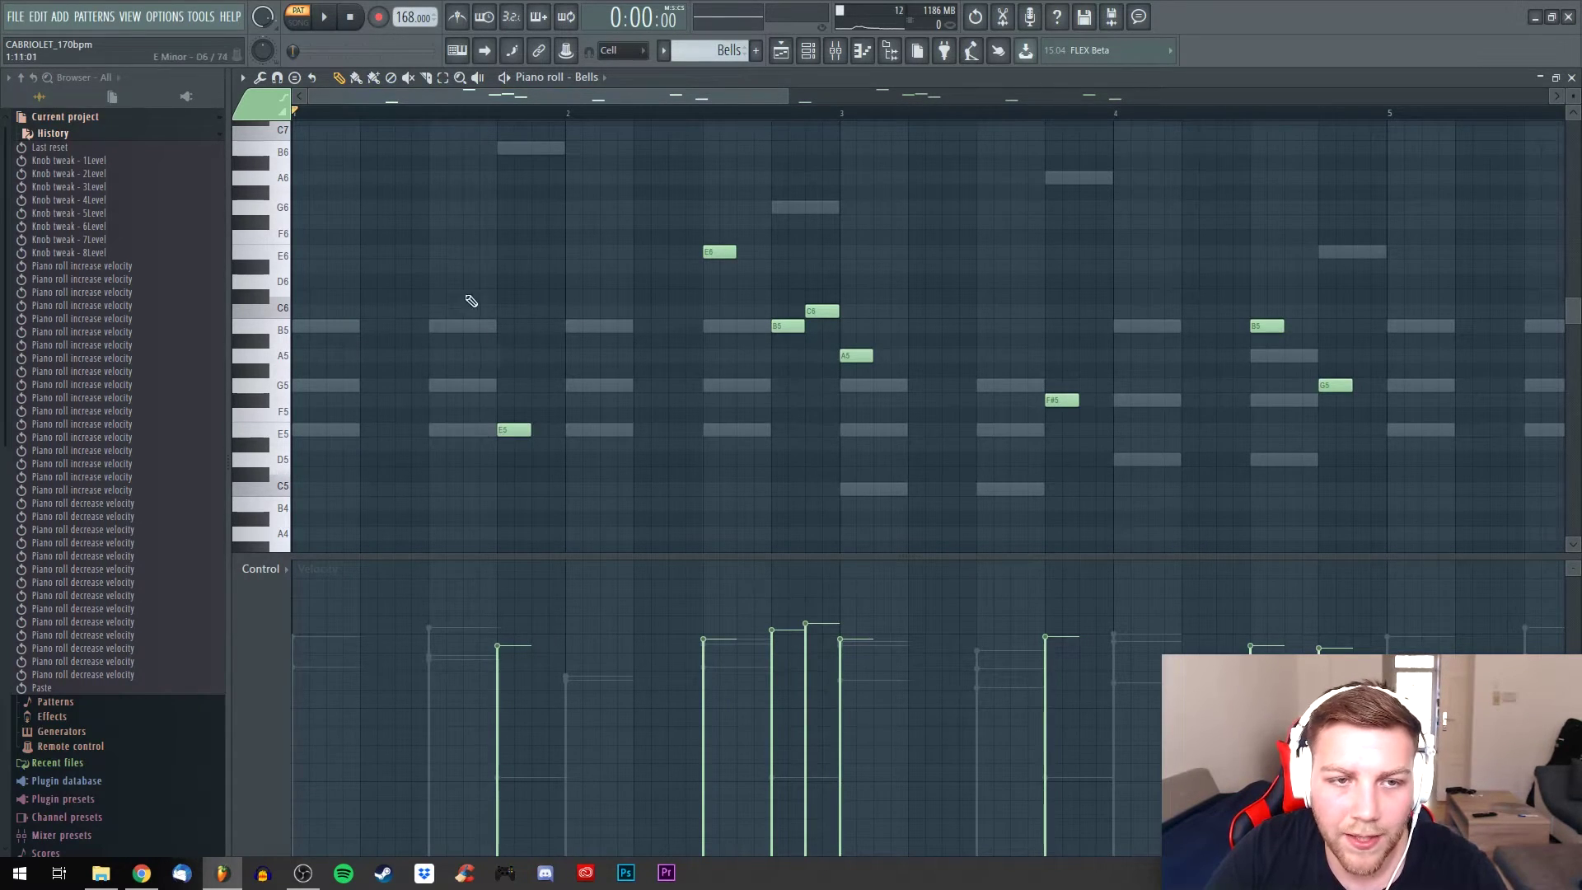
pyautogui.moveTo(789, 96); pyautogui.dragTo(1202, 97)
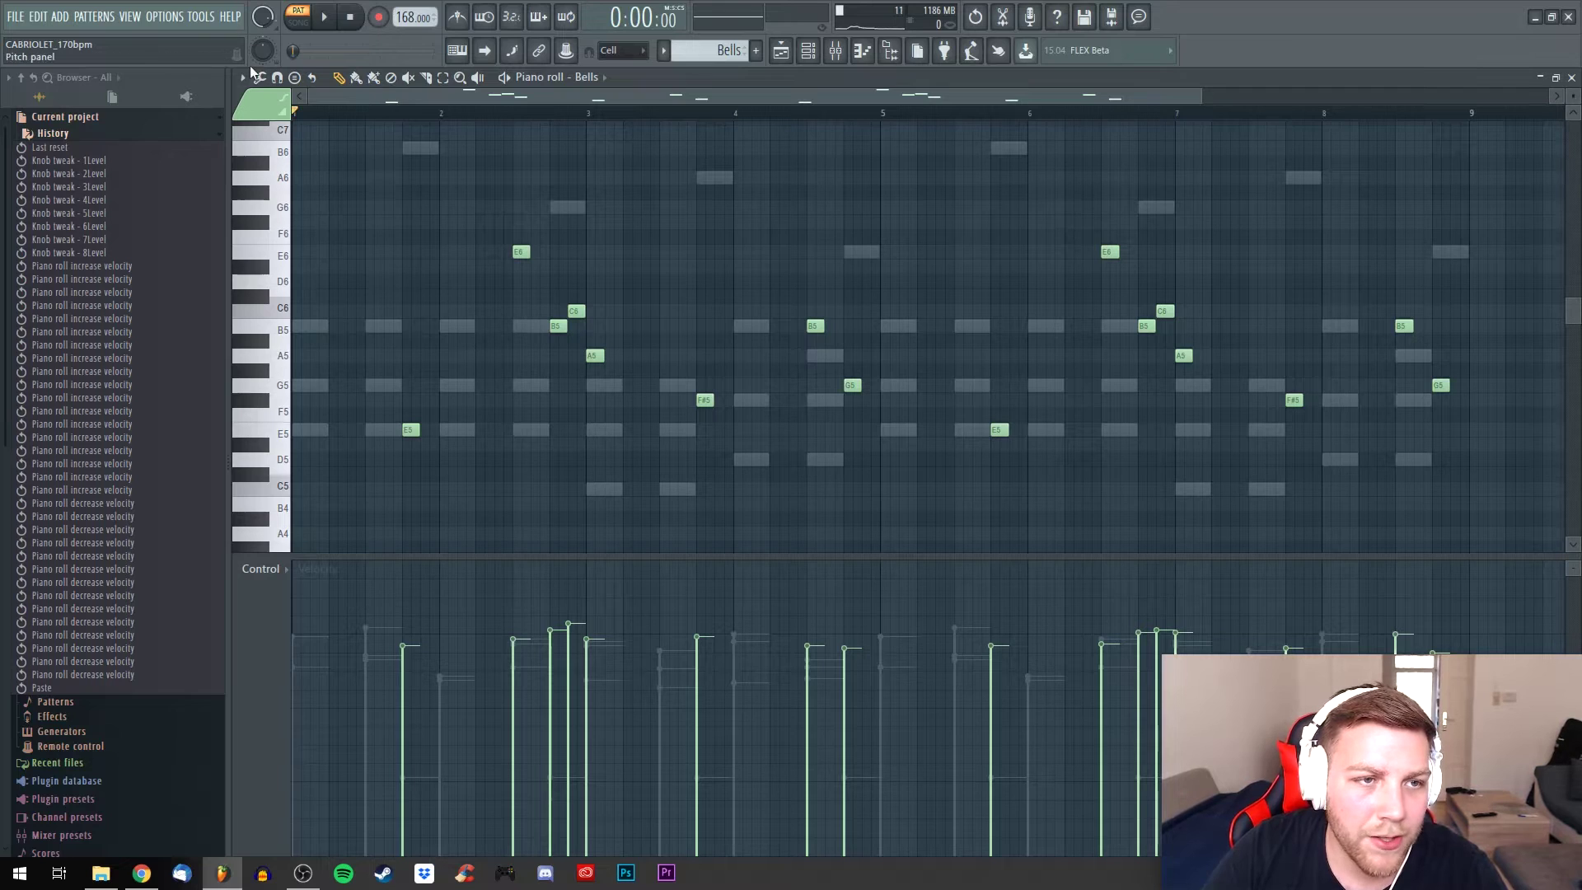
pyautogui.click(242, 78)
pyautogui.moveTo(290, 175)
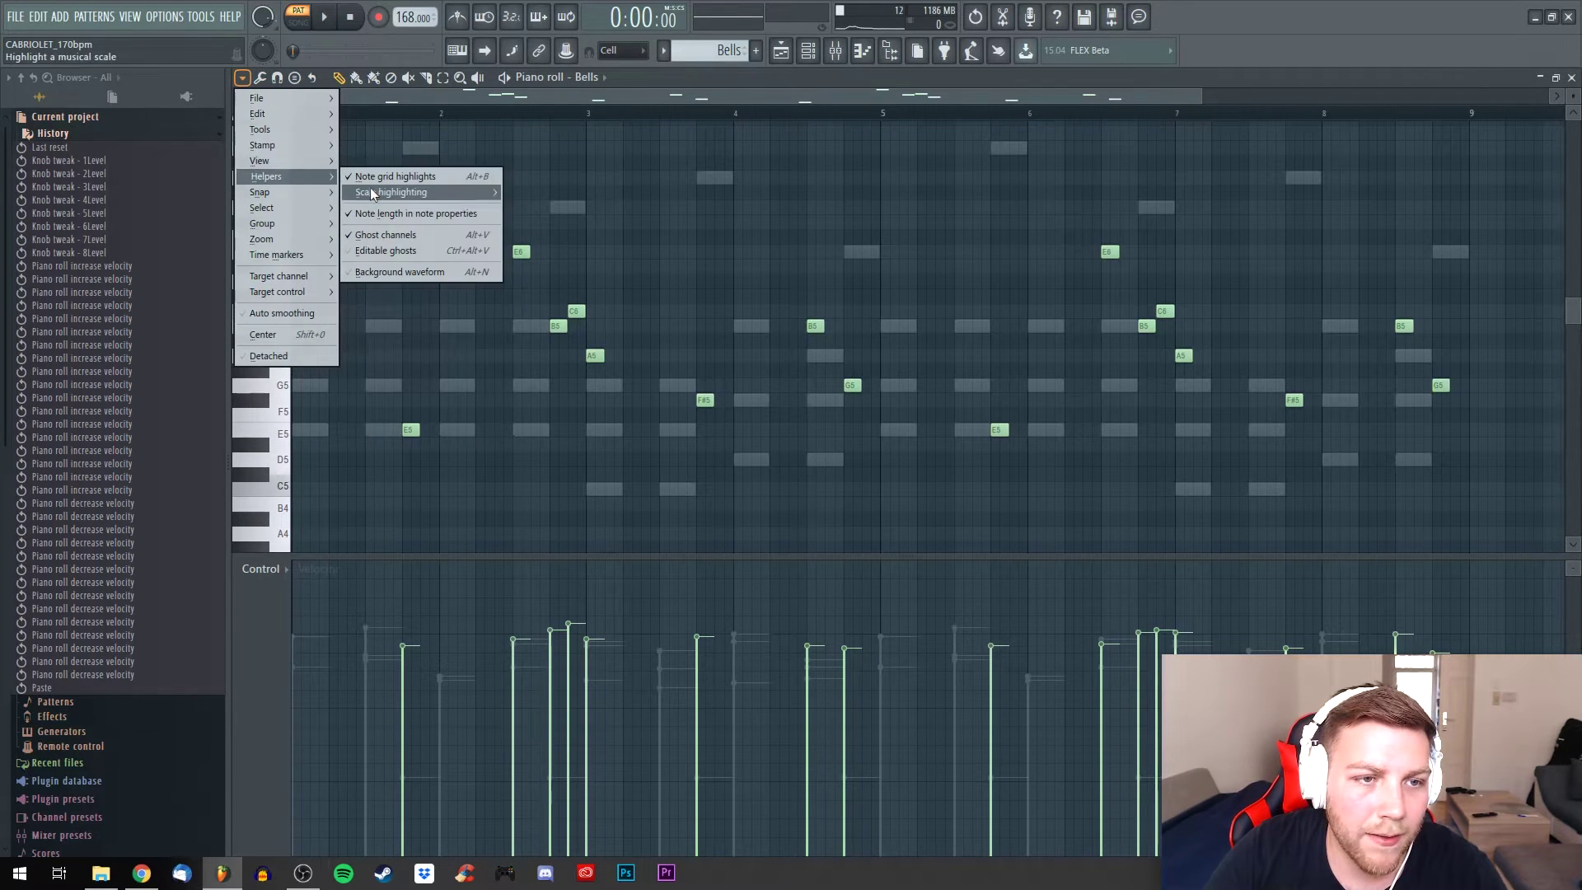
pyautogui.moveTo(426, 194)
pyautogui.click(596, 149)
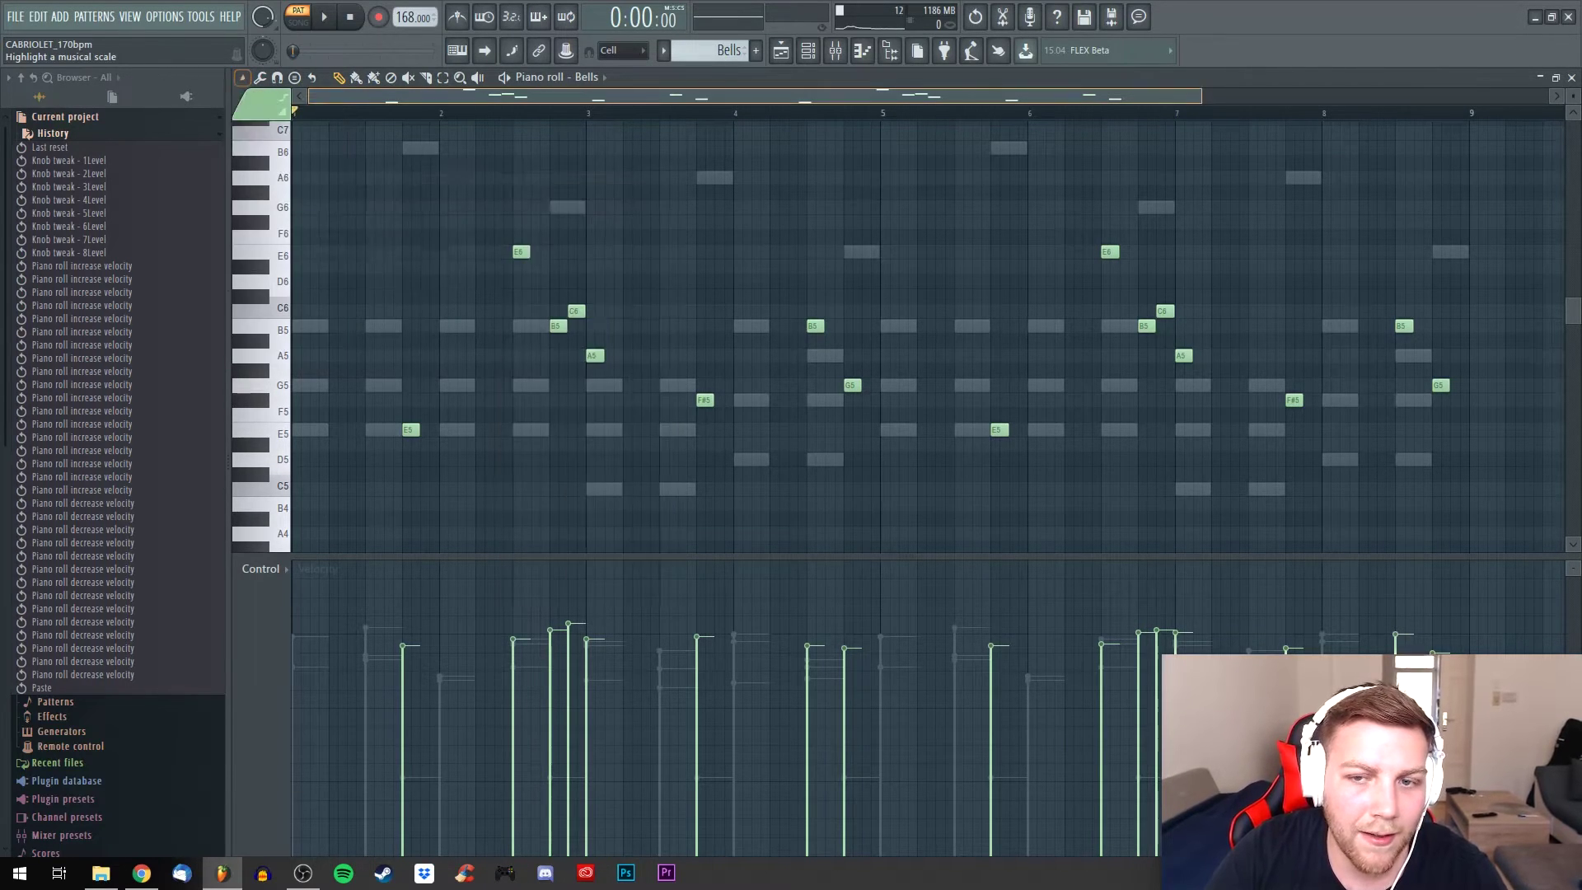
pyautogui.scroll(1, 625, 96)
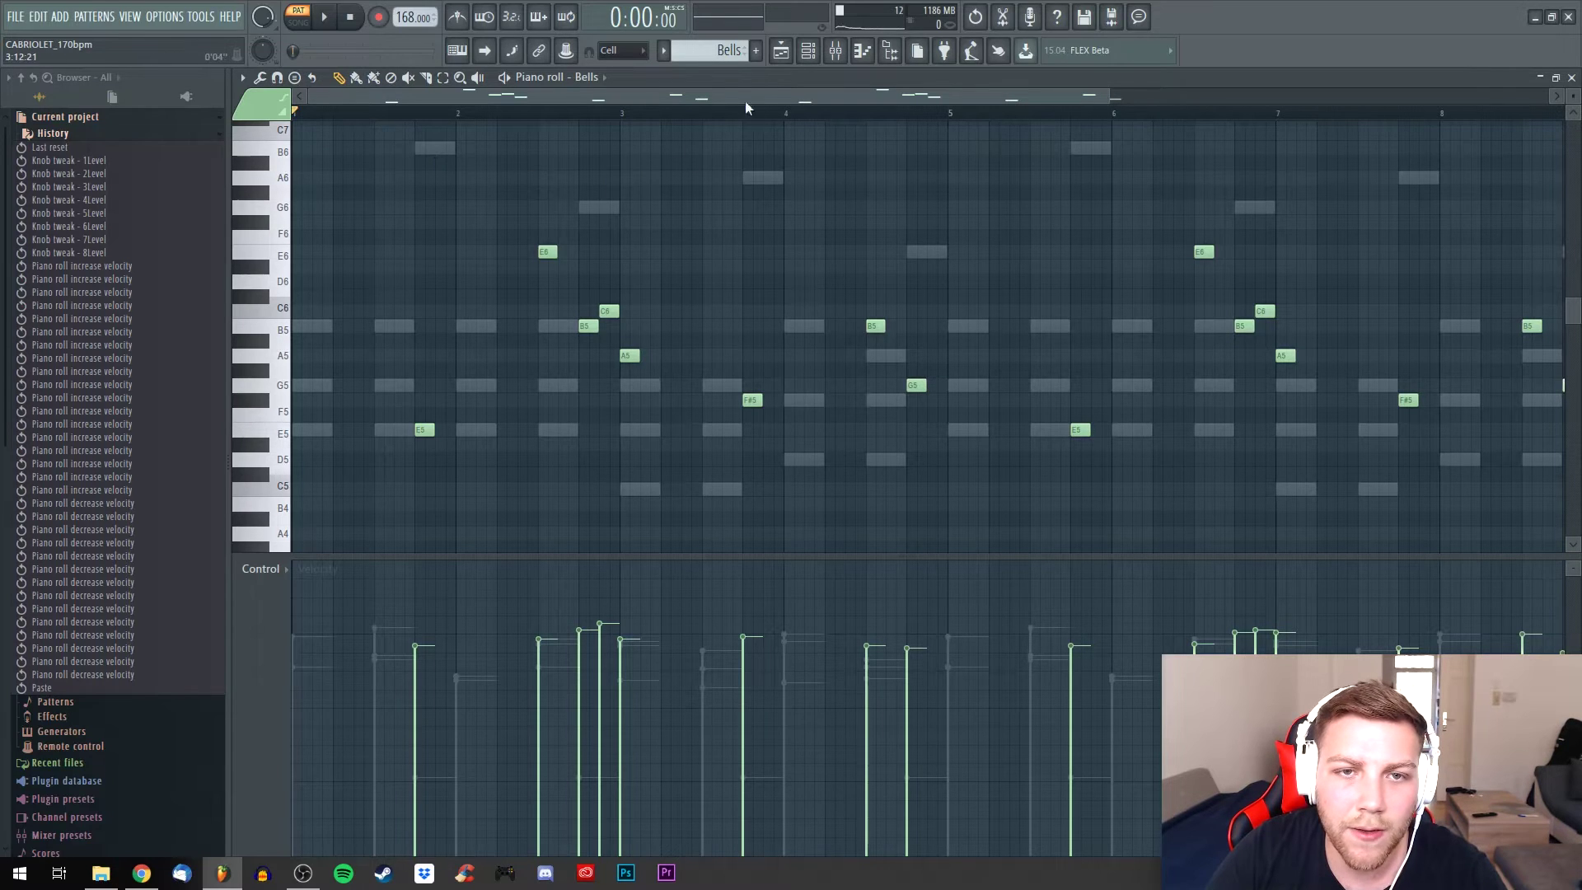
# Mute the Main Chords channel and play back the Bells melody on its own
pyautogui.press('F6')
pyautogui.click(576, 337)
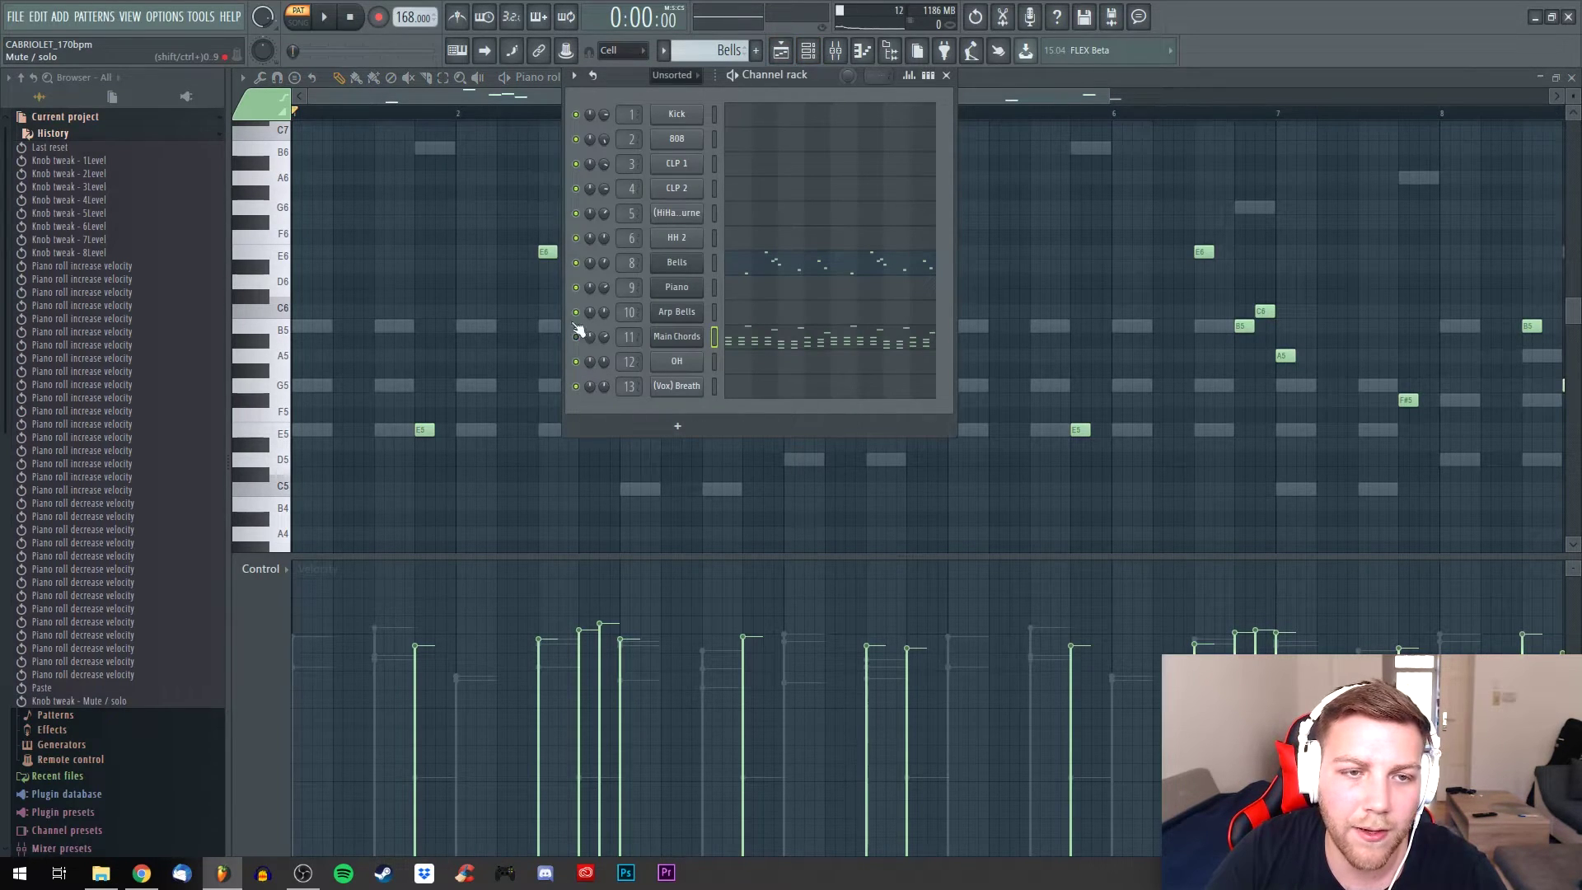
pyautogui.press('F6')
pyautogui.press('space')
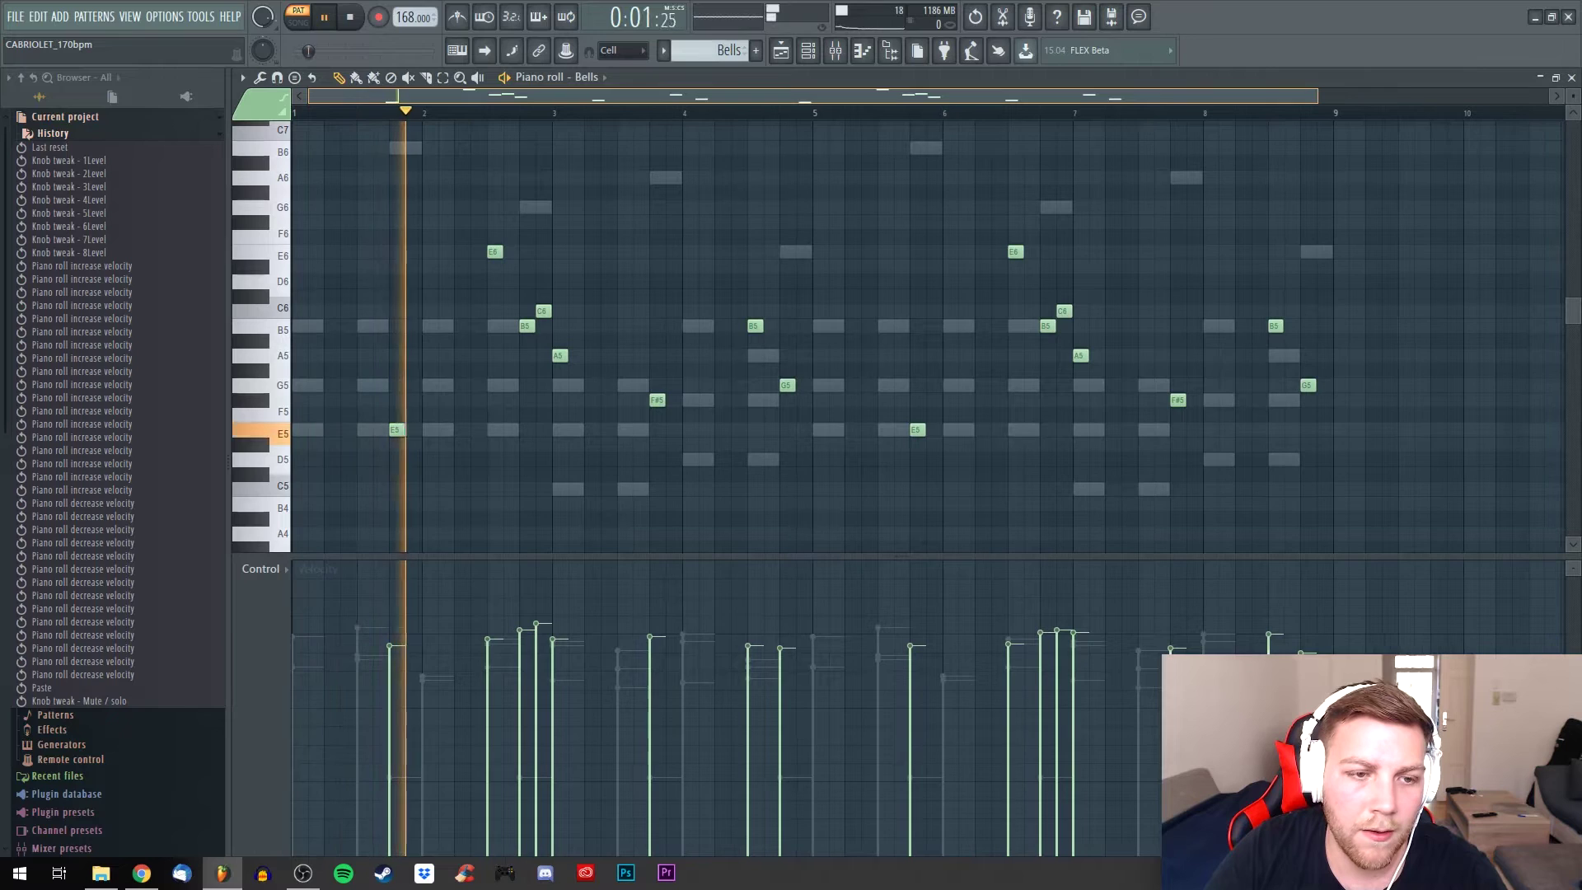
pyautogui.moveTo(1319, 96); pyautogui.dragTo(1574, 112)
pyautogui.press('space')
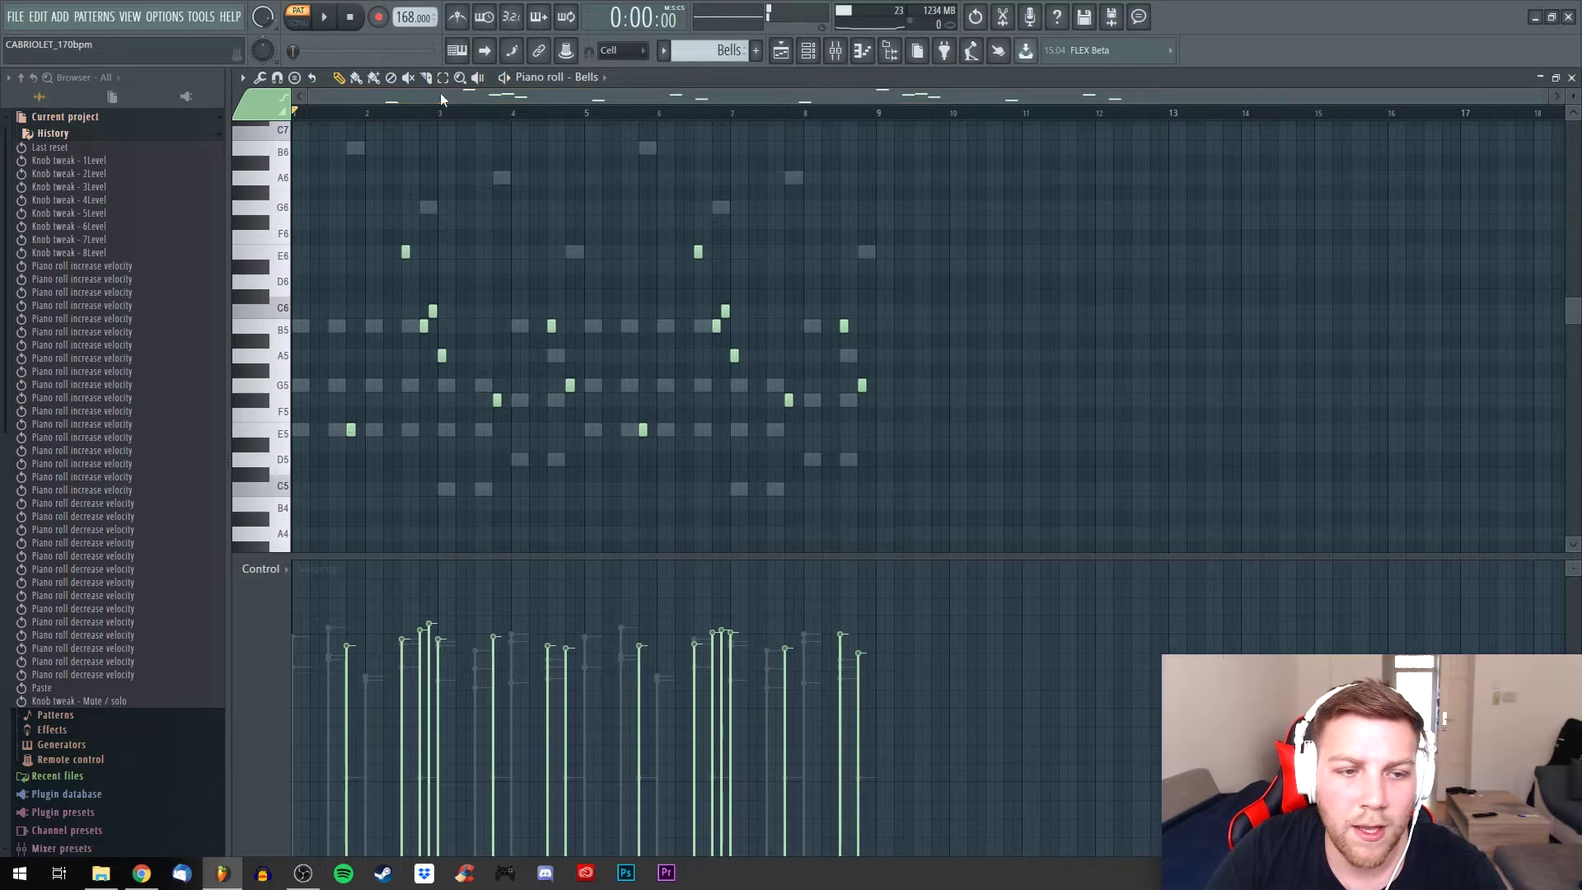
# Unmute the Main Chords channel, play the Bells melody together with the chords, and return to the Bells piano roll
pyautogui.click(799, 51)
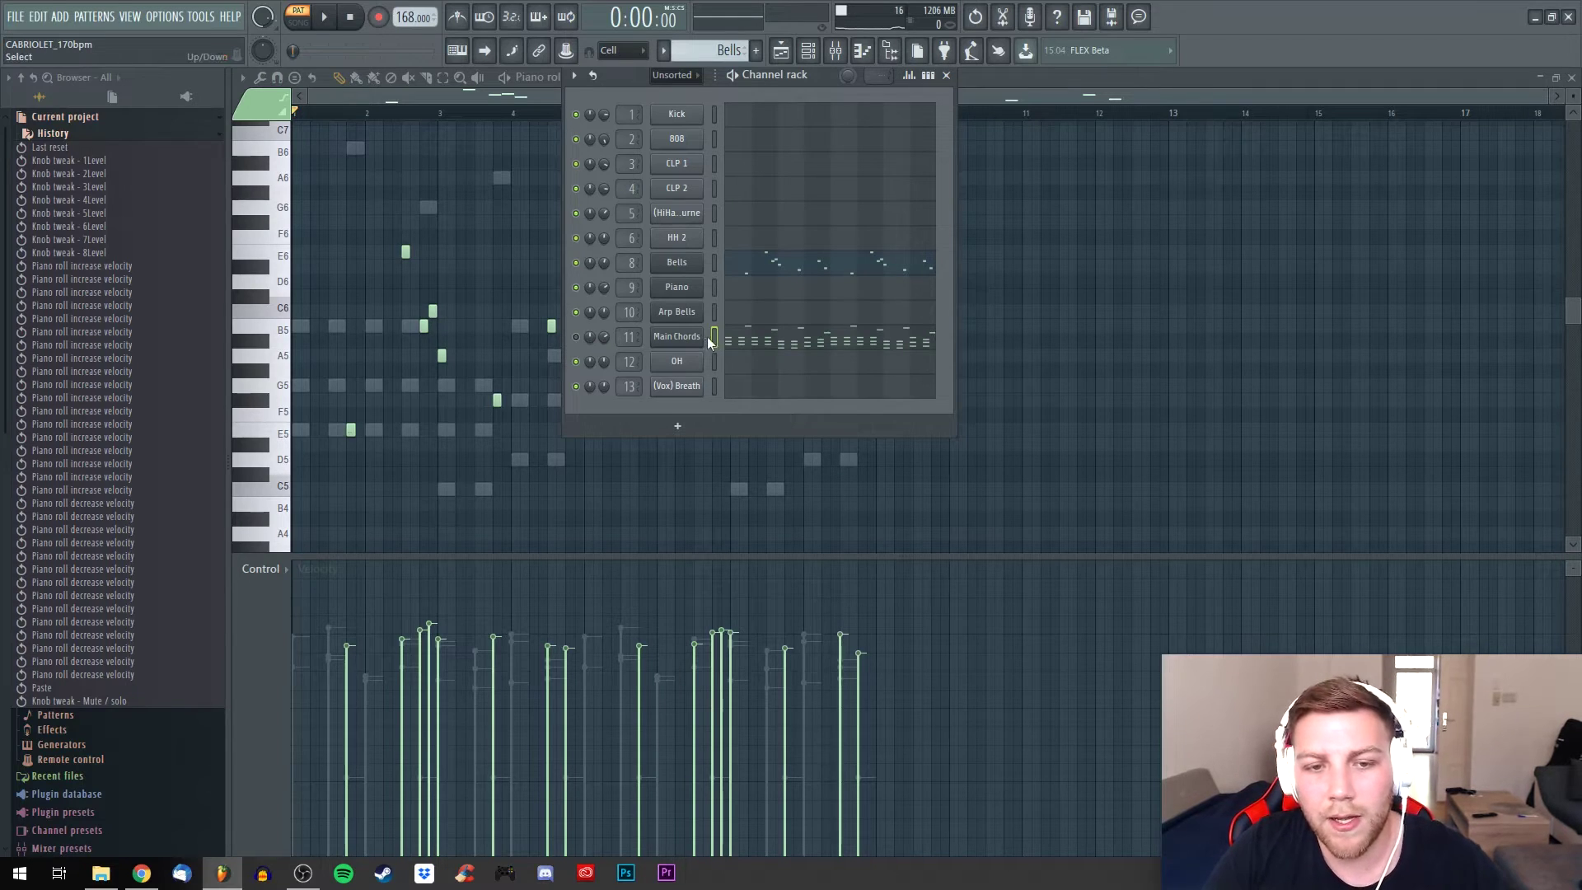
pyautogui.click(582, 338)
pyautogui.press('space')
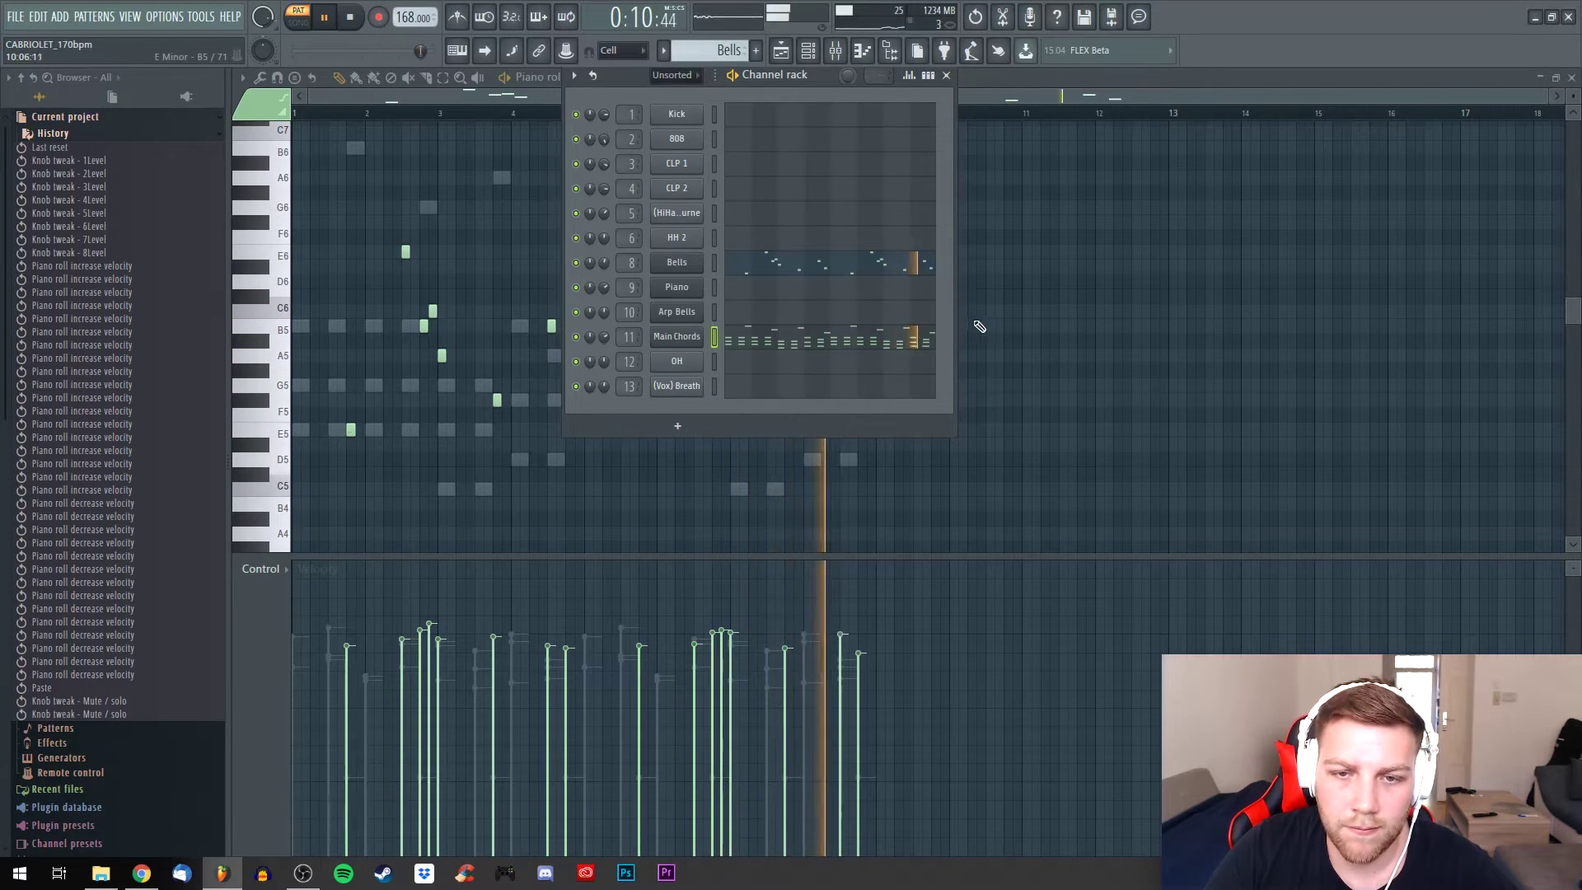
pyautogui.press('space')
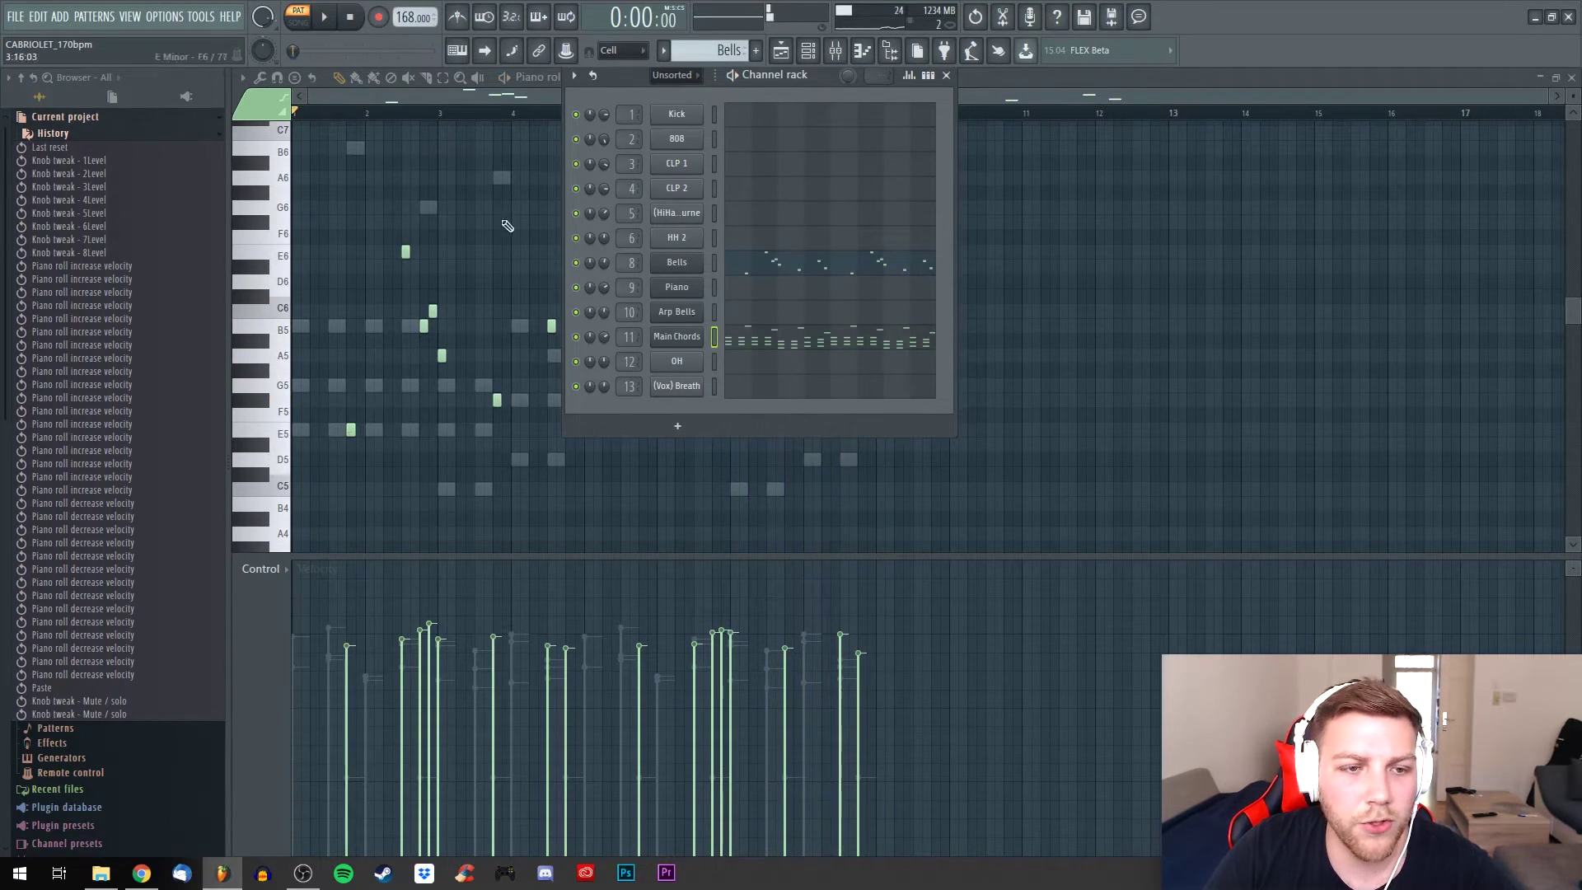
pyautogui.click(532, 87)
pyautogui.scroll(4, 534, 92)
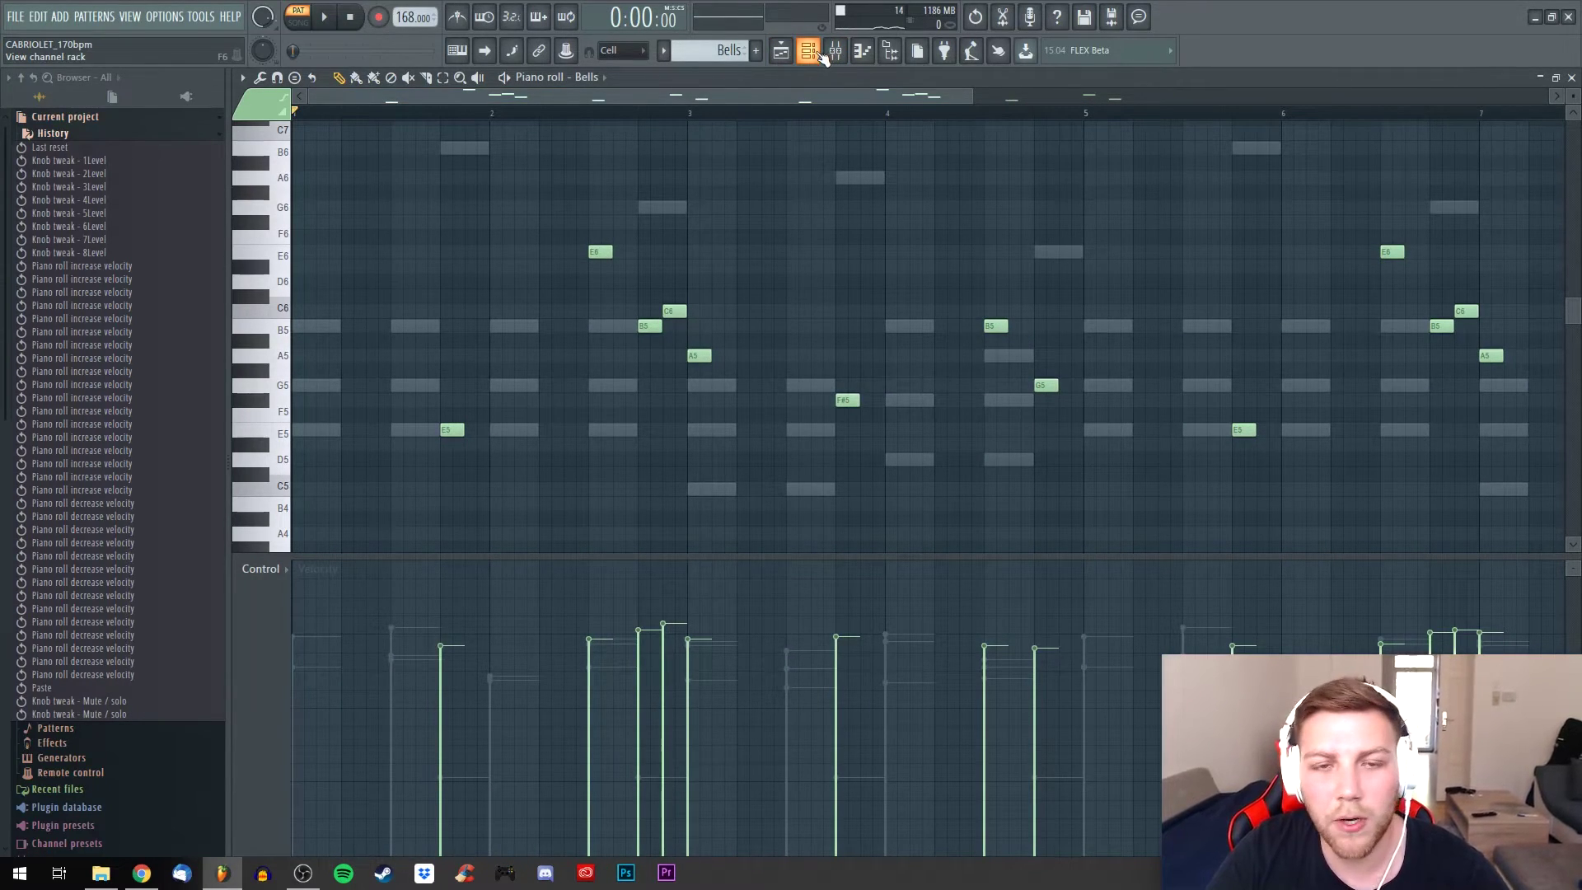
pyautogui.scroll(-2, 785, 95)
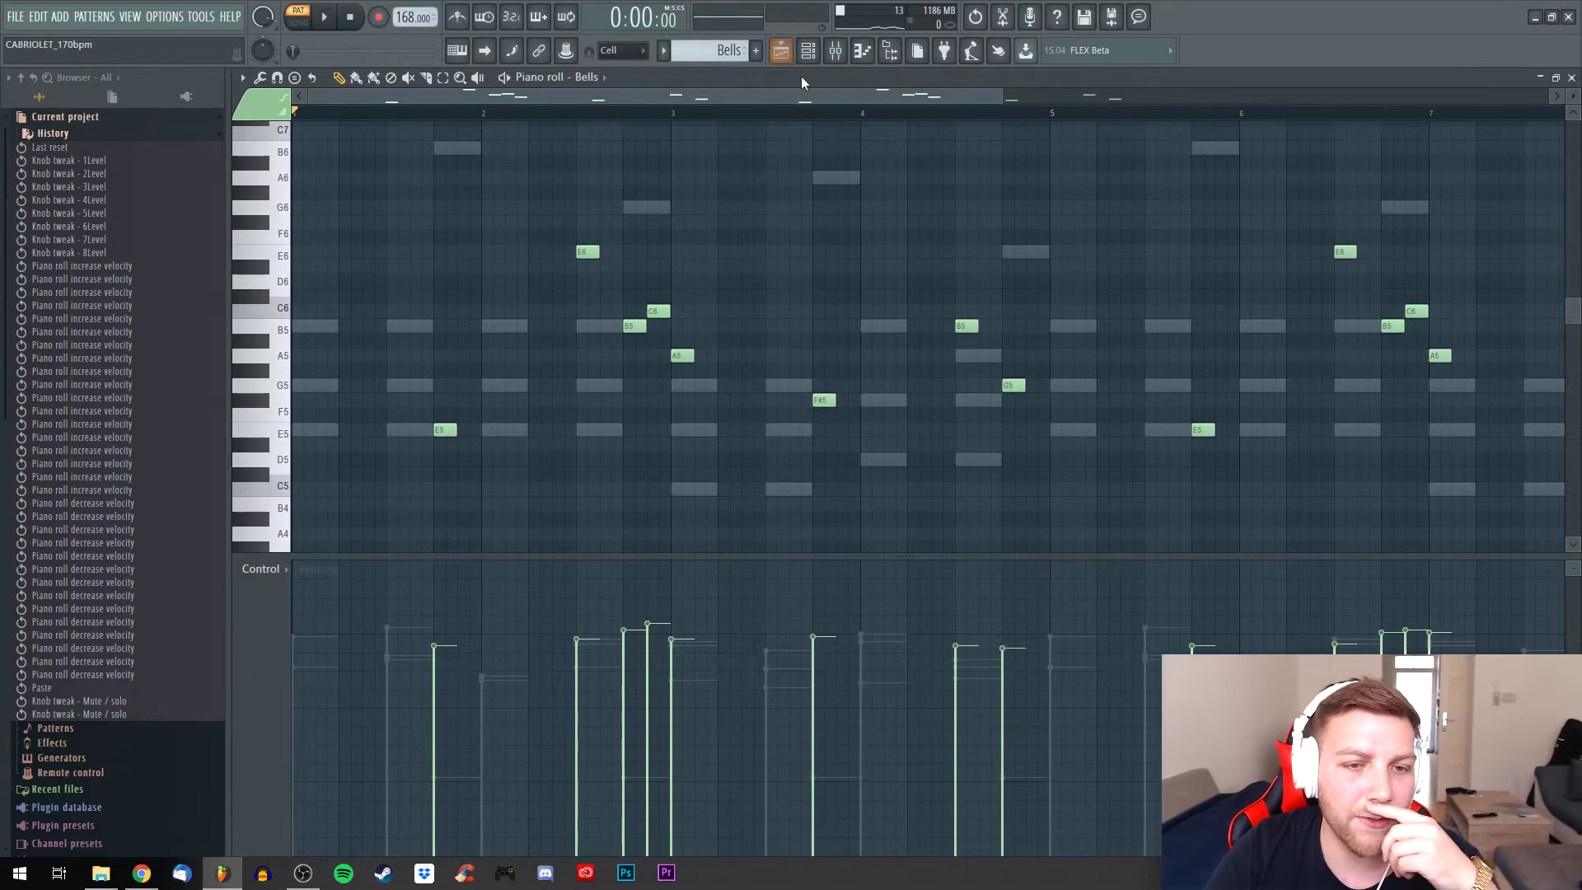
# Cut the pasted chord notes from the Main Chords channel of the Bells pattern
pyautogui.click(810, 51)
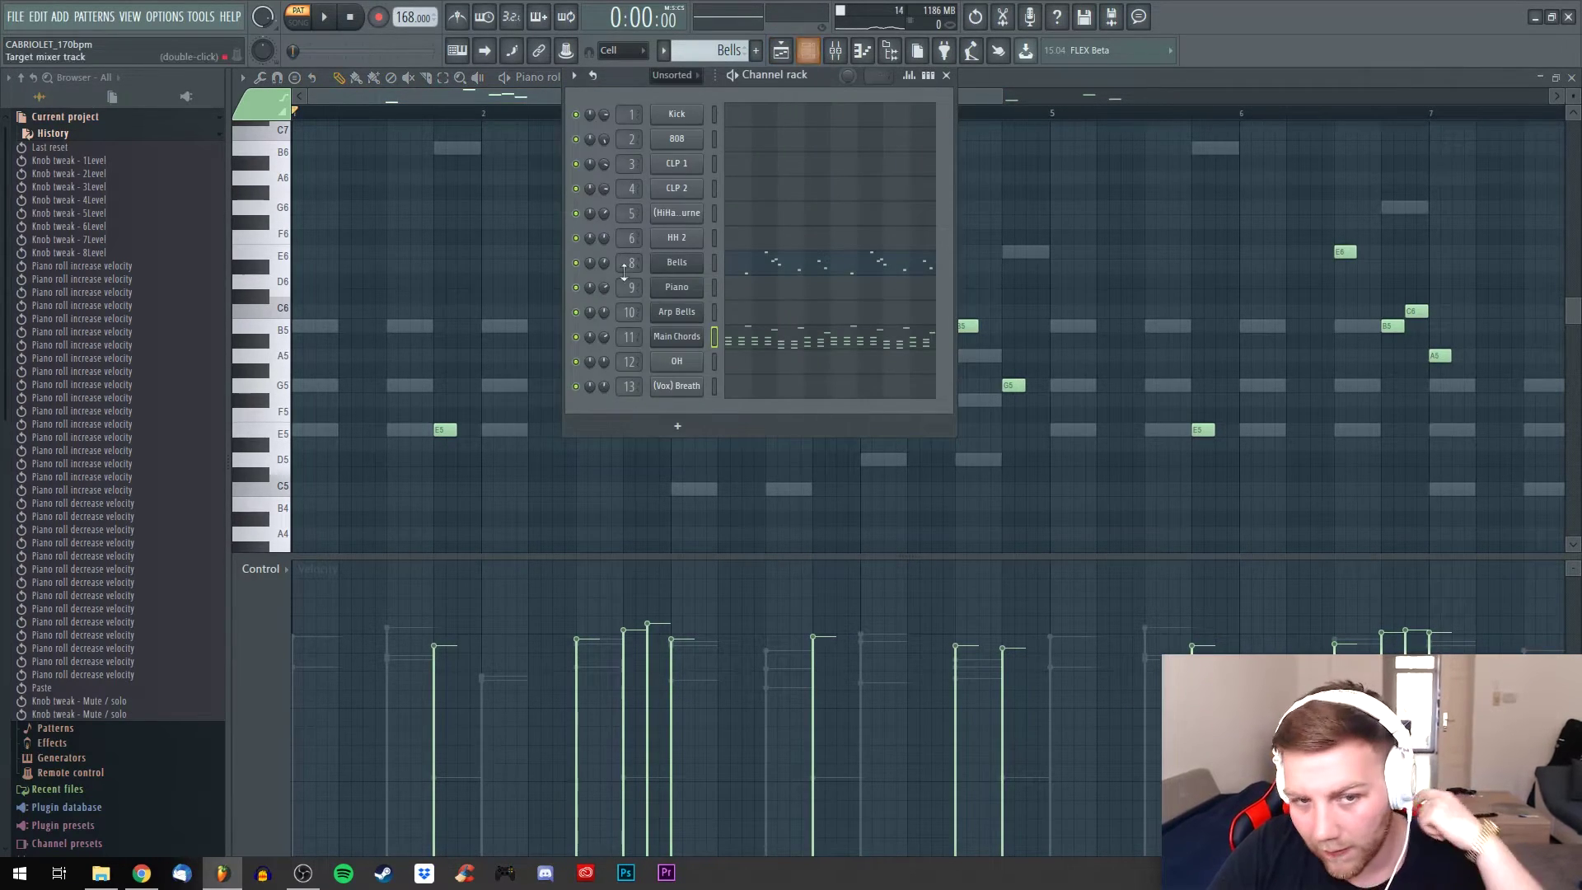
pyautogui.rightClick(707, 333)
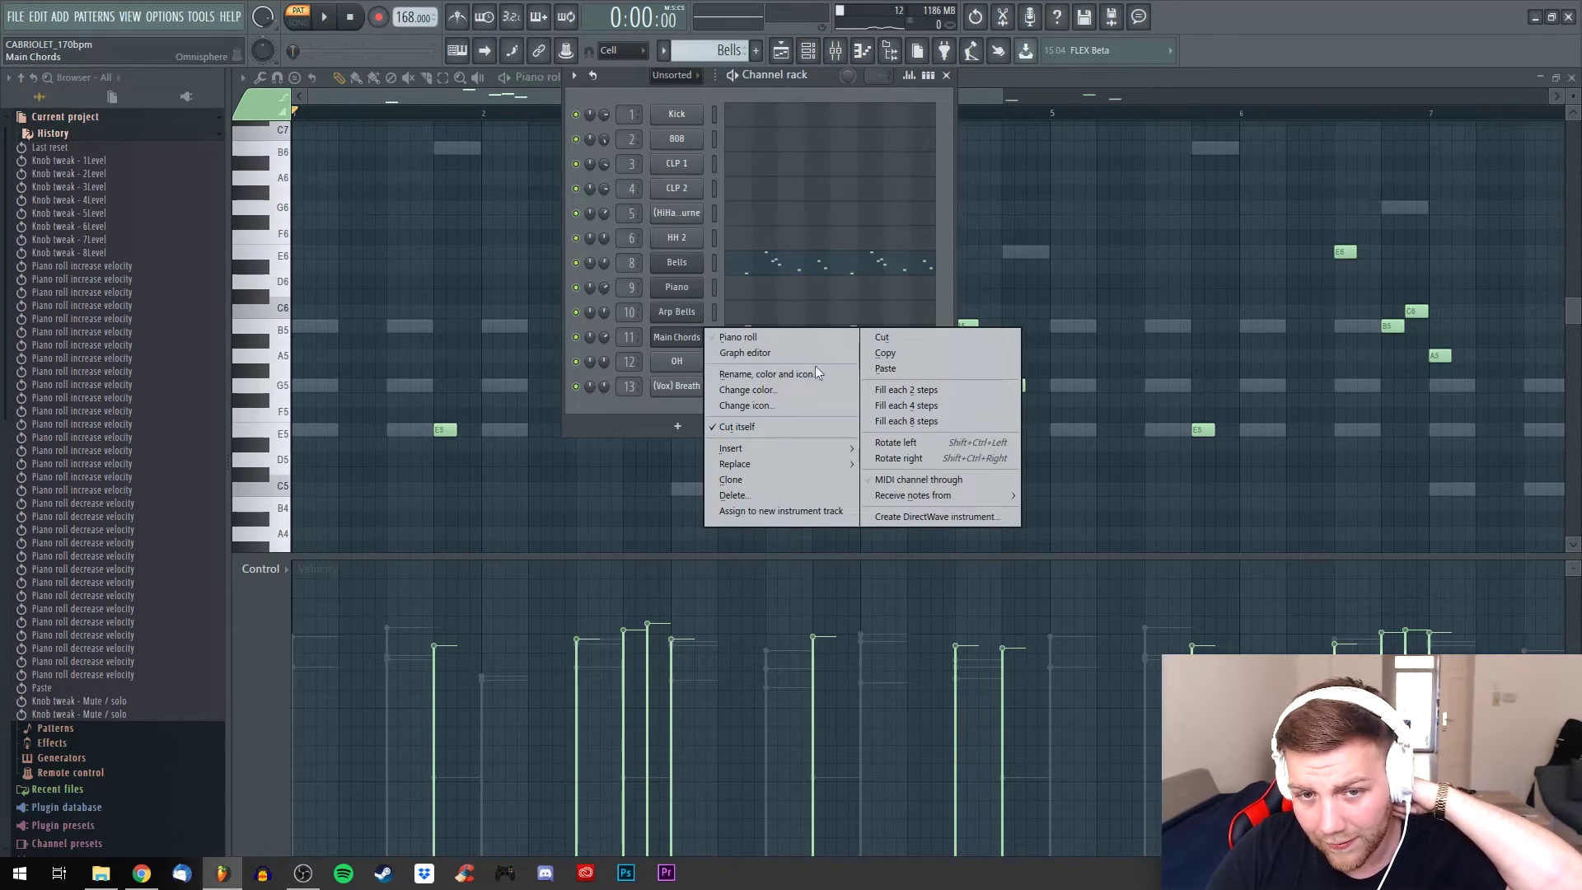
pyautogui.click(885, 337)
# Solo the Arp clips' track in the playlist and open the Arp pattern's notes in the piano roll
pyautogui.press('F5')
pyautogui.rightClick(411, 162)
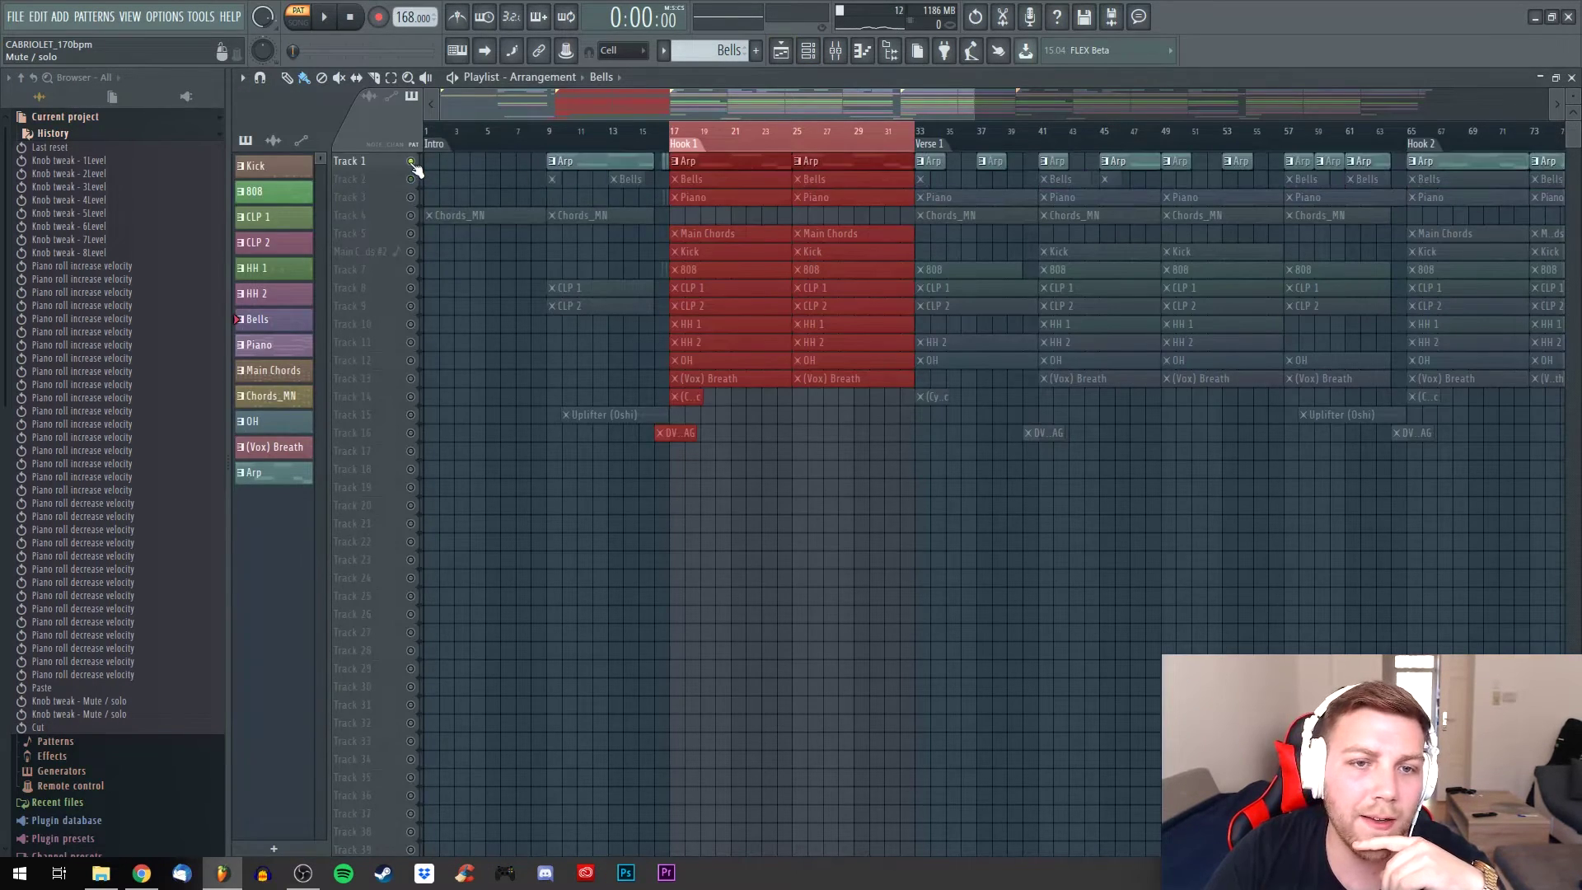
pyautogui.click(811, 53)
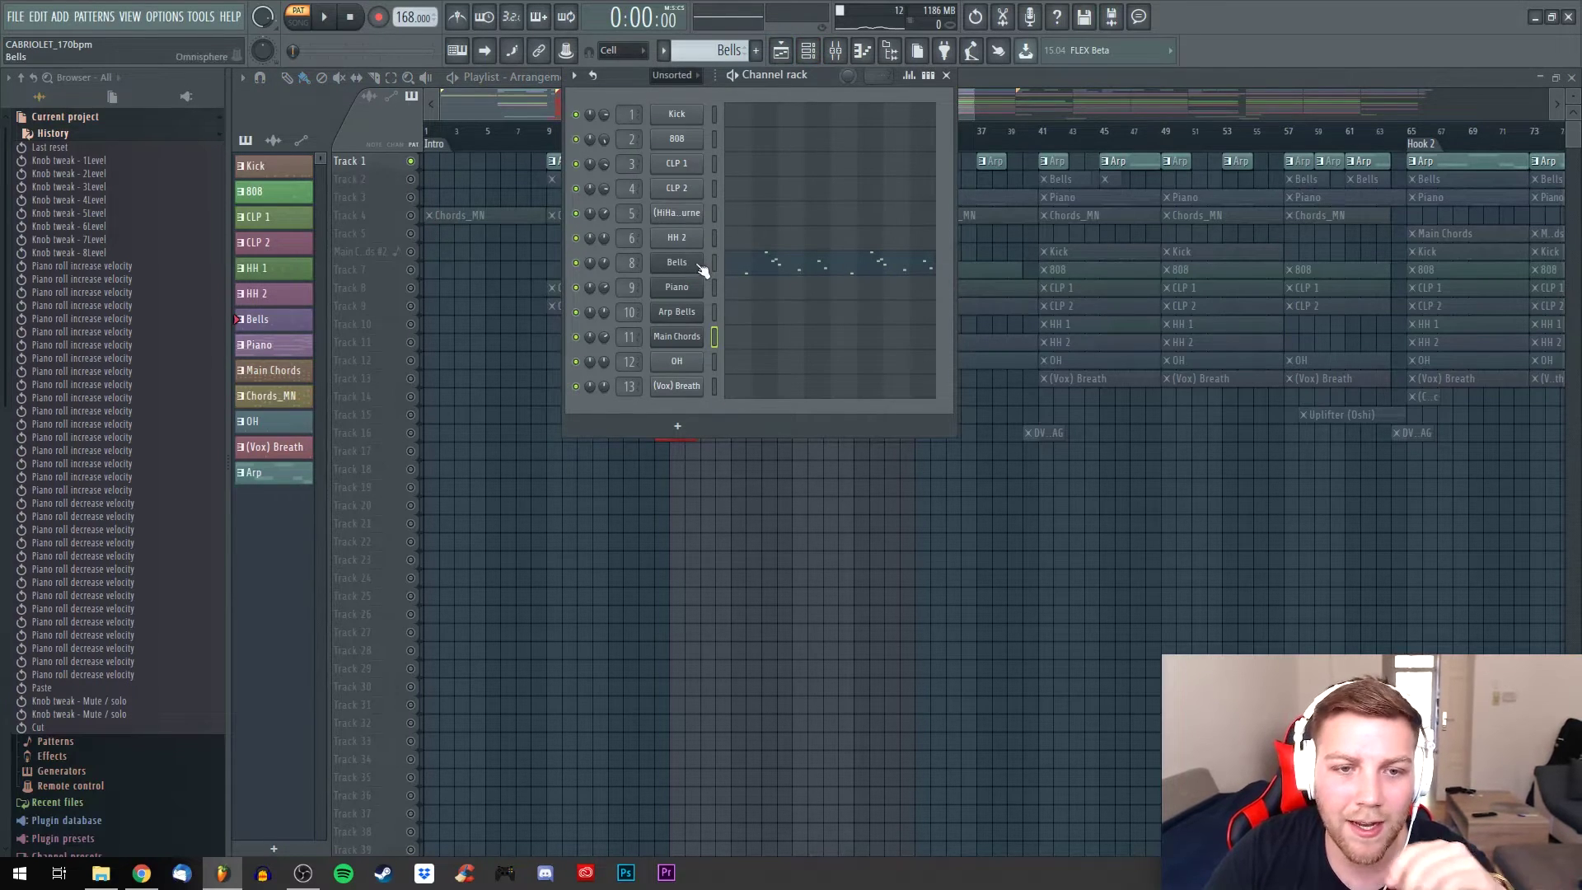
pyautogui.press('KP_Subtract')
pyautogui.press('KP_Add')
pyautogui.press('KP_Add')
pyautogui.press('KP_Add')
pyautogui.press('KP_Add')
pyautogui.press('KP_Add')
pyautogui.press('KP_Add')
pyautogui.press('KP_Add')
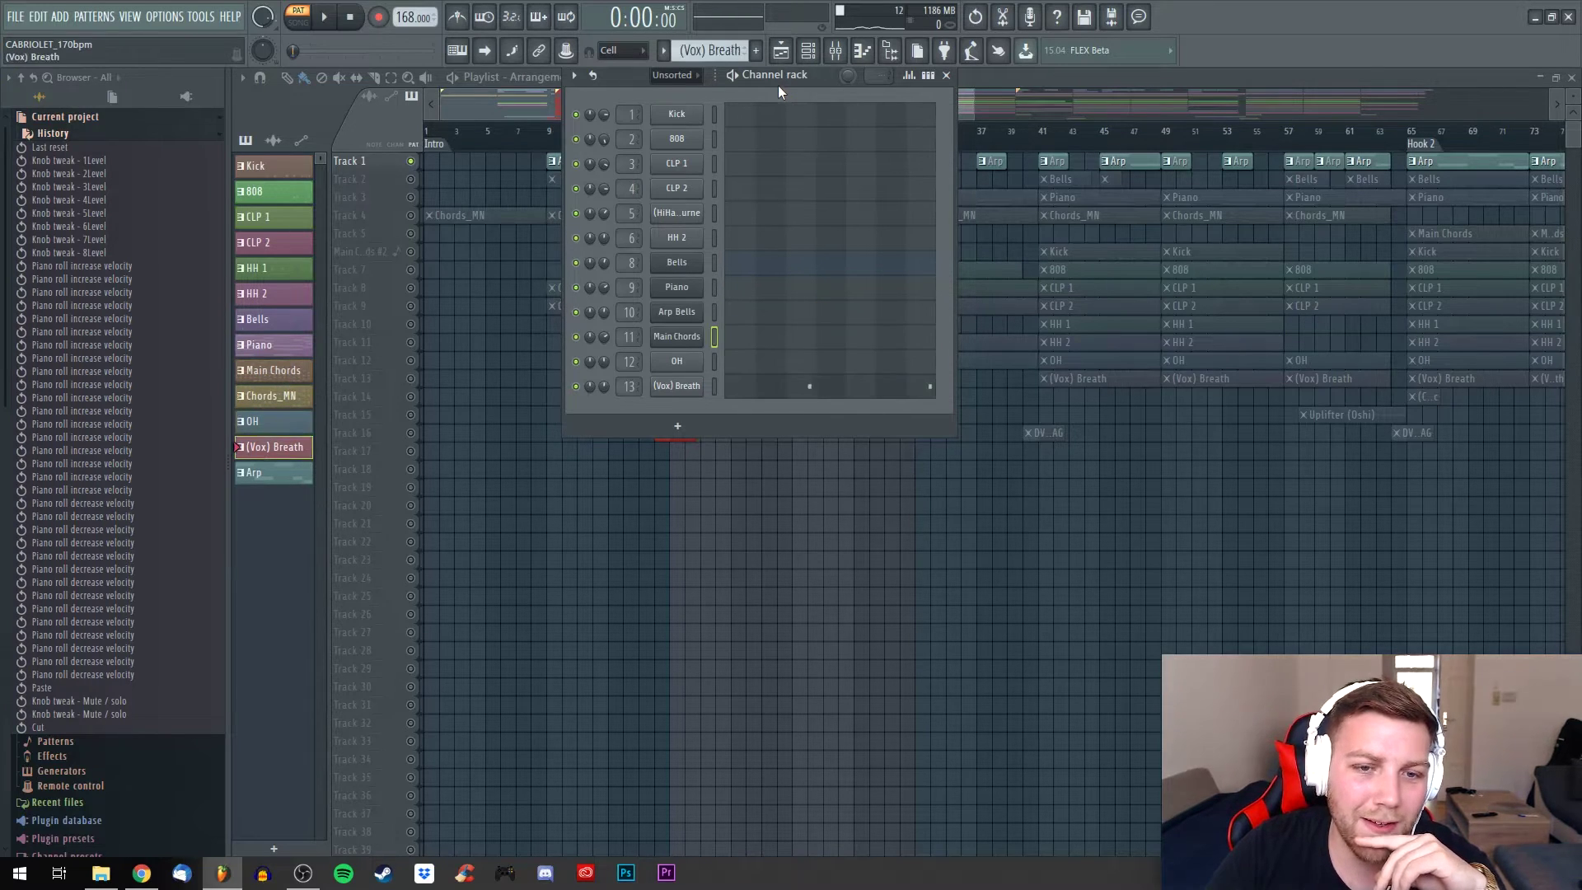
pyautogui.press('F7')
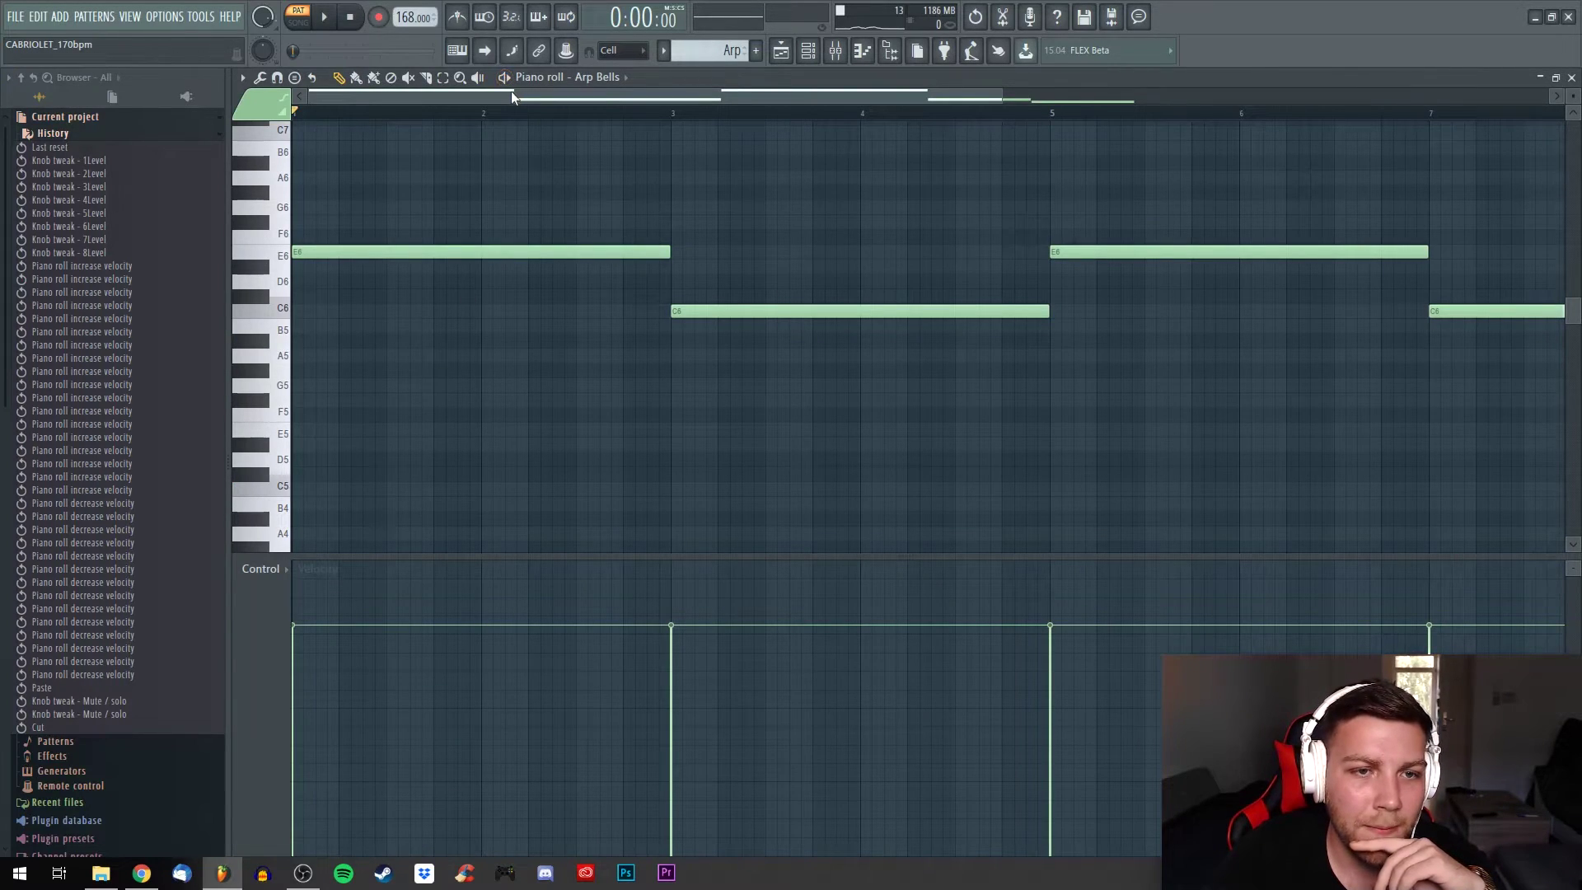
# Play back the whole Arp Bells note sequence in the piano roll
pyautogui.scroll(-2, 513, 94)
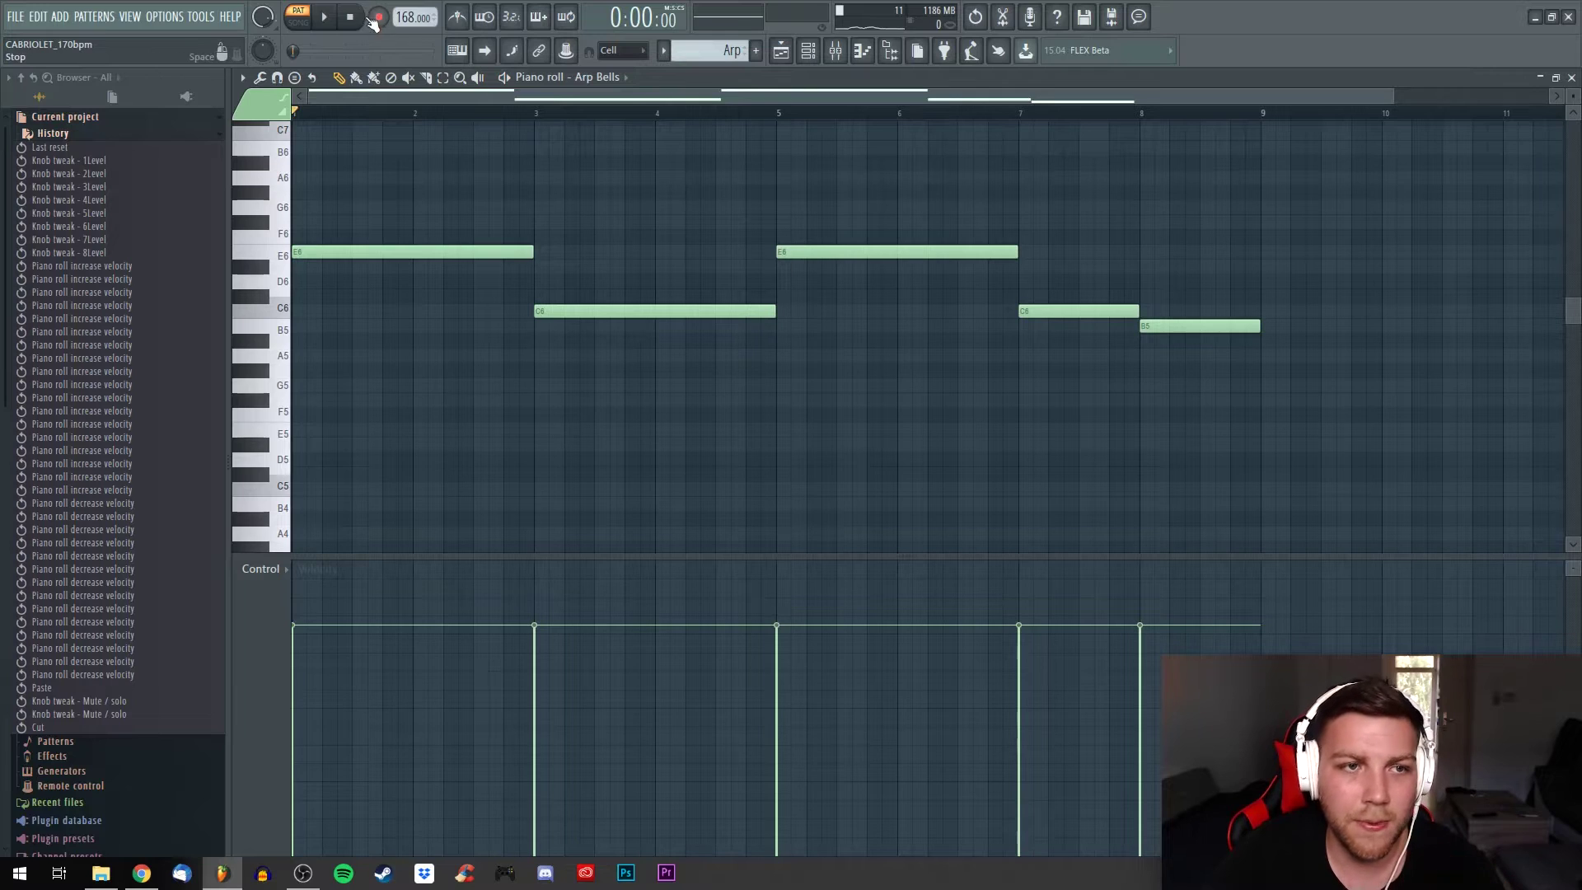
pyautogui.press('space')
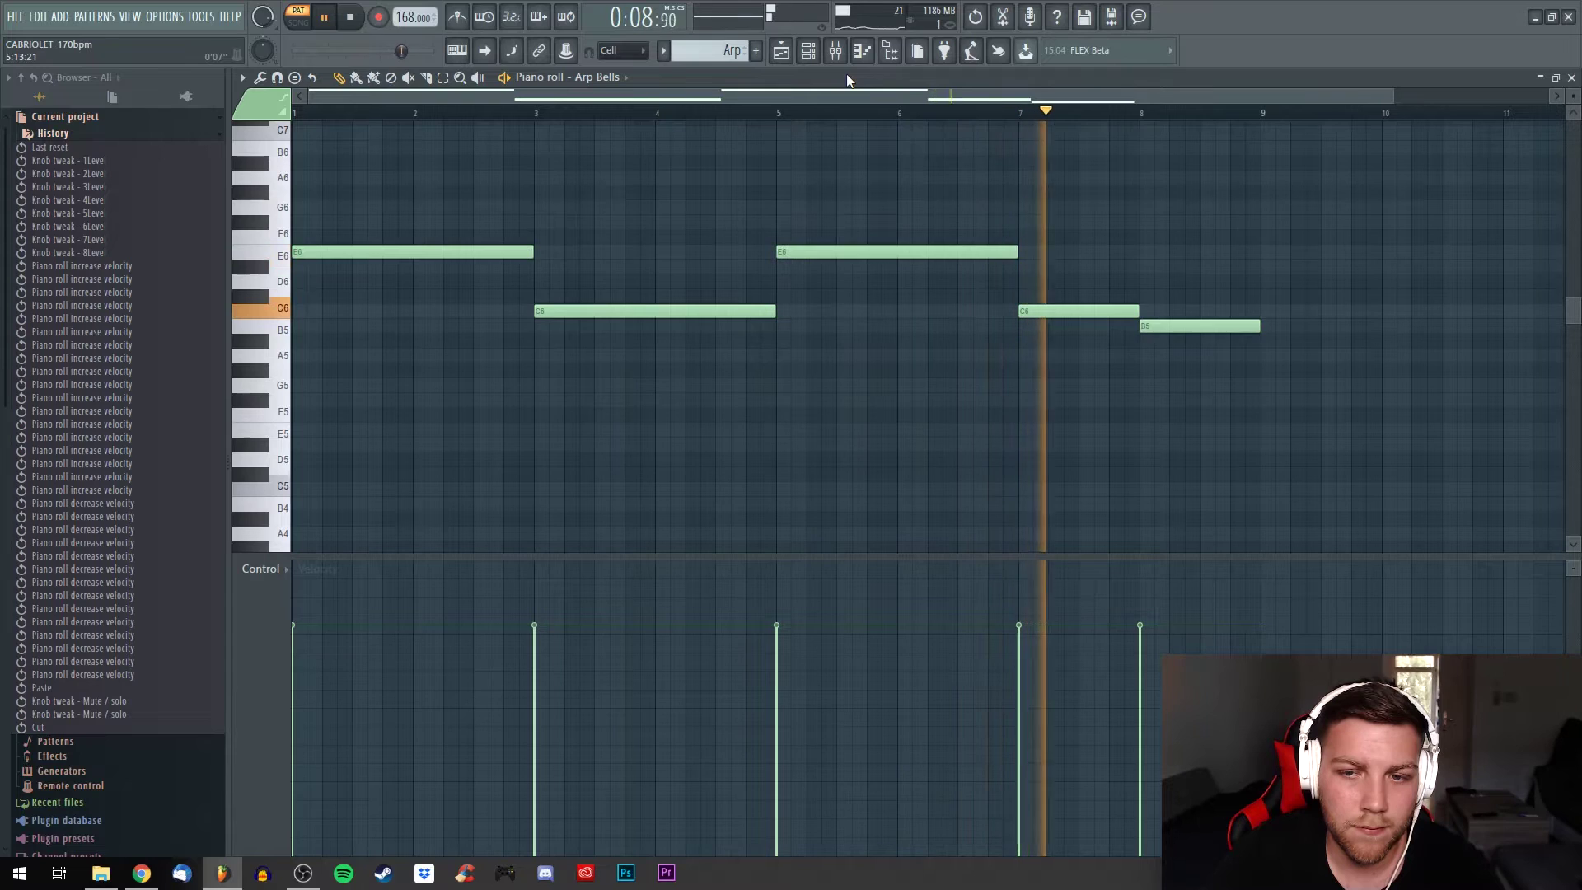
pyautogui.press('space')
# Examine the Arp Bells channel's Omnisphere patch, including its layer A soundsource and its effects rack
pyautogui.click(810, 53)
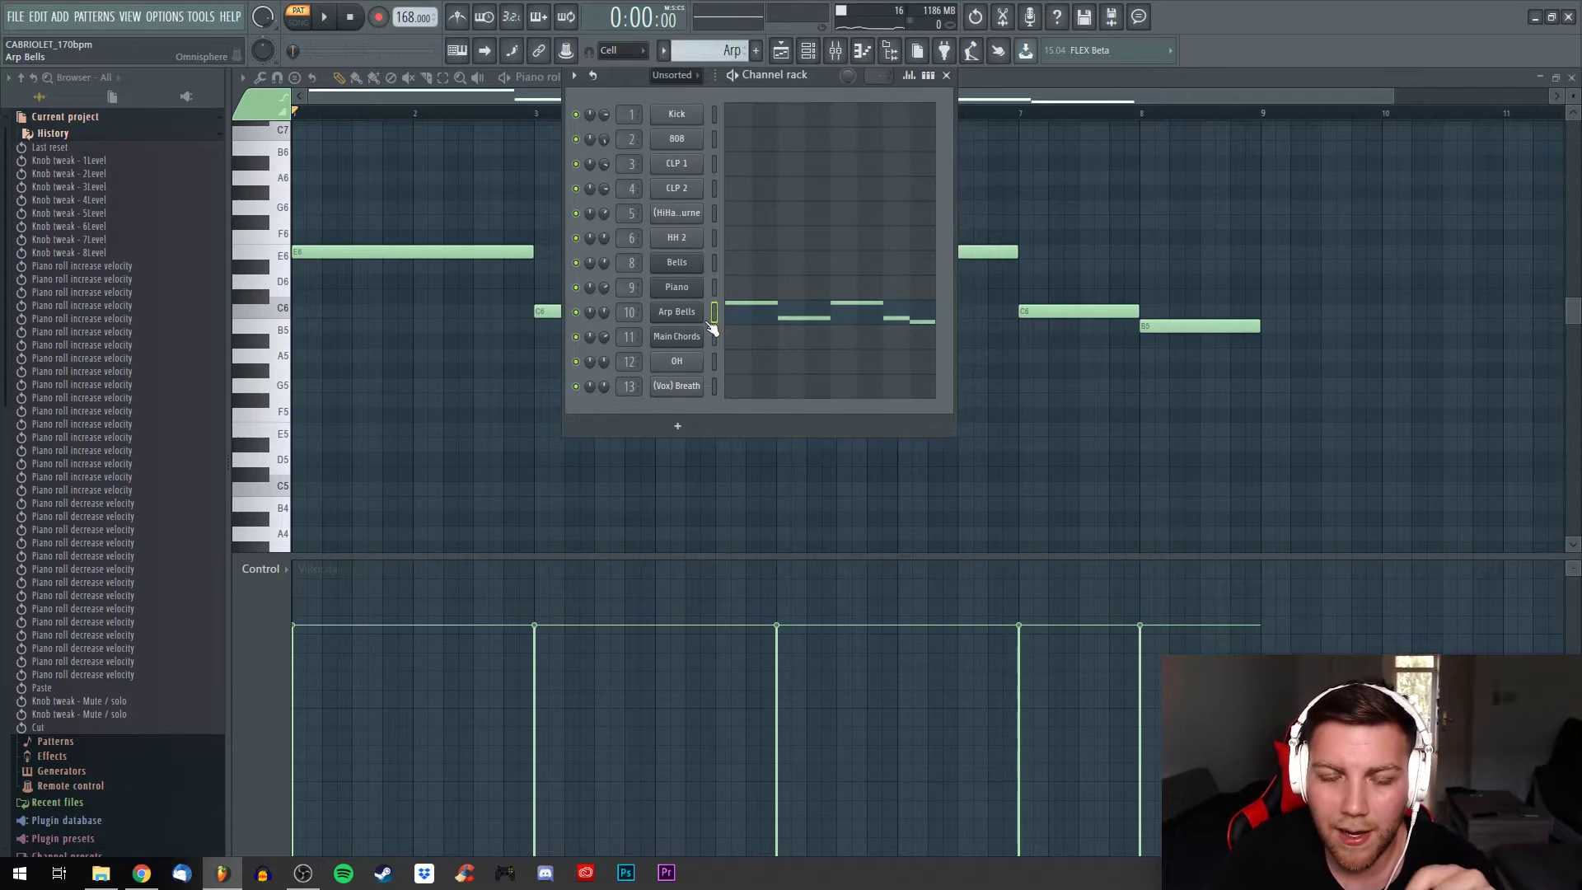
pyautogui.click(689, 311)
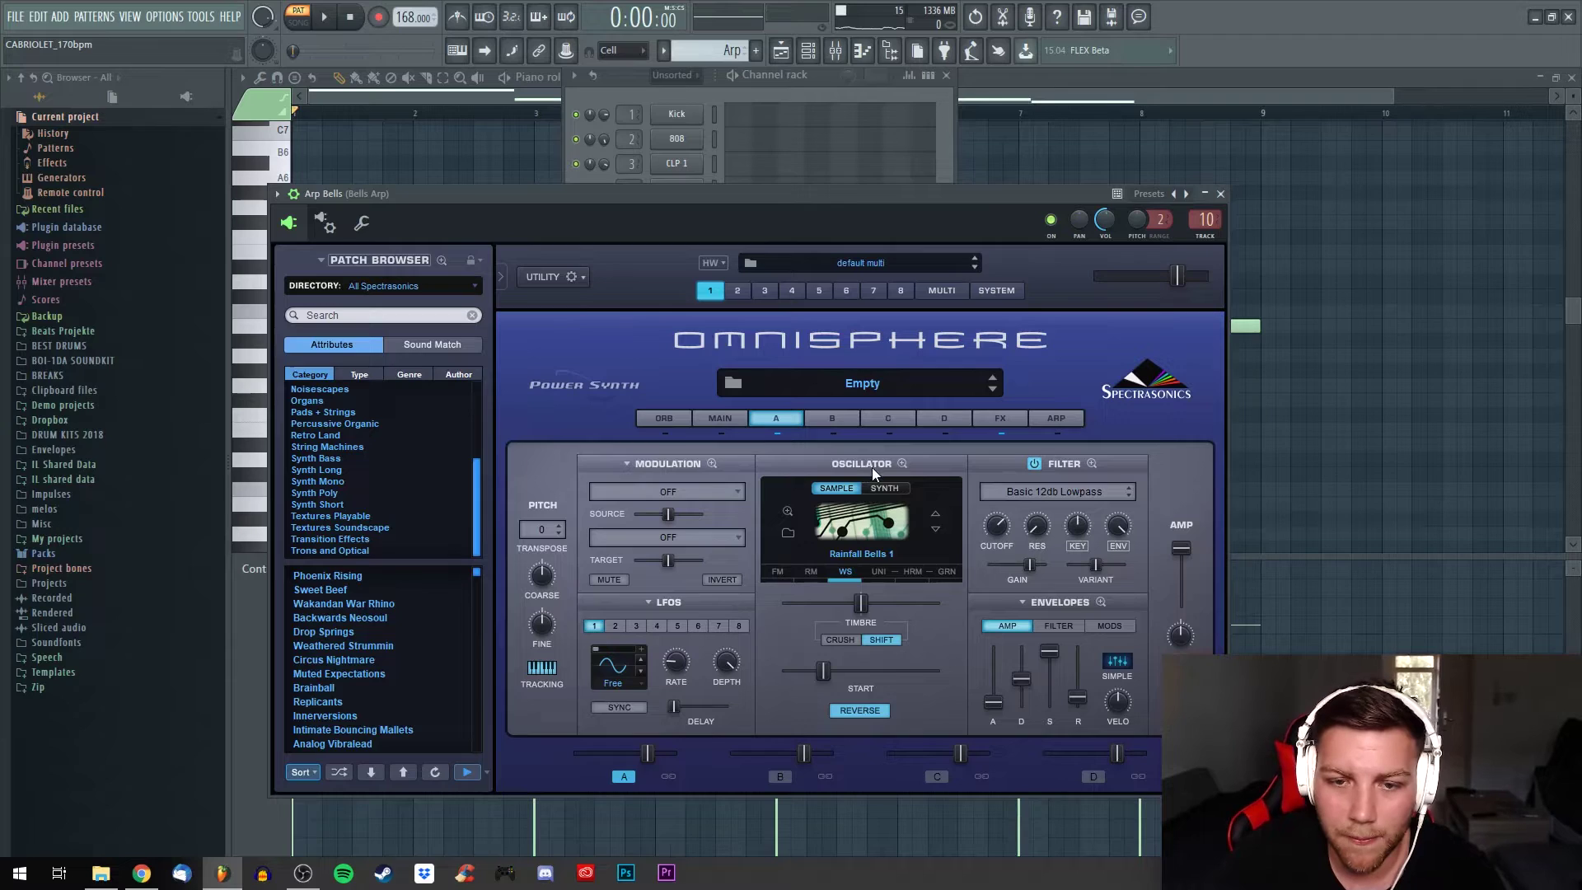
pyautogui.click(788, 533)
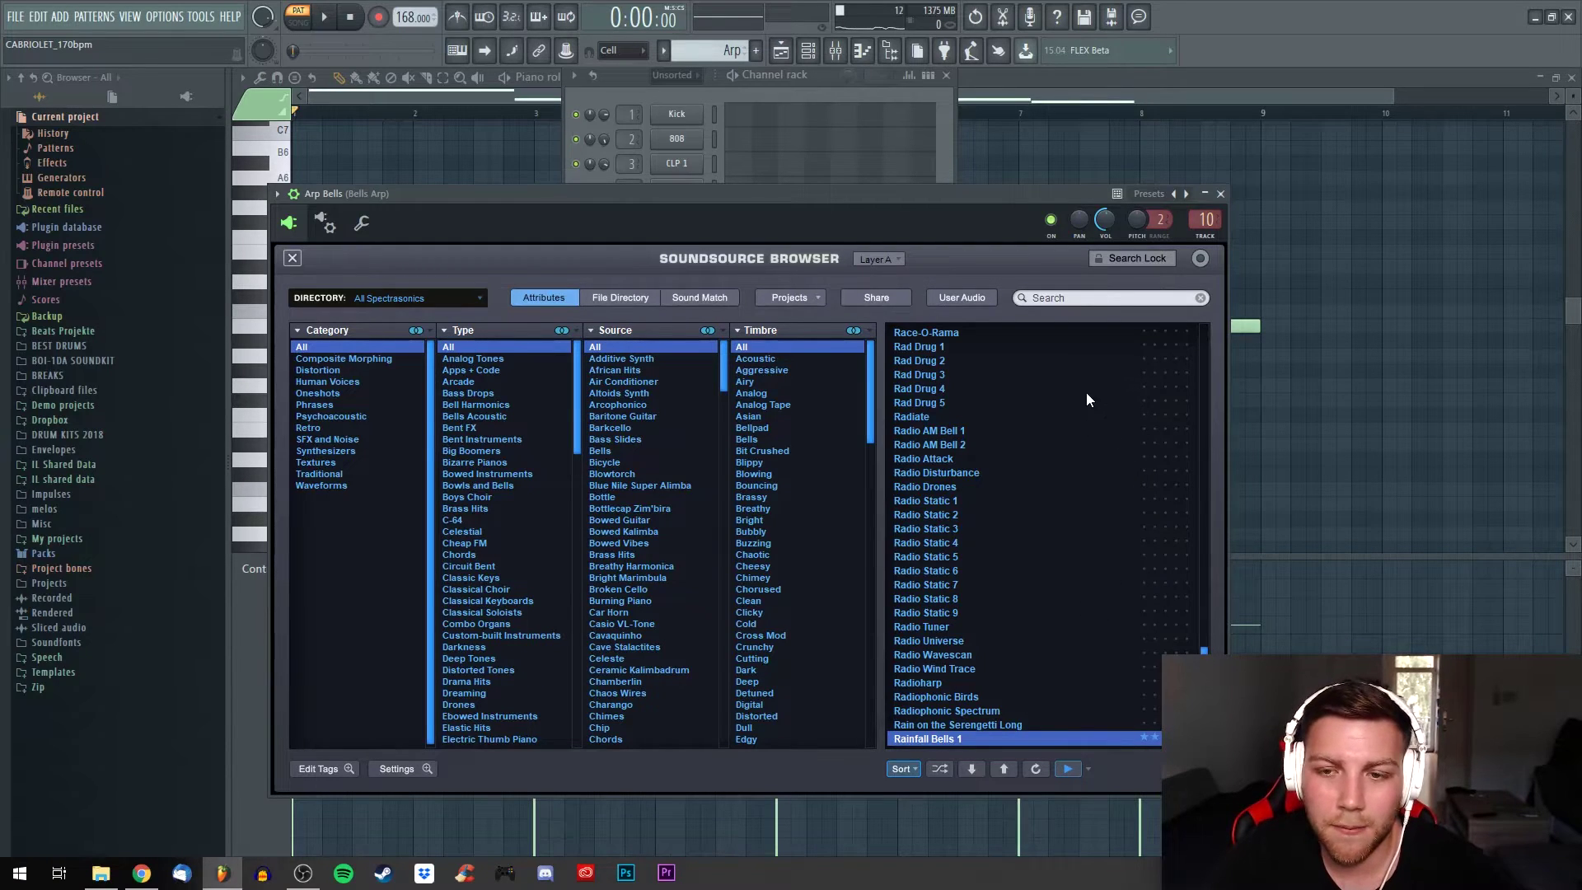
pyautogui.click(1220, 196)
pyautogui.click(696, 316)
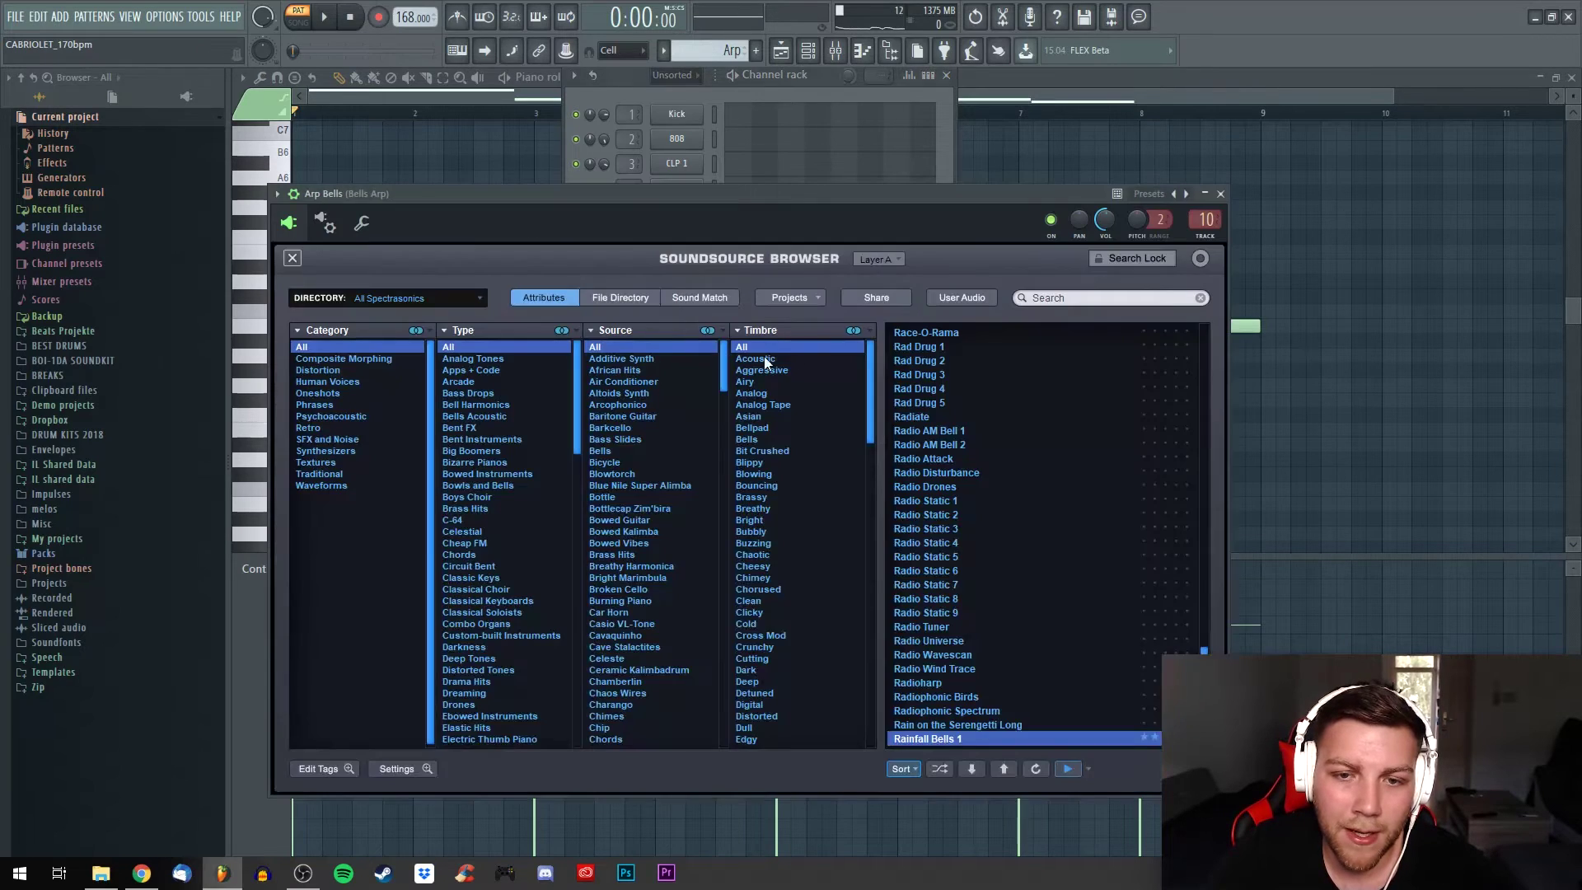
pyautogui.click(294, 258)
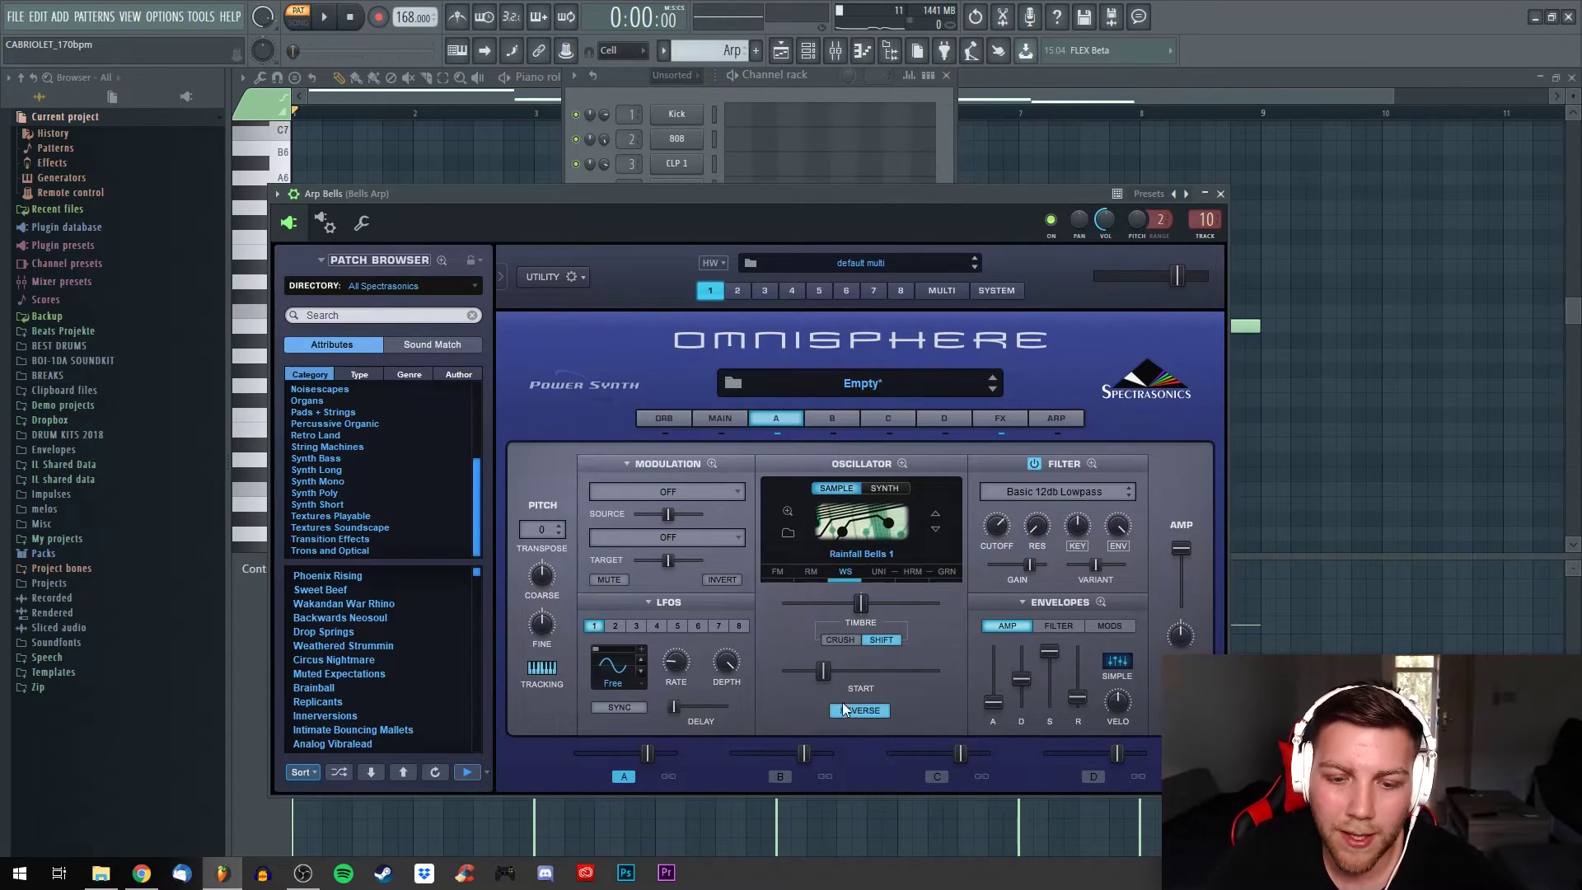
pyautogui.click(1006, 418)
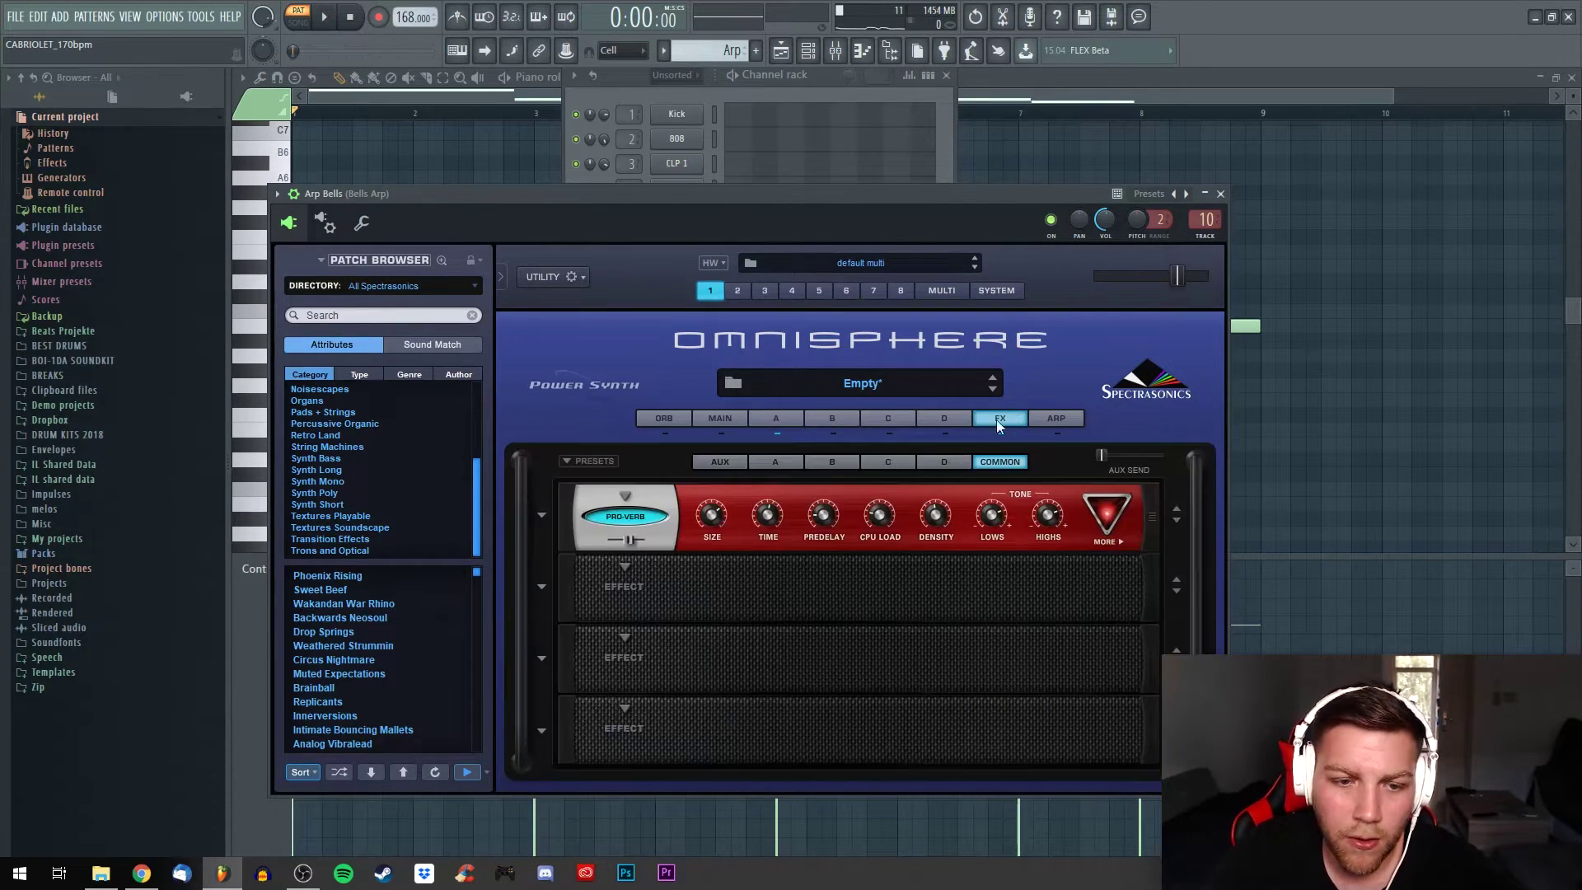
pyautogui.click(777, 418)
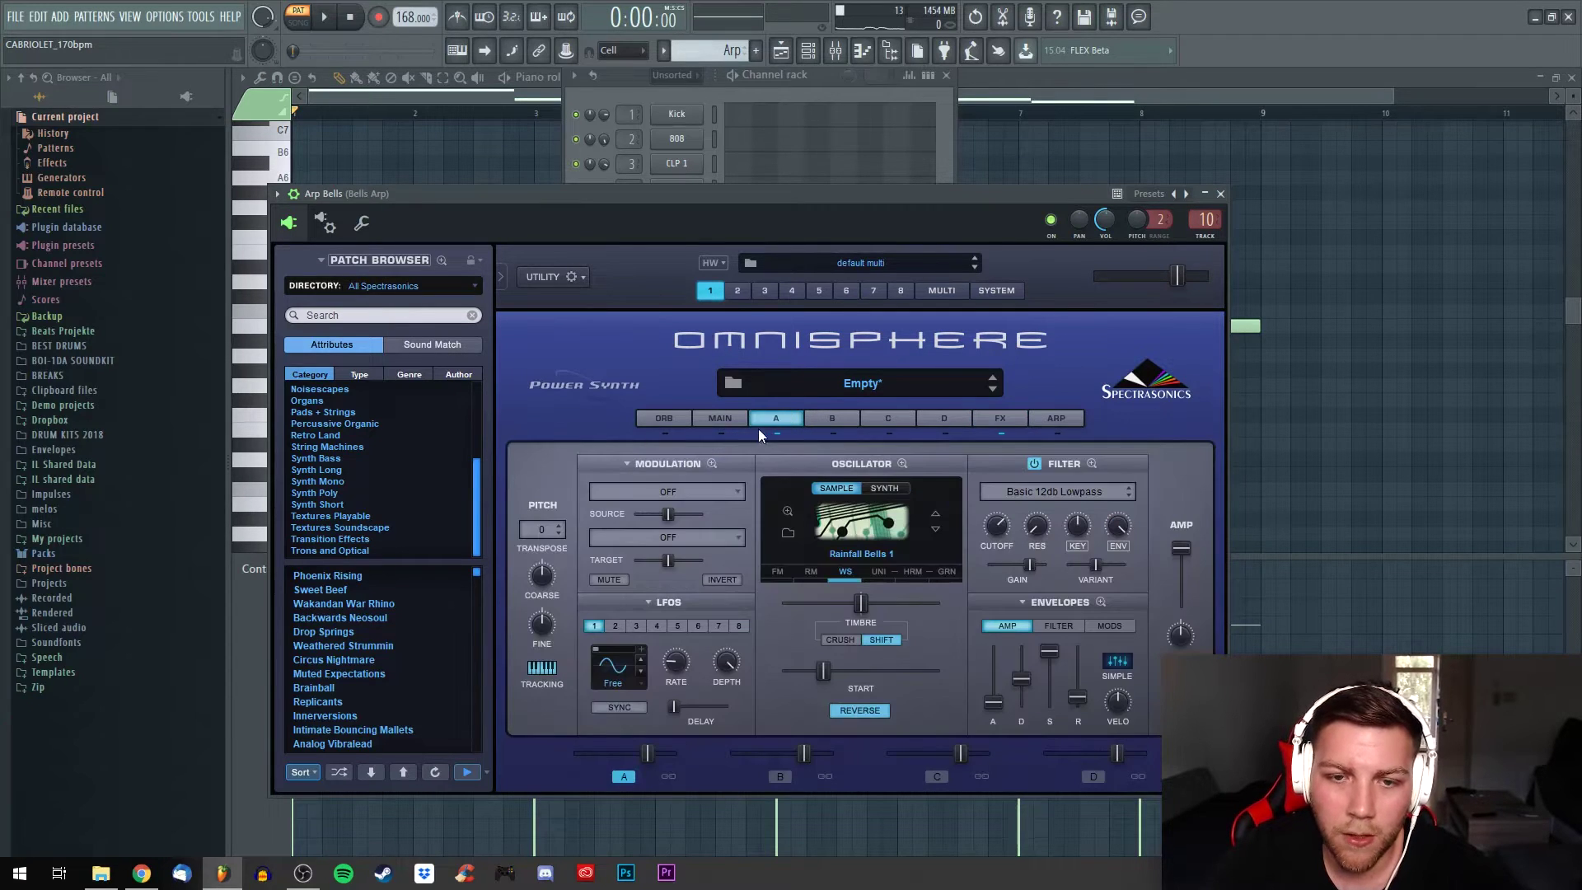
# Inspect the RC-20 Retro Color settings on the Bells Arp mixer track and close the effect window
pyautogui.press('F9')
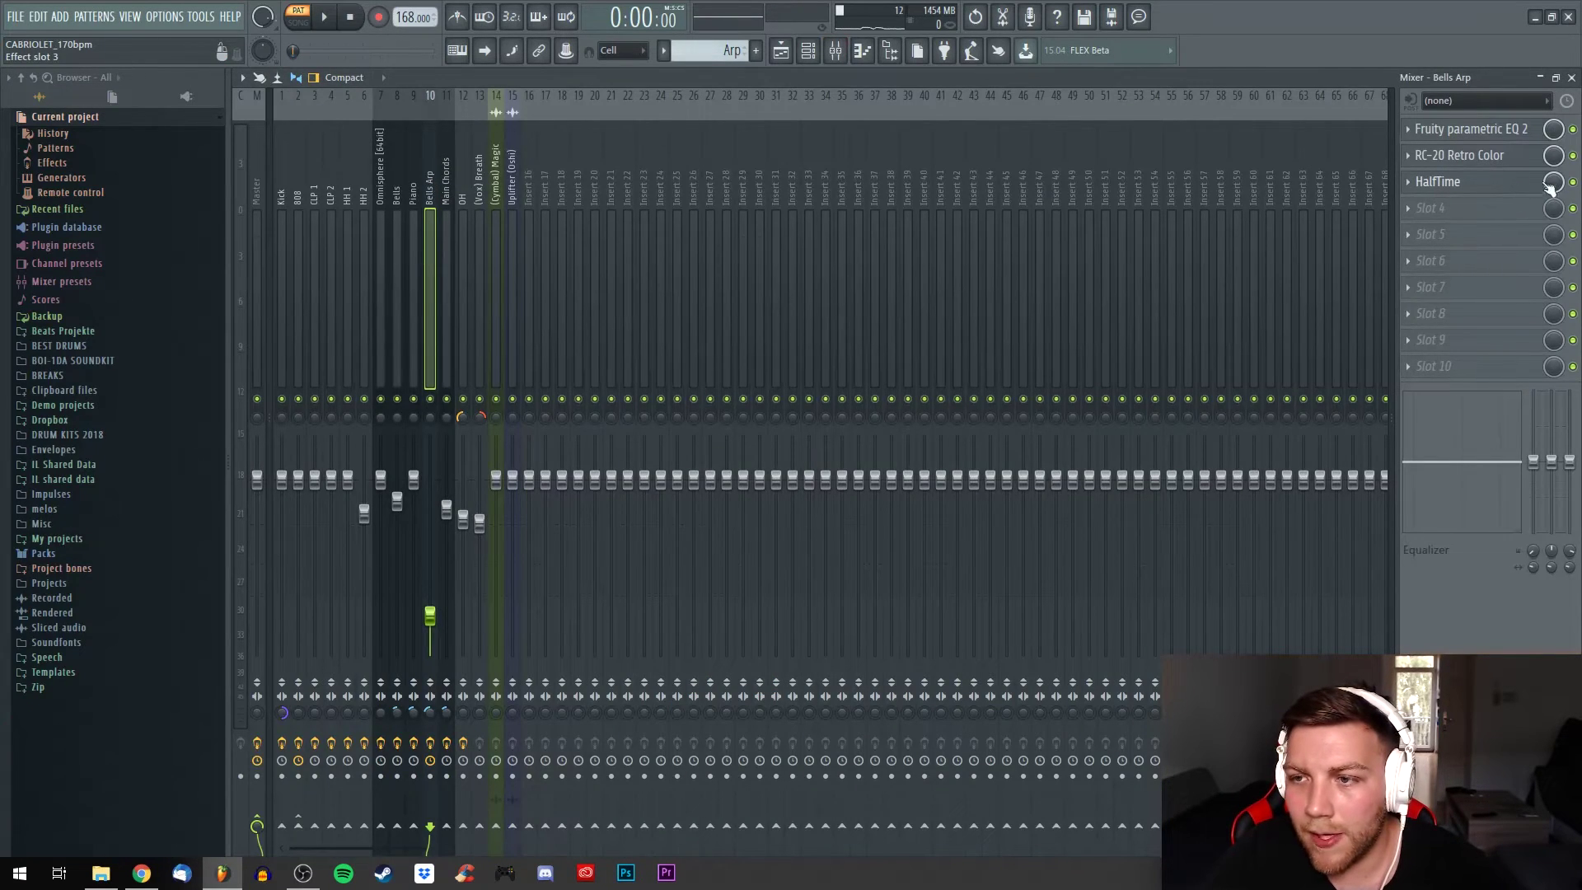
pyautogui.click(1488, 156)
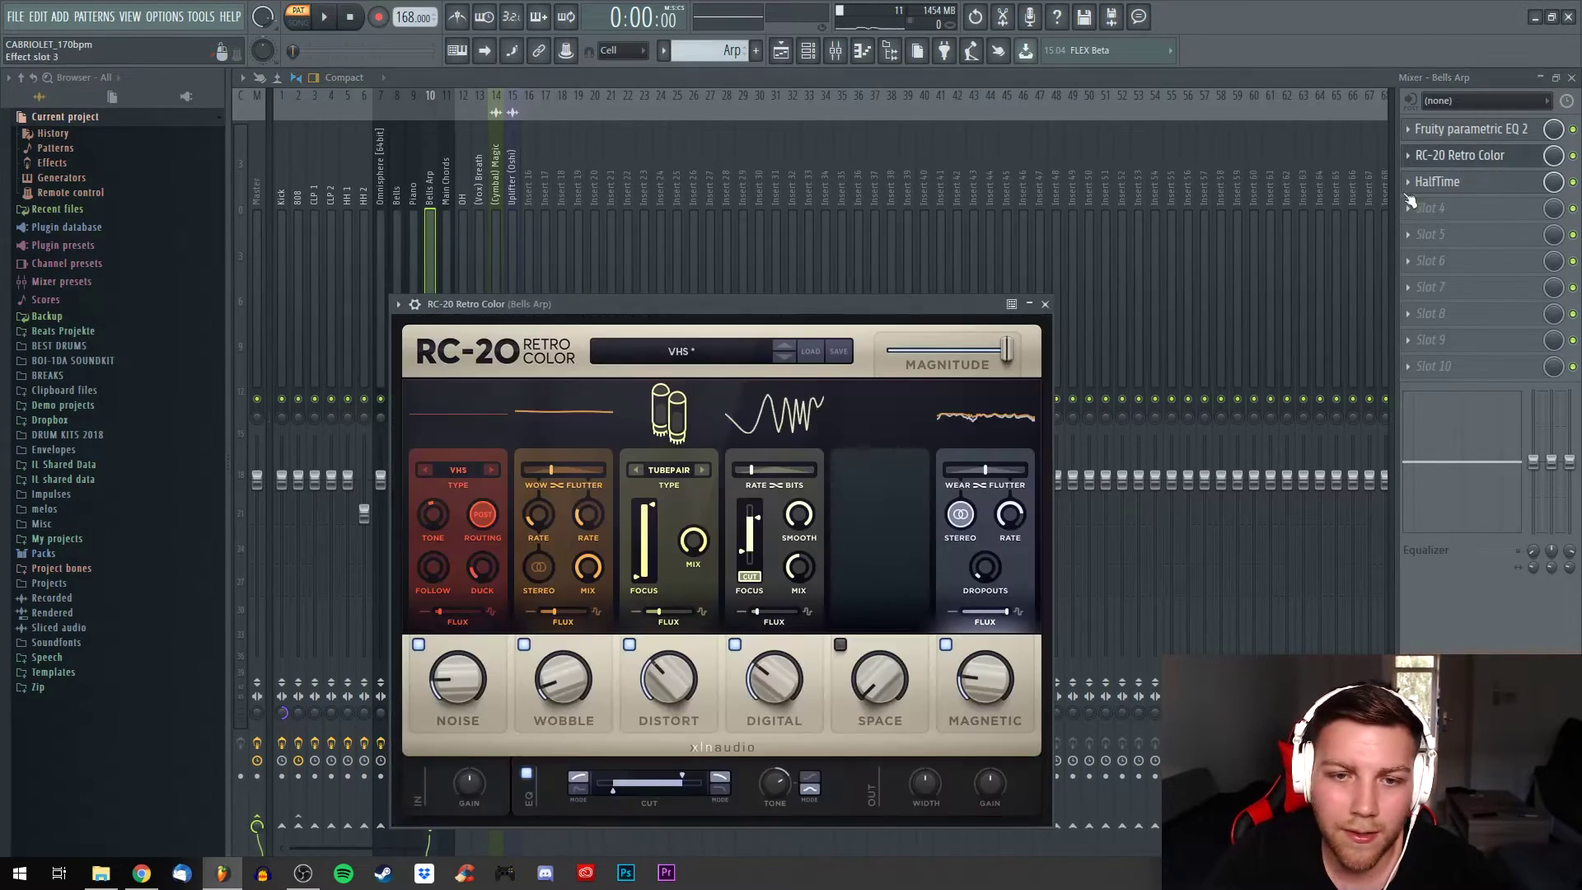
pyautogui.moveTo(813, 305); pyautogui.dragTo(873, 215)
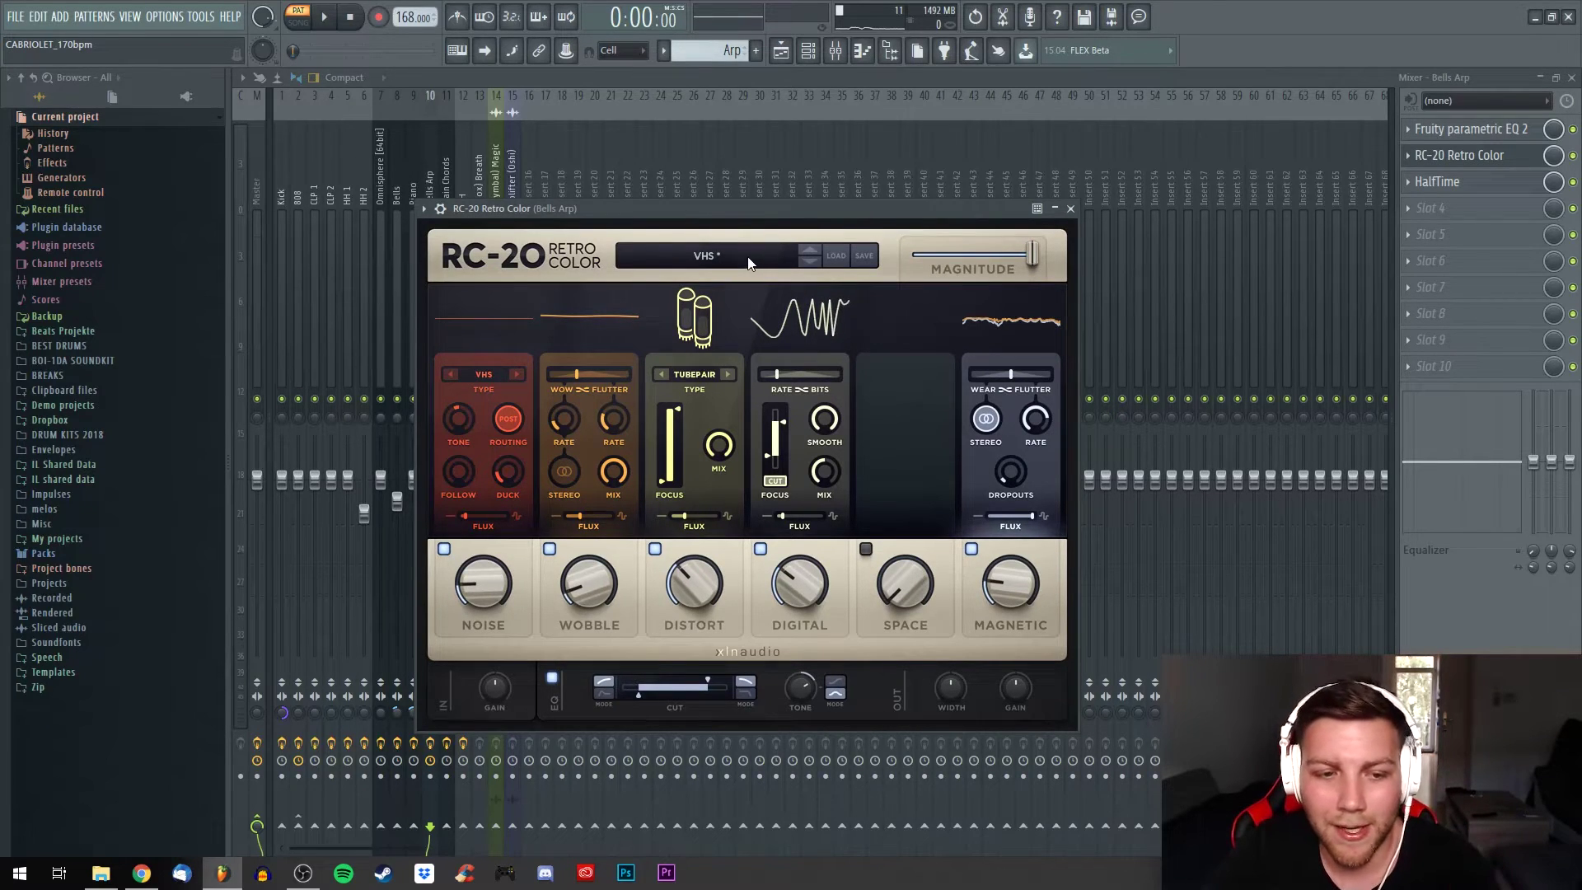
pyautogui.moveTo(792, 210); pyautogui.dragTo(831, 215)
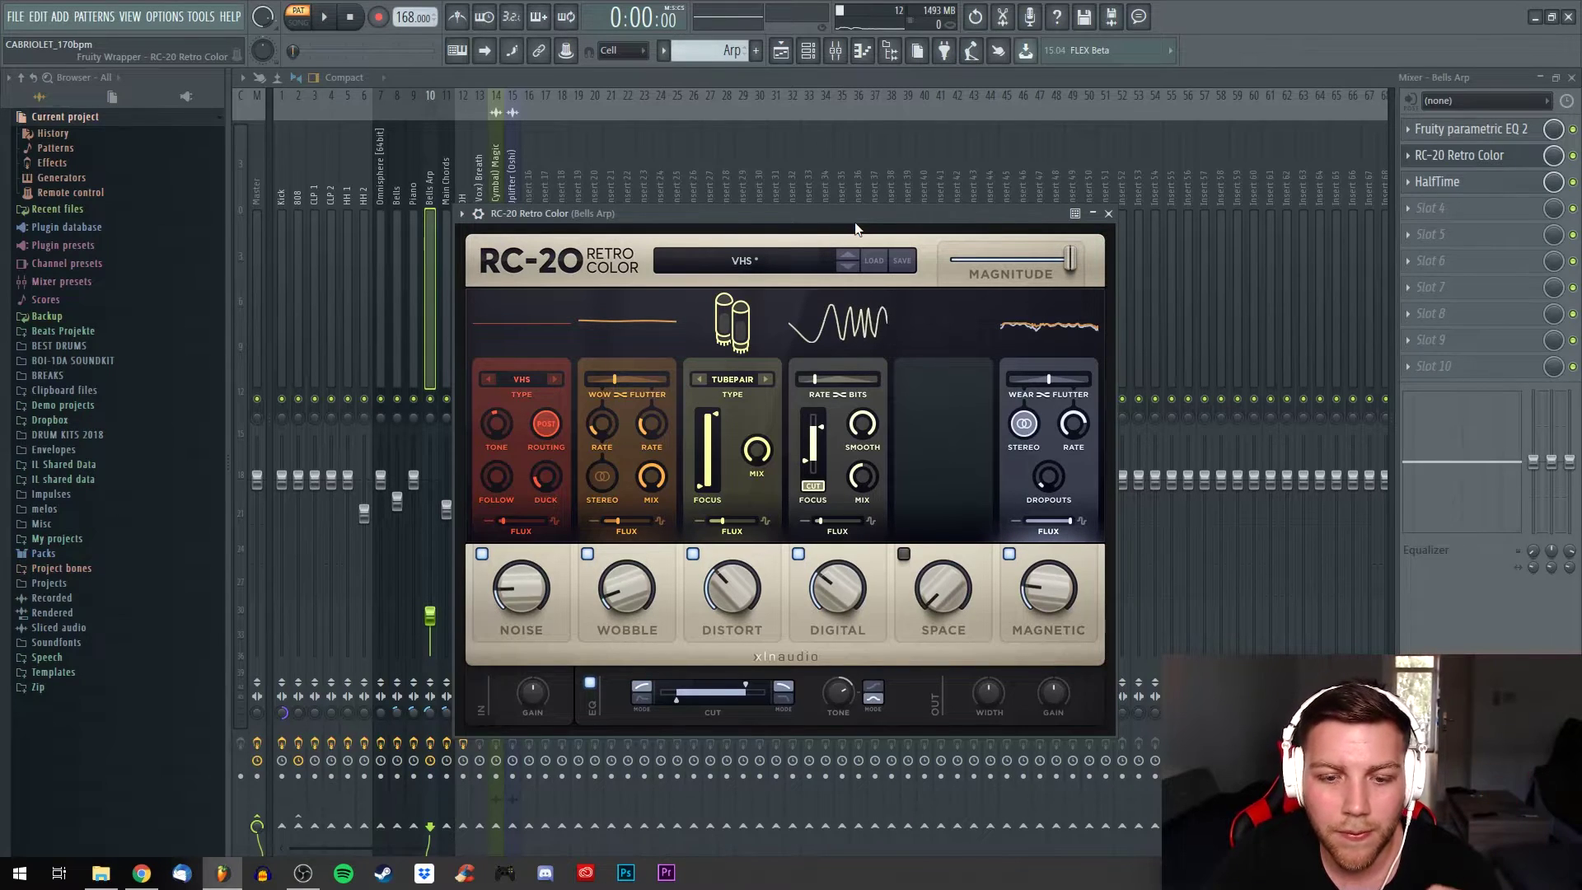
pyautogui.click(1109, 214)
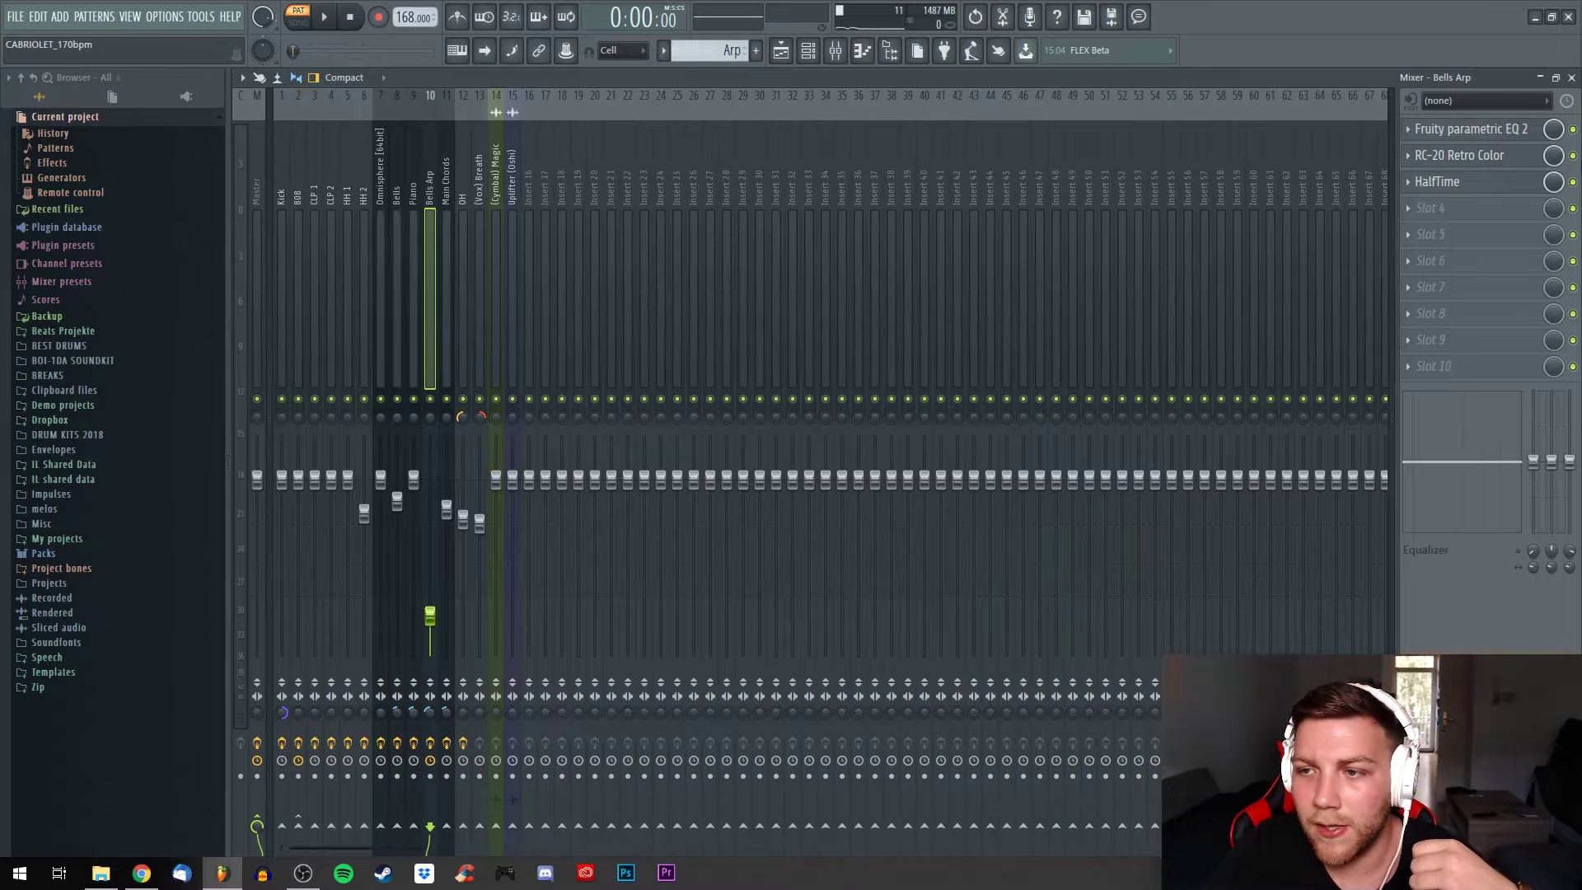
# Compare the Arp playback with RC-20 Retro Color and HalfTime bypassed and enabled, leaving both effects on
pyautogui.press('space')
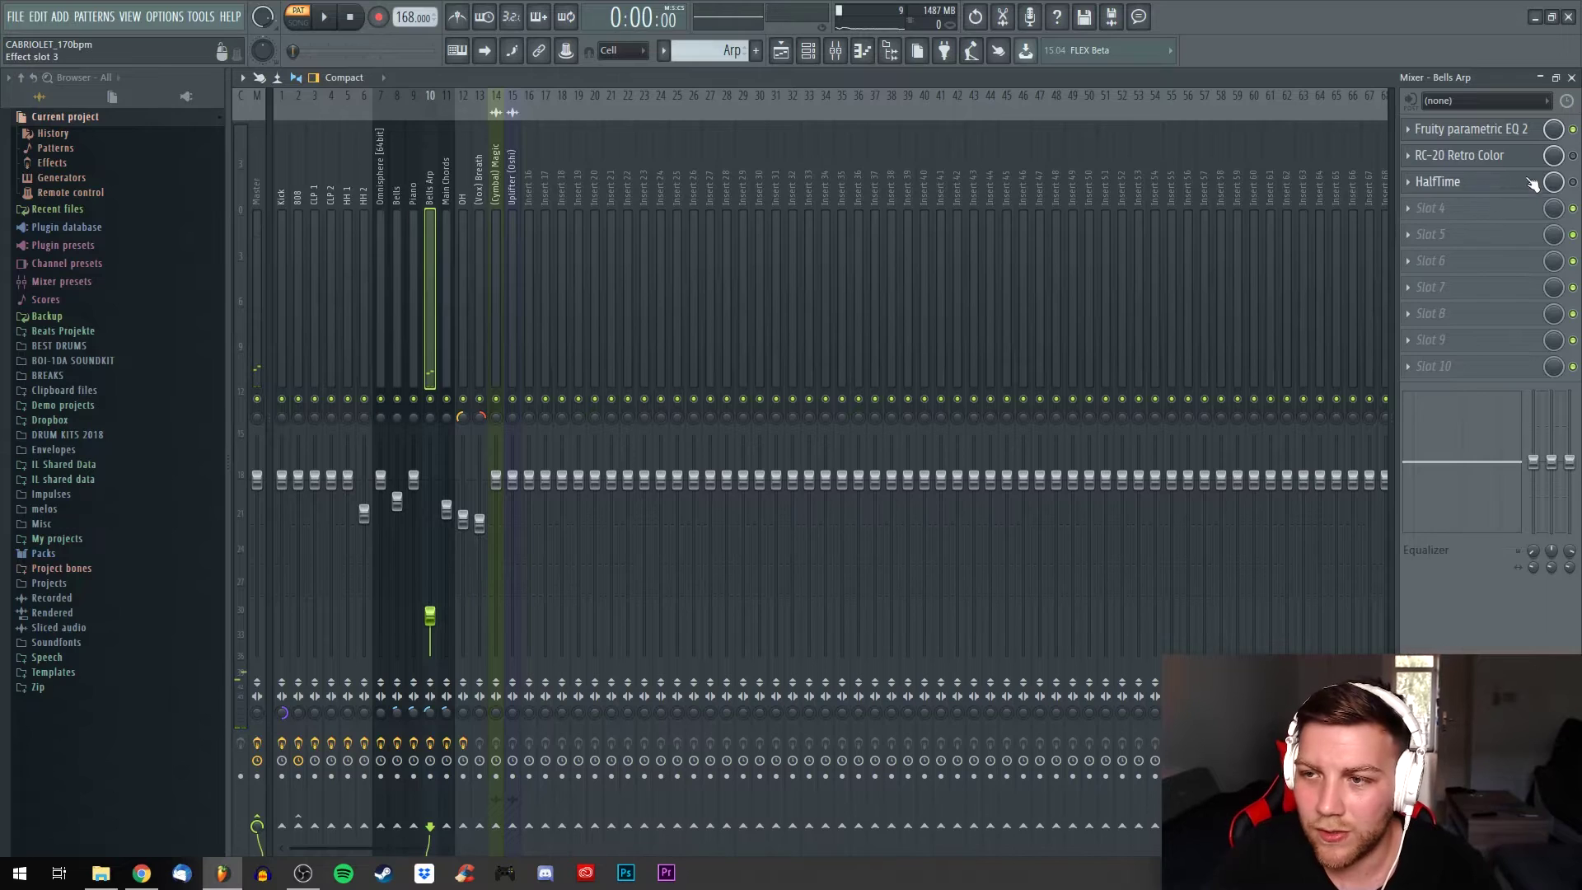
pyautogui.click(1573, 180)
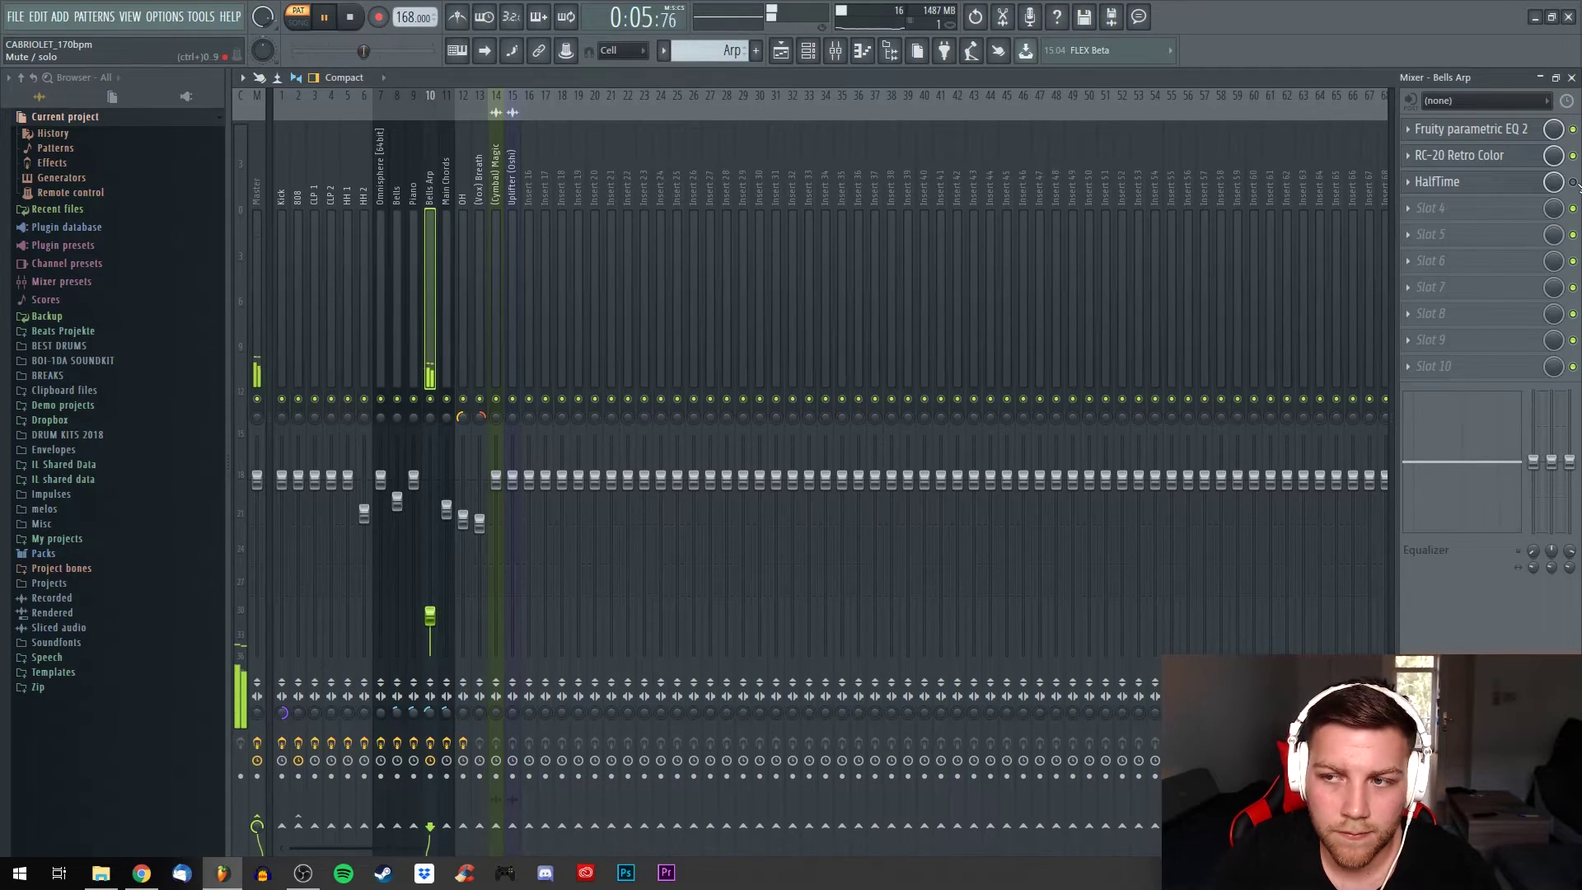
pyautogui.press('space')
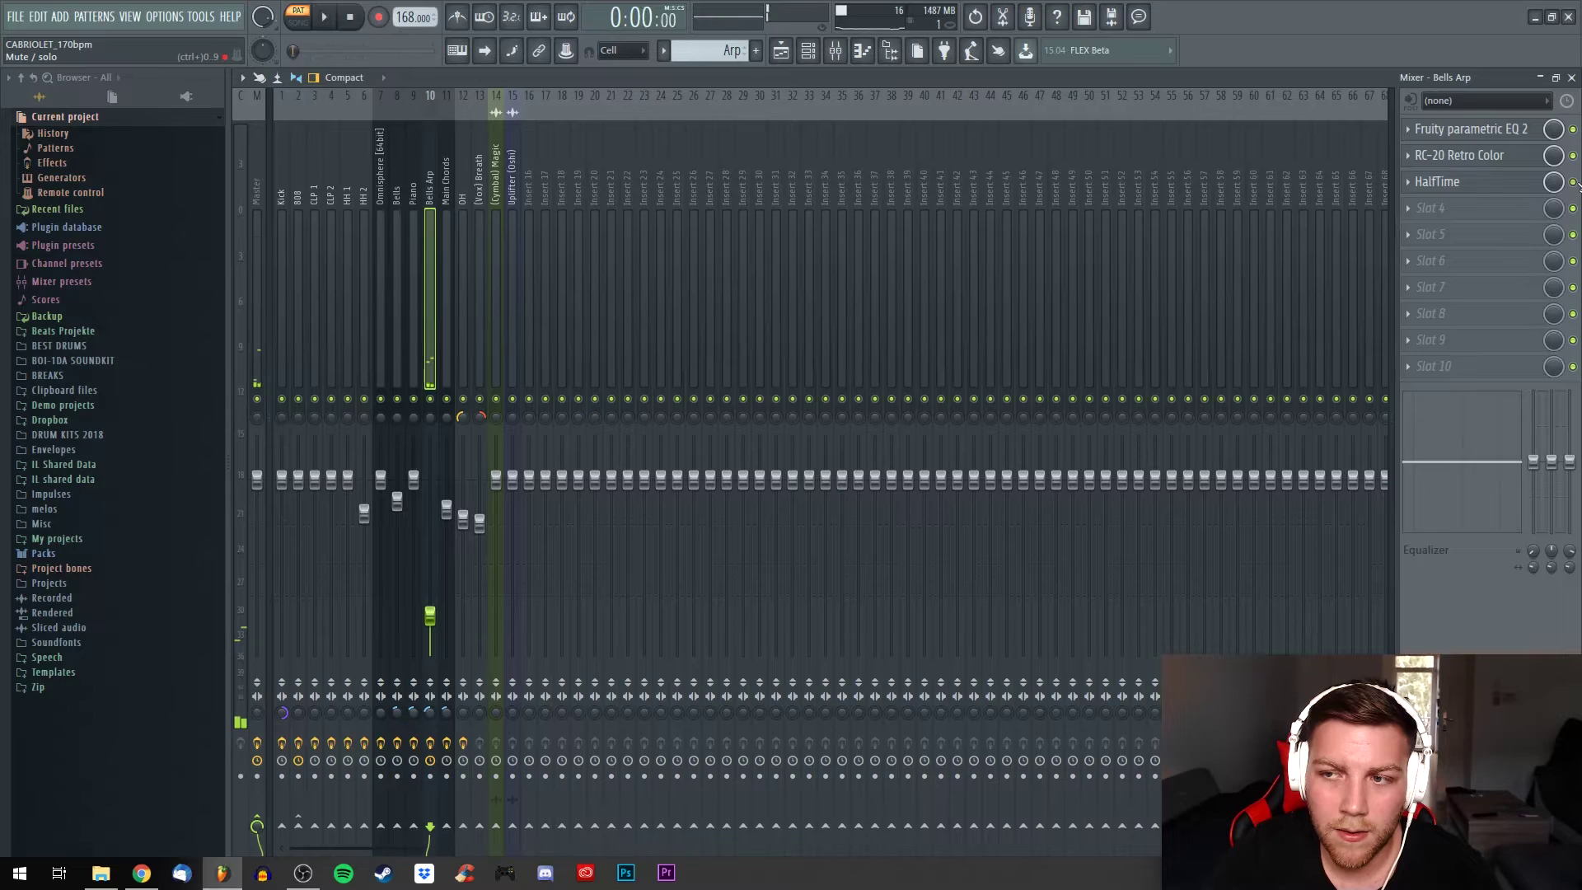
pyautogui.press('space')
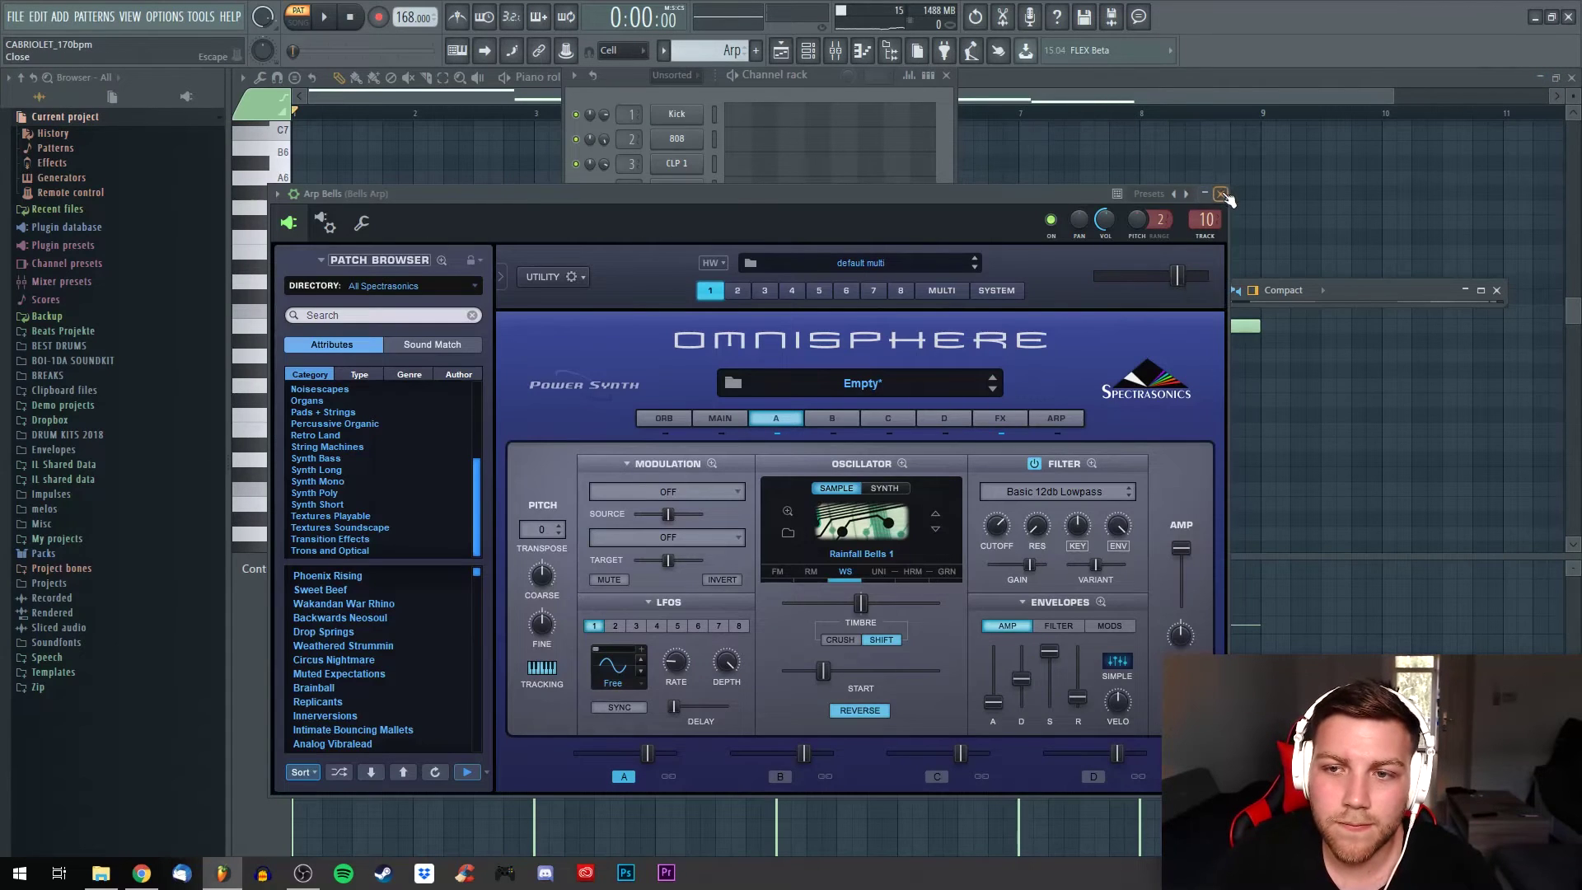
# Solo the Kick, 808, CLP 1, CLP 2, HH 1, HH 2, OH and (Vox) Breath tracks, and shorten the playlist time selection to Hook 1's first half
pyautogui.click(1221, 193)
pyautogui.click(781, 51)
pyautogui.scroll(-2, 743, 97)
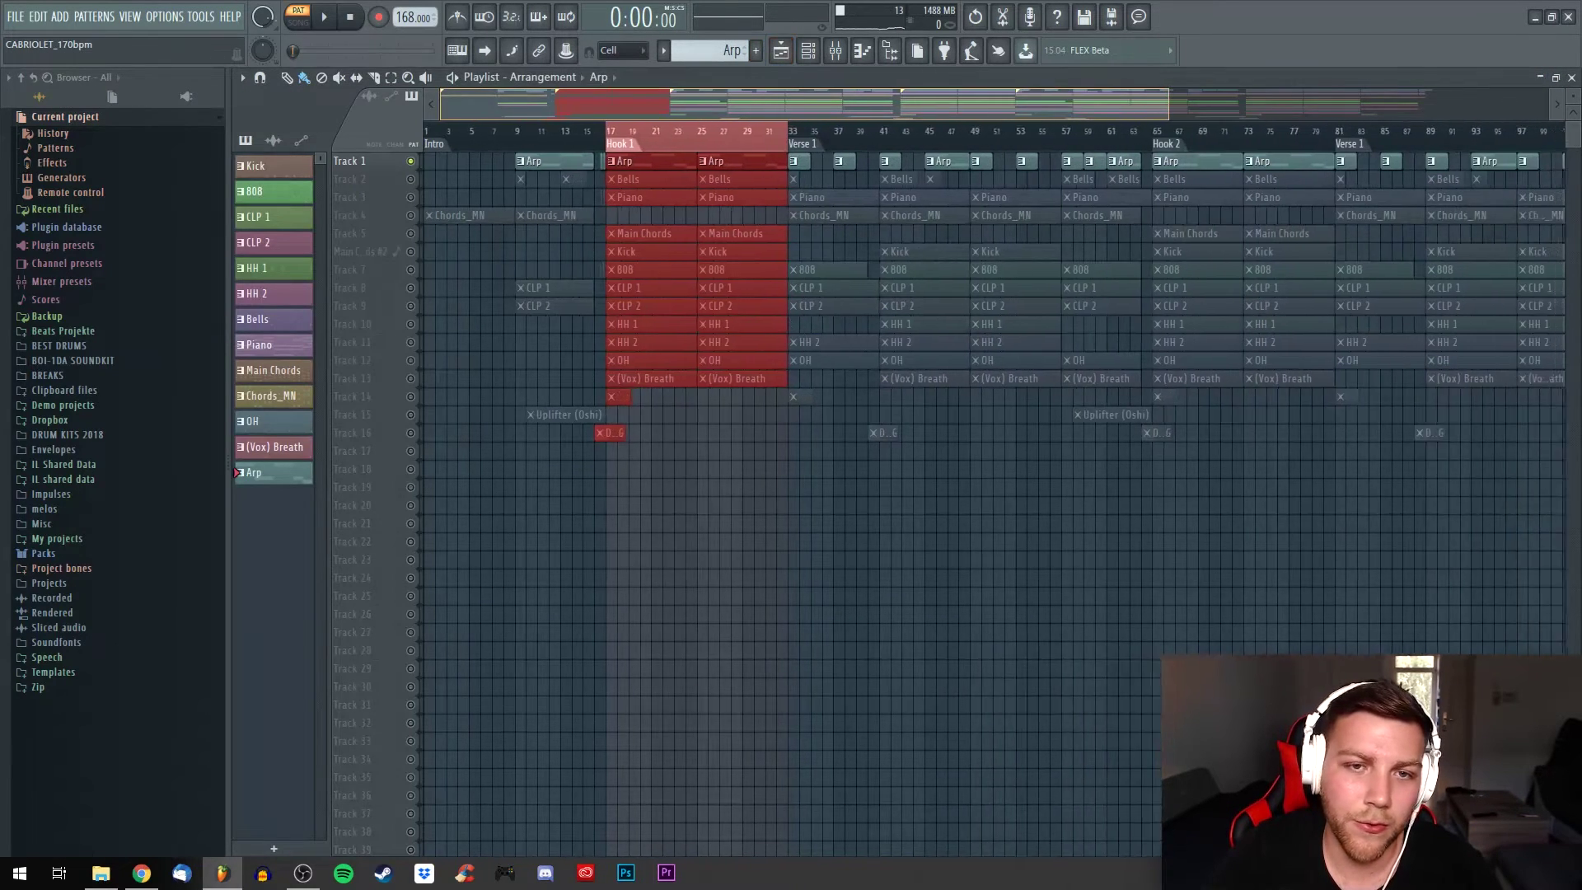
pyautogui.scroll(-1, 744, 109)
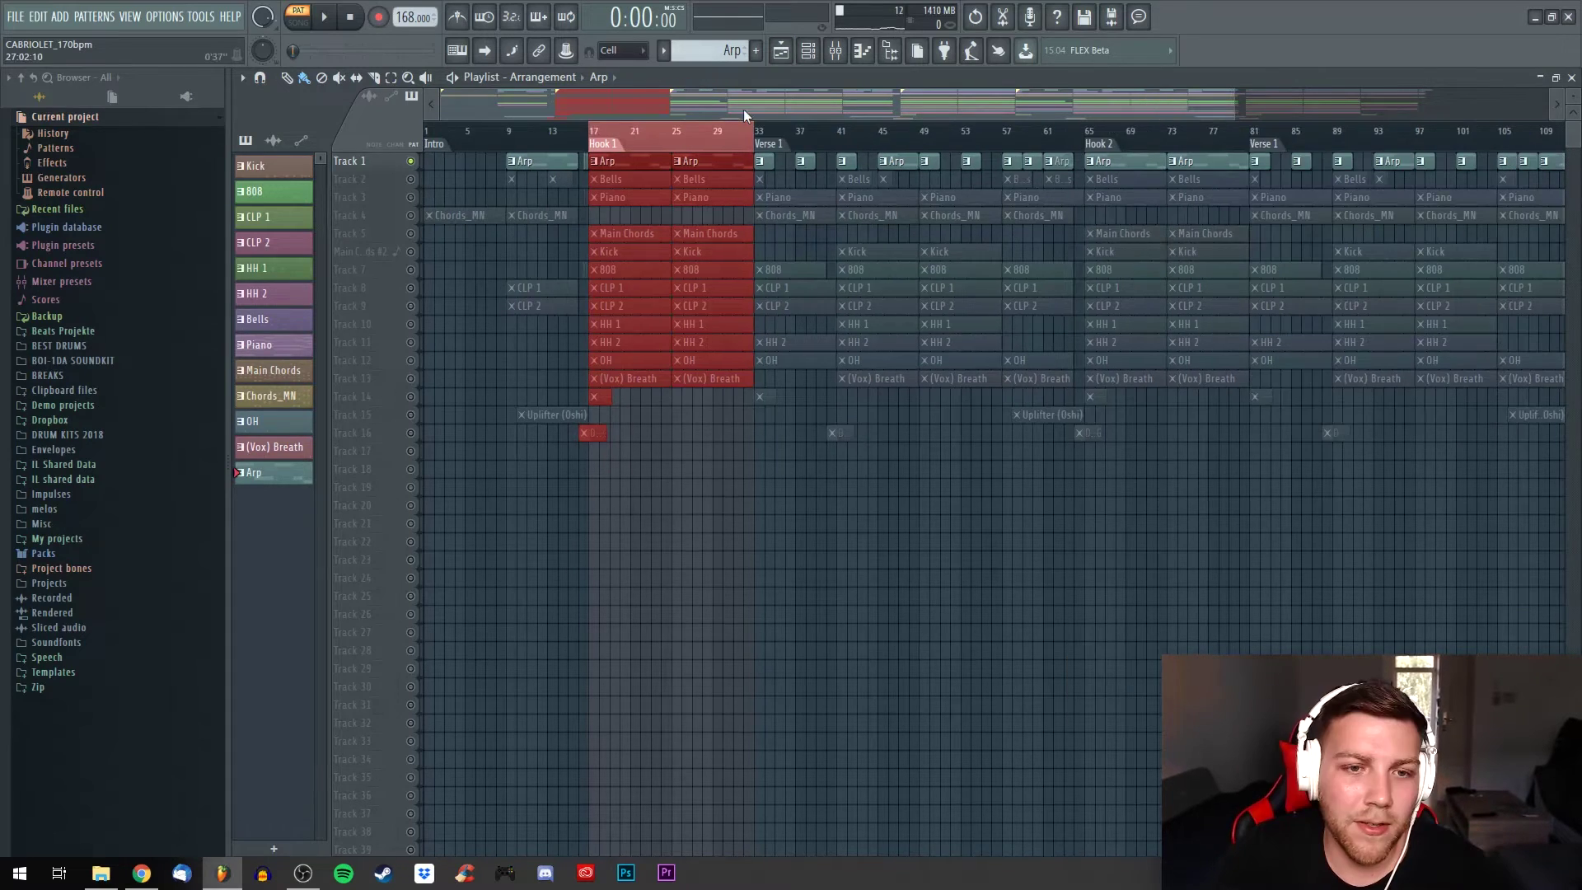
pyautogui.rightClick(410, 251)
pyautogui.click(411, 270)
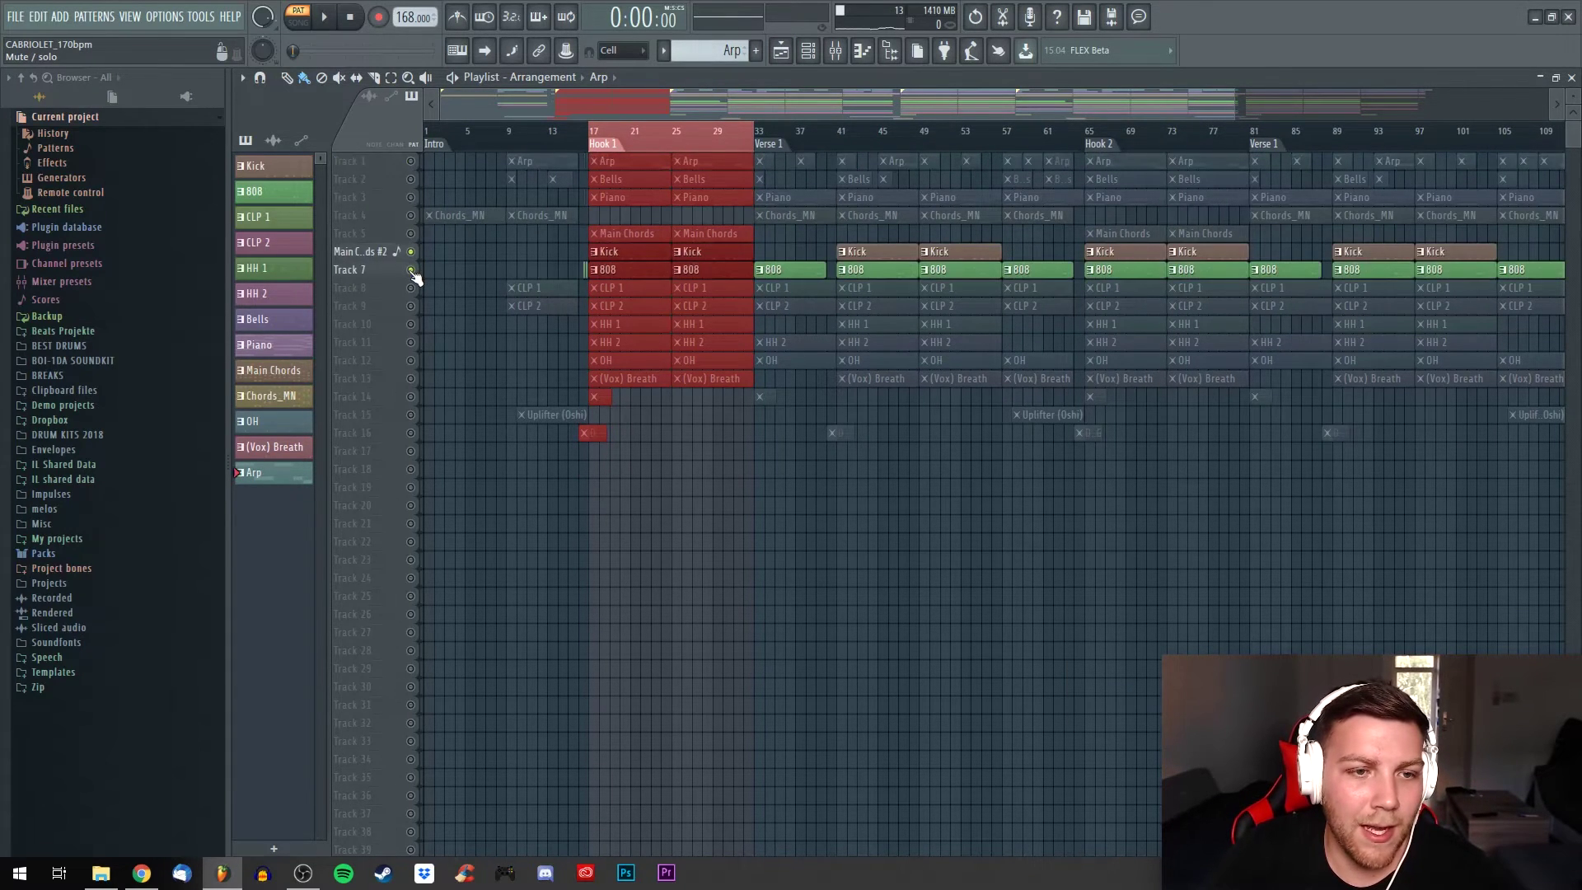
pyautogui.click(410, 287)
pyautogui.click(410, 306)
pyautogui.click(410, 324)
pyautogui.click(411, 361)
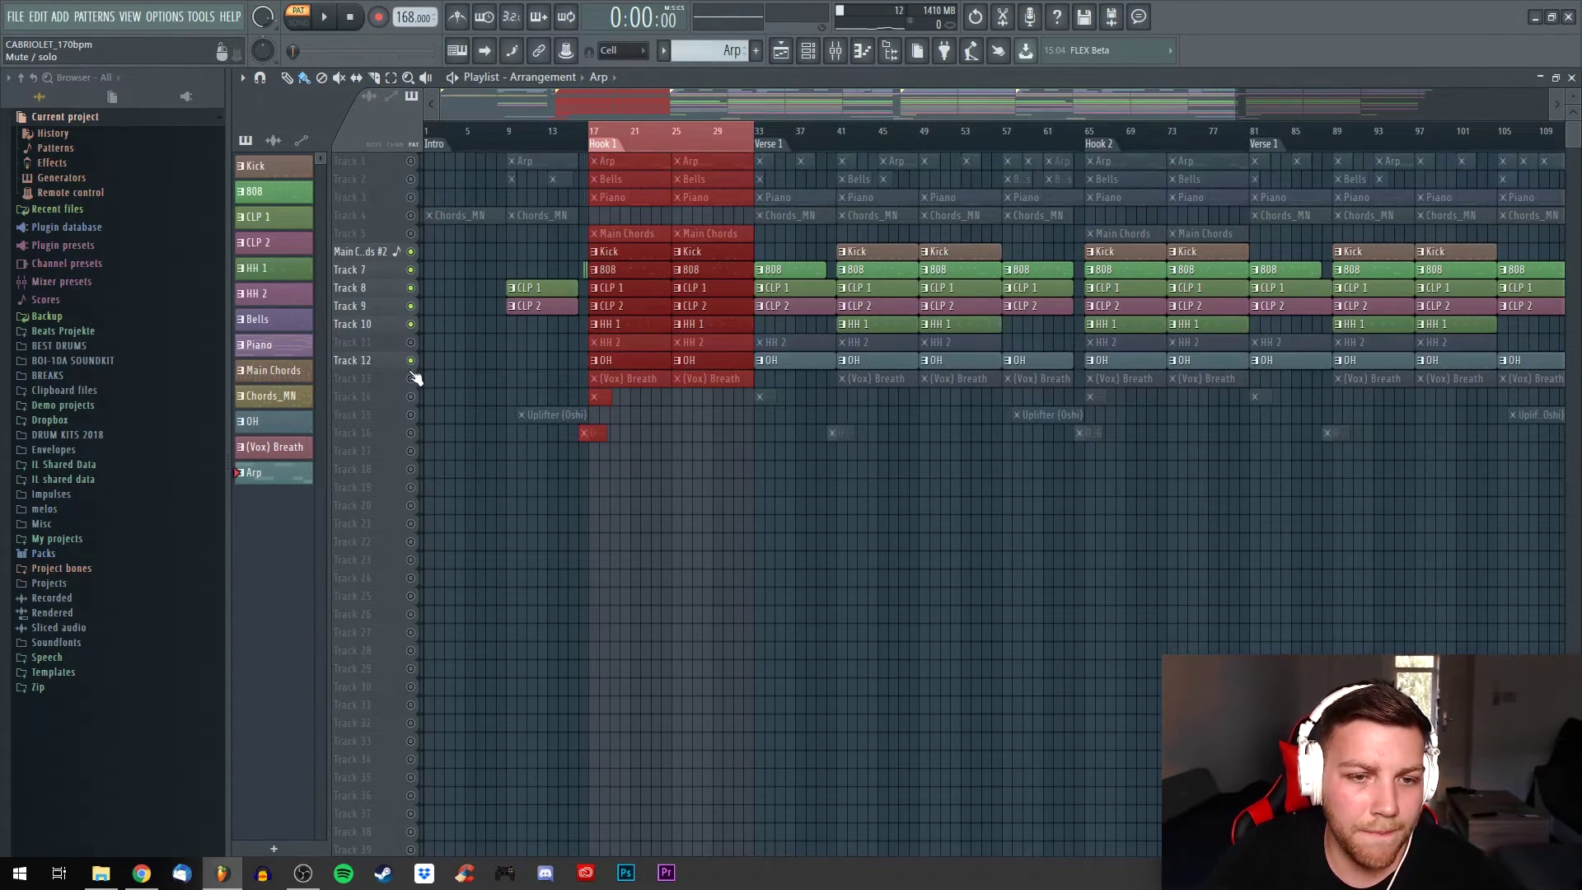
pyautogui.click(411, 342)
pyautogui.click(411, 379)
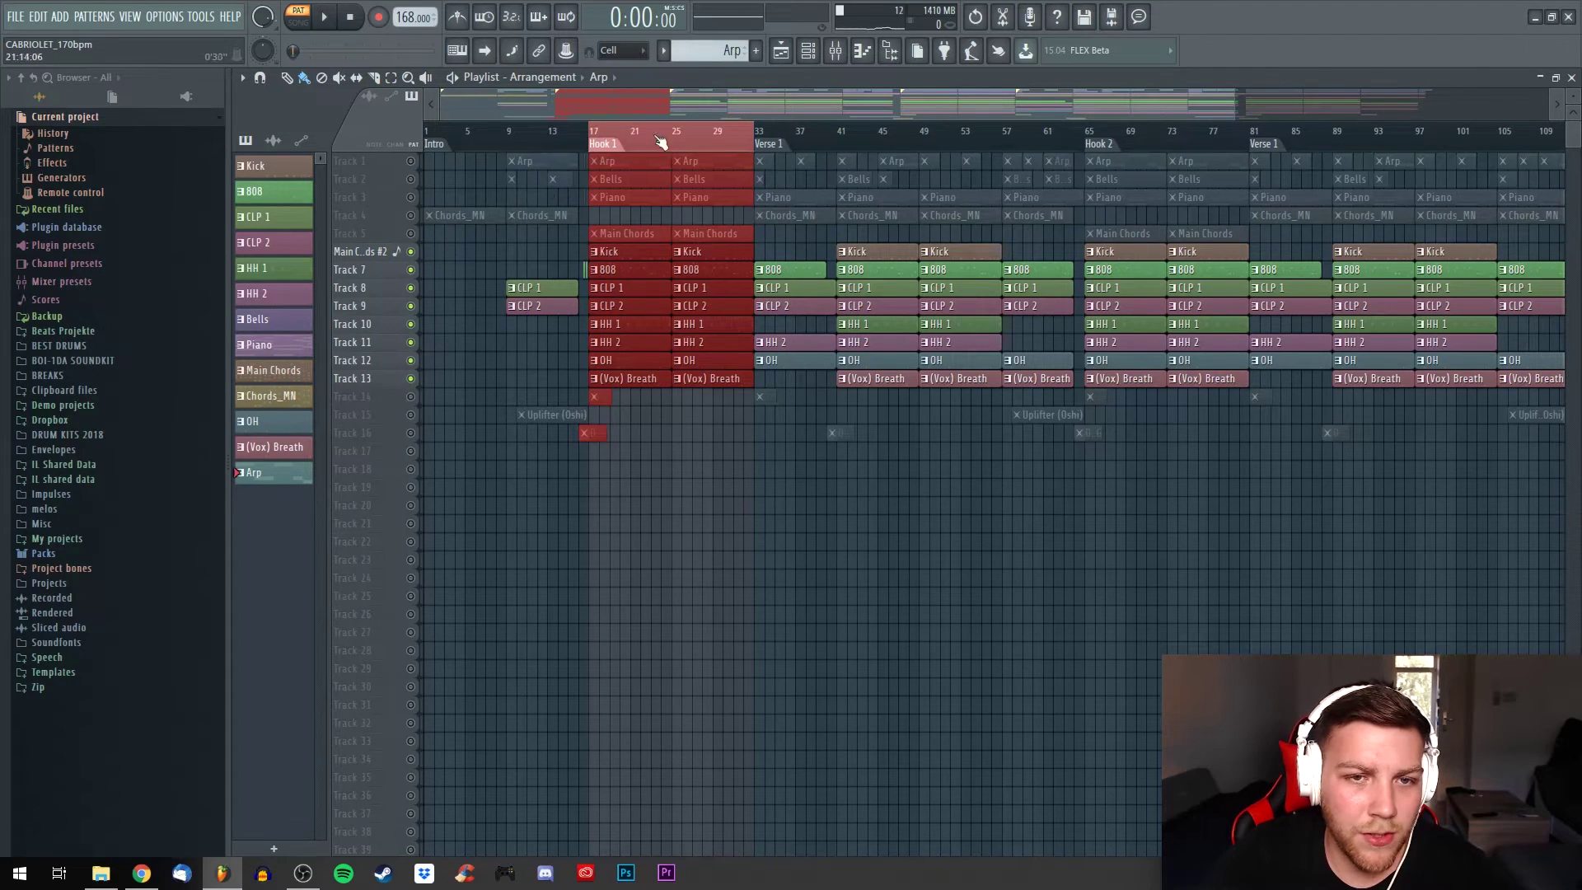
pyautogui.moveTo(747, 144); pyautogui.dragTo(673, 173)
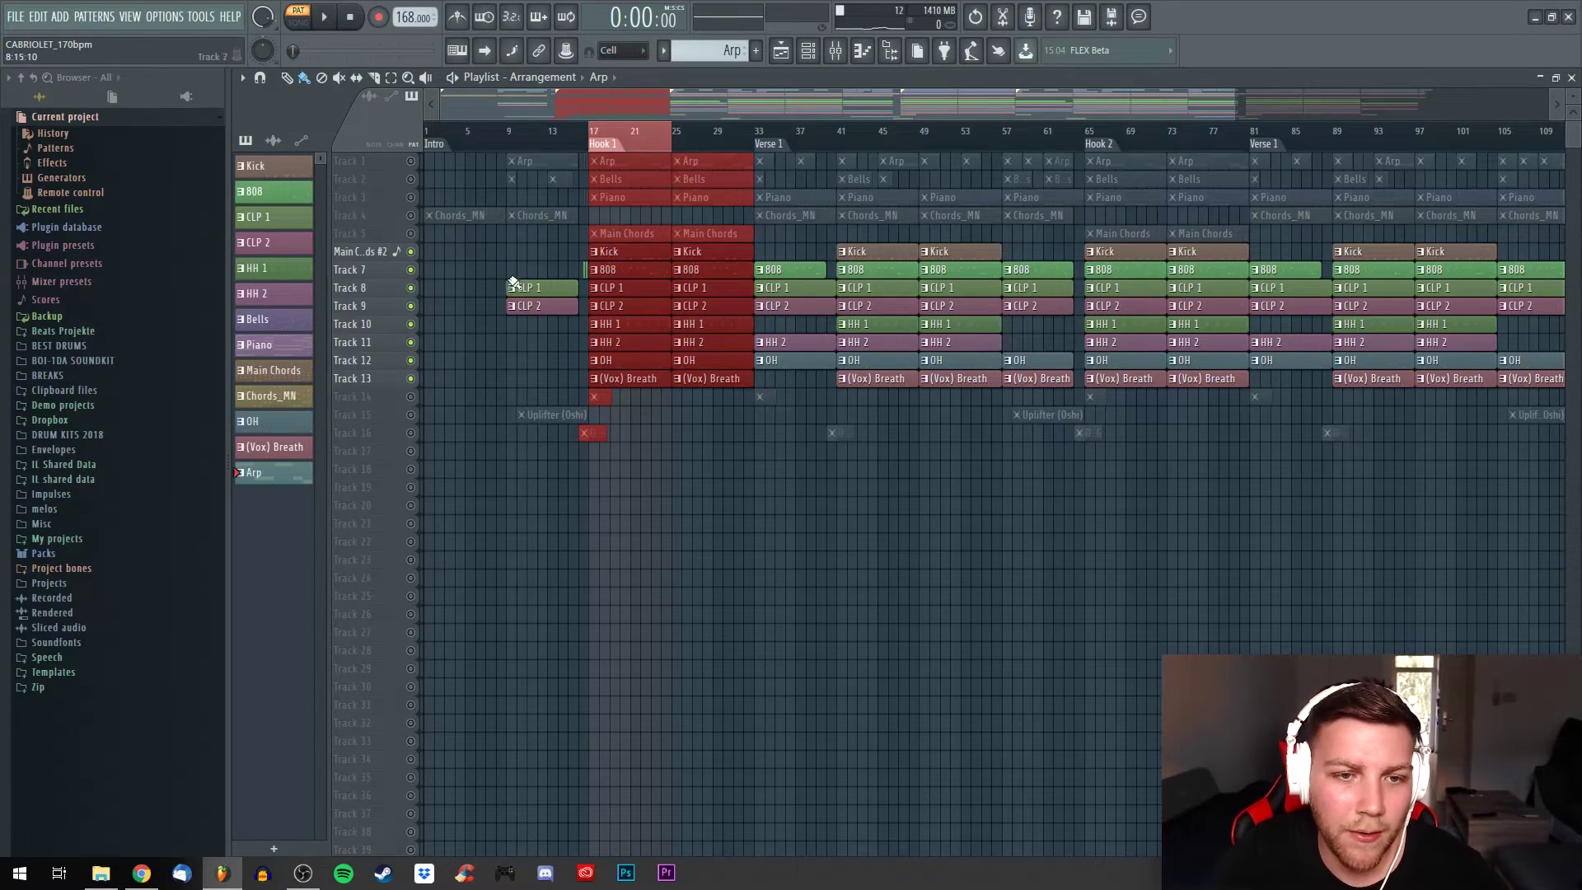
# Solo the 808 track in the playlist, select the 808 pattern and play it back
pyautogui.rightClick(411, 269)
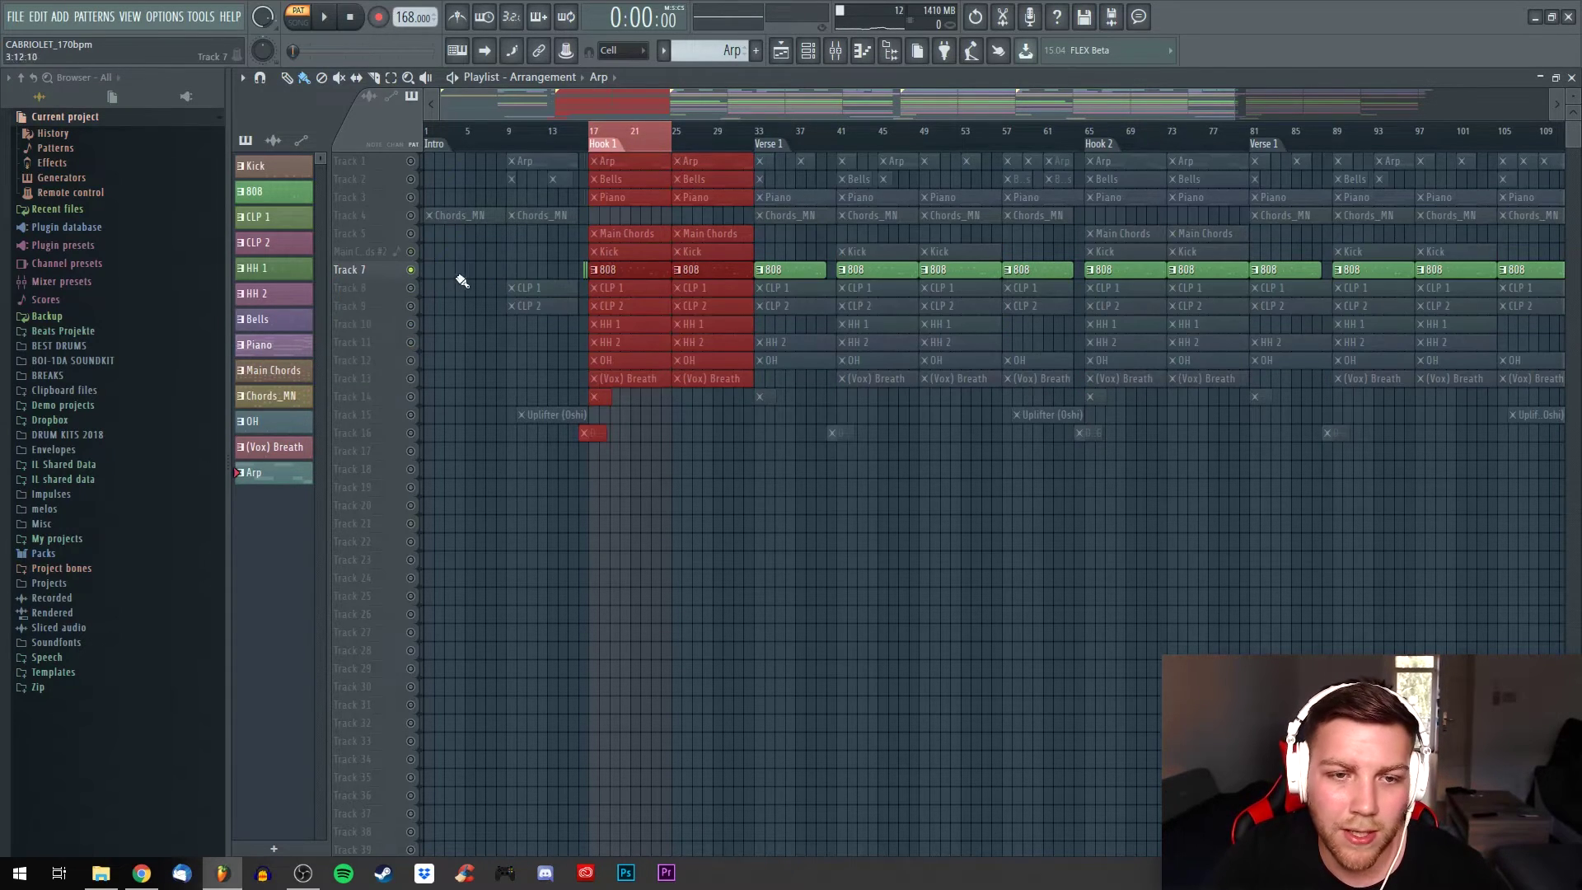
pyautogui.doubleClick(595, 270)
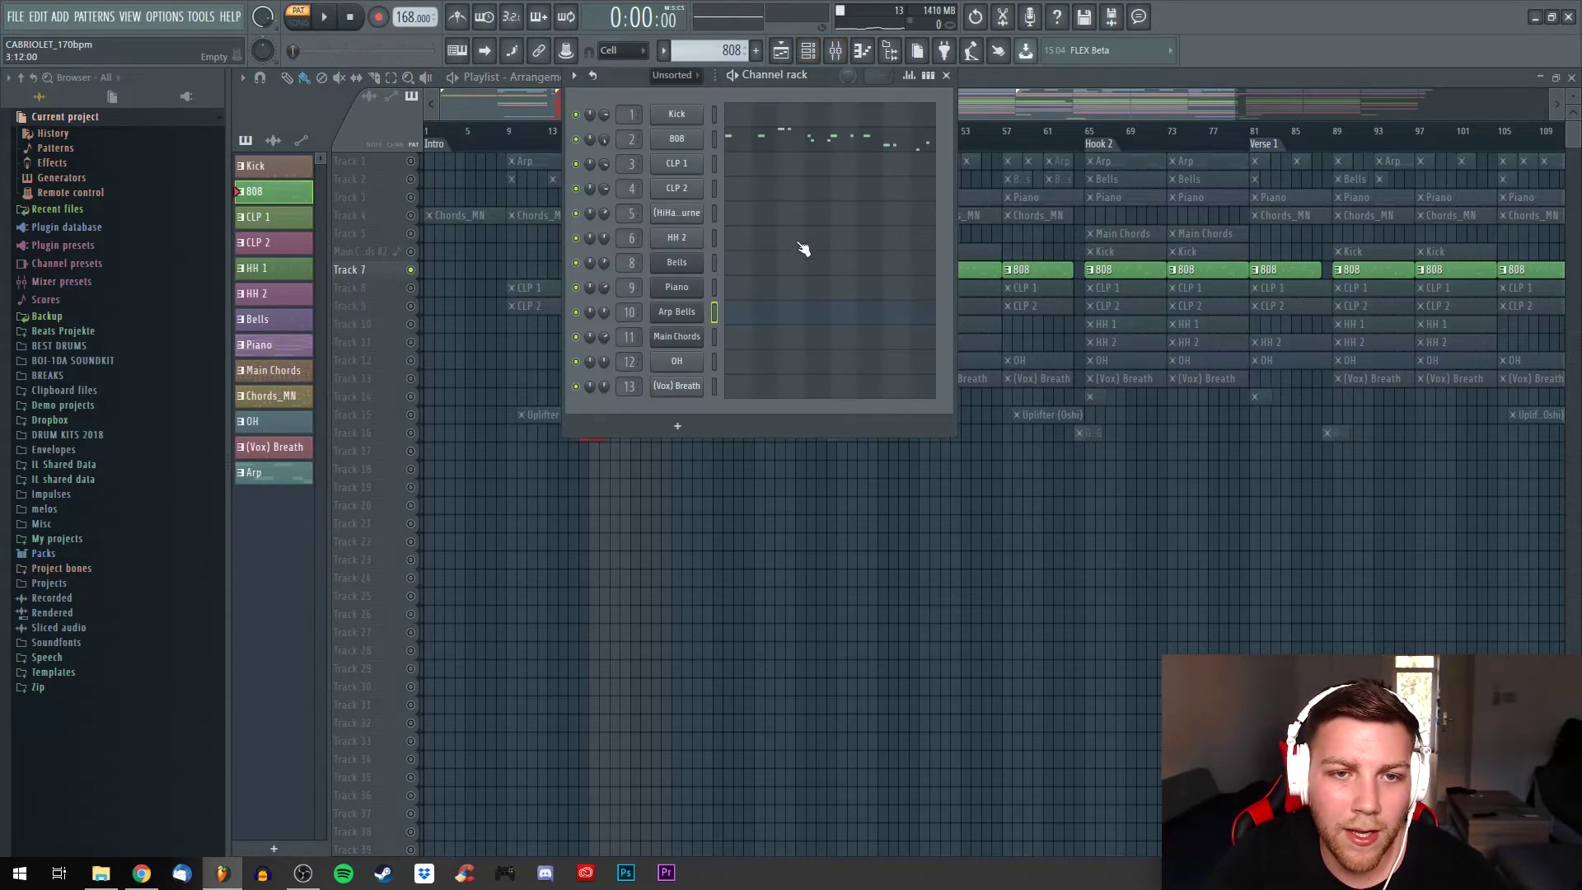
pyautogui.press('space')
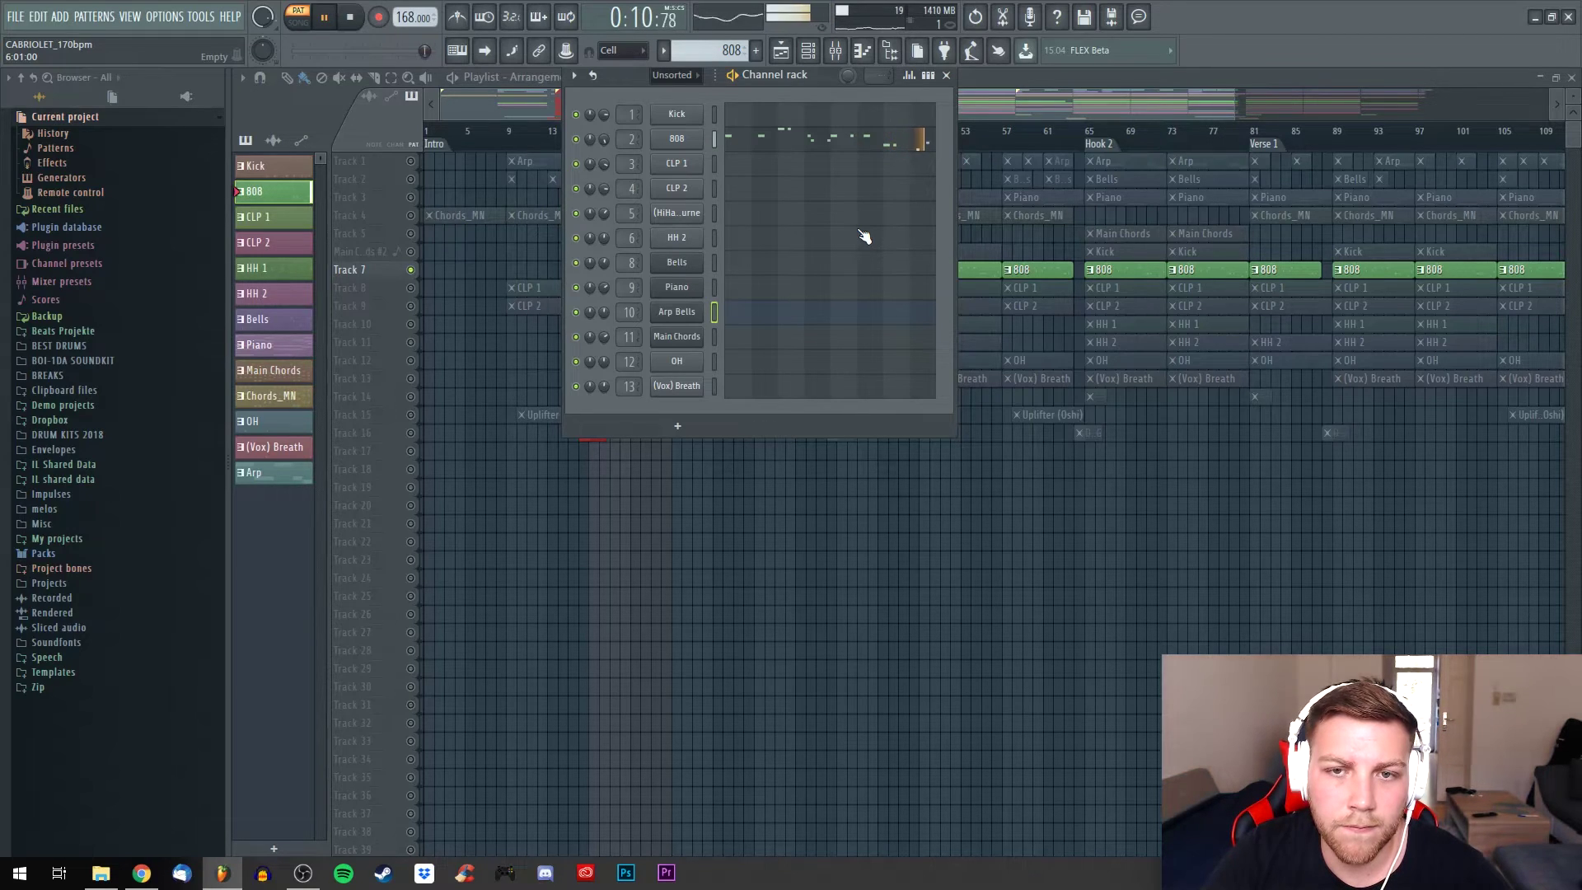
pyautogui.press('space')
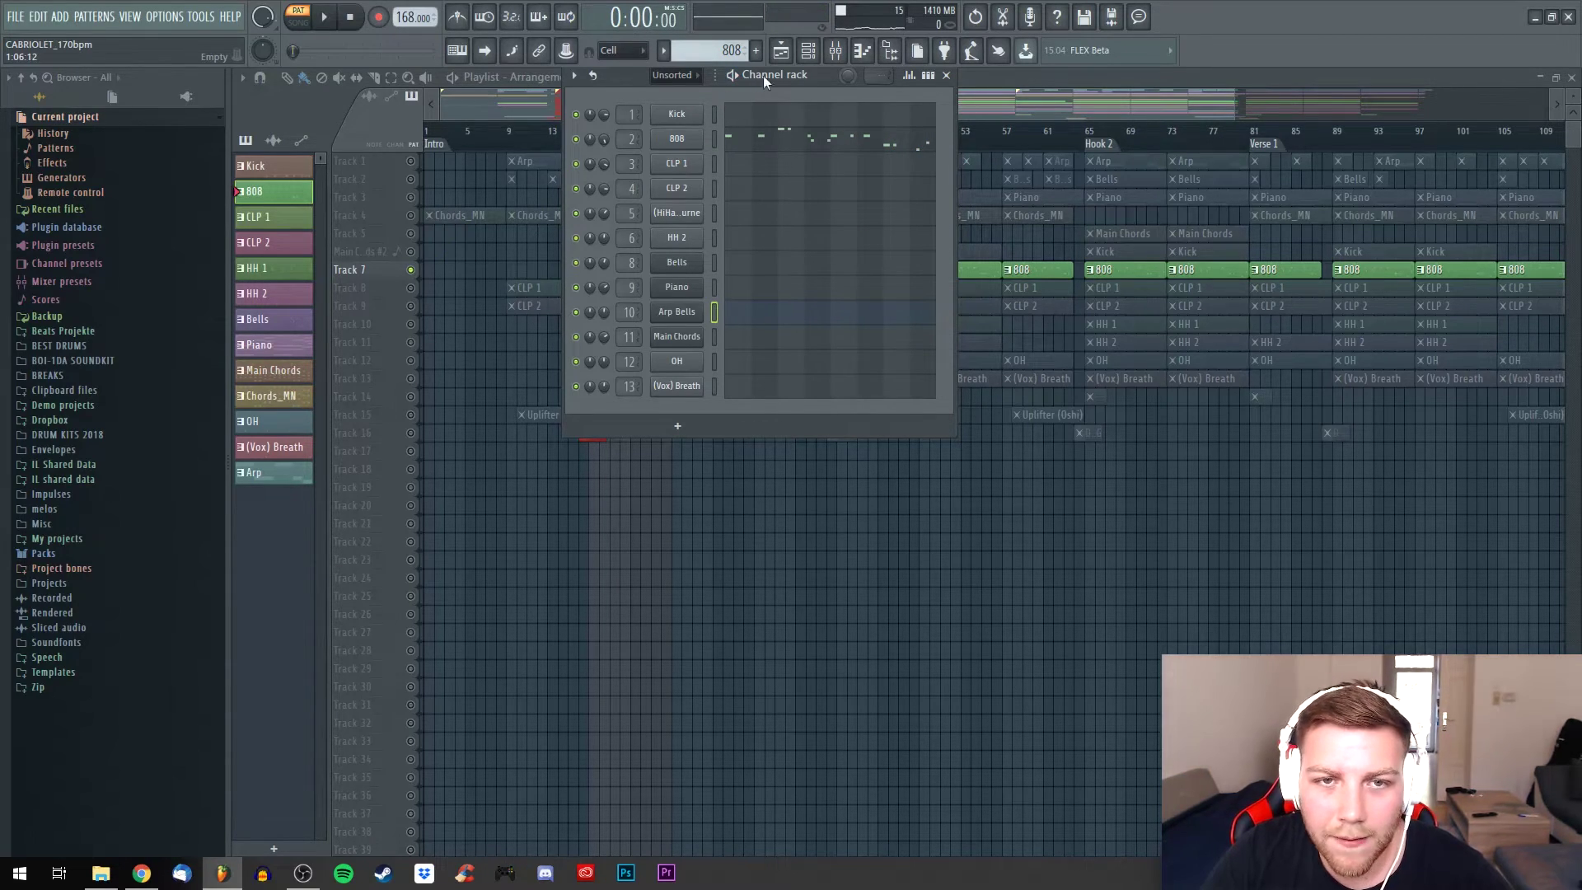
# Select the CLP 1 pattern and play it back
pyautogui.press('KP_Add')
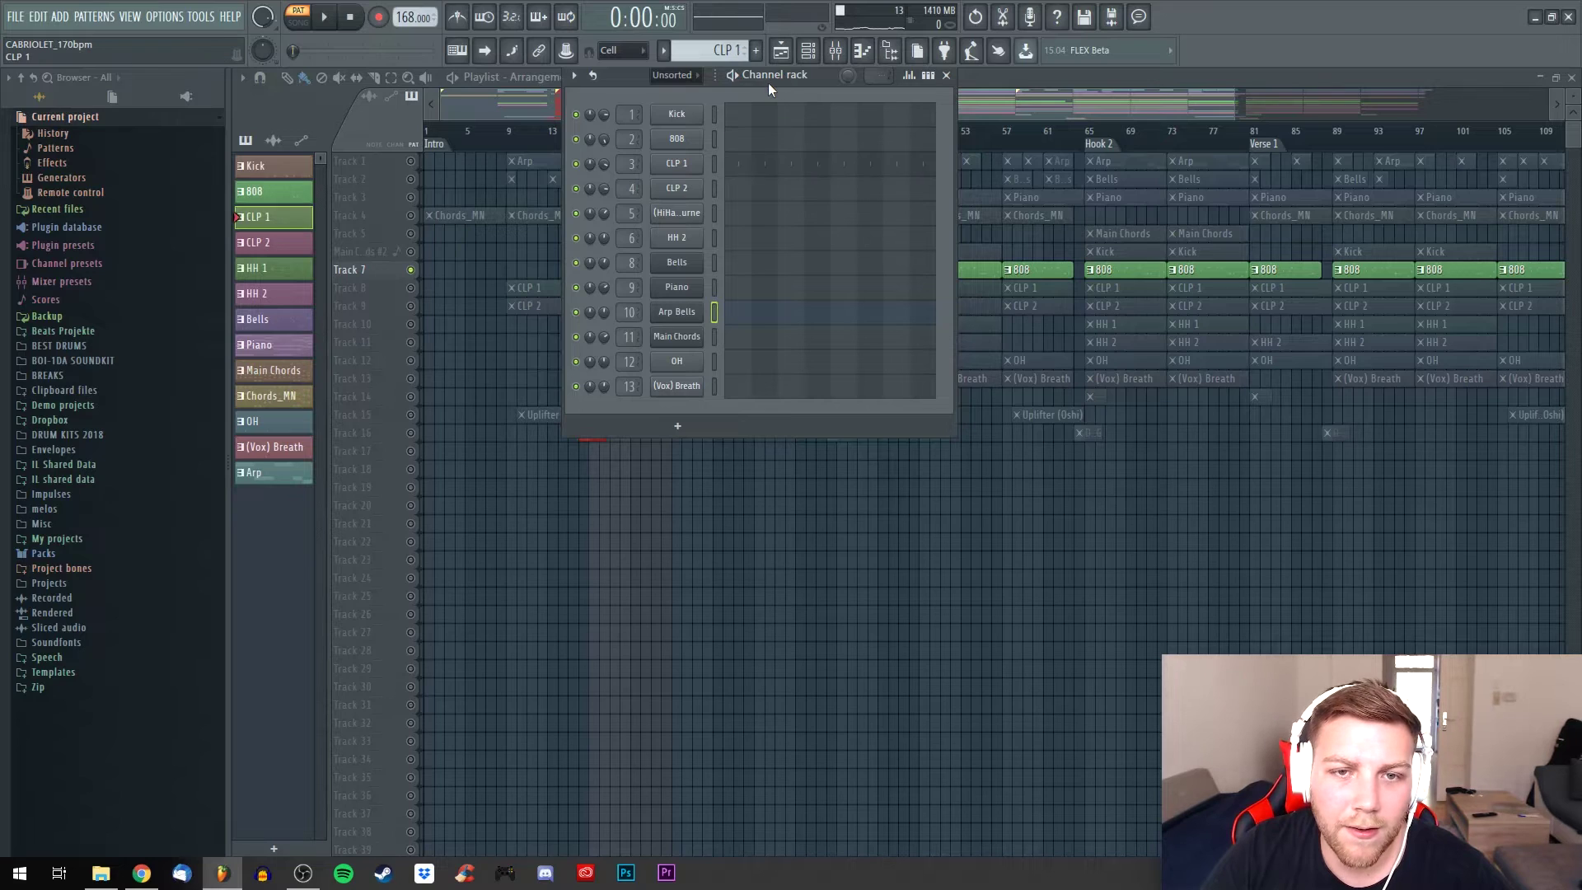
pyautogui.press('space')
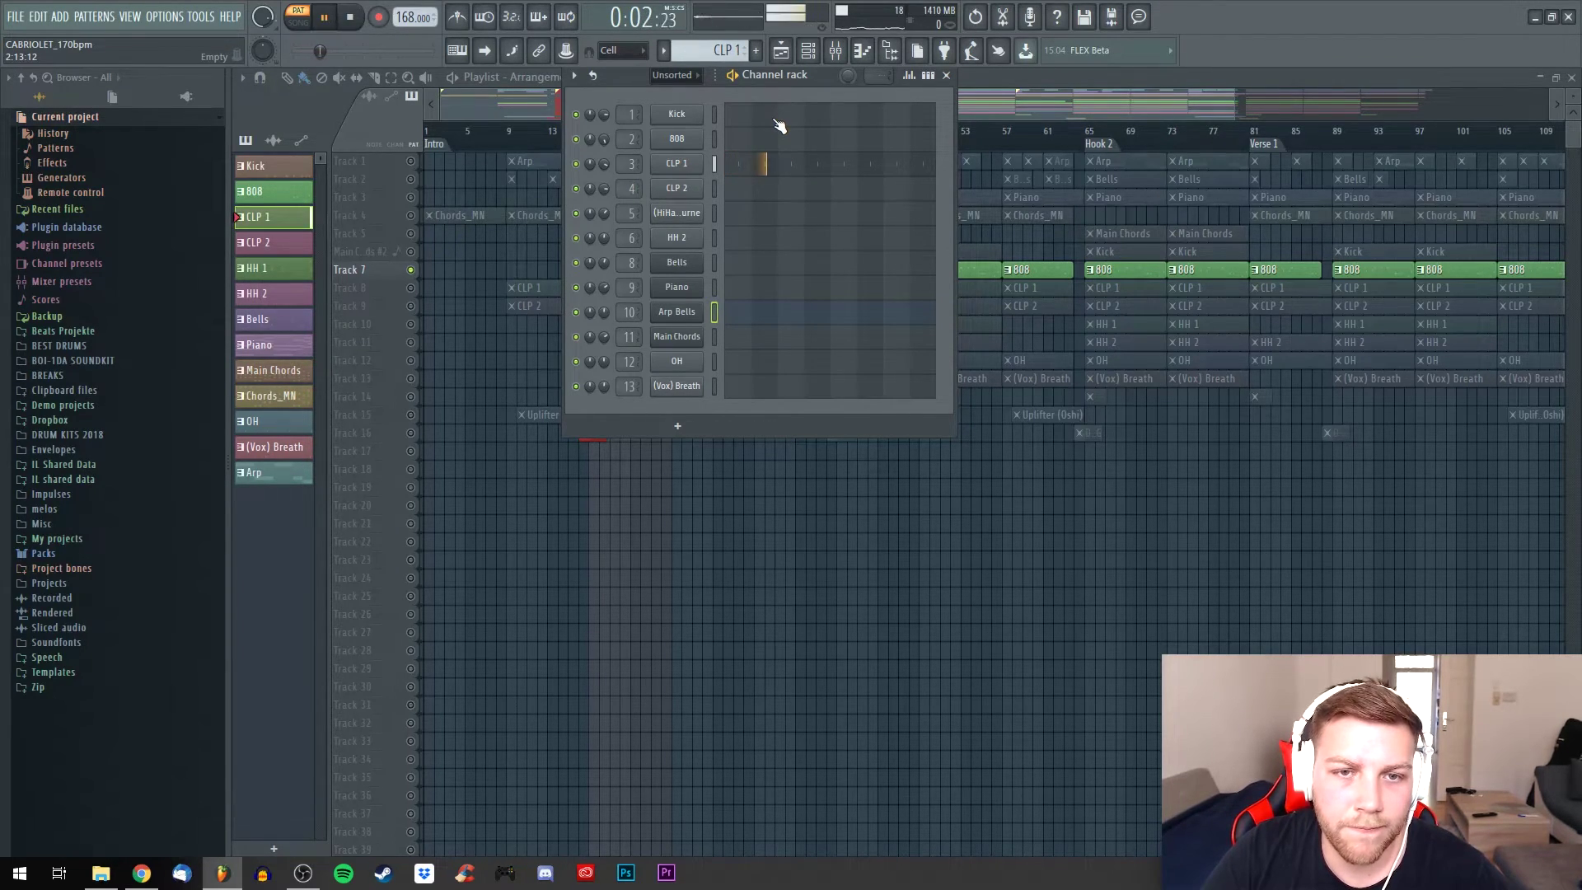
pyautogui.press('space')
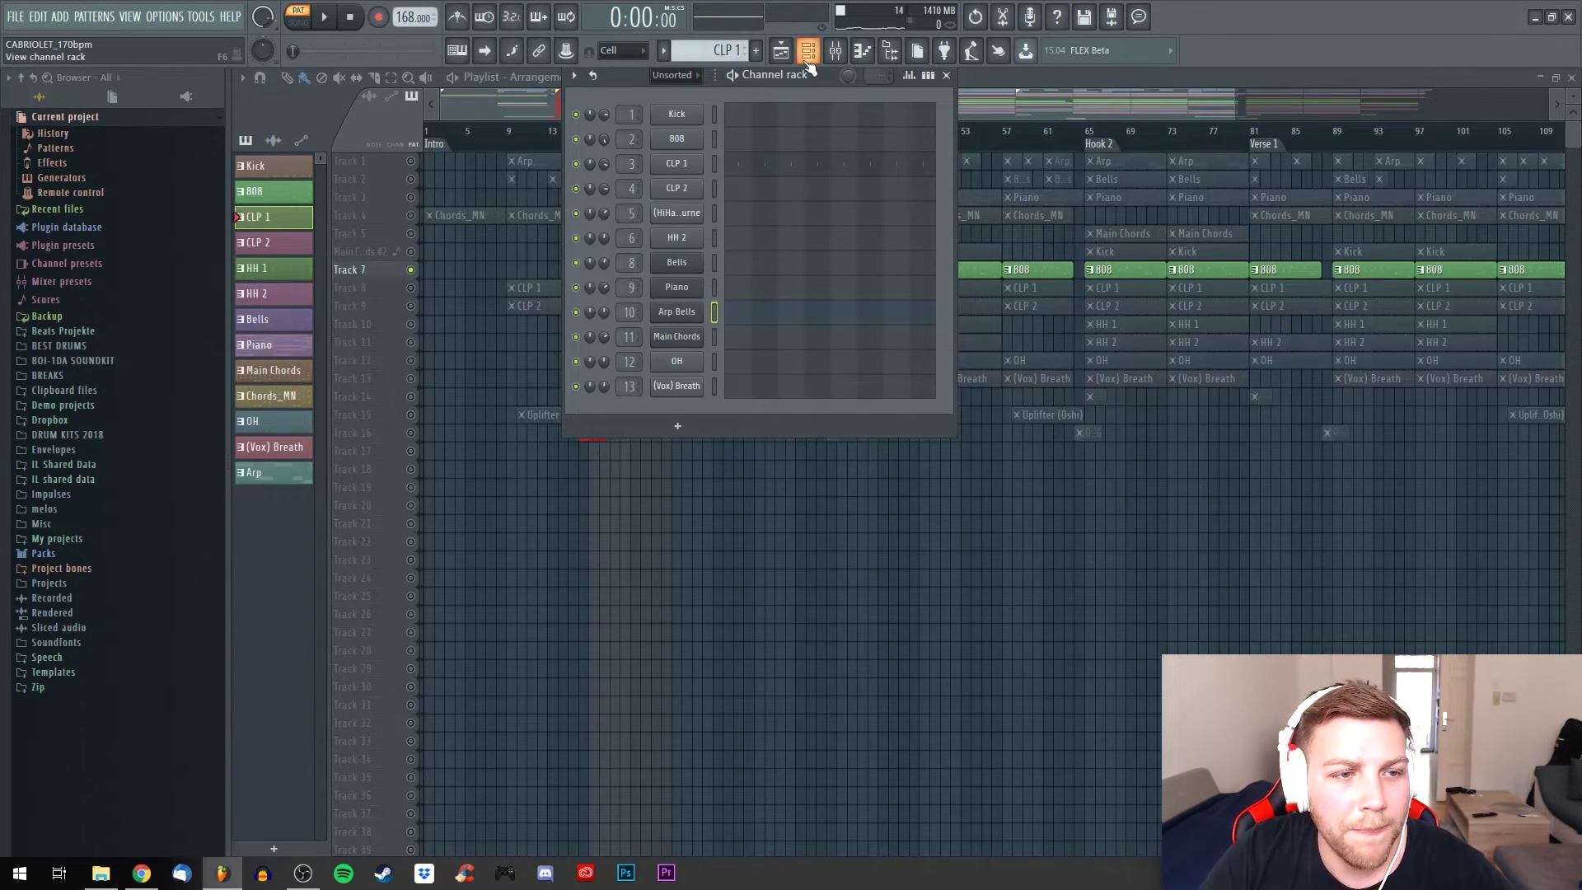
# Select the CLP 2 pattern, open its notes in the piano roll and play them back
pyautogui.press('Down')
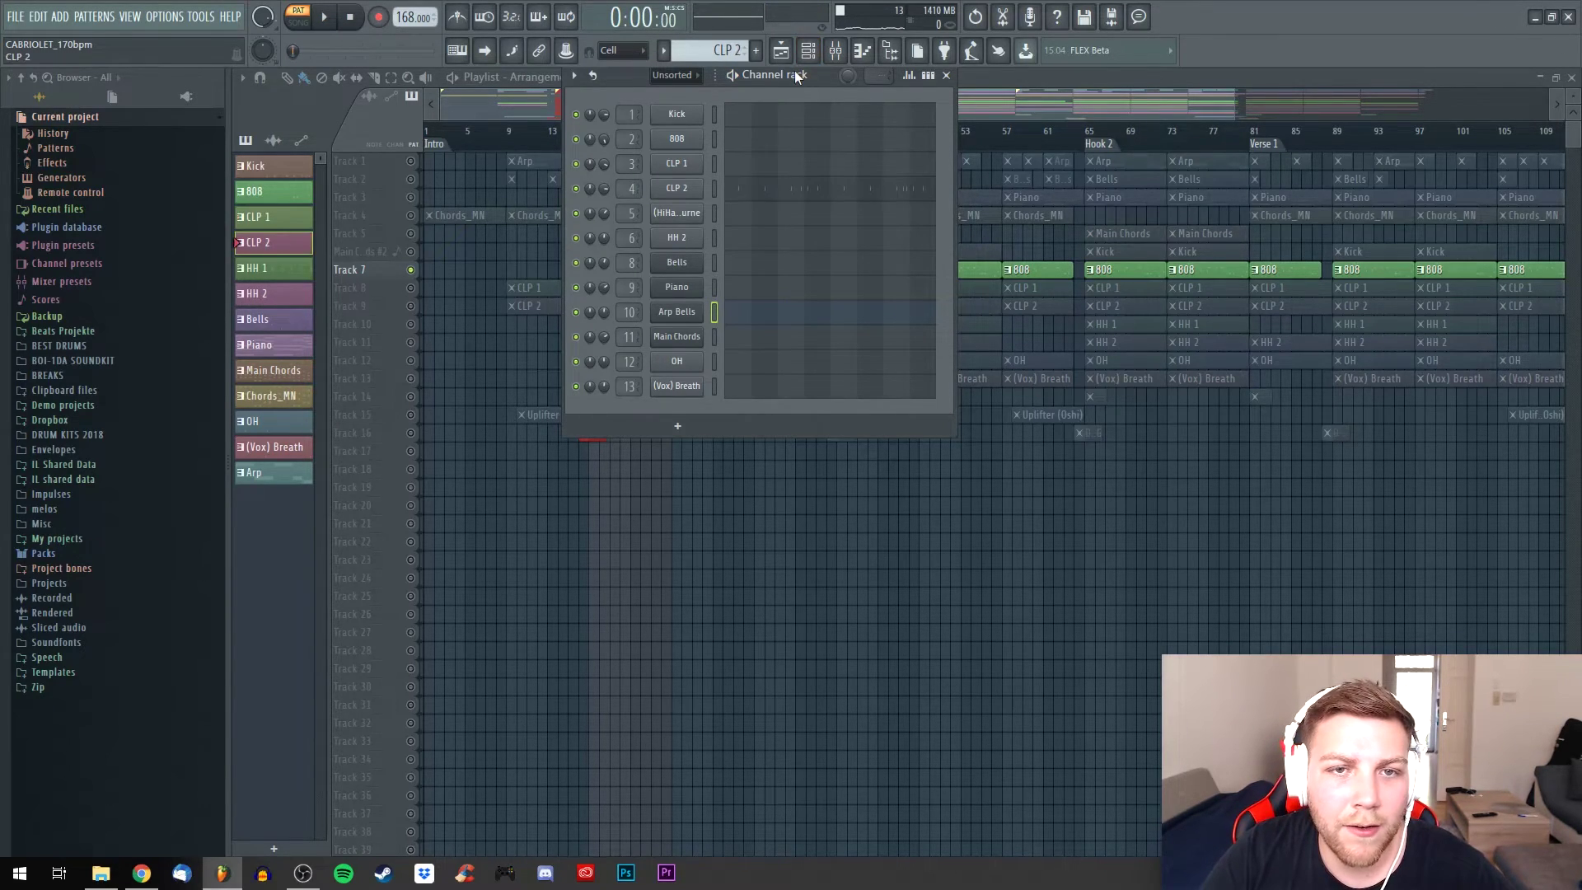
pyautogui.click(811, 195)
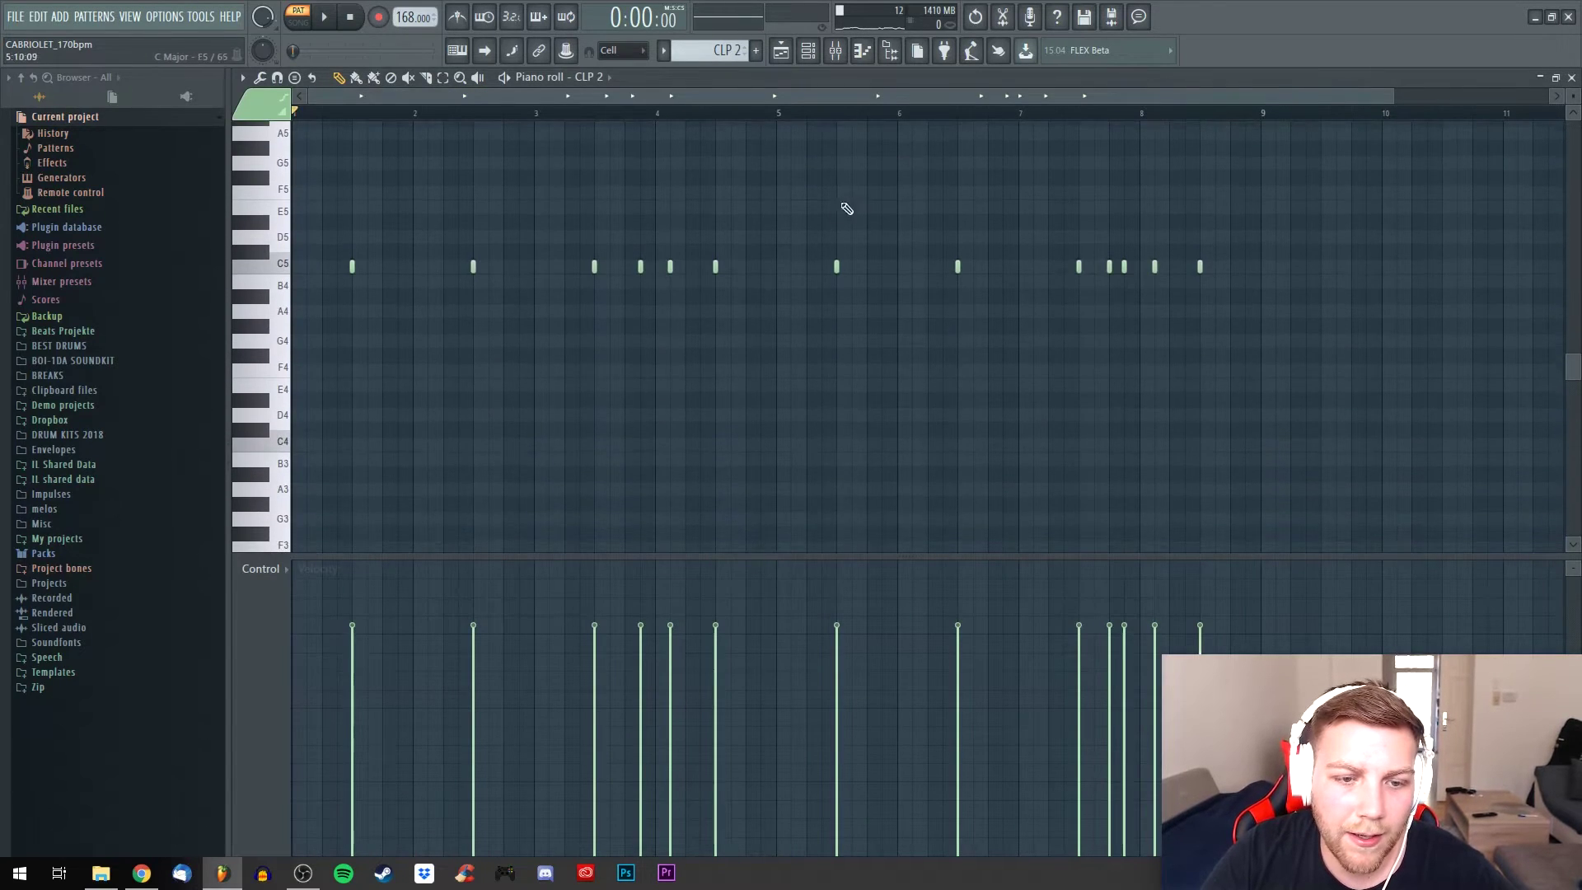
pyautogui.scroll(-1, 802, 274)
pyautogui.scroll(-2, 792, 104)
pyautogui.scroll(2, 791, 105)
pyautogui.scroll(-1, 792, 105)
pyautogui.press('space')
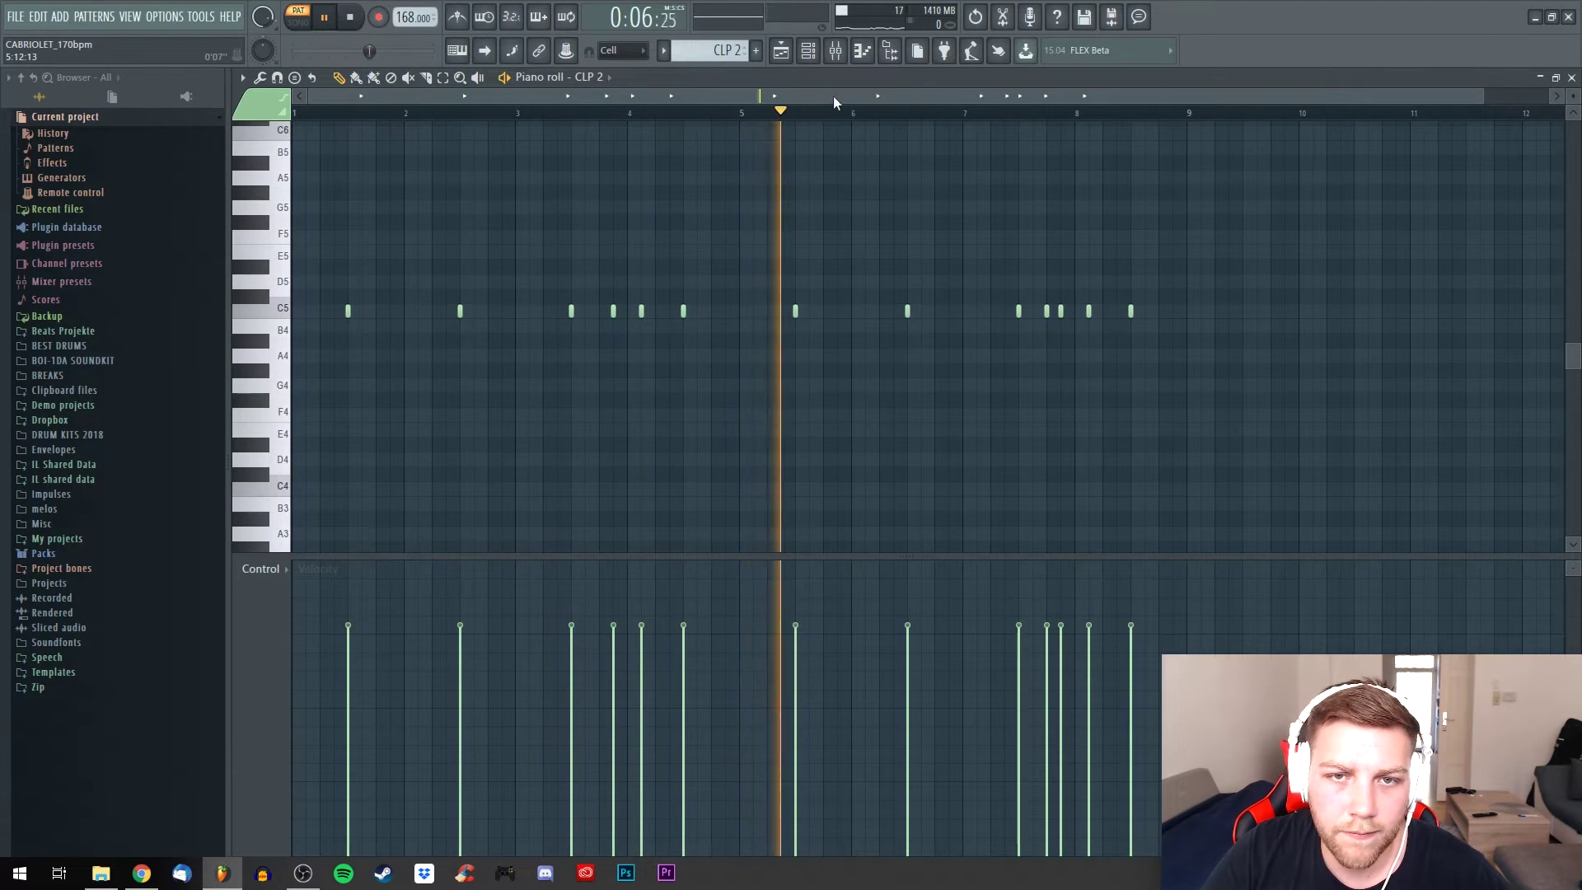
pyautogui.scroll(-1, 834, 96)
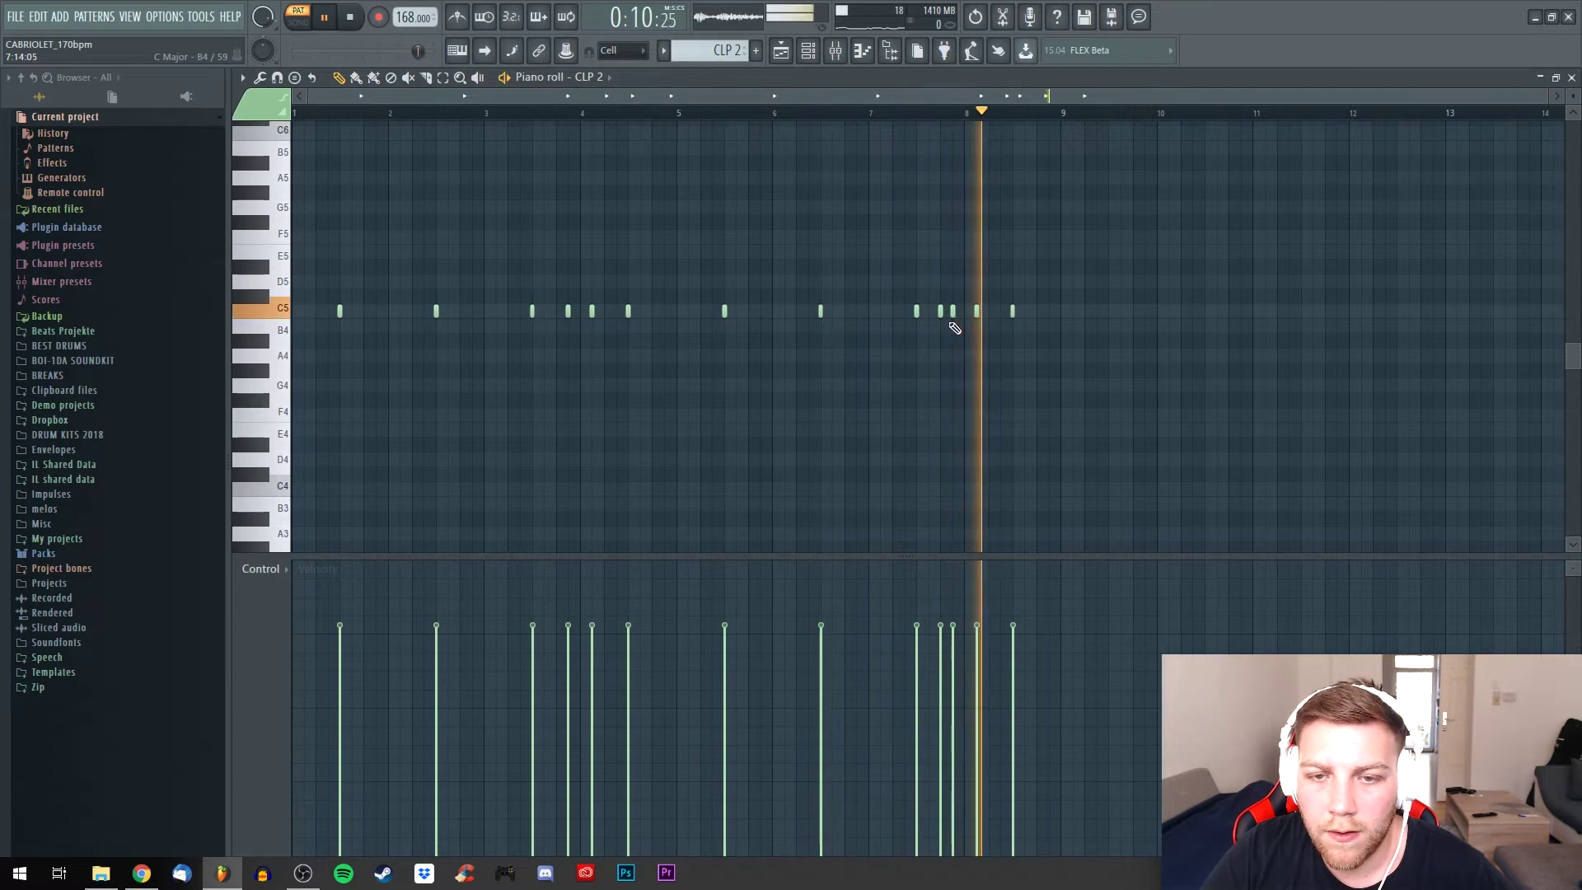
pyautogui.press('space')
# Select the HH 1 pattern, open the hi-hat notes in the piano roll, play them and examine the rolls near the pattern's end
pyautogui.click(811, 51)
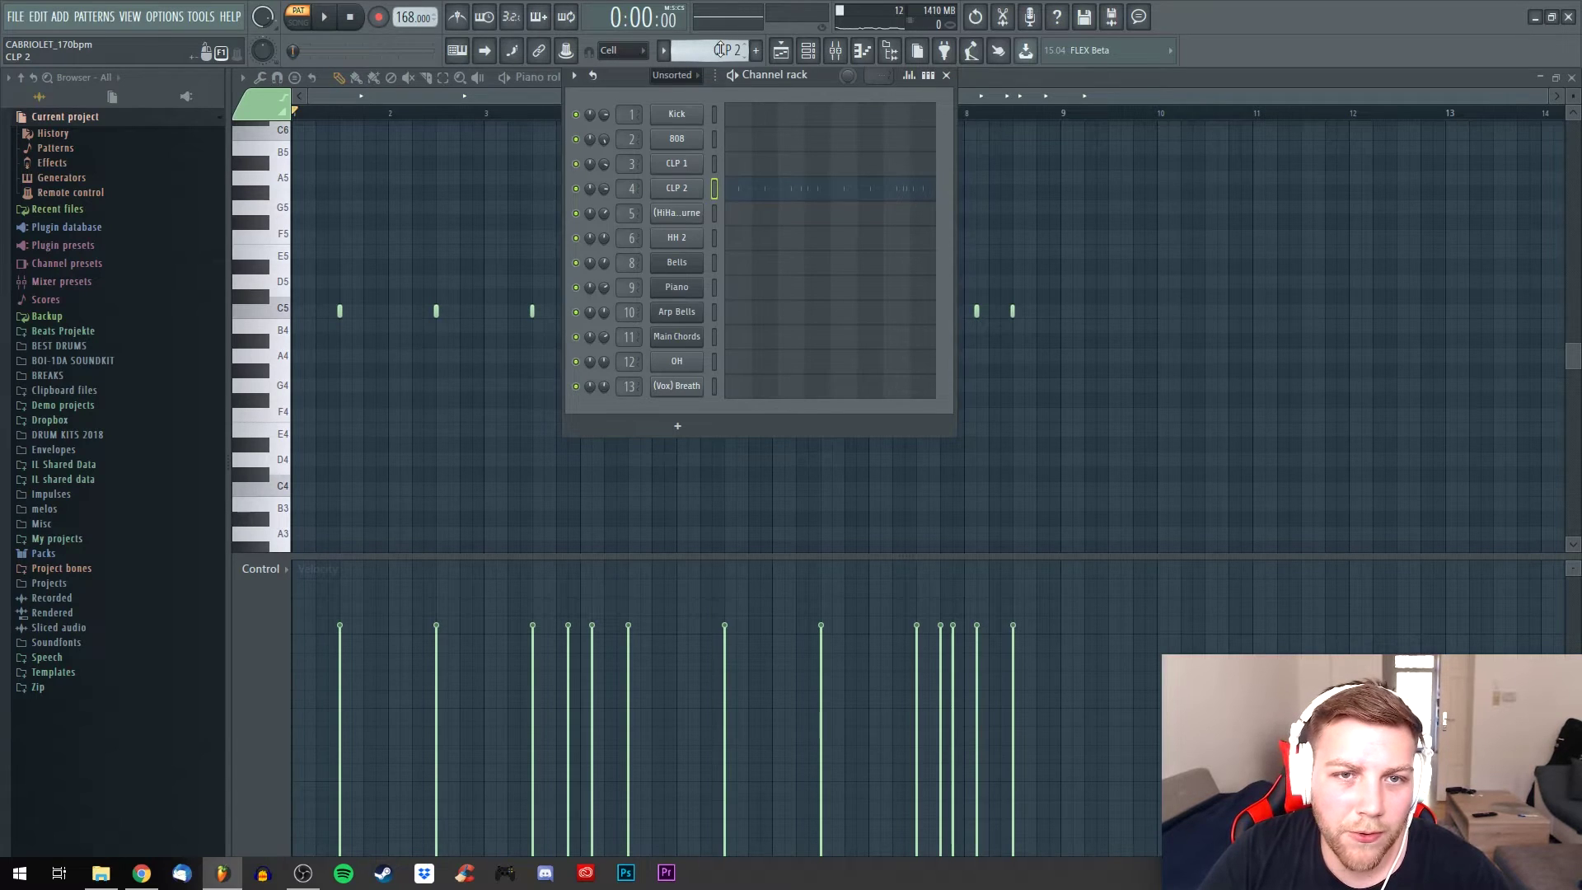
pyautogui.scroll(-1, 720, 50)
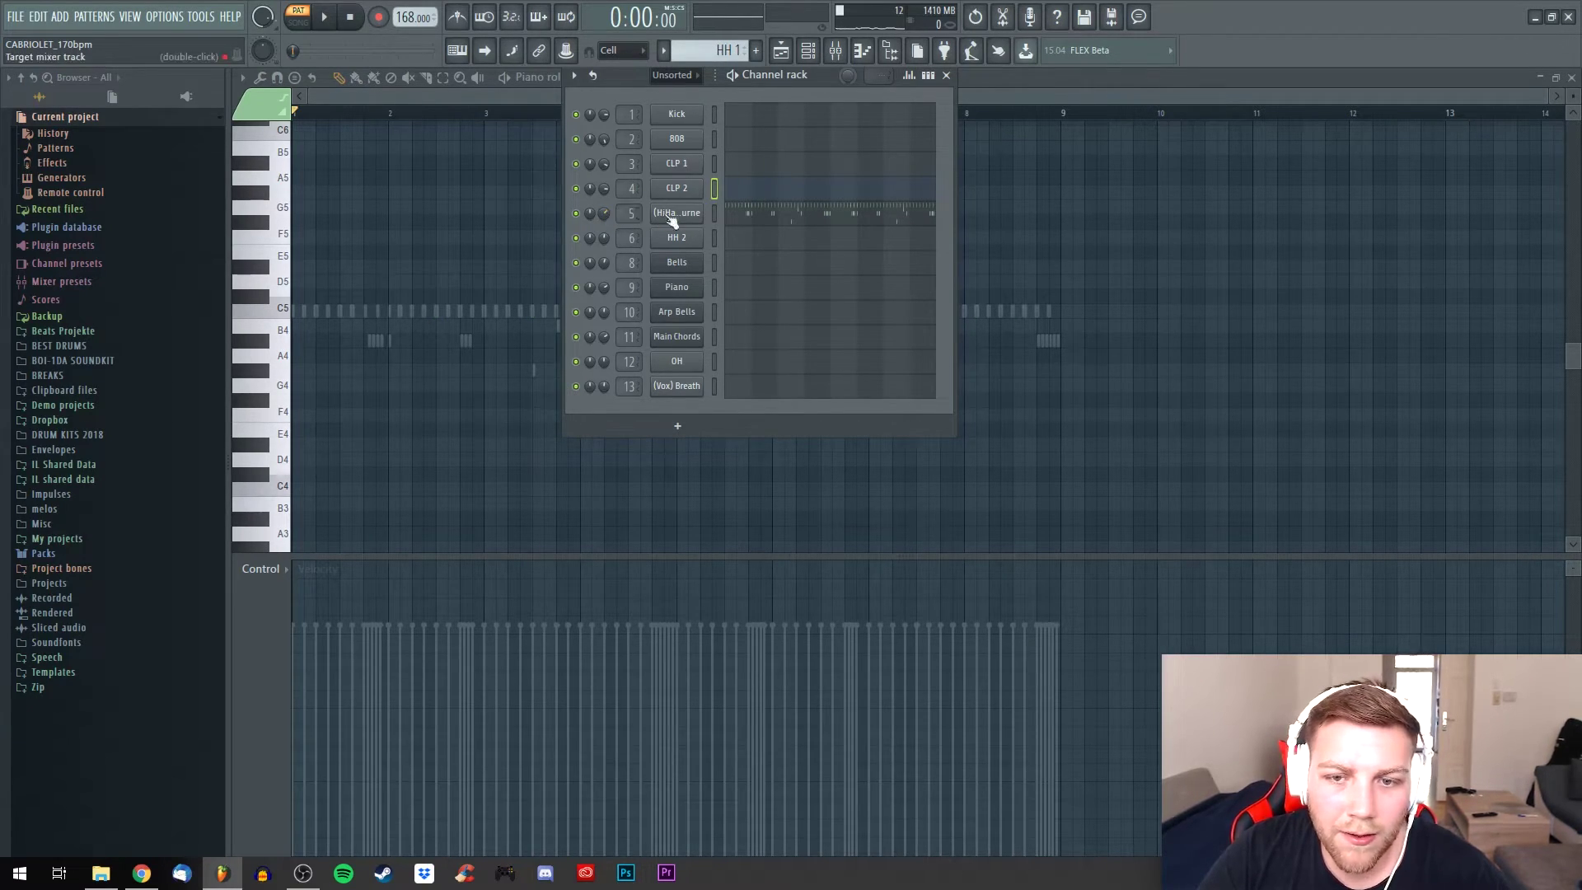
pyautogui.click(816, 212)
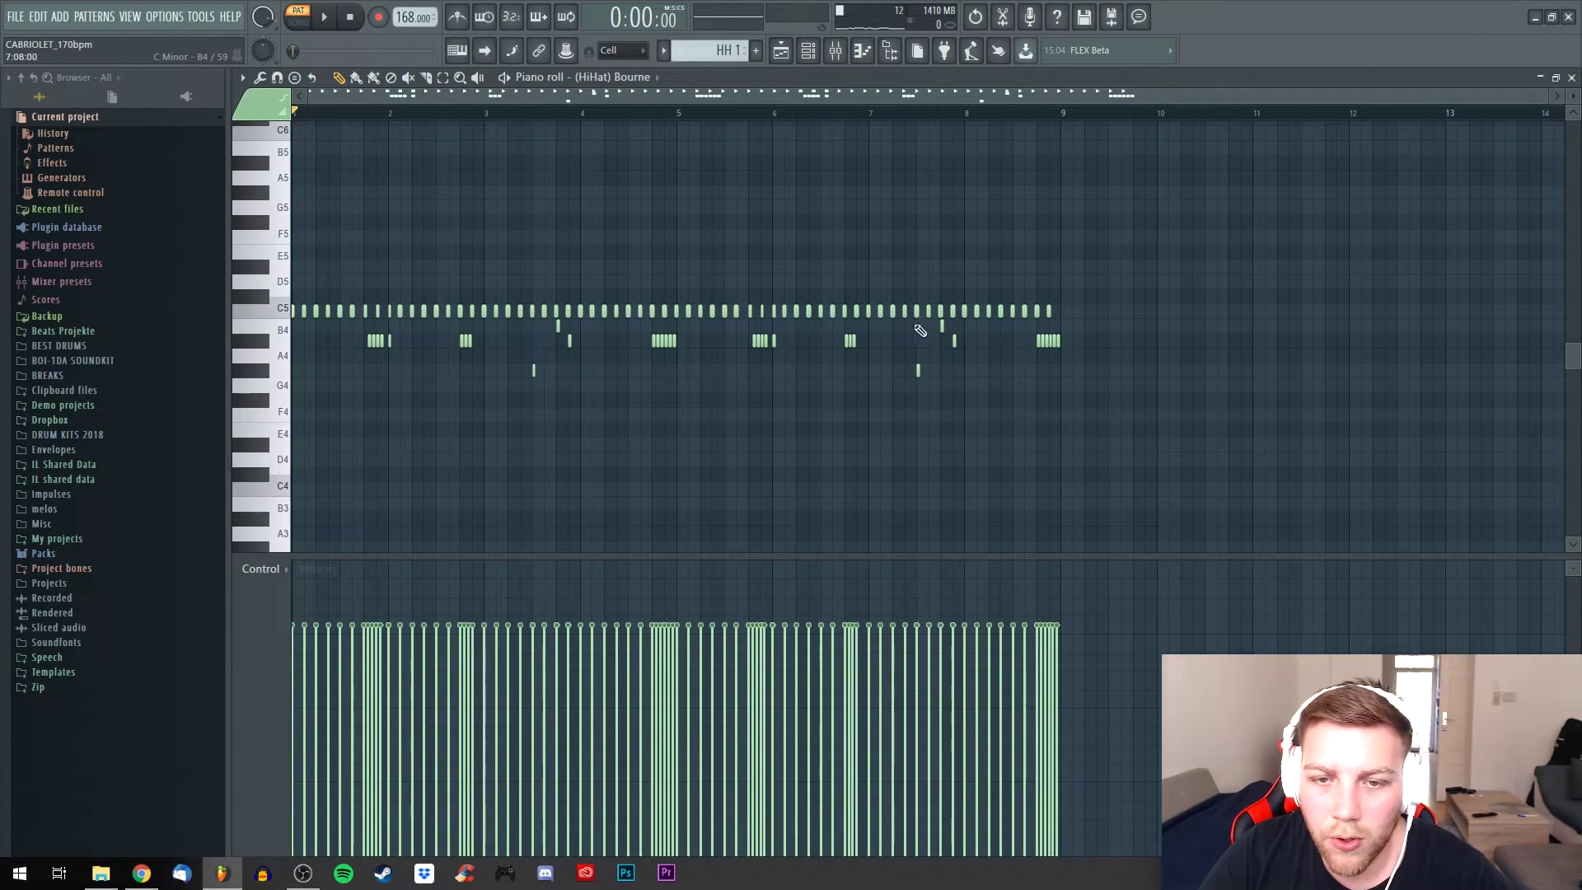
pyautogui.moveTo(909, 94); pyautogui.dragTo(665, 94)
pyautogui.press('space')
pyautogui.press('space')
pyautogui.moveTo(796, 88); pyautogui.dragTo(795, 97)
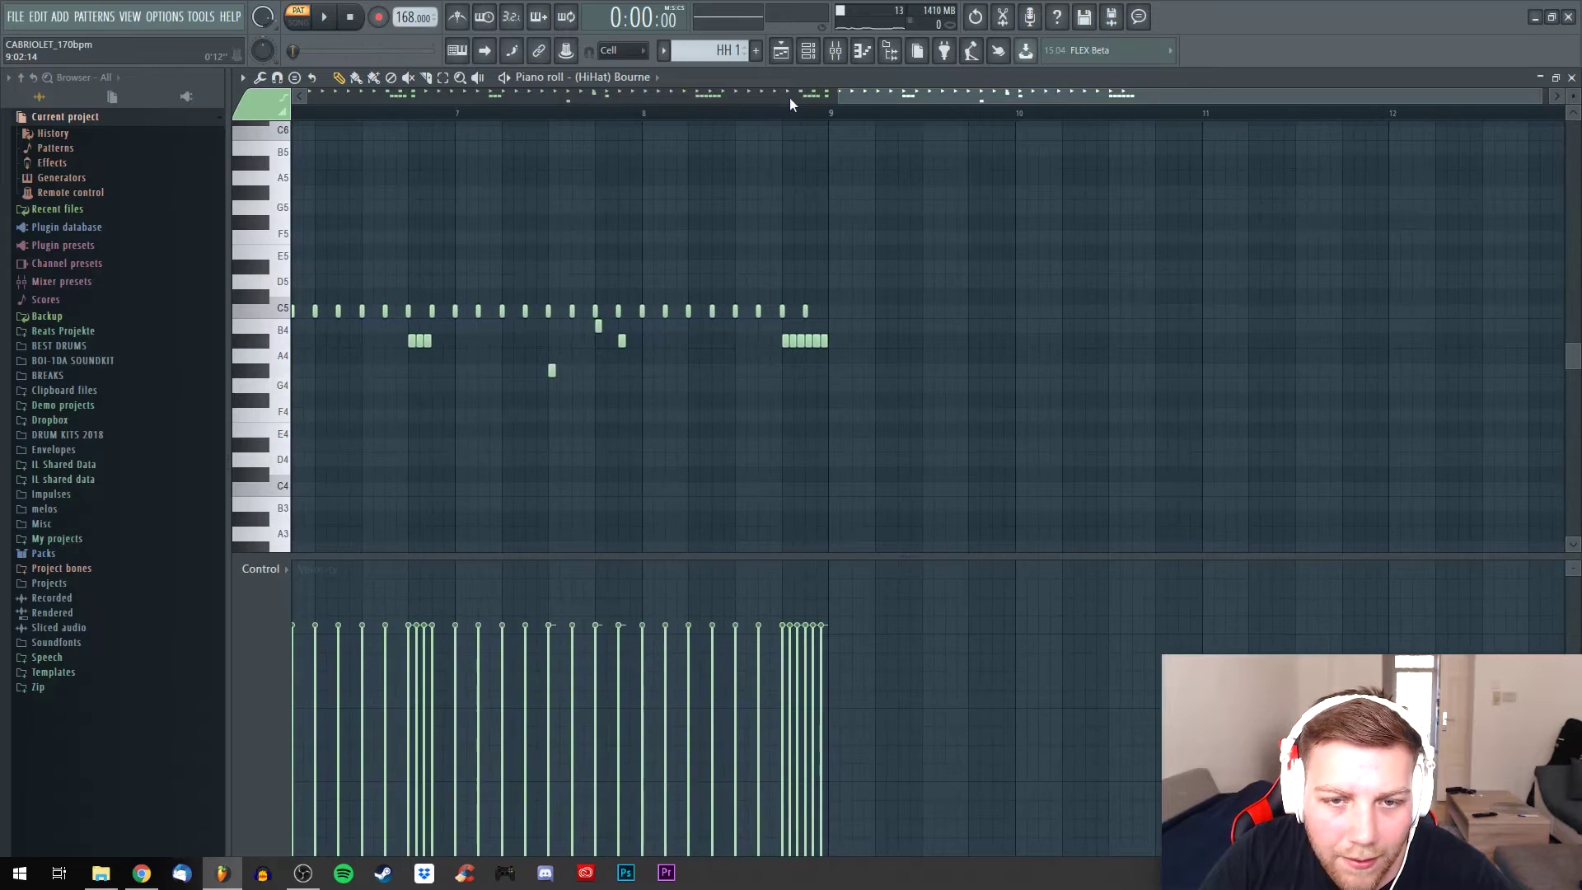
# Select the HH 2 pattern, open its notes in the piano roll and play the whole pattern back
pyautogui.press('F6')
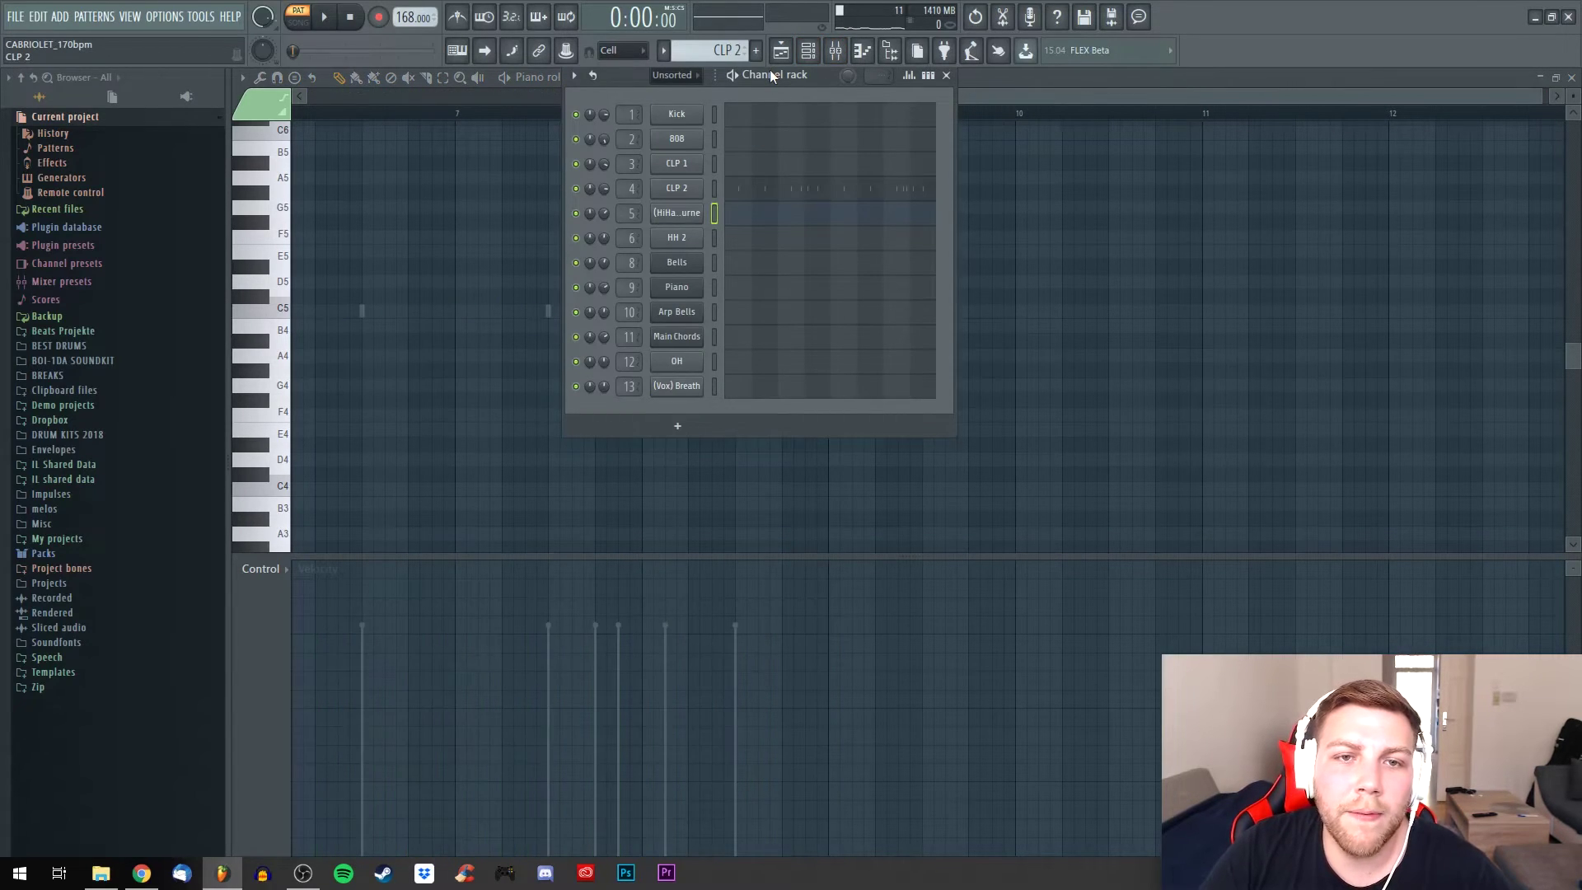
pyautogui.press('KP_Add')
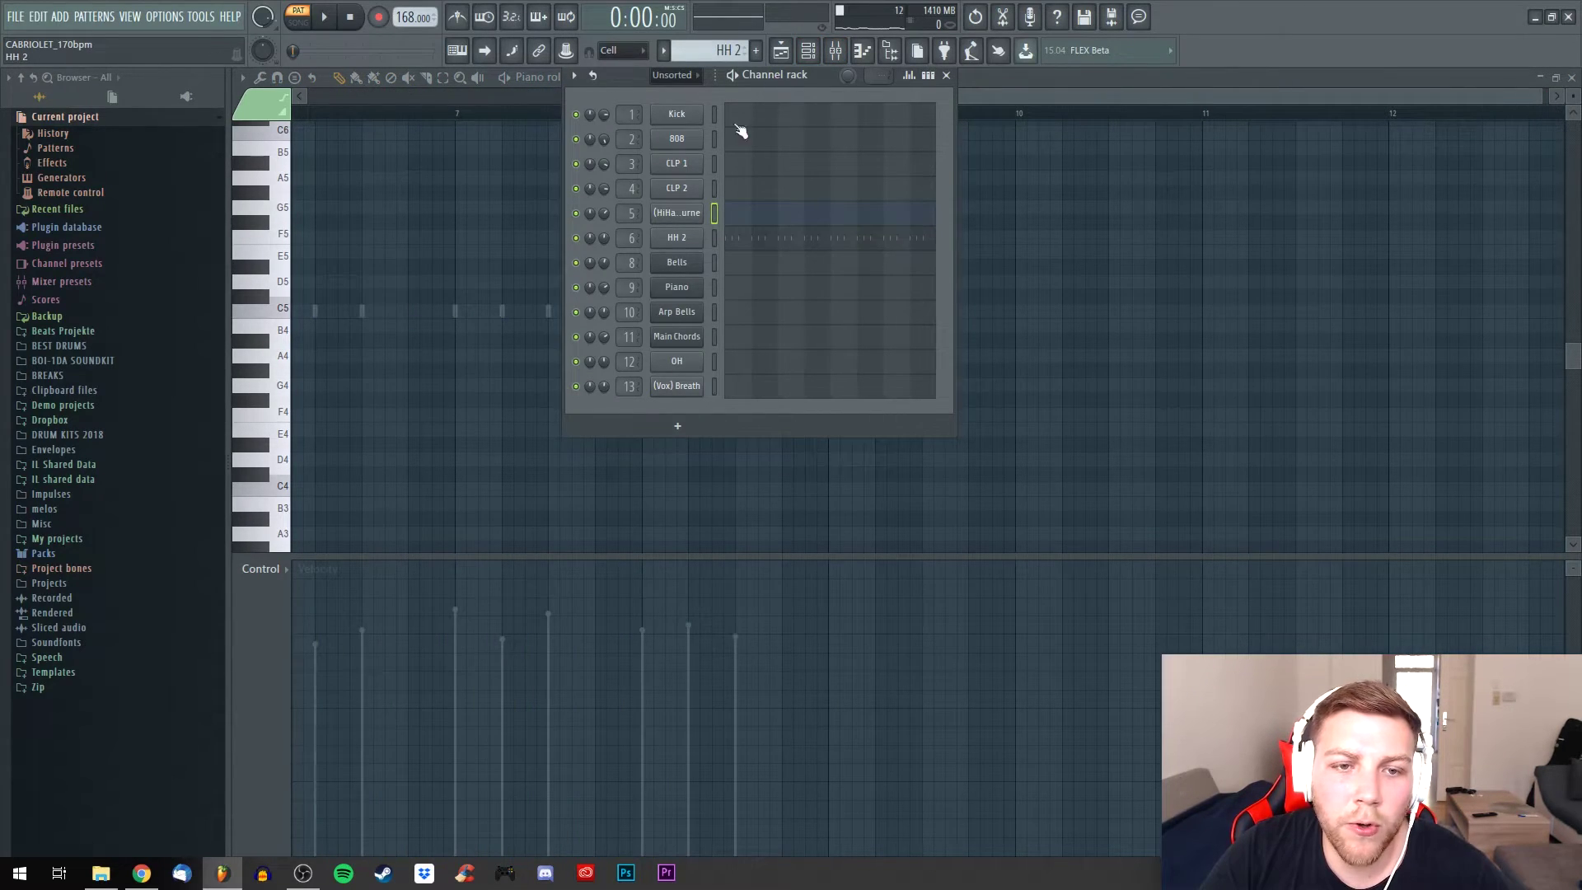
pyautogui.rightClick(580, 239)
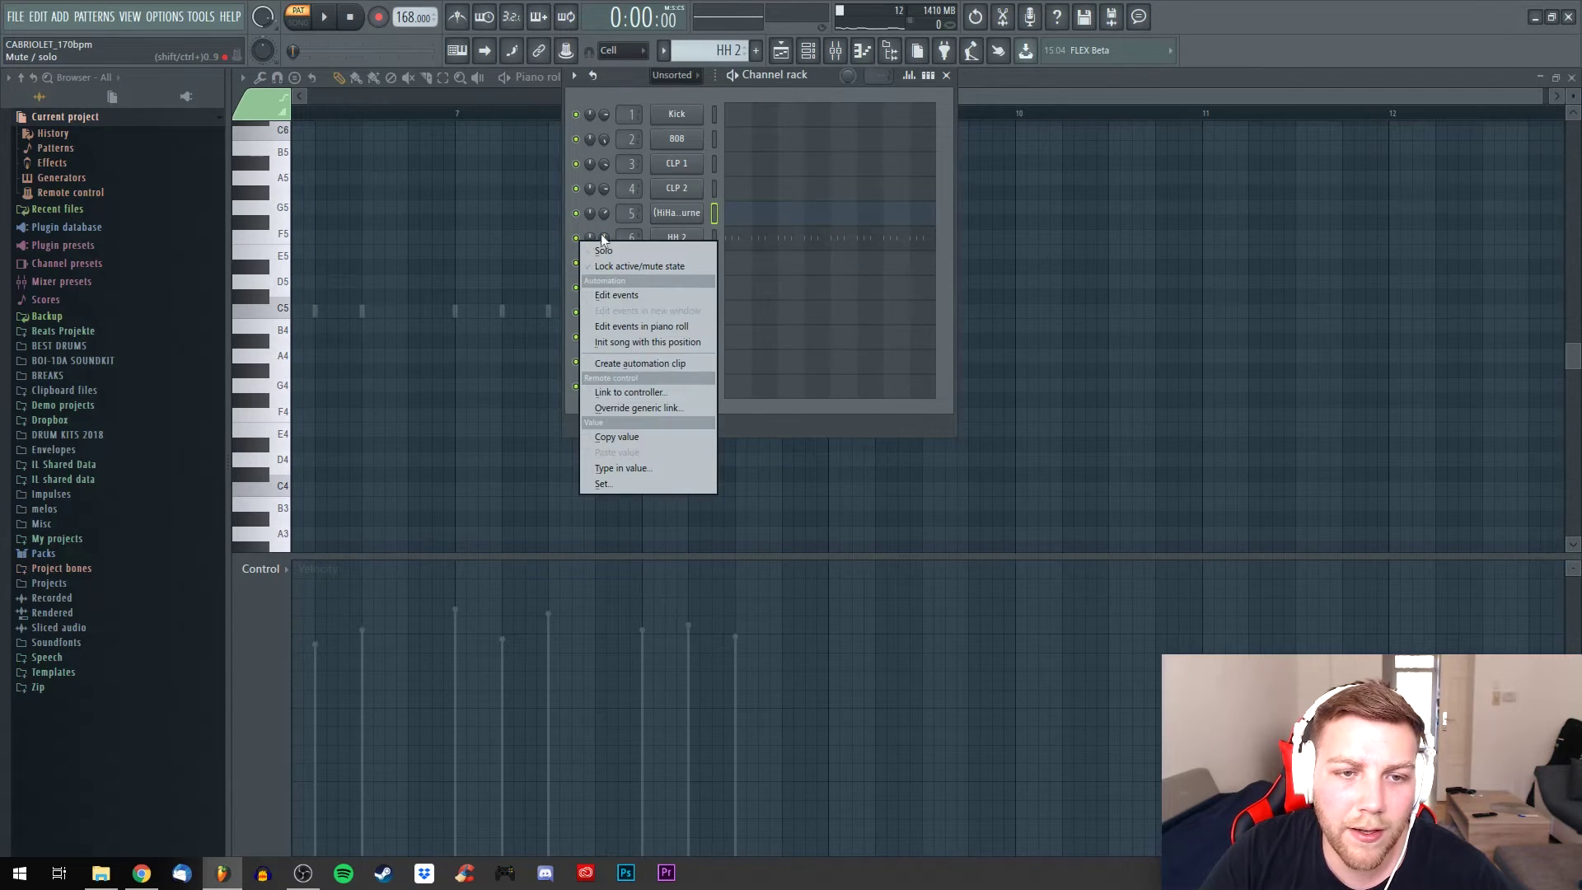
pyautogui.click(821, 83)
pyautogui.press('space')
pyautogui.click(774, 240)
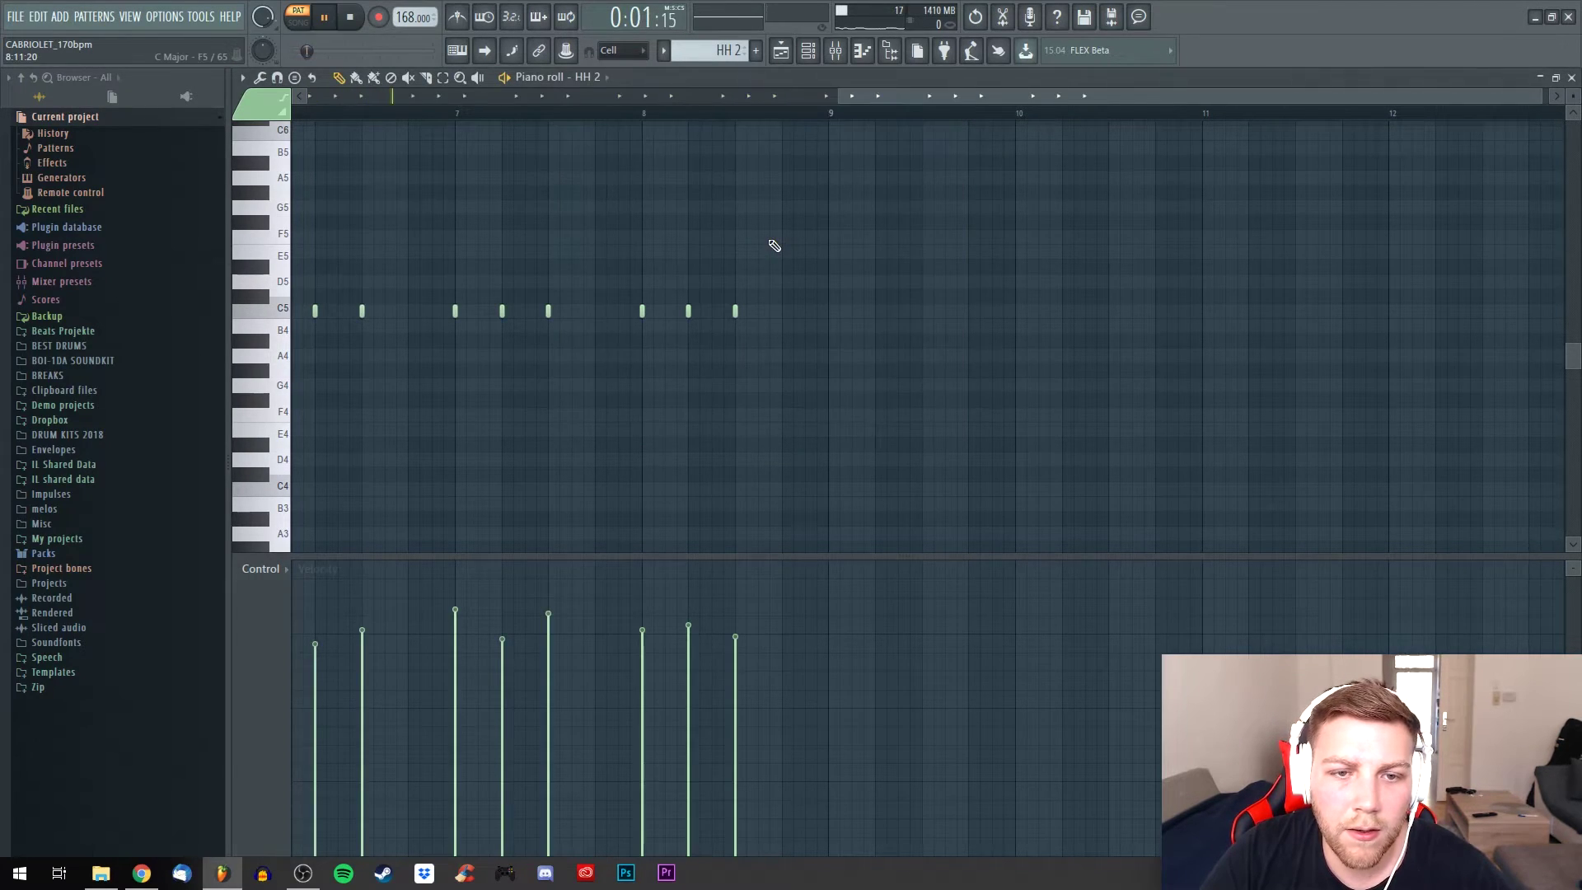
pyautogui.scroll(-2, 832, 100)
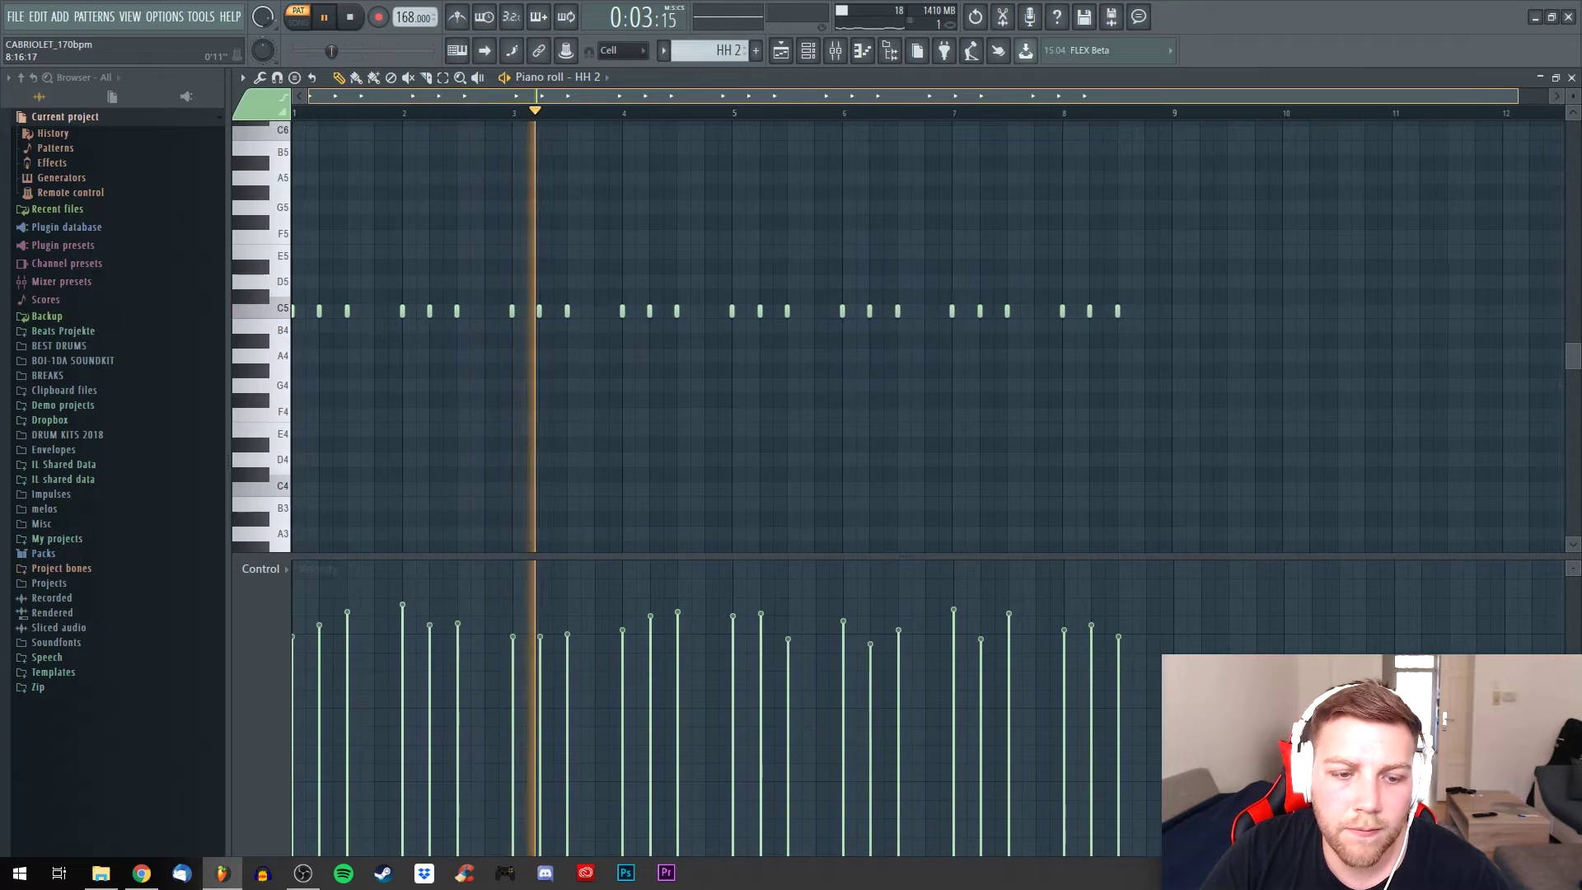
pyautogui.scroll(-1, 833, 101)
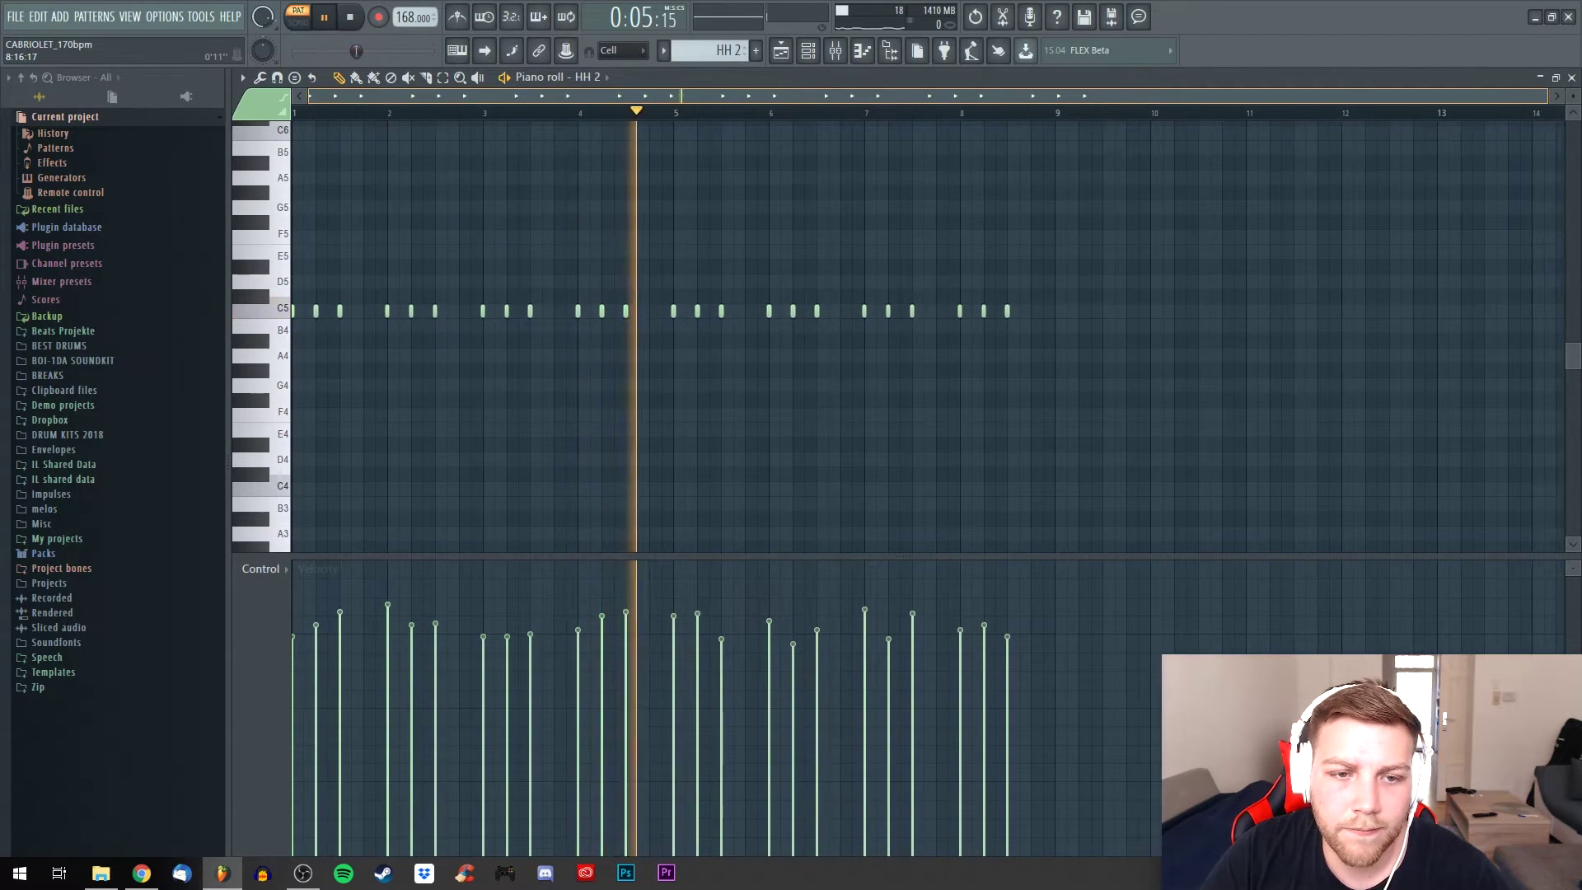
pyautogui.press('space')
pyautogui.scroll(-1, 832, 101)
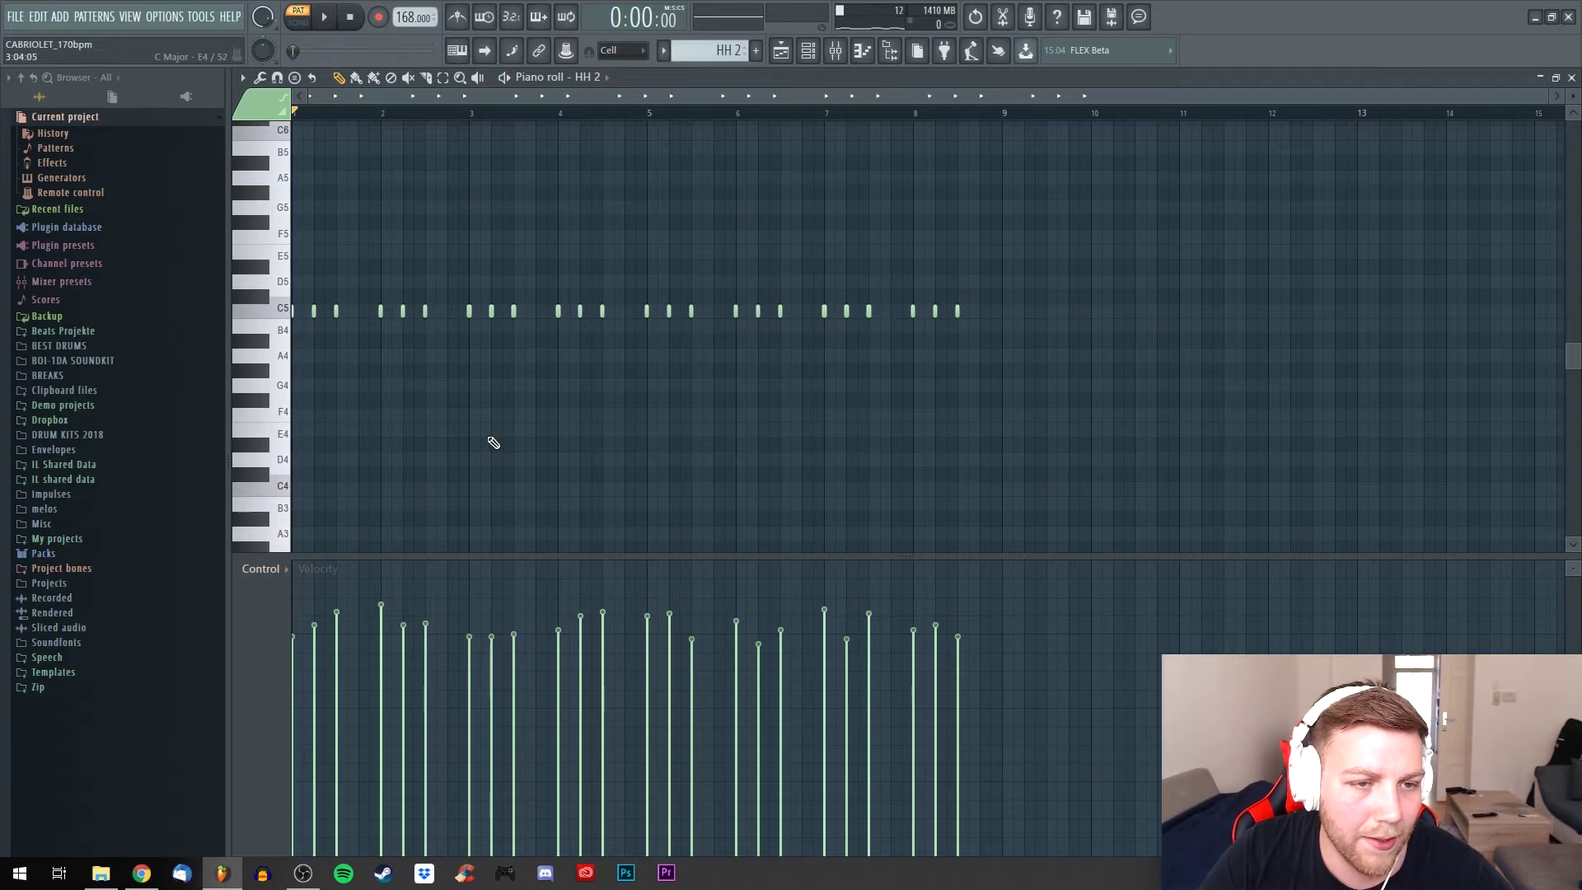
# Try the randomizer's pan level on all HH 2 notes and close it without accepting
pyautogui.hotkey('ctrl', 'a')
pyautogui.hotkey('alt', 'r')
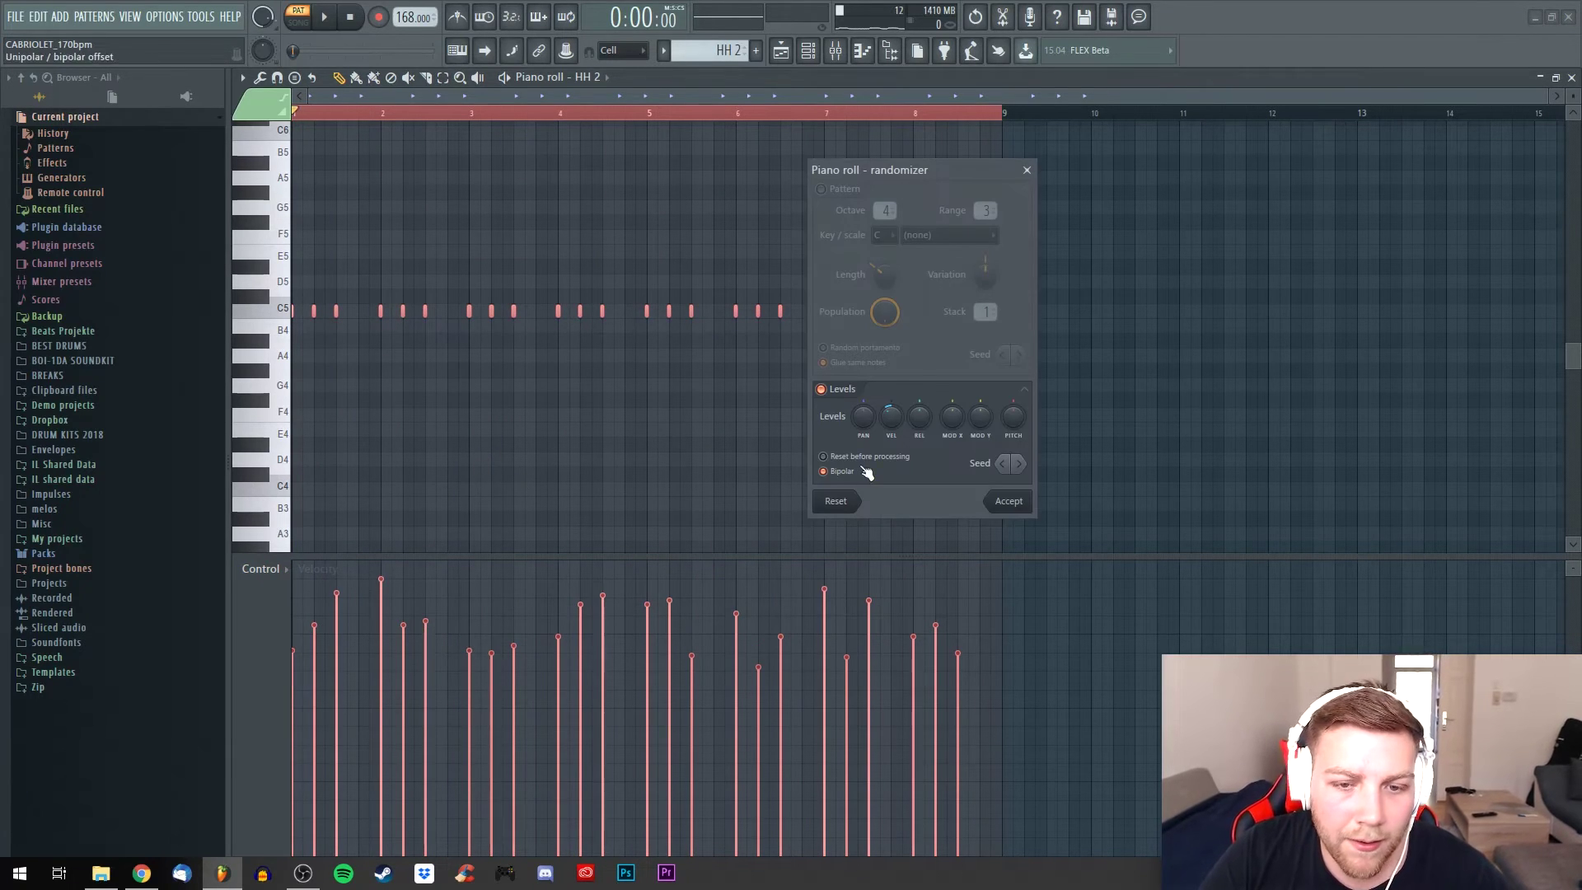
pyautogui.moveTo(865, 422); pyautogui.dragTo(865, 408)
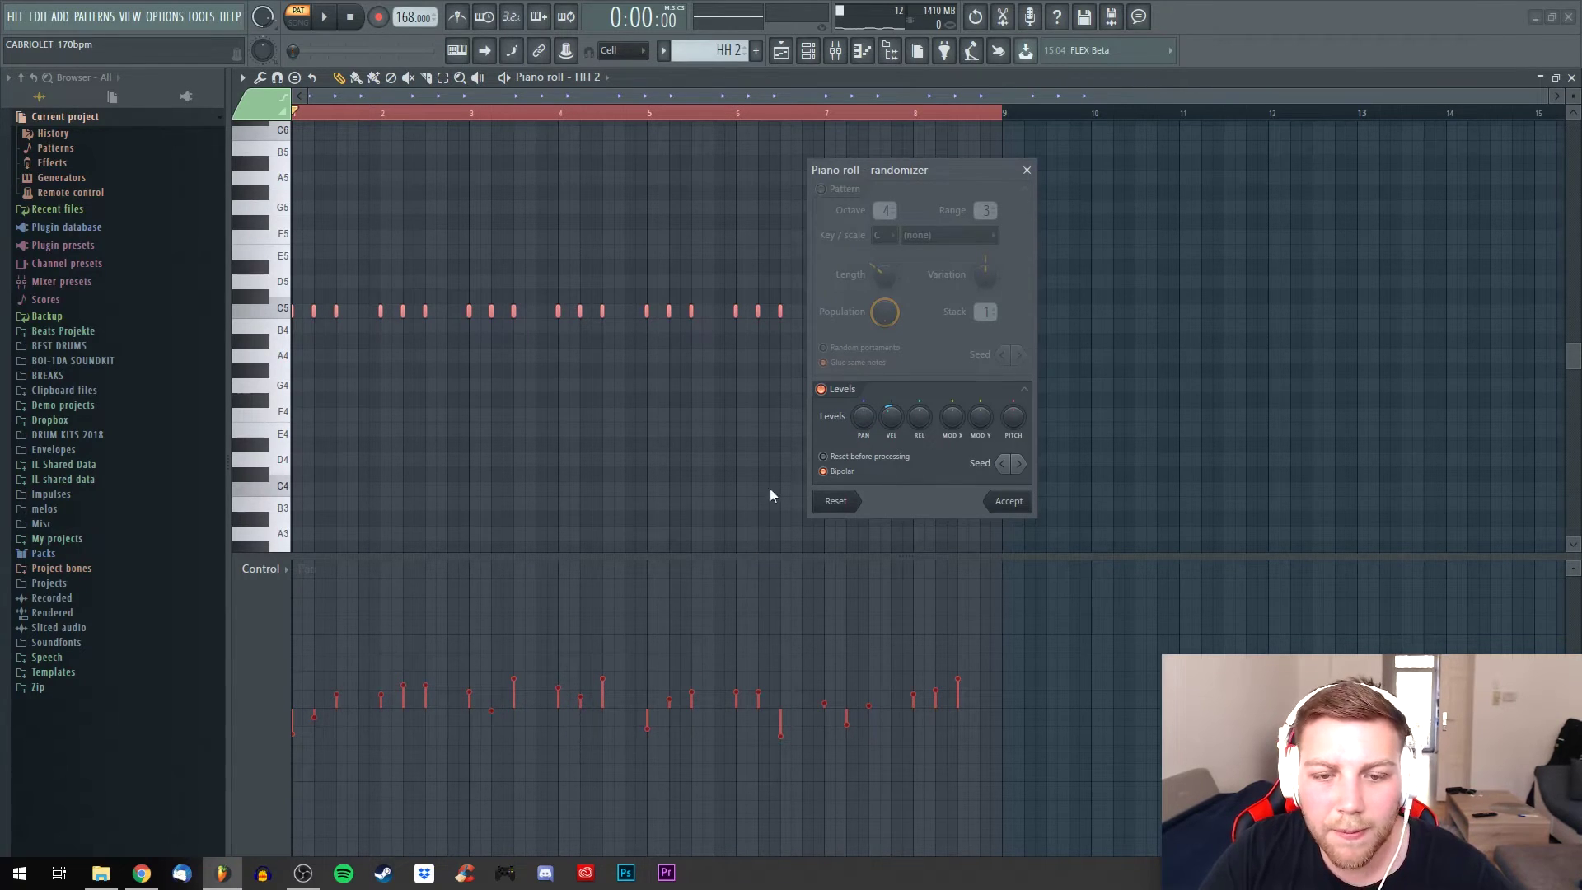
pyautogui.click(1026, 171)
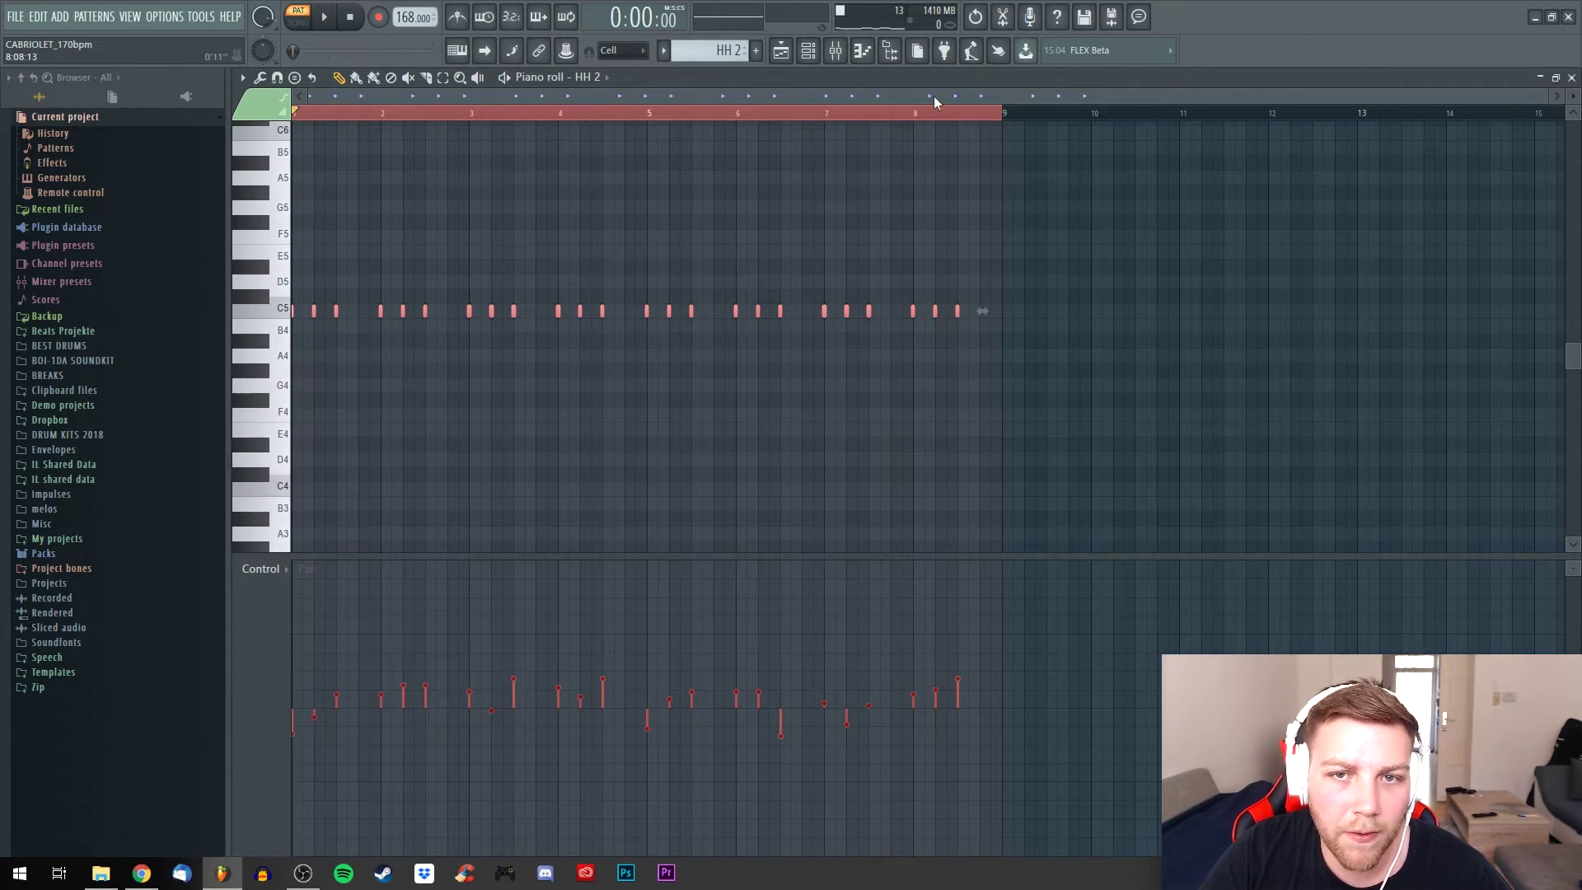
pyautogui.scroll(-1, 935, 101)
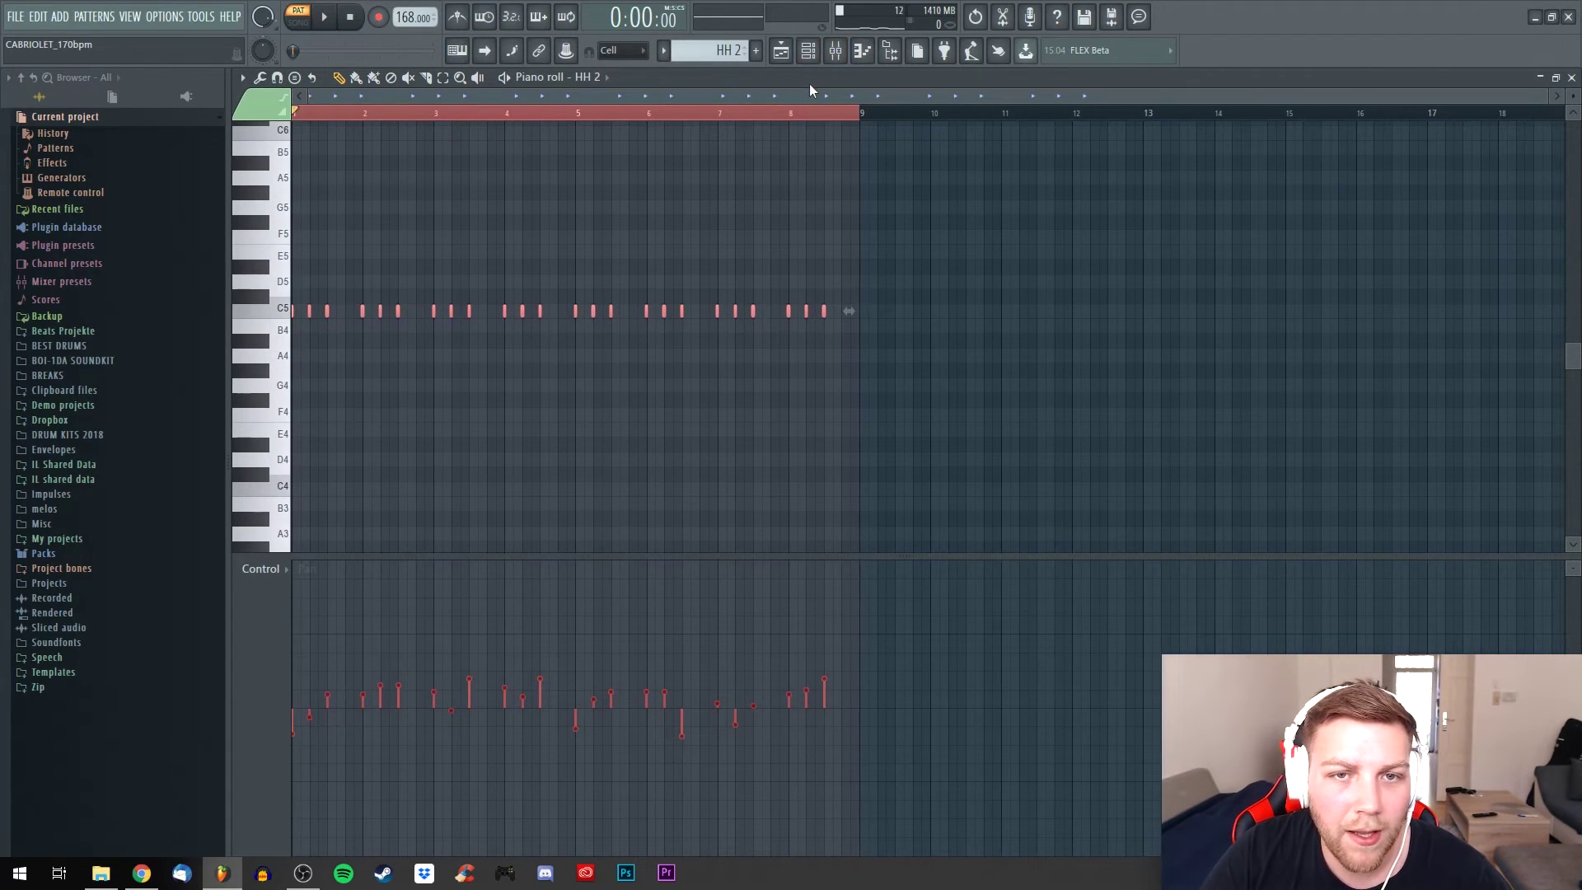
pyautogui.scroll(-1, 808, 92)
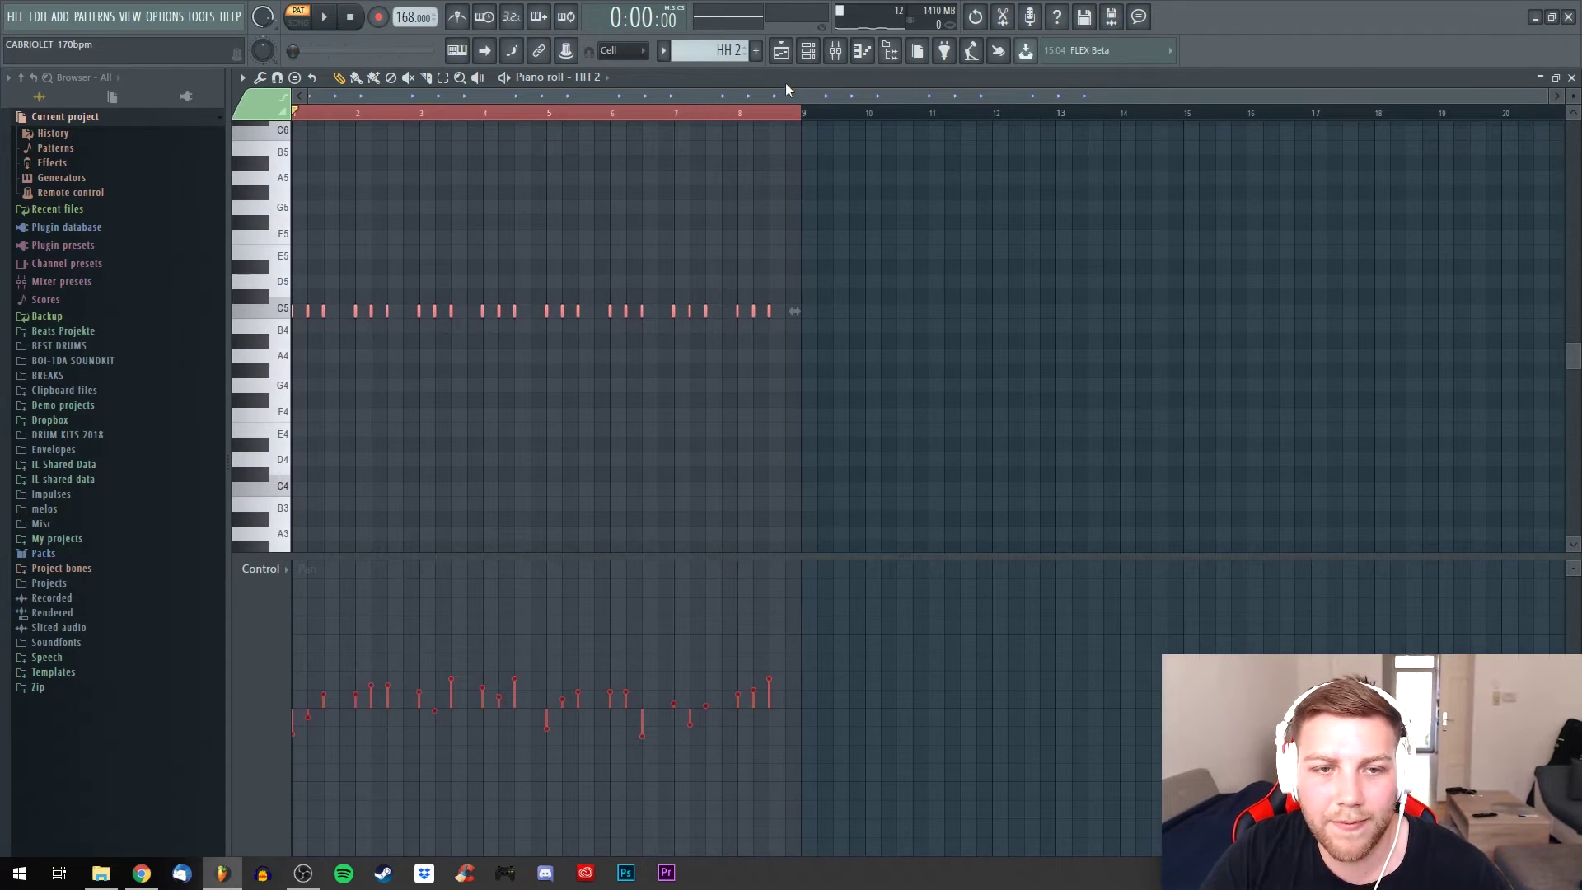
# Select the OH pattern, open its notes in the piano roll and play them back
pyautogui.click(820, 53)
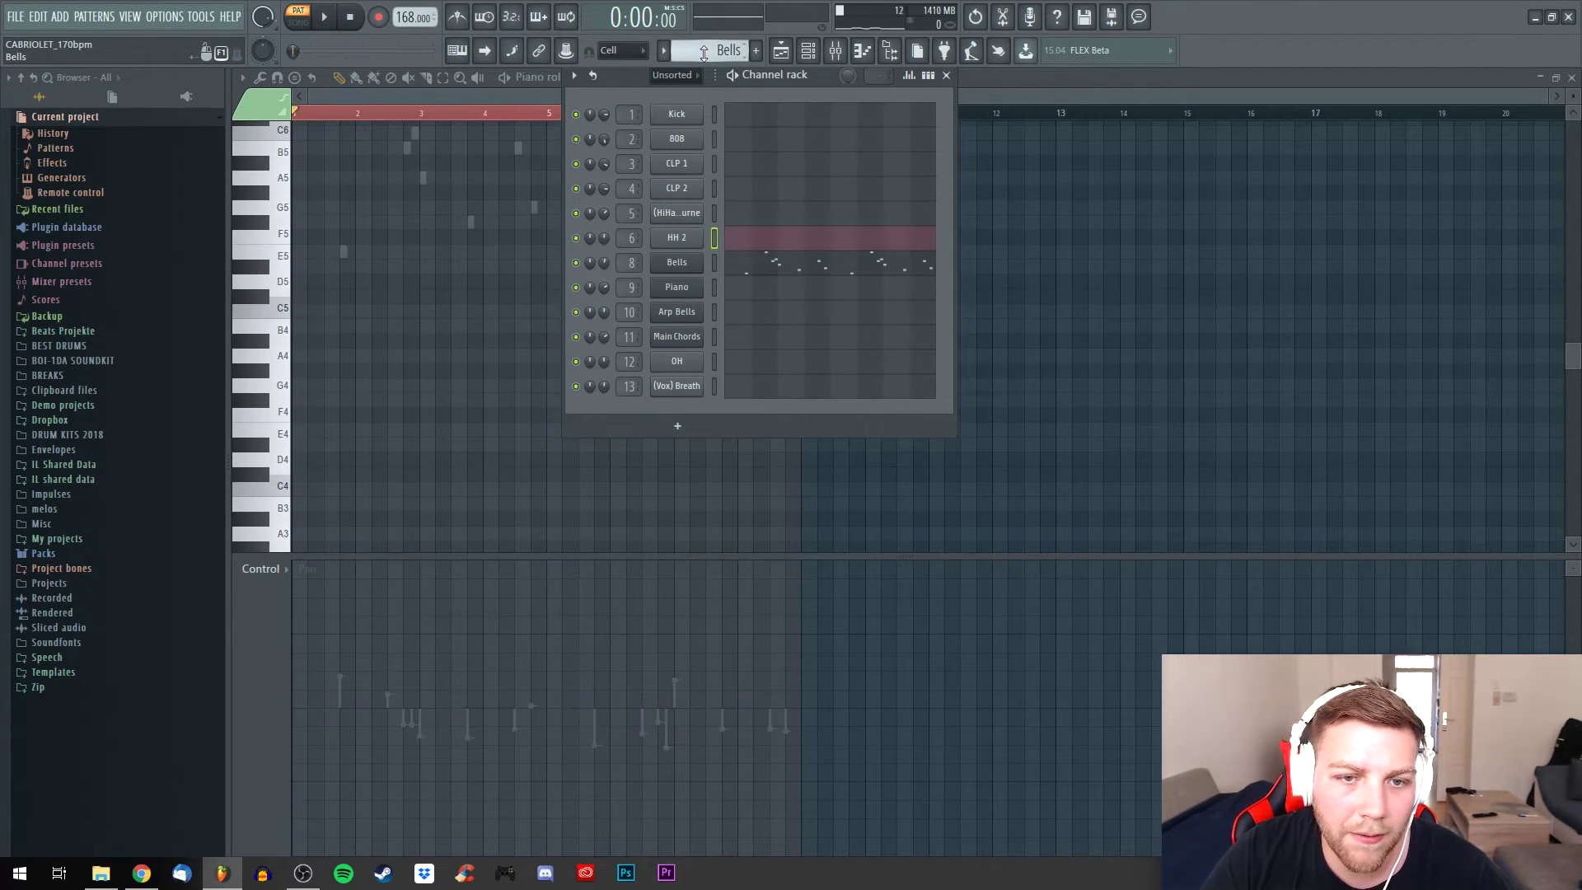
pyautogui.scroll(-1, 703, 51)
pyautogui.scroll(-4, 705, 51)
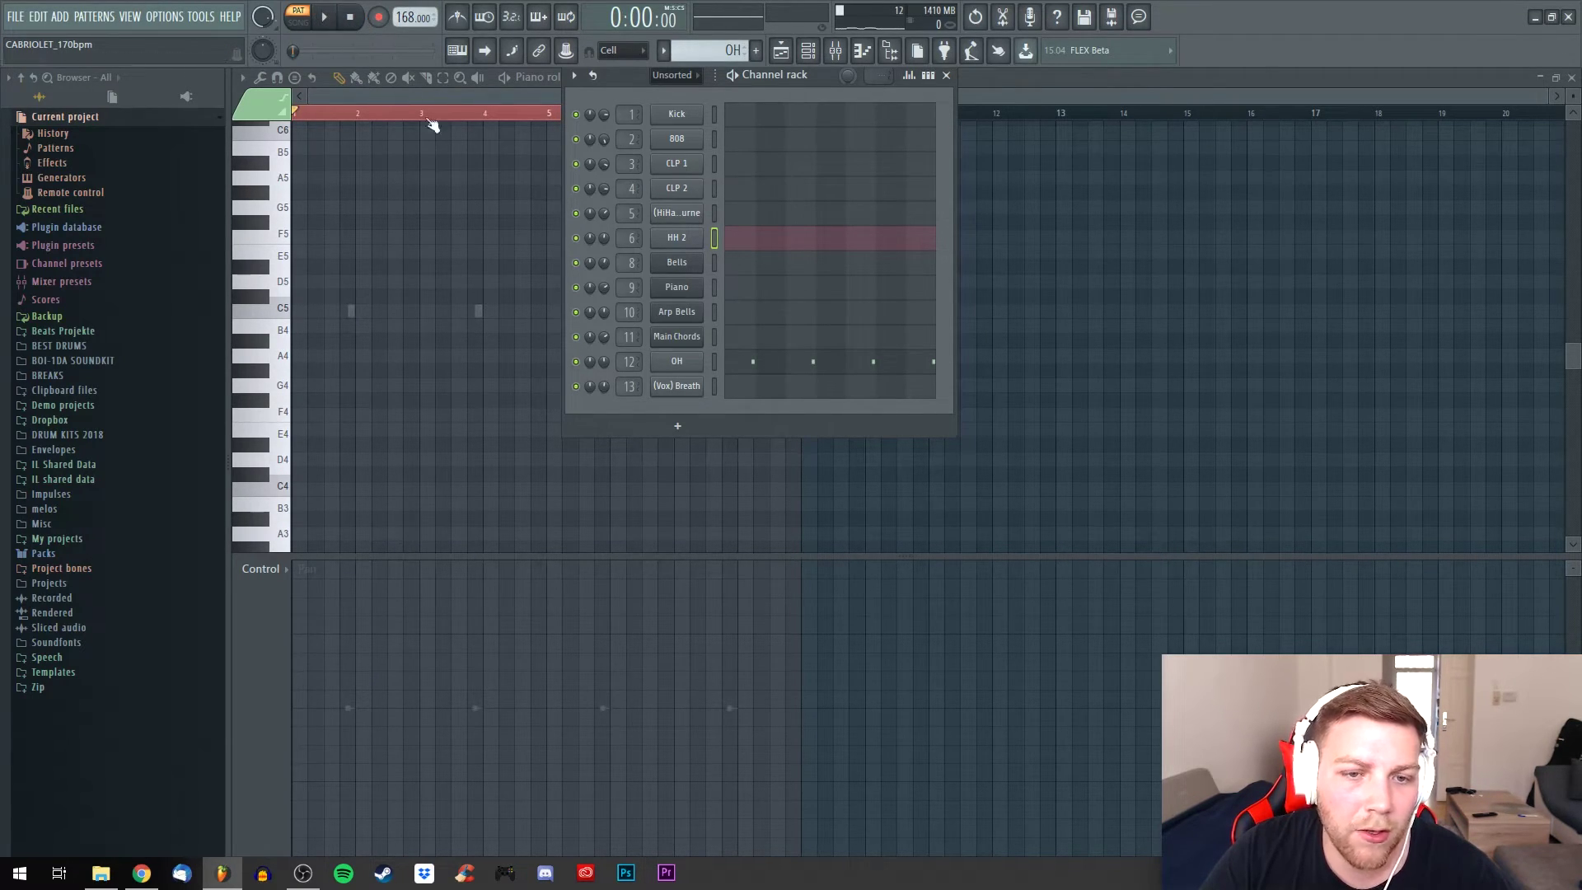
pyautogui.press('F6')
pyautogui.press('space')
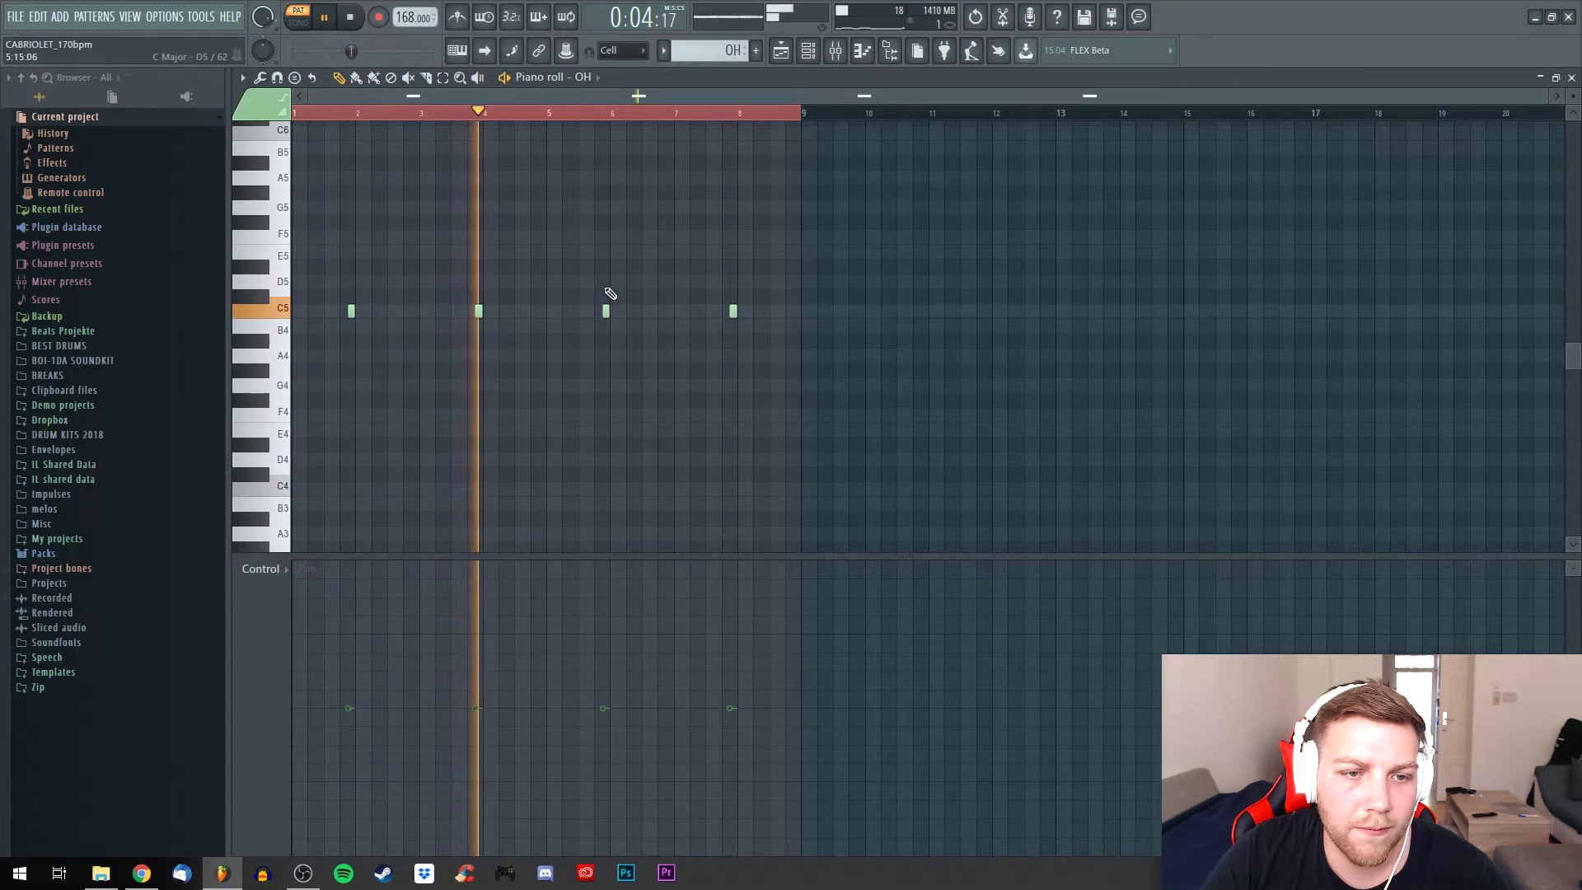
pyautogui.press('space')
# Play the (Vox) Breath pattern in the piano roll and show note velocity in the control lane
pyautogui.click(810, 50)
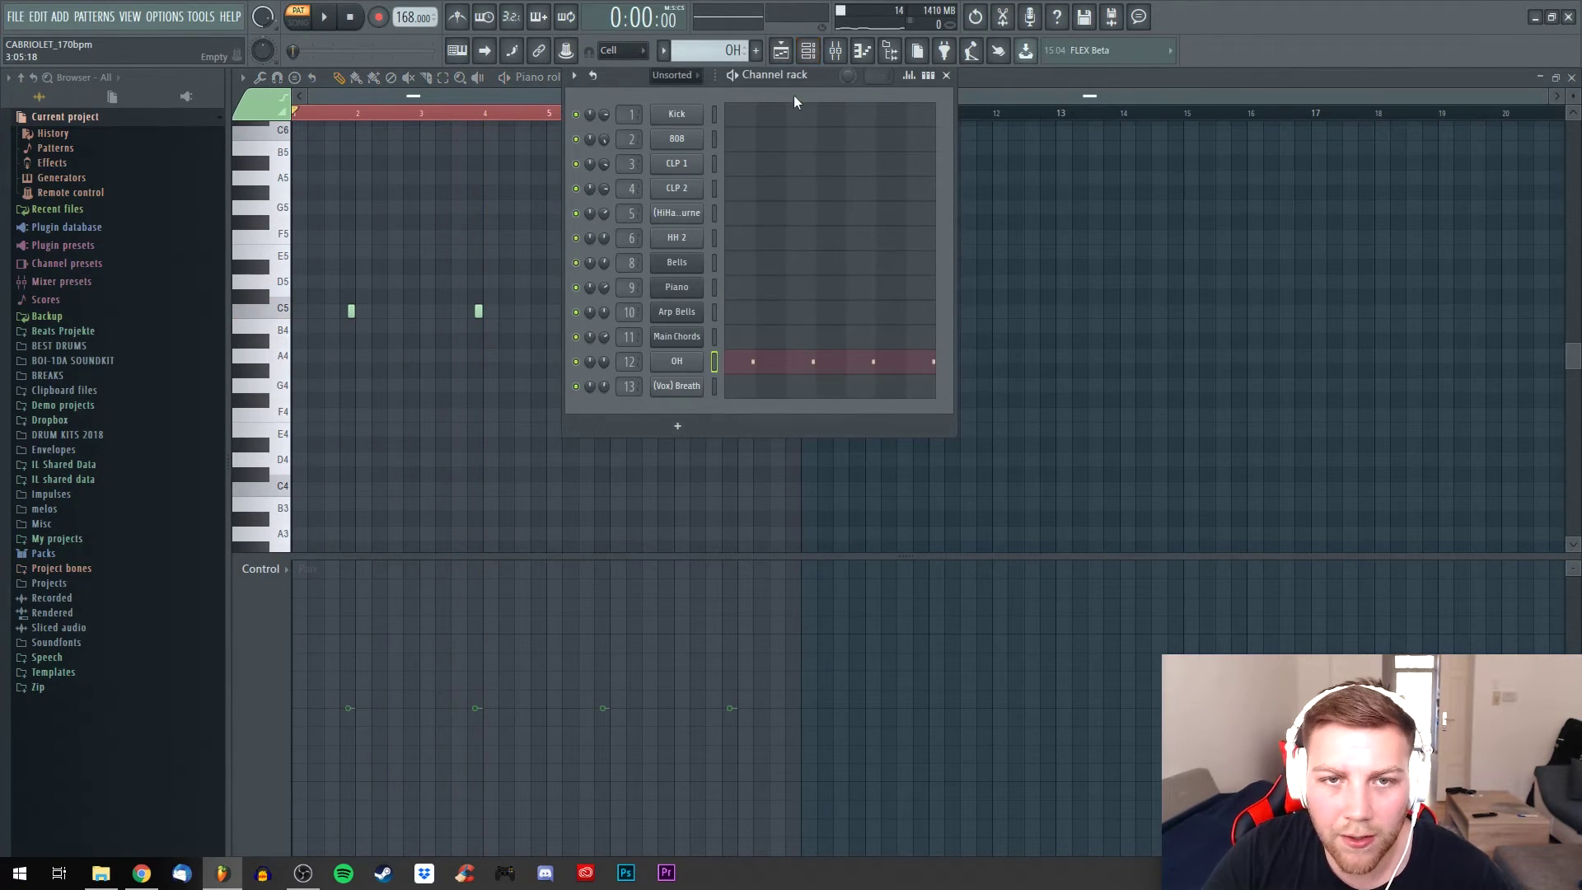
pyautogui.press('Down')
pyautogui.press('F6')
pyautogui.press('space')
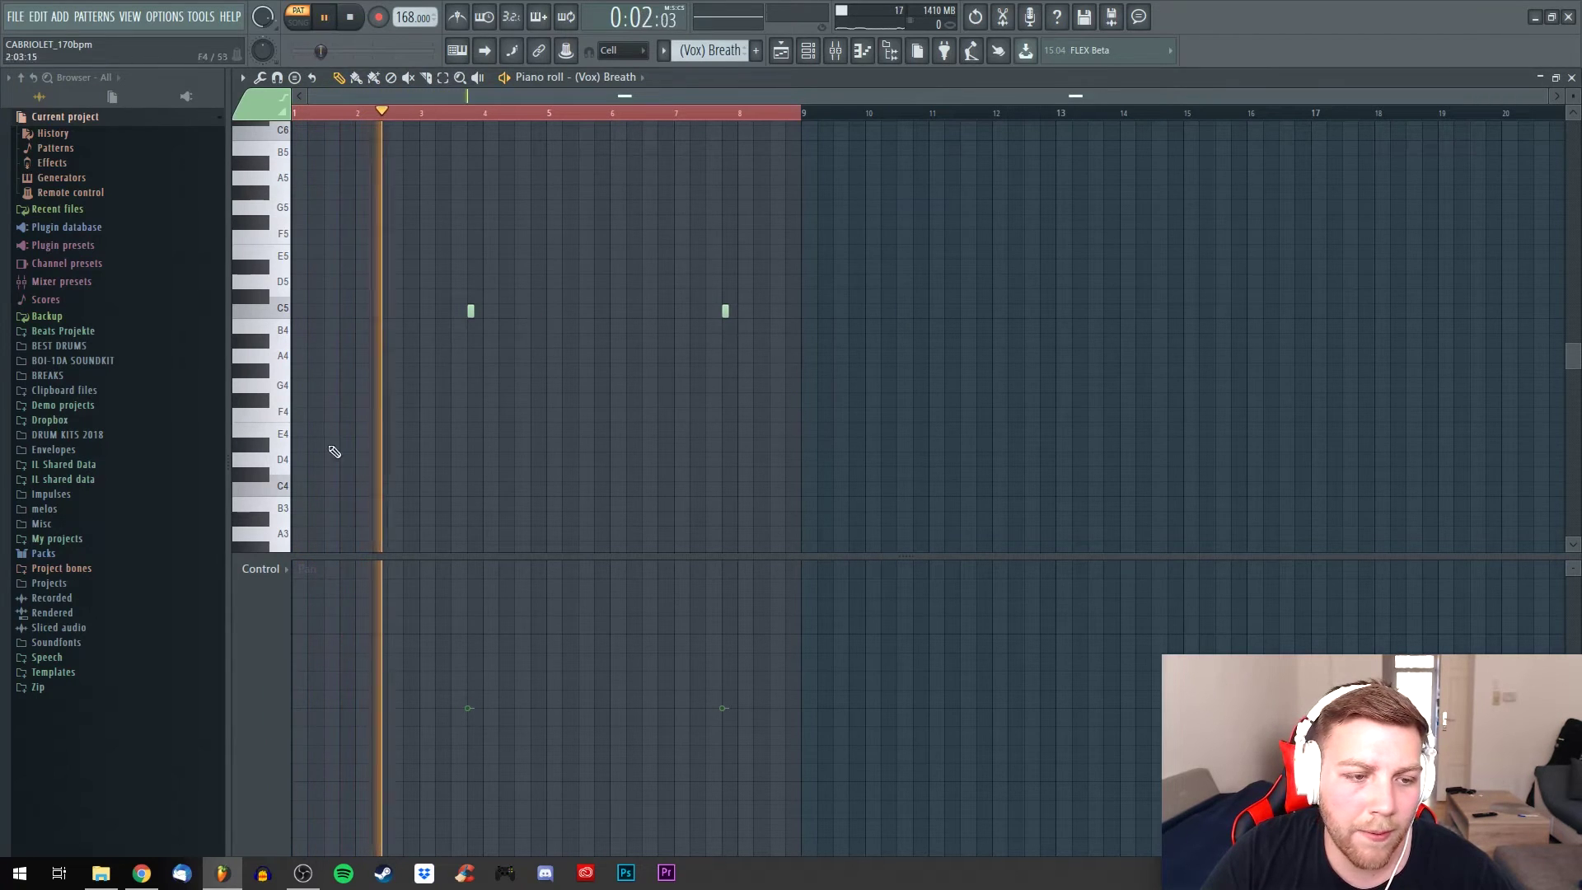
pyautogui.click(263, 570)
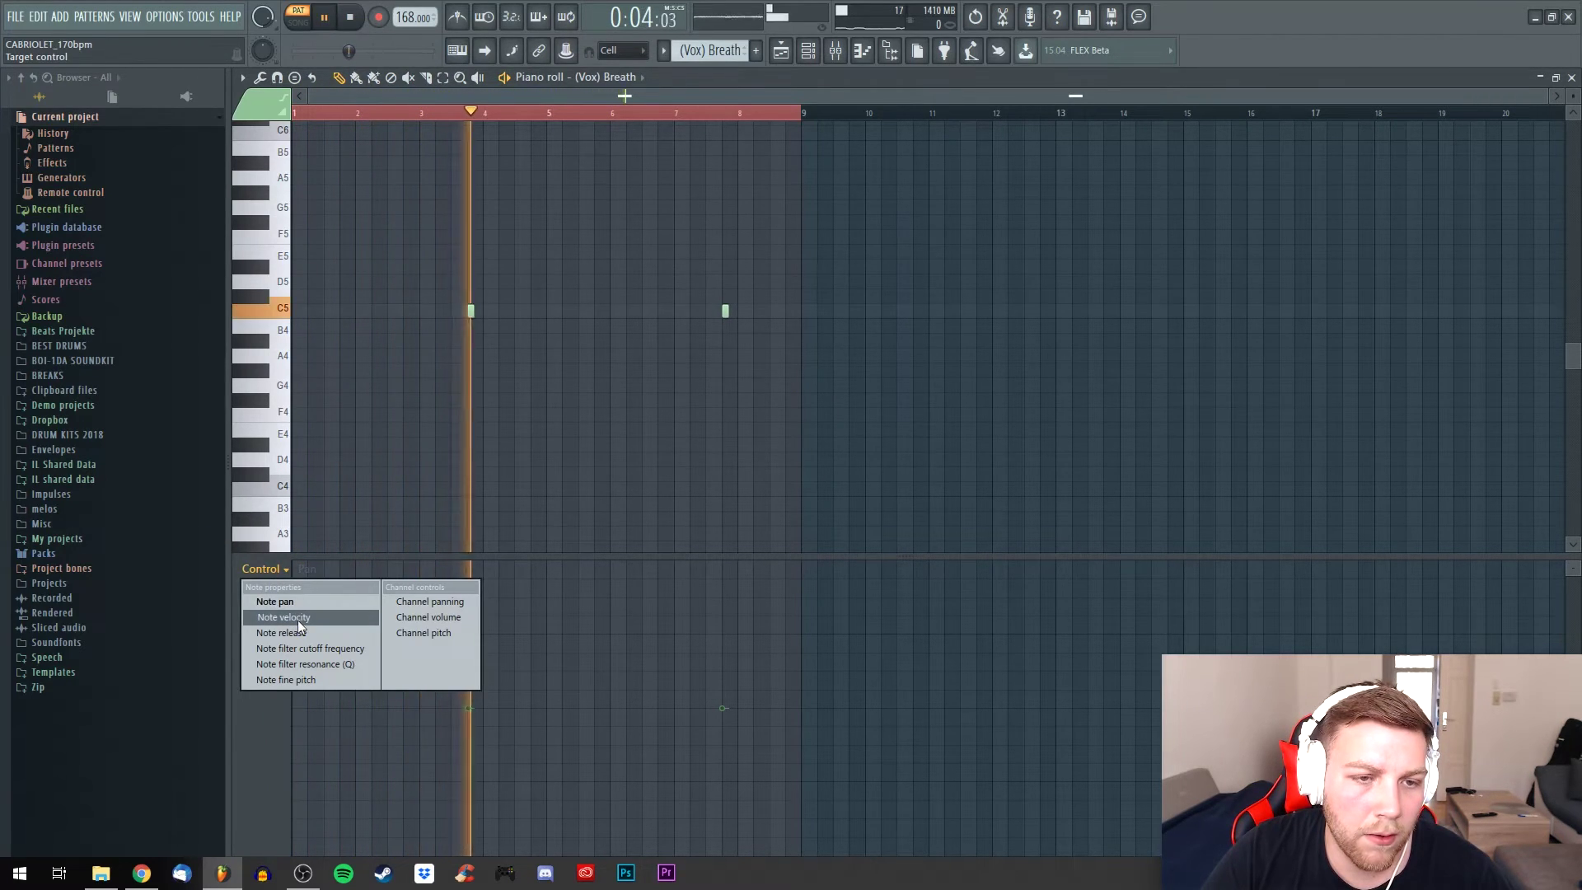
pyautogui.click(321, 619)
pyautogui.press('space')
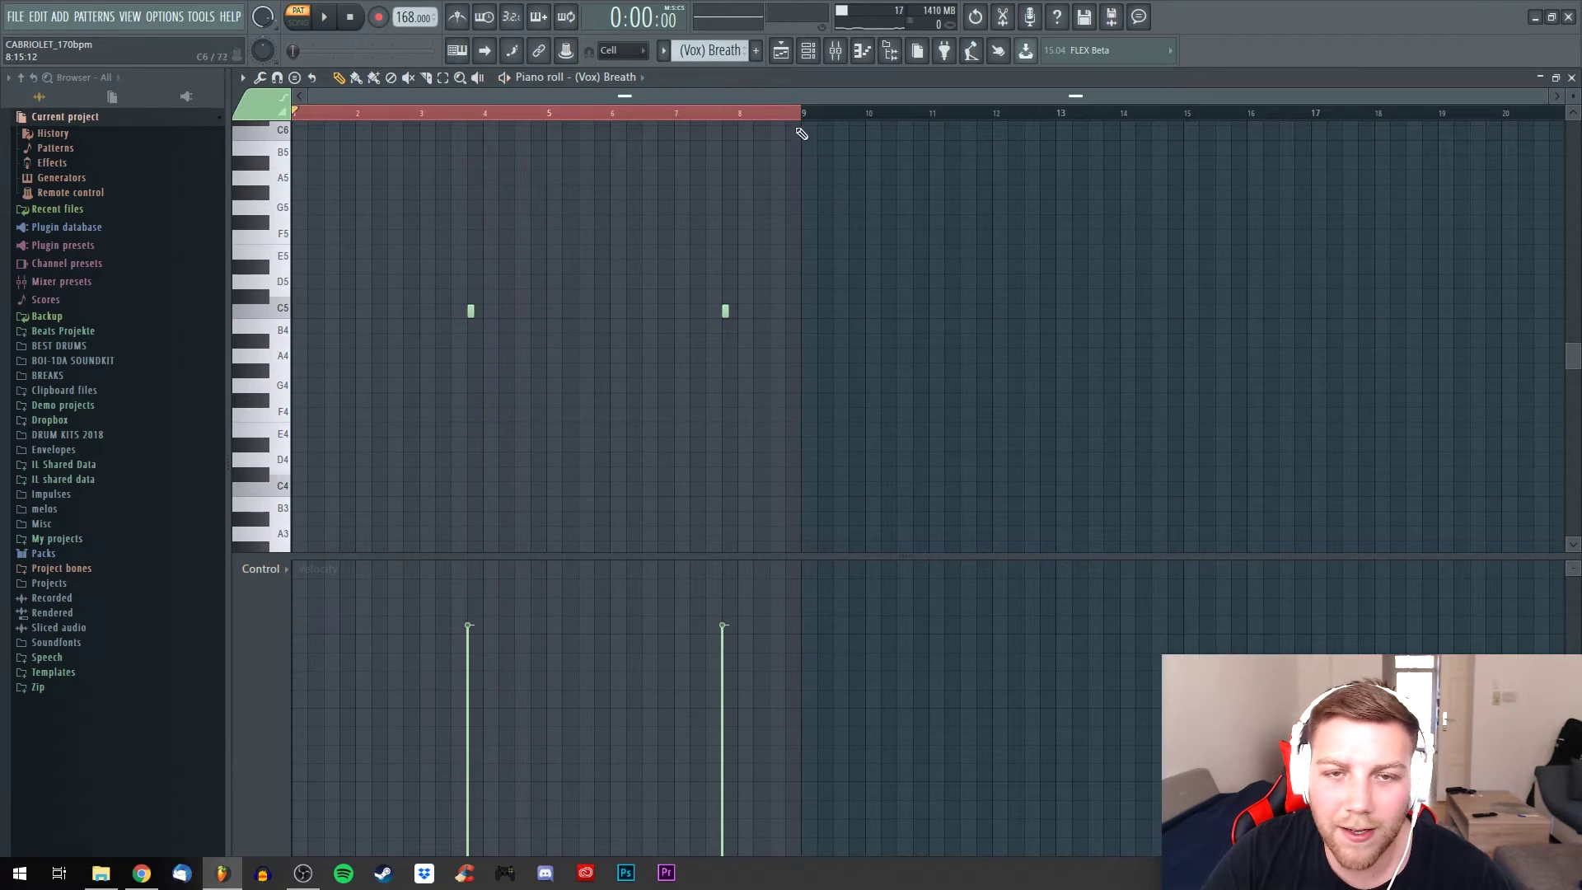
# Pick the Kick pattern from its clip in Hook 1, open its notes in the piano roll and play them
pyautogui.click(832, 51)
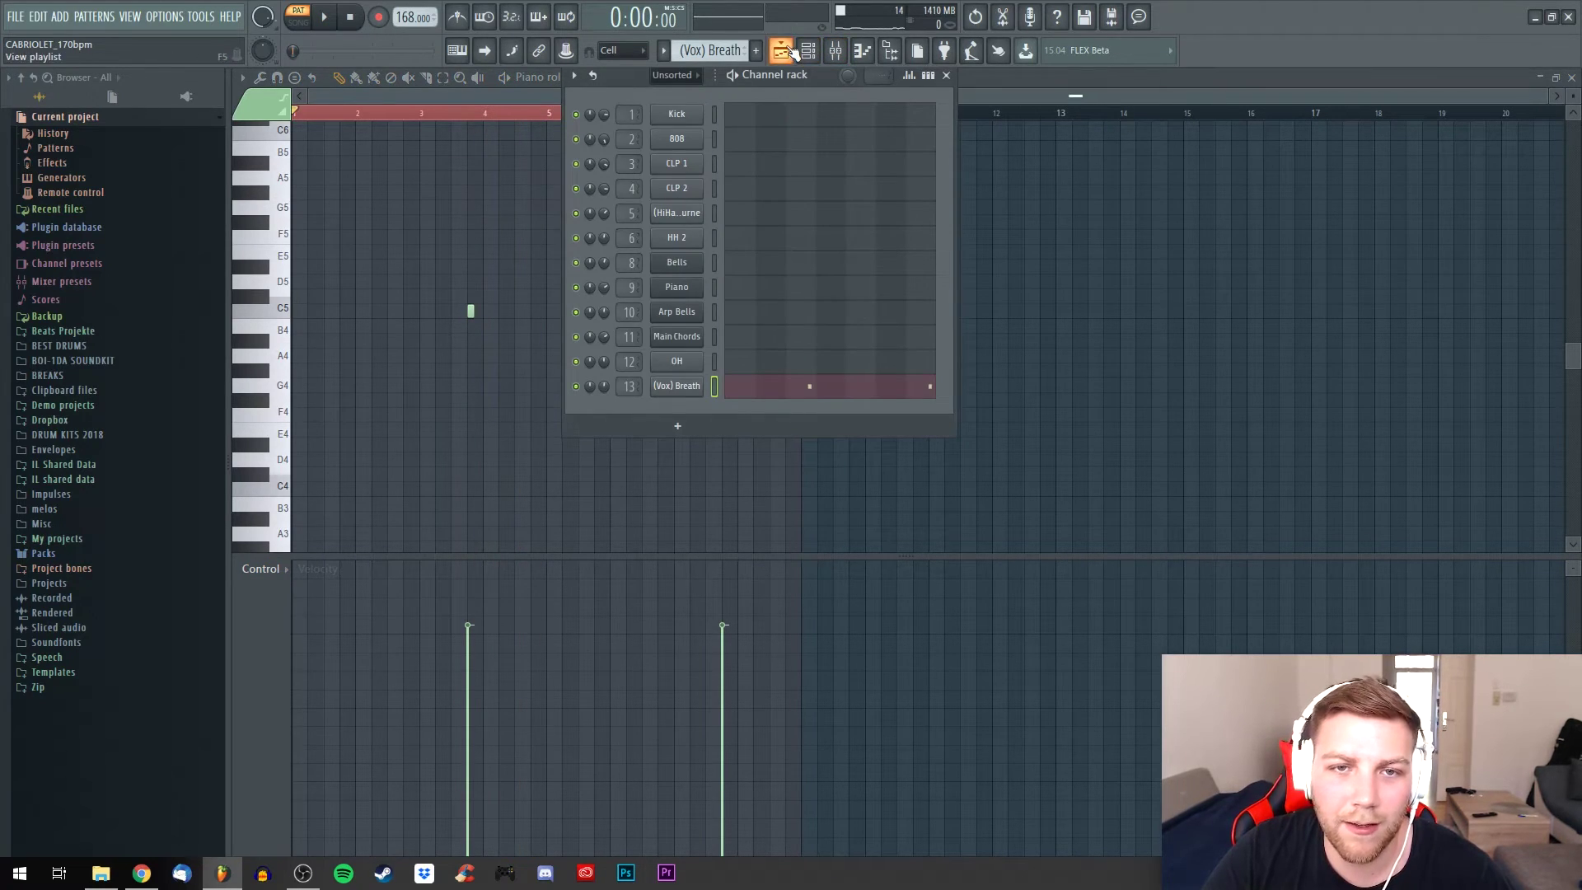
pyautogui.click(781, 51)
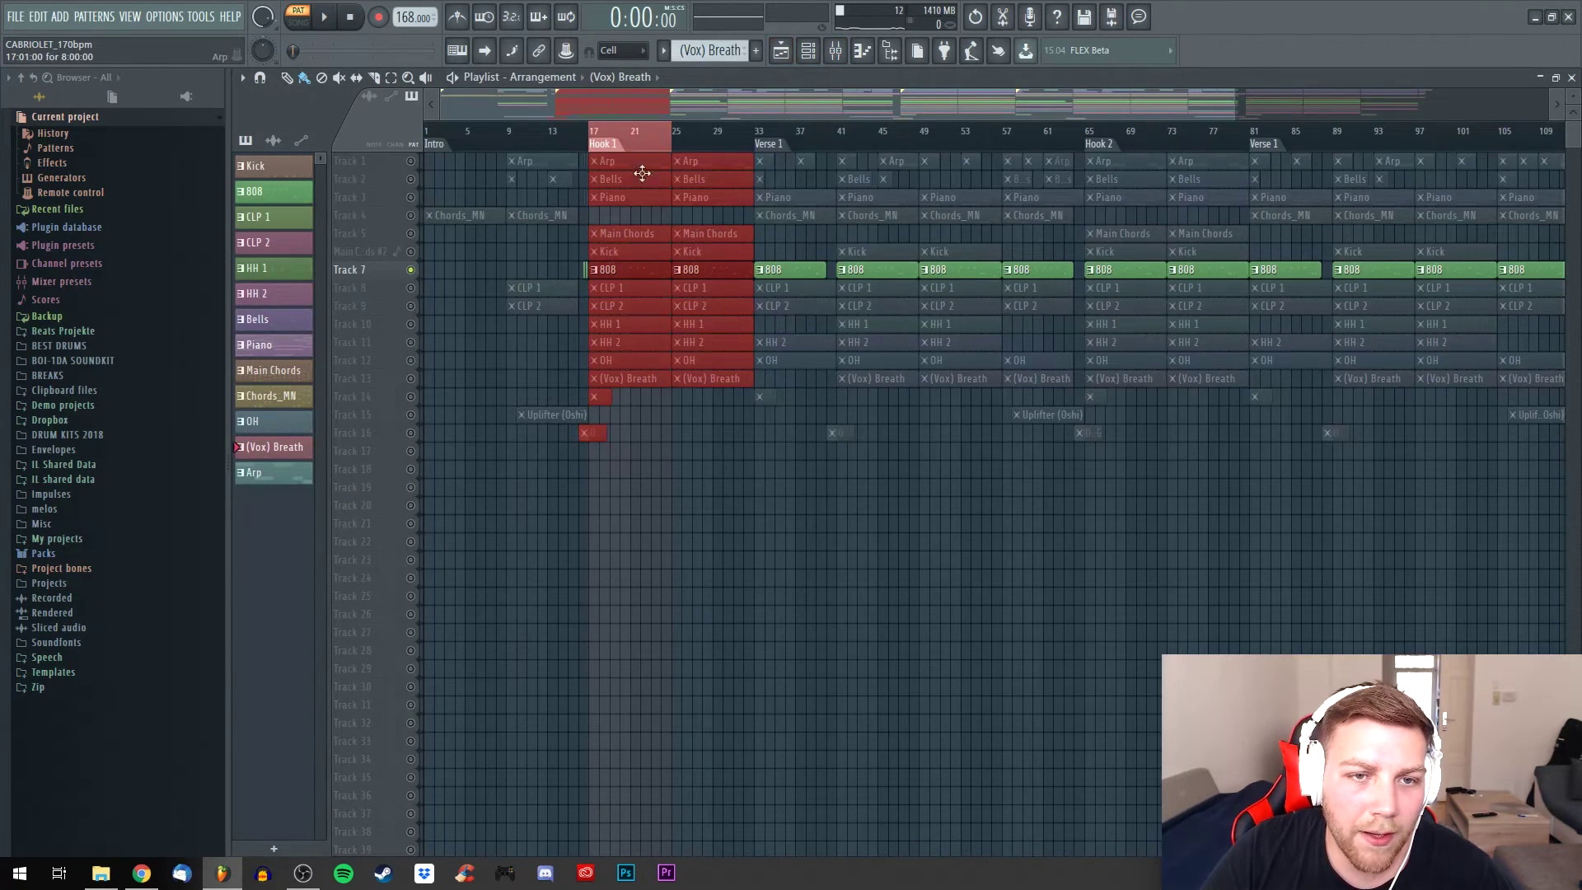
pyautogui.click(610, 252)
pyautogui.click(809, 51)
pyautogui.click(781, 141)
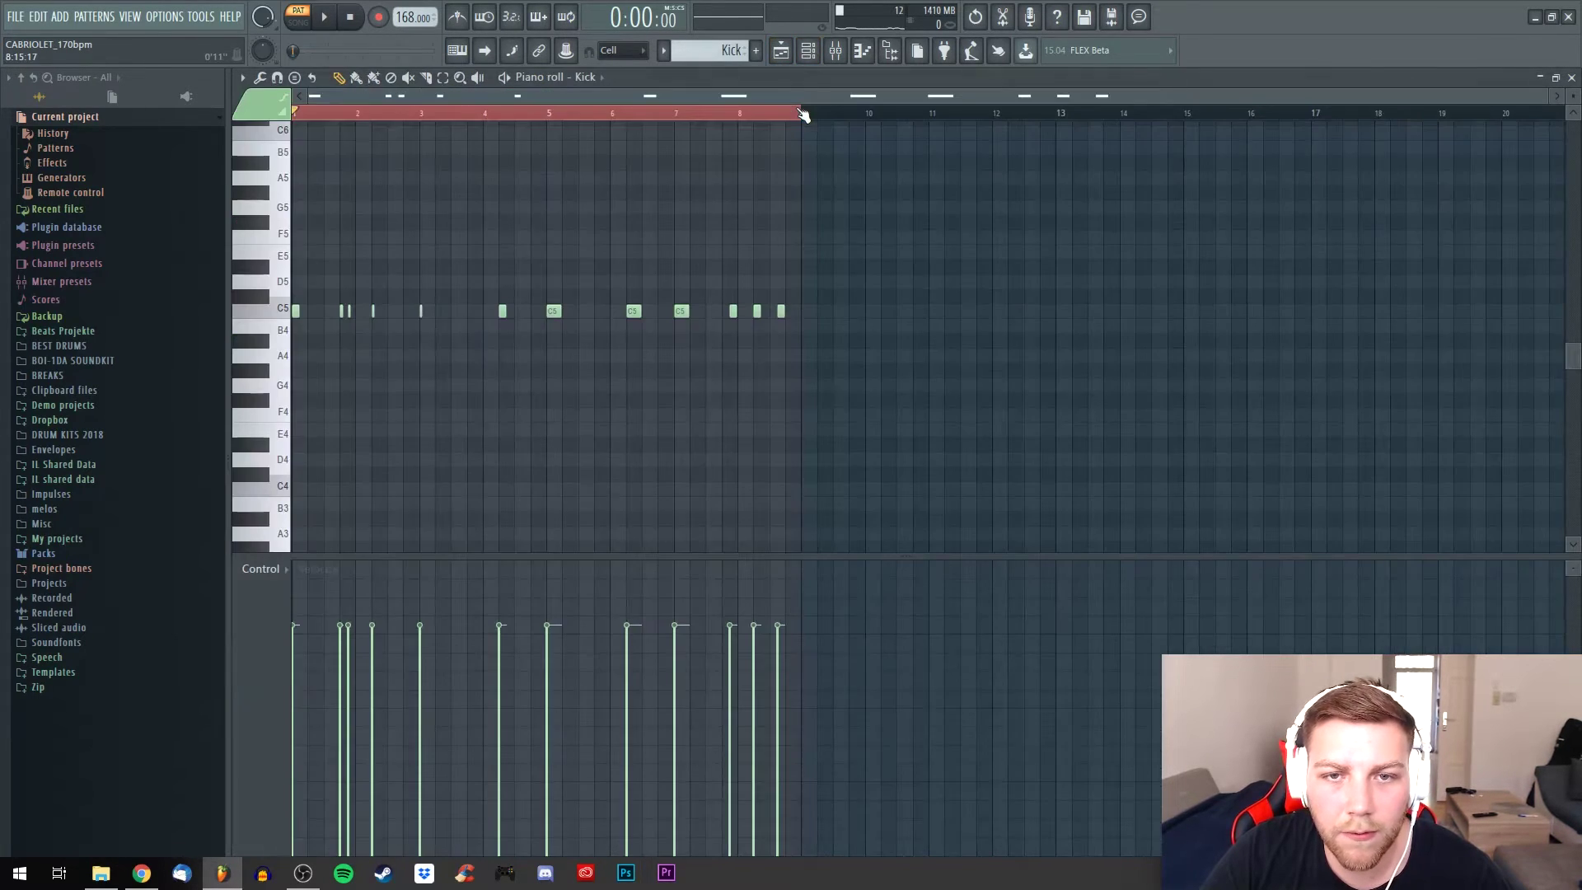
pyautogui.scroll(5, 494, 118)
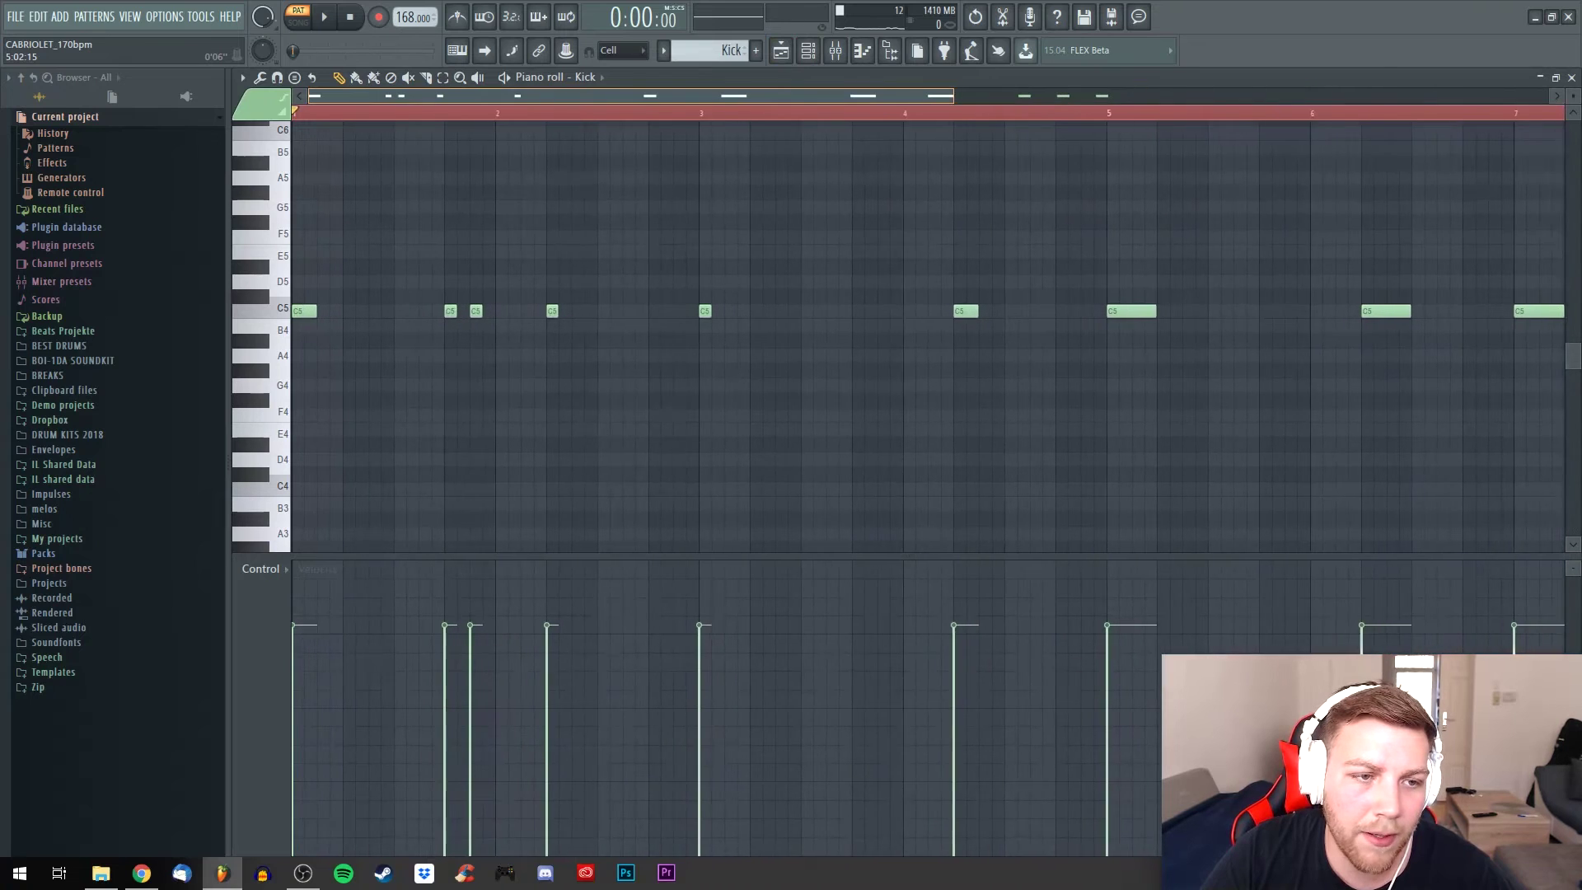
pyautogui.press('space')
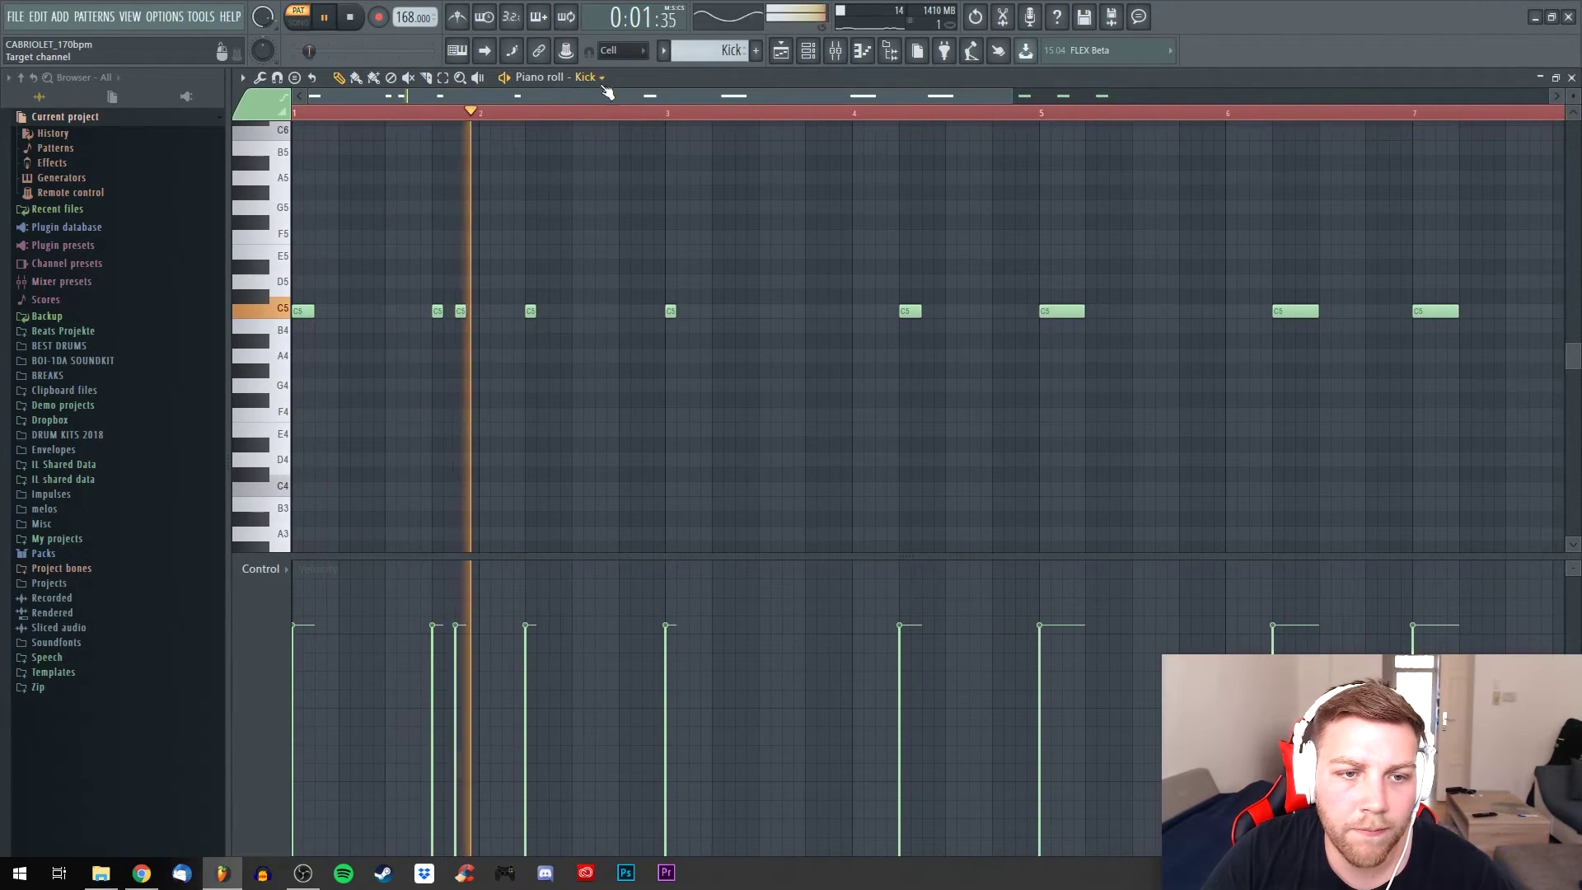
# Play the Kick pattern with all eight bars of its notes in view and stop playback
pyautogui.scroll(-2, 610, 96)
pyautogui.scroll(-4, 610, 95)
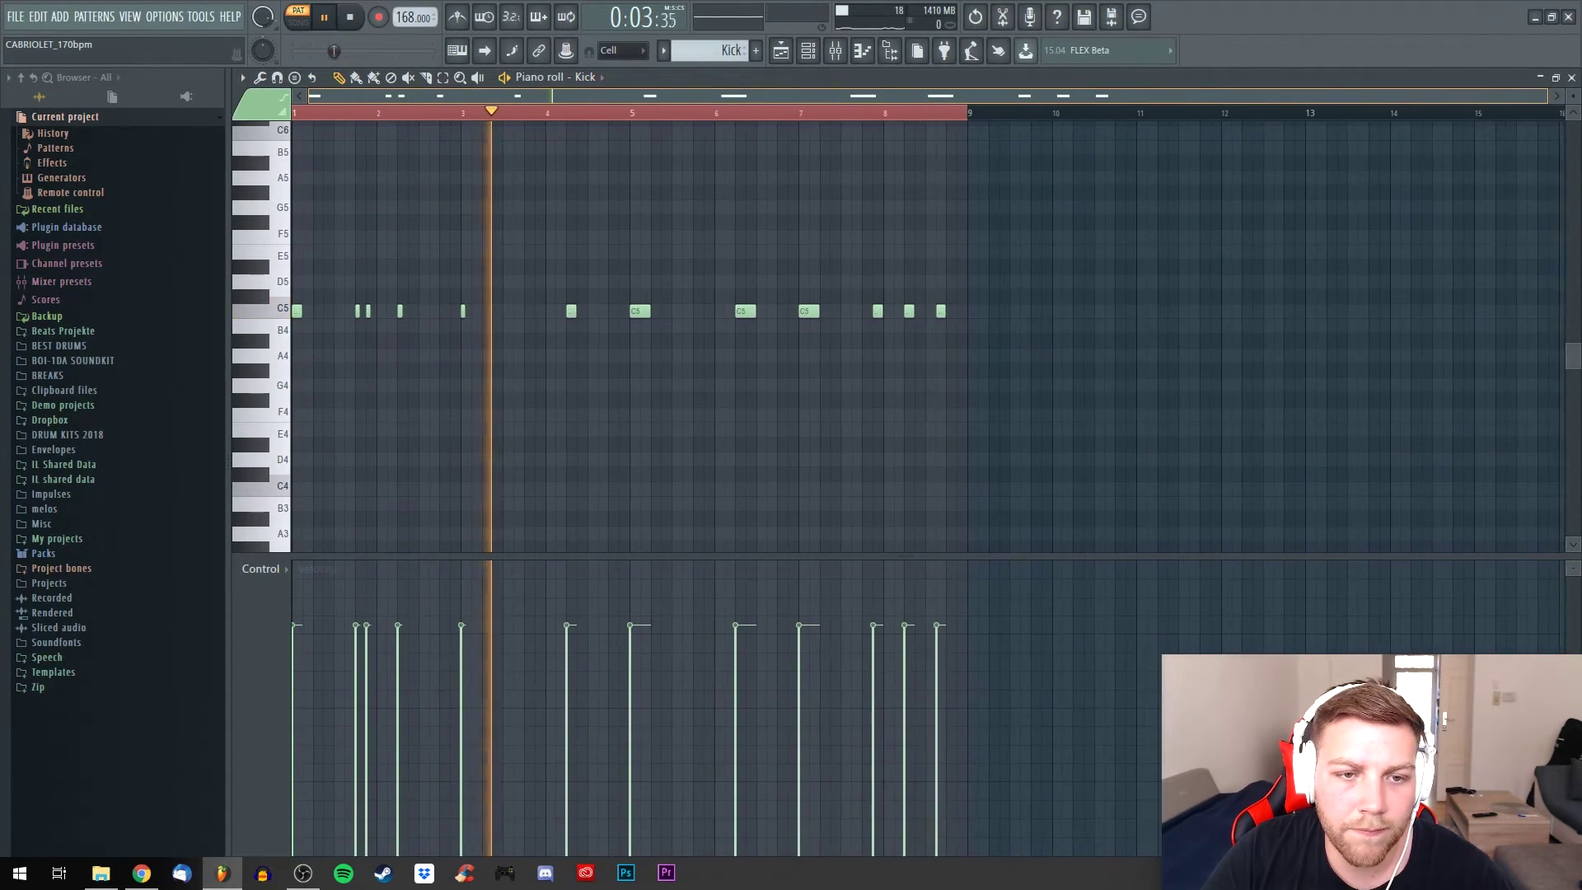
pyautogui.scroll(-3, 610, 95)
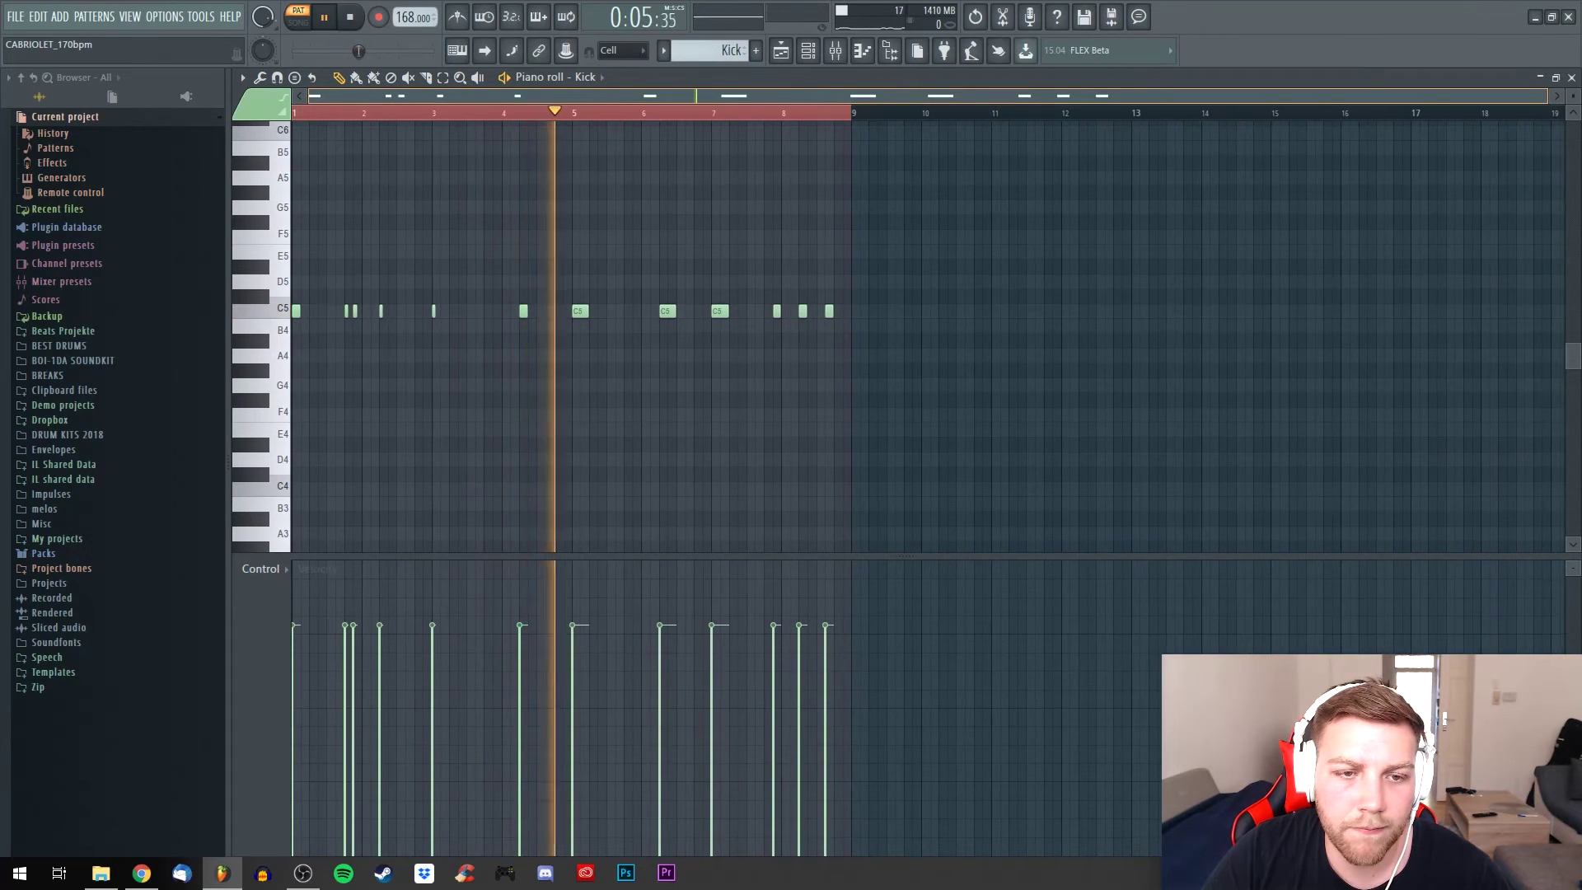
pyautogui.press('space')
# Unmute the Kick, CLP 1, CLP 2, HH 1, HH 2, OH and (Vox) Breath tracks in the playlist alongside the 808
pyautogui.click(809, 50)
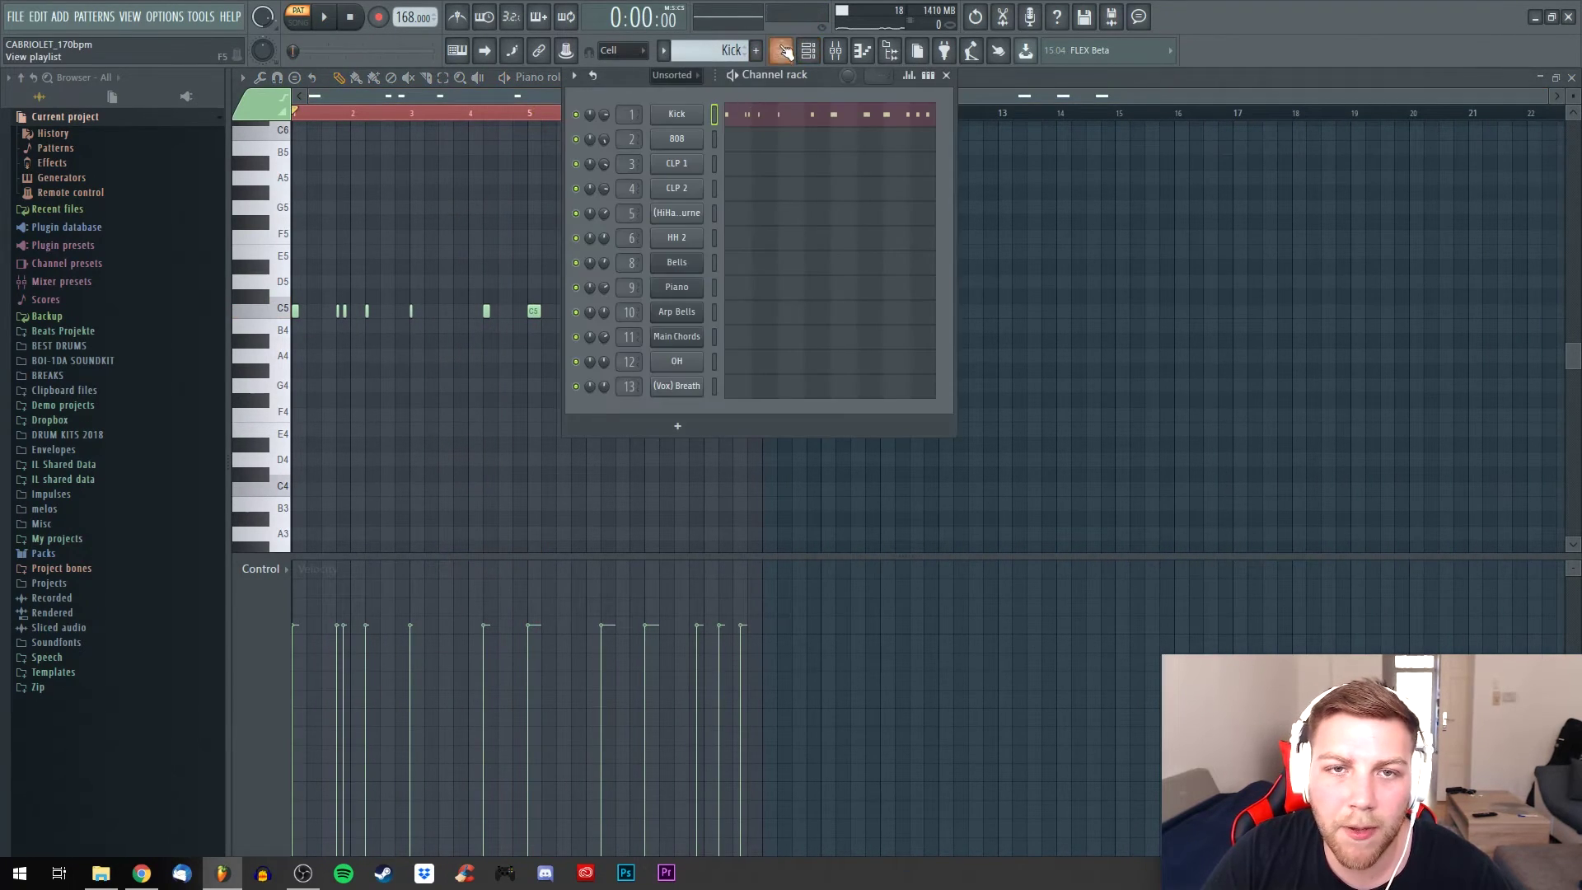
pyautogui.click(781, 50)
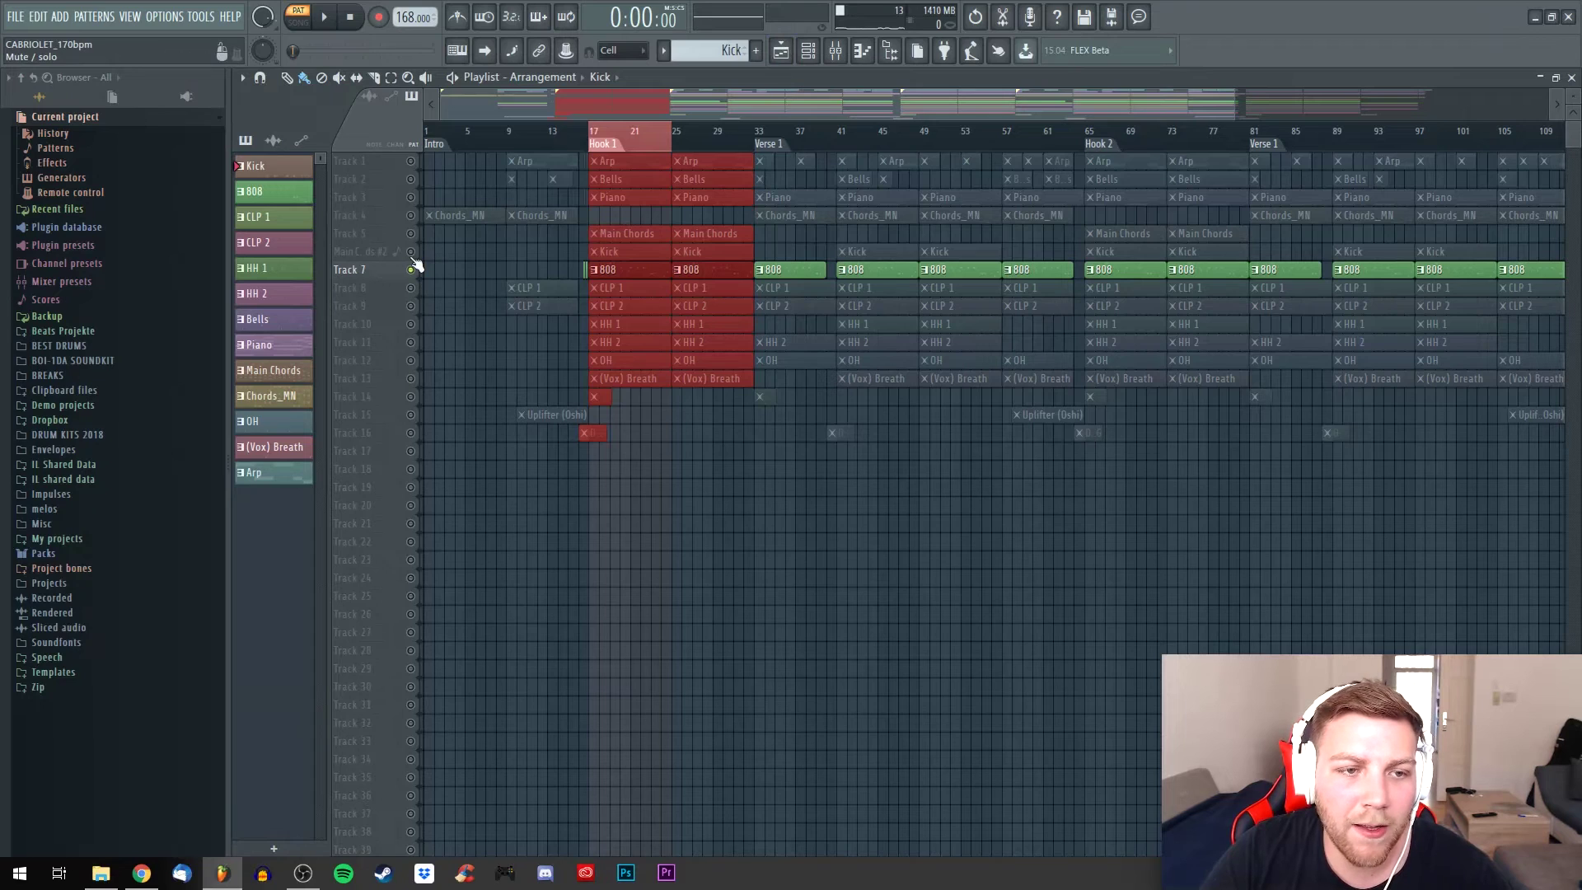
pyautogui.click(411, 252)
pyautogui.click(412, 288)
pyautogui.click(411, 306)
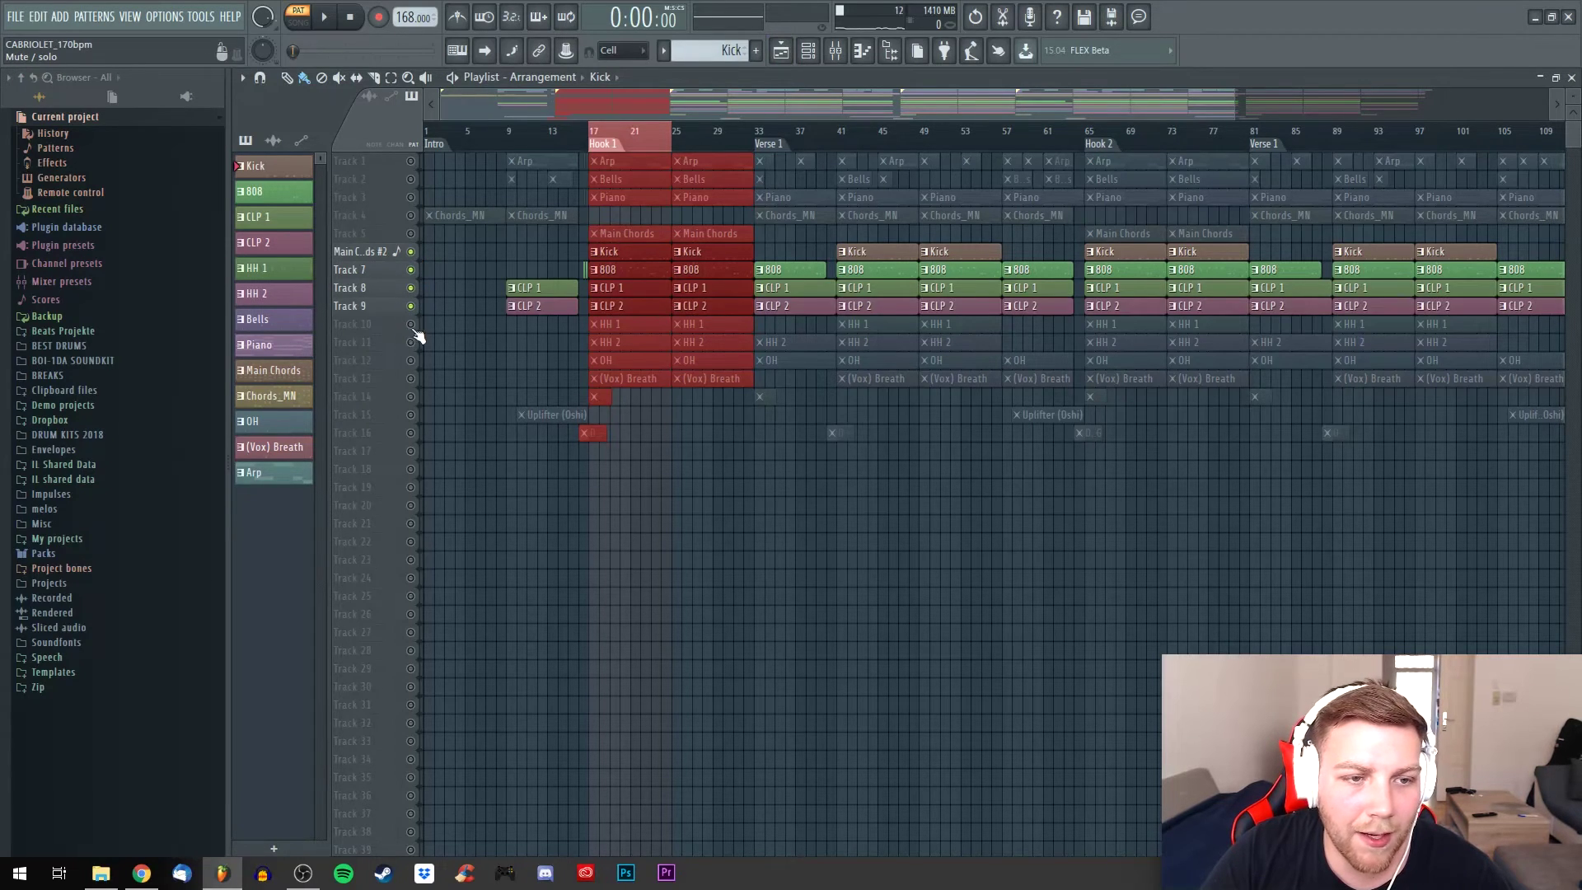
pyautogui.click(412, 324)
pyautogui.click(411, 342)
pyautogui.click(412, 361)
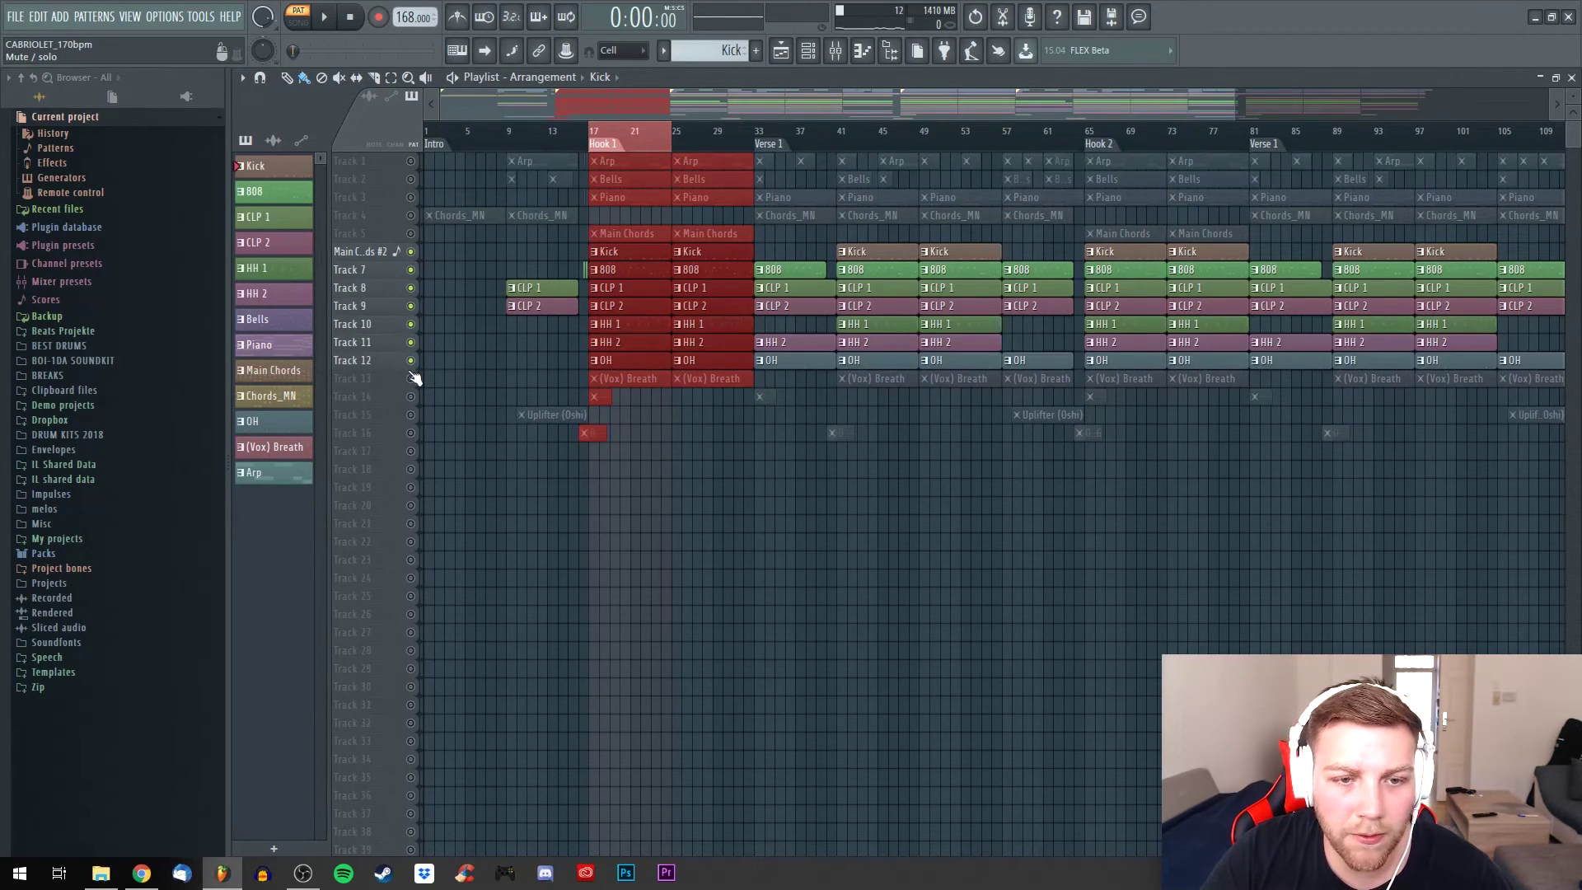
pyautogui.click(411, 378)
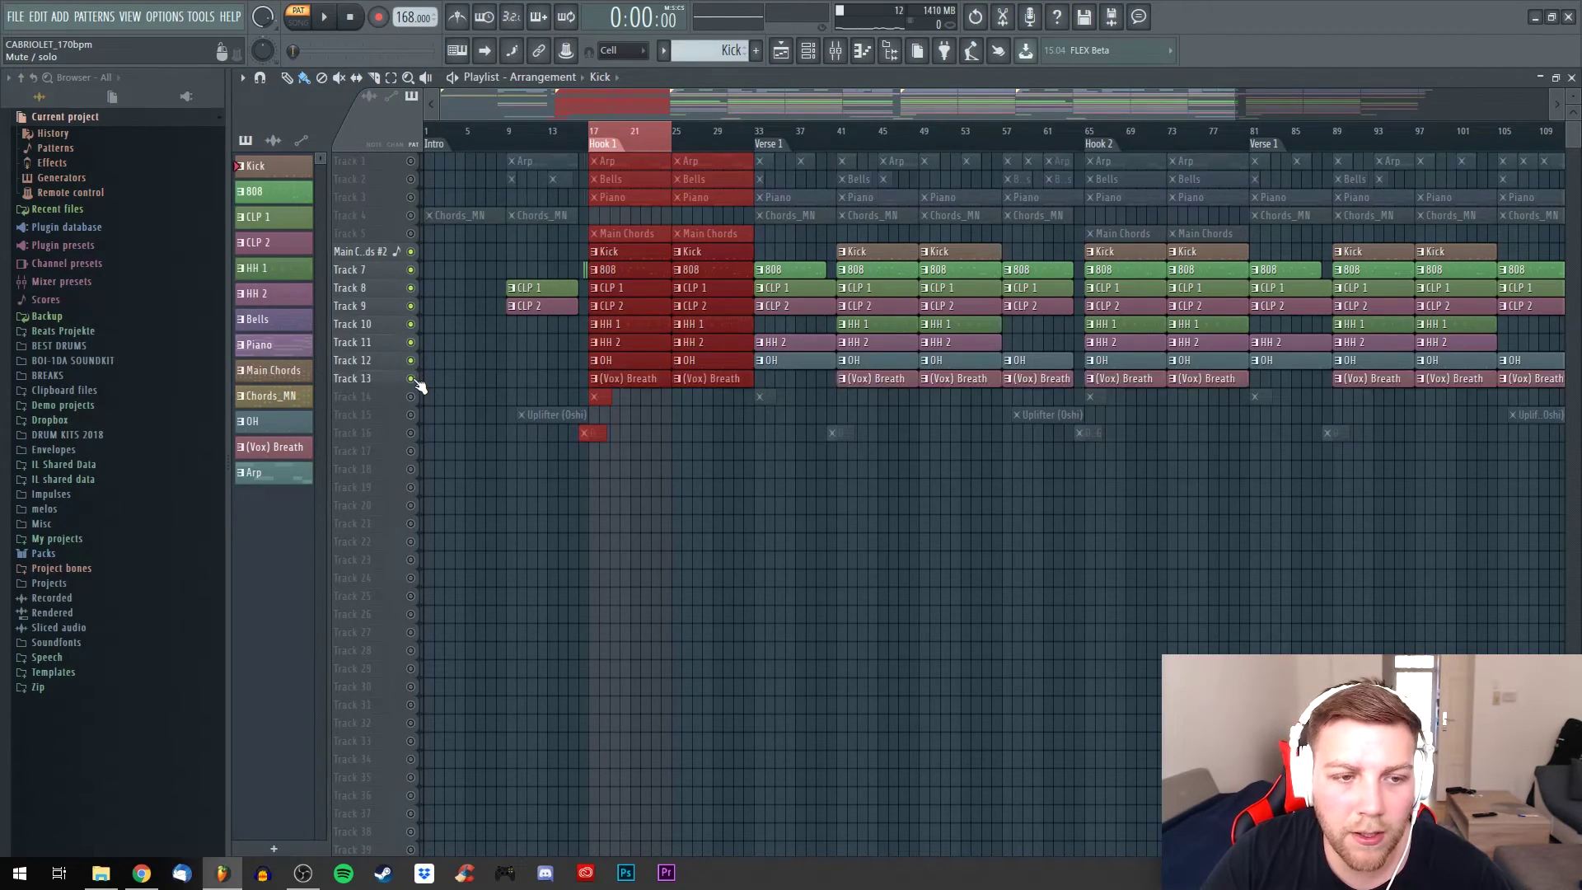
# Switch to song playback and listen to all the unmuted drum tracks together in Hook 1
pyautogui.click(298, 20)
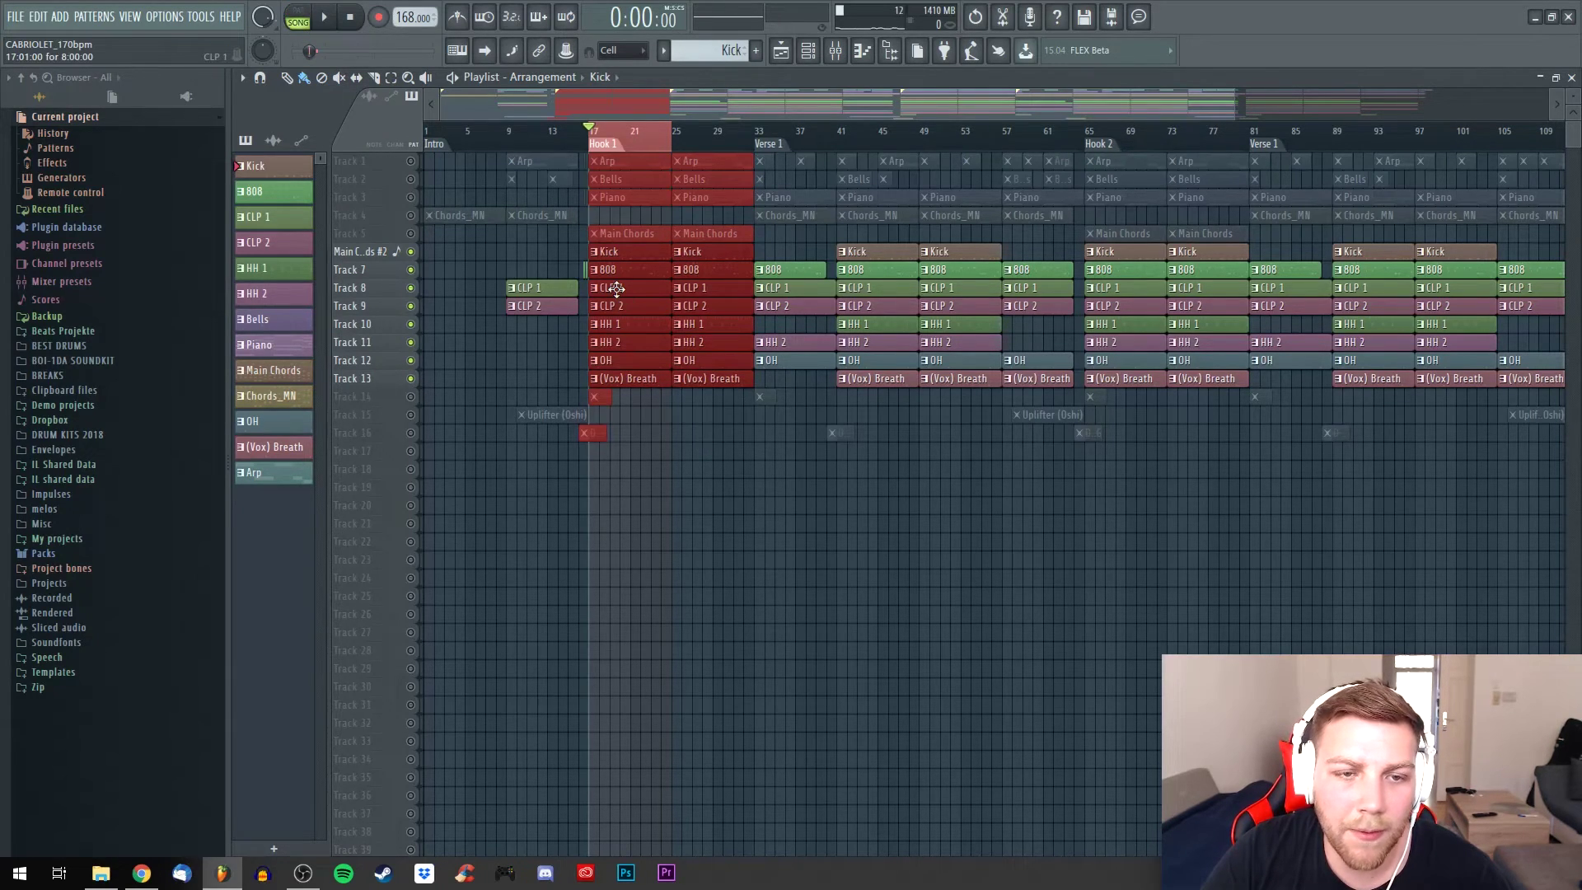
pyautogui.press('space')
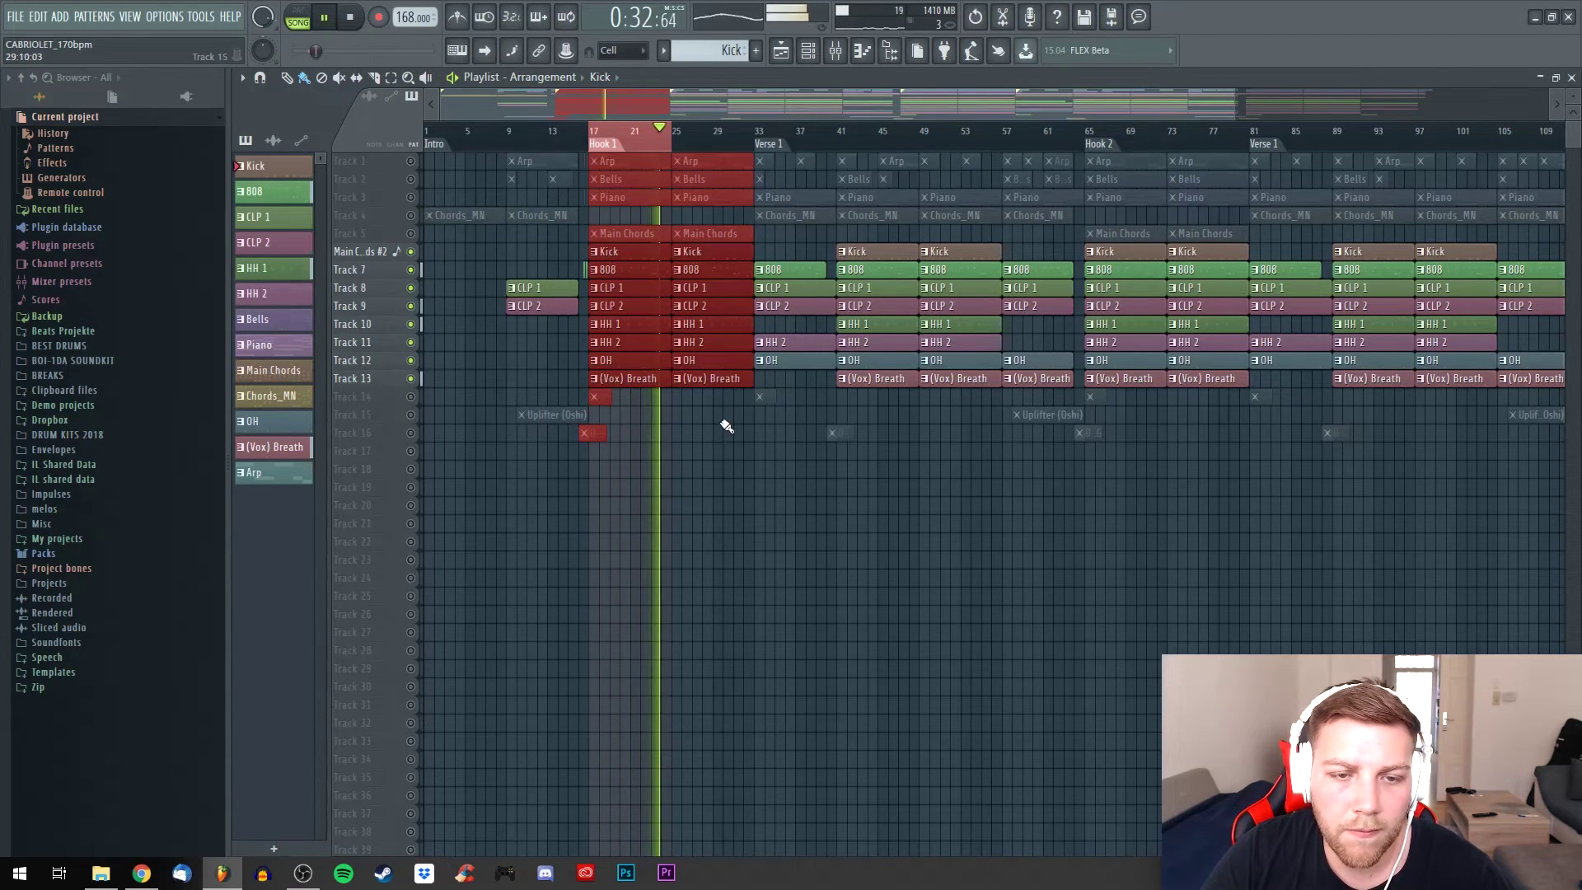
pyautogui.press('space')
# Show the channel rack, select the HH 1 pattern and switch to pattern playback
pyautogui.press('F6')
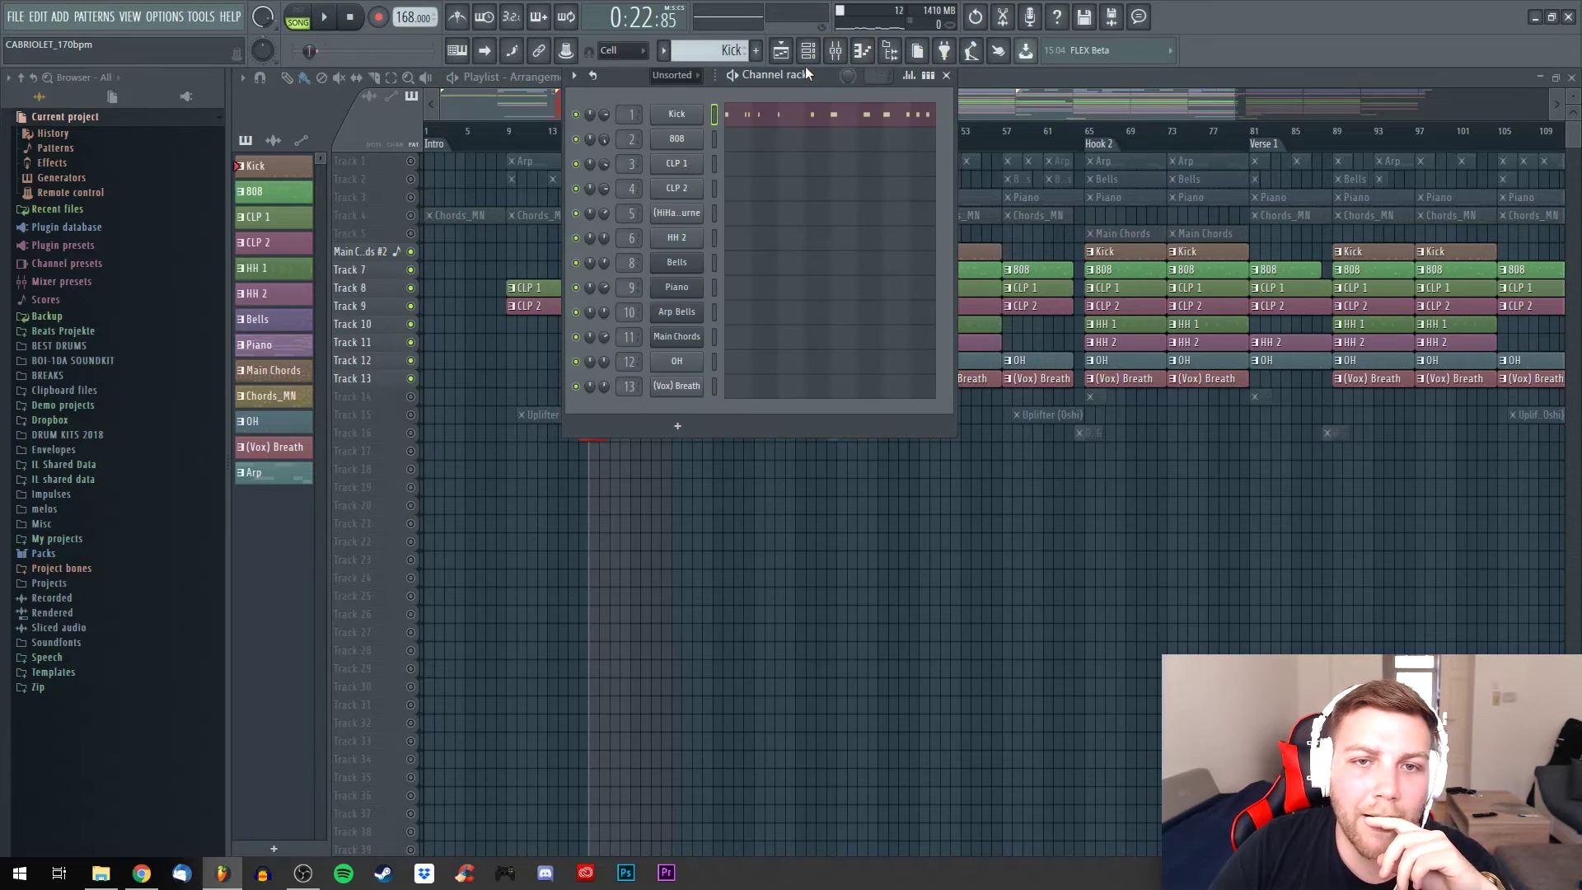
pyautogui.press('Down')
pyautogui.press('Down')
pyautogui.press('Down')
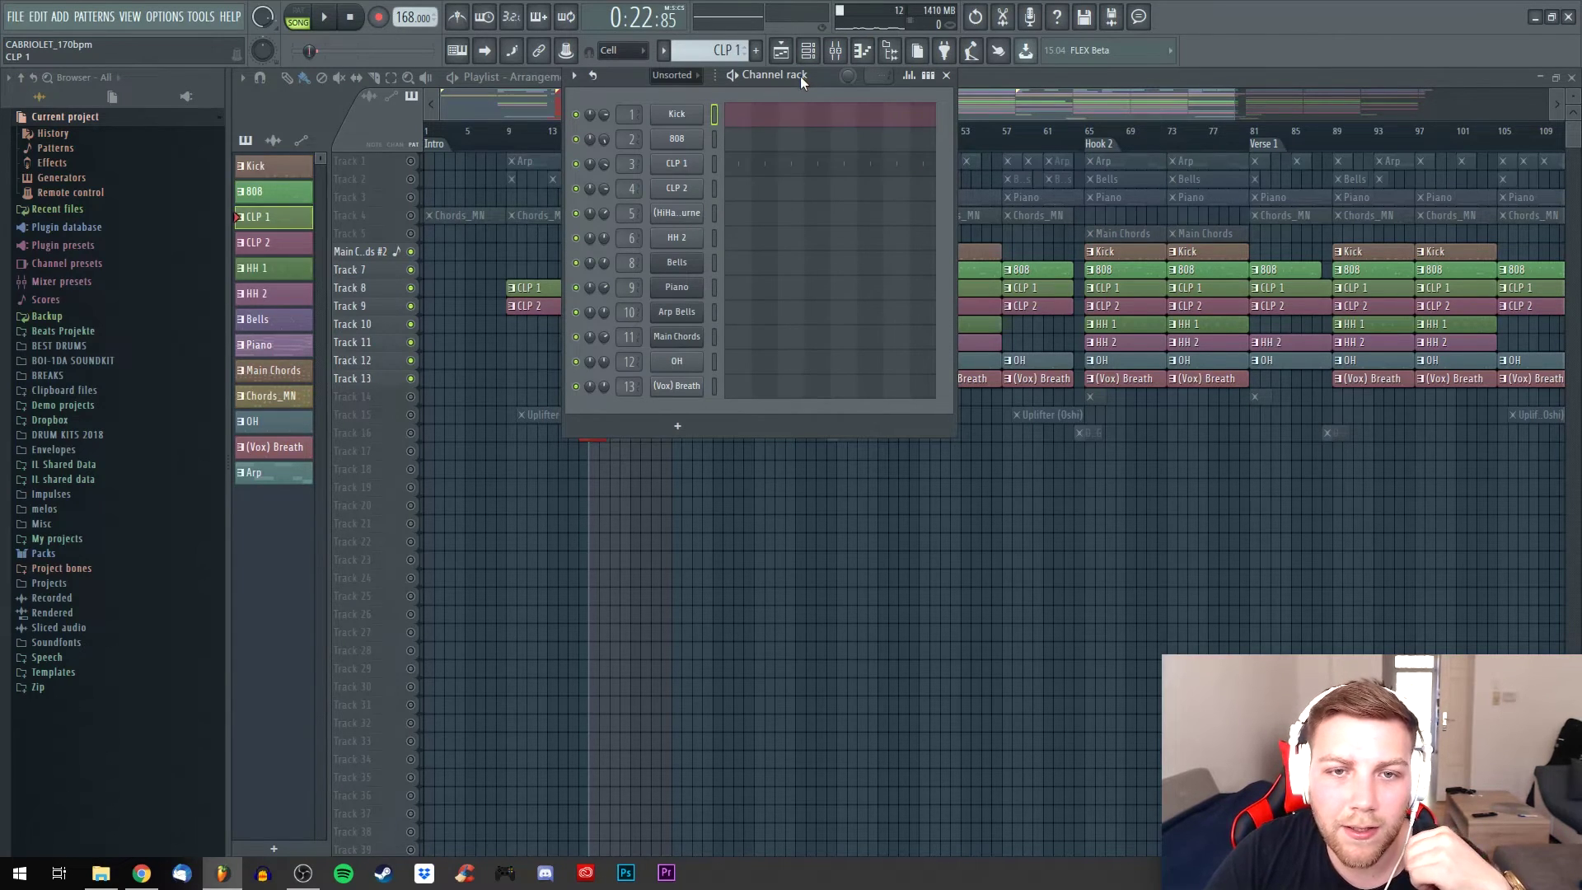
pyautogui.press('Down')
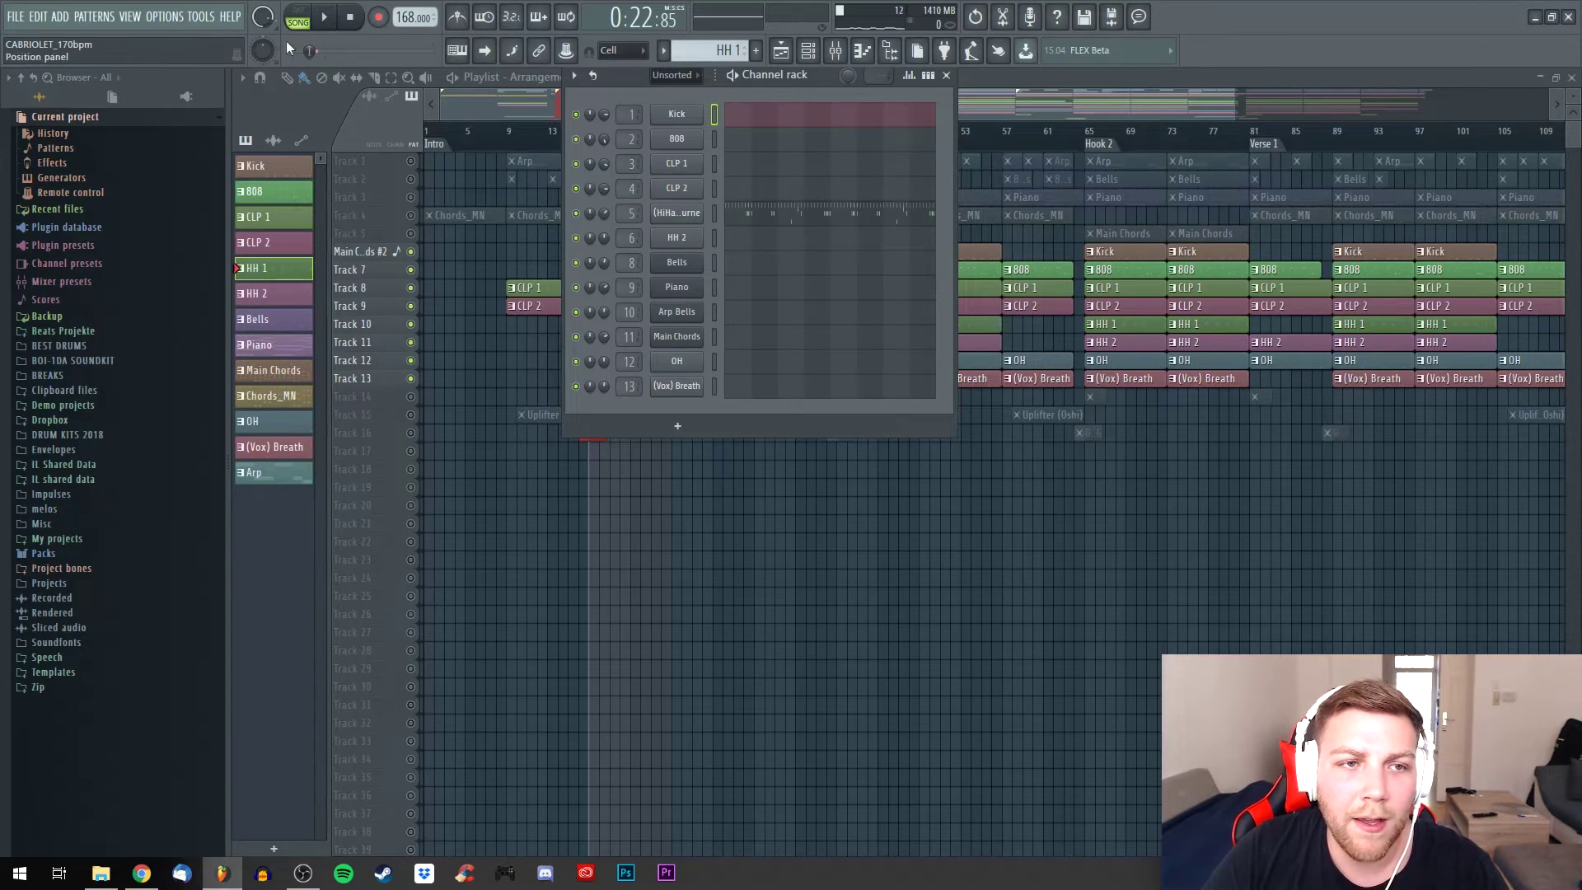
pyautogui.click(297, 11)
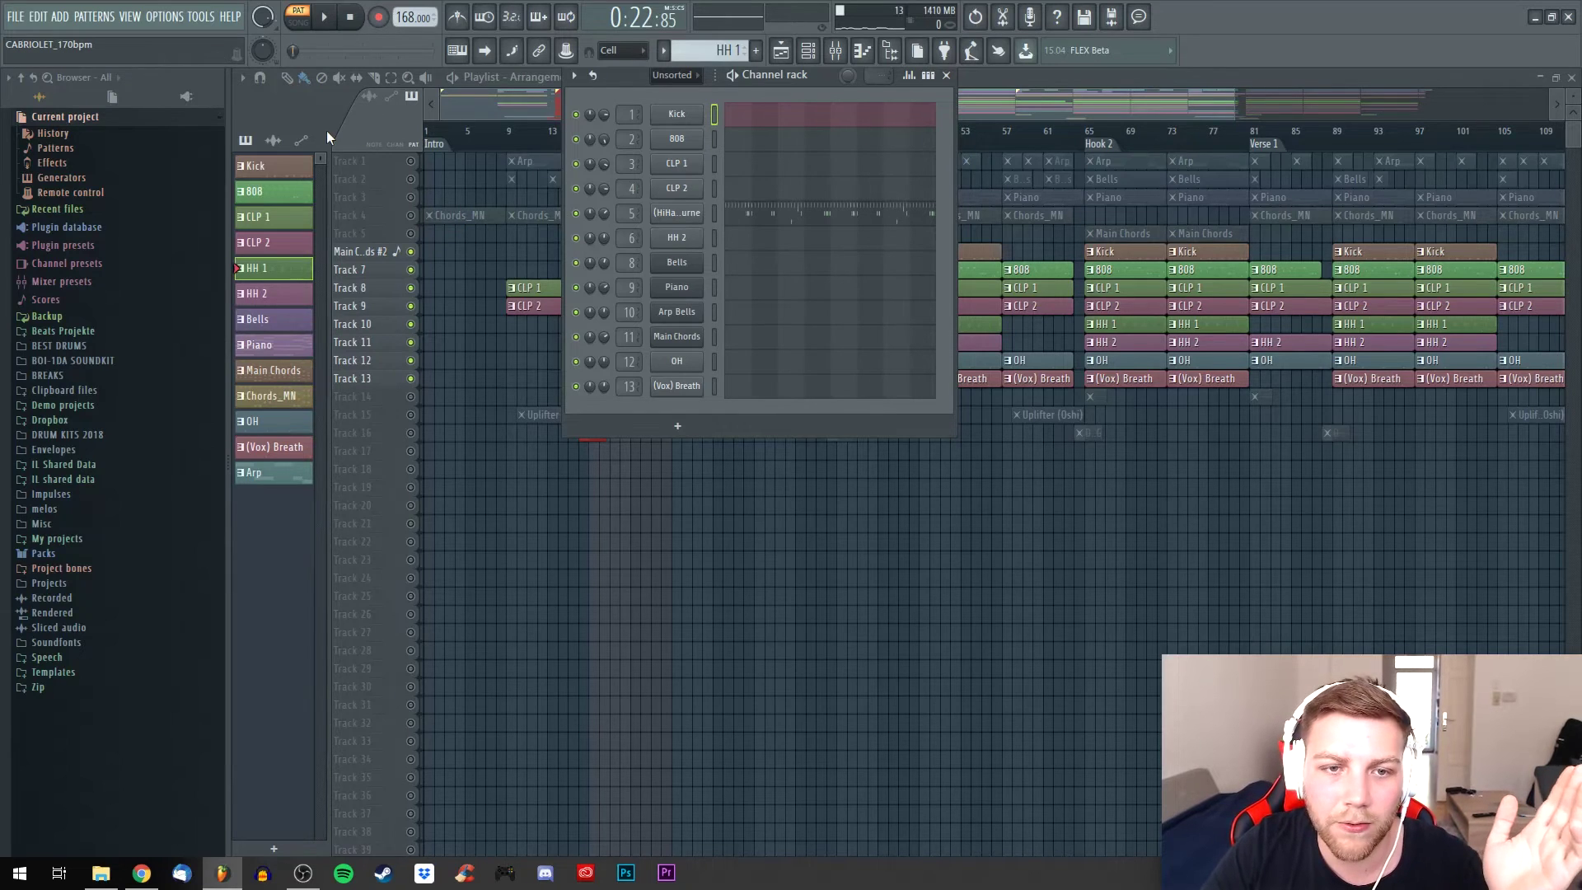
# Examine the (HiHat) Bourne channel's sample settings and its miscellaneous time settings, and close the channel window
pyautogui.click(677, 216)
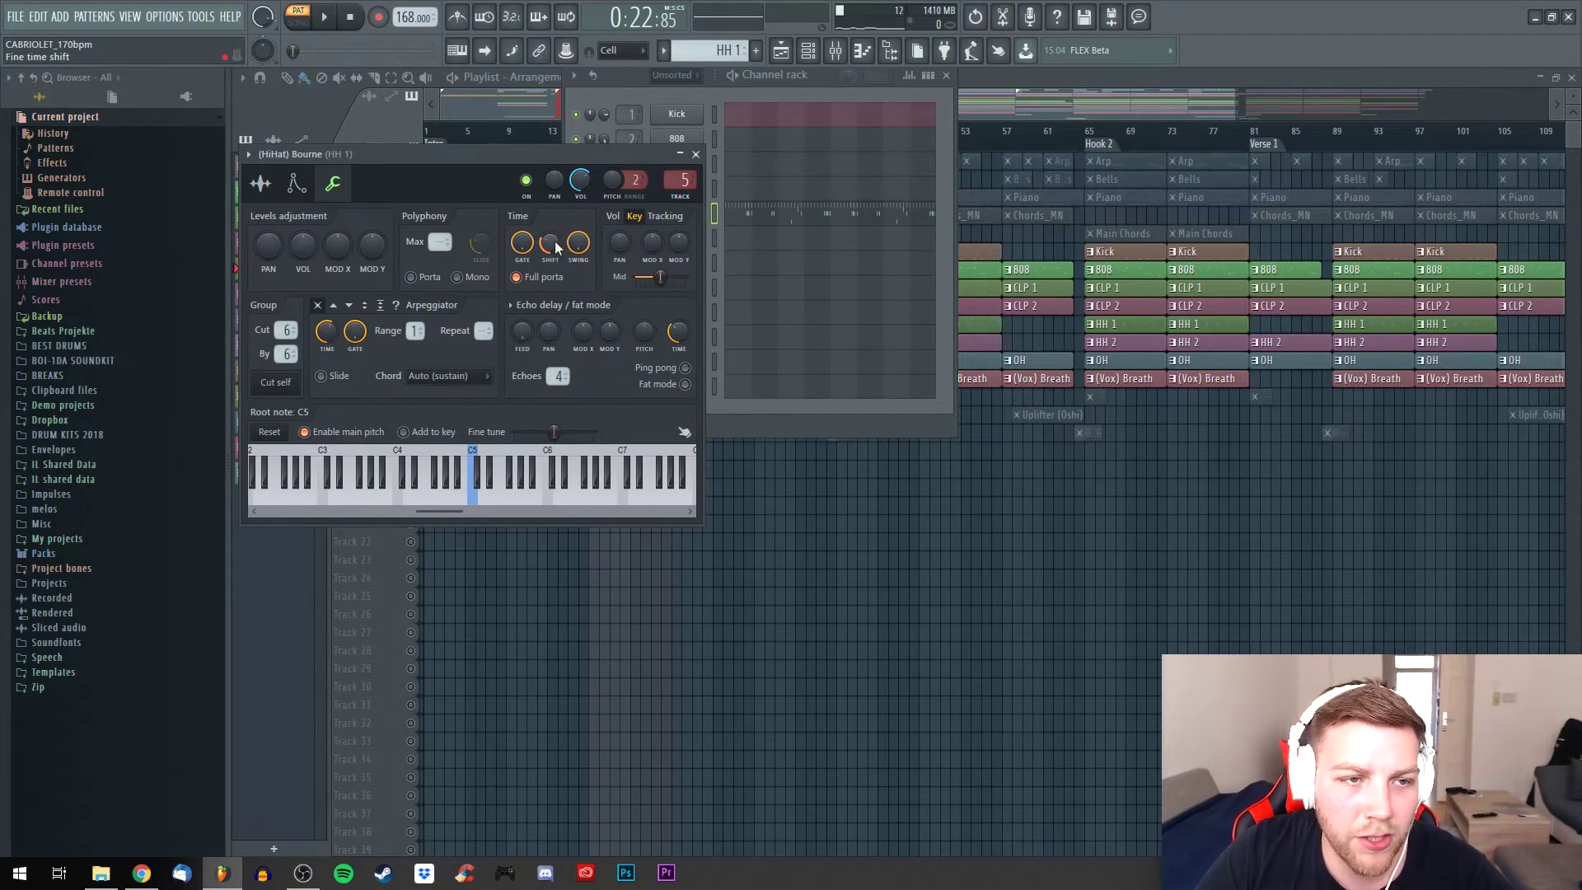
pyautogui.click(261, 183)
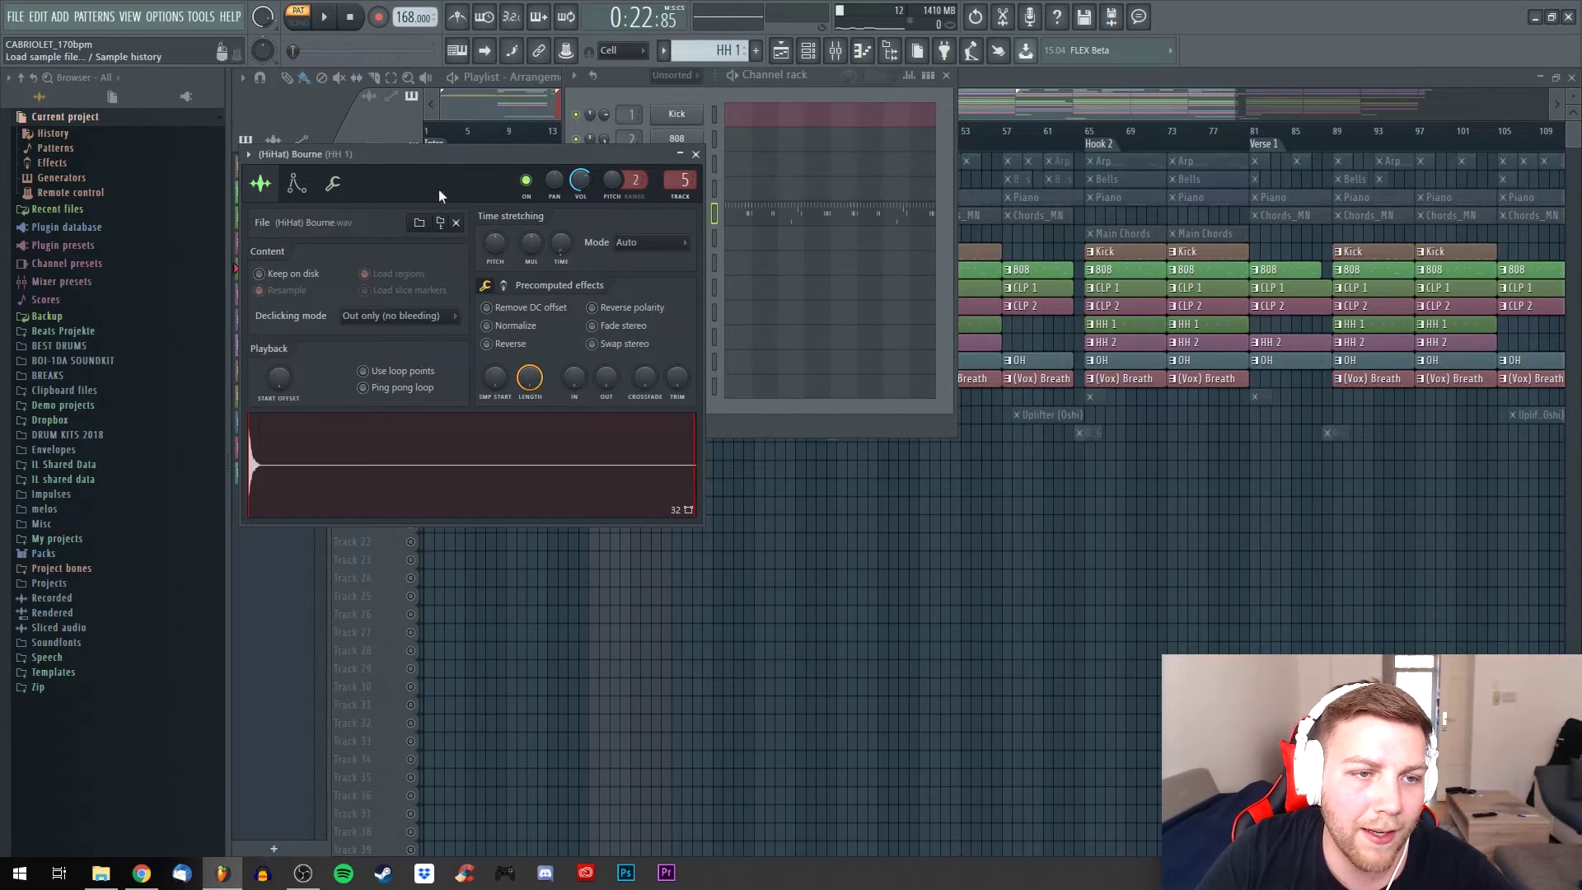
pyautogui.click(338, 185)
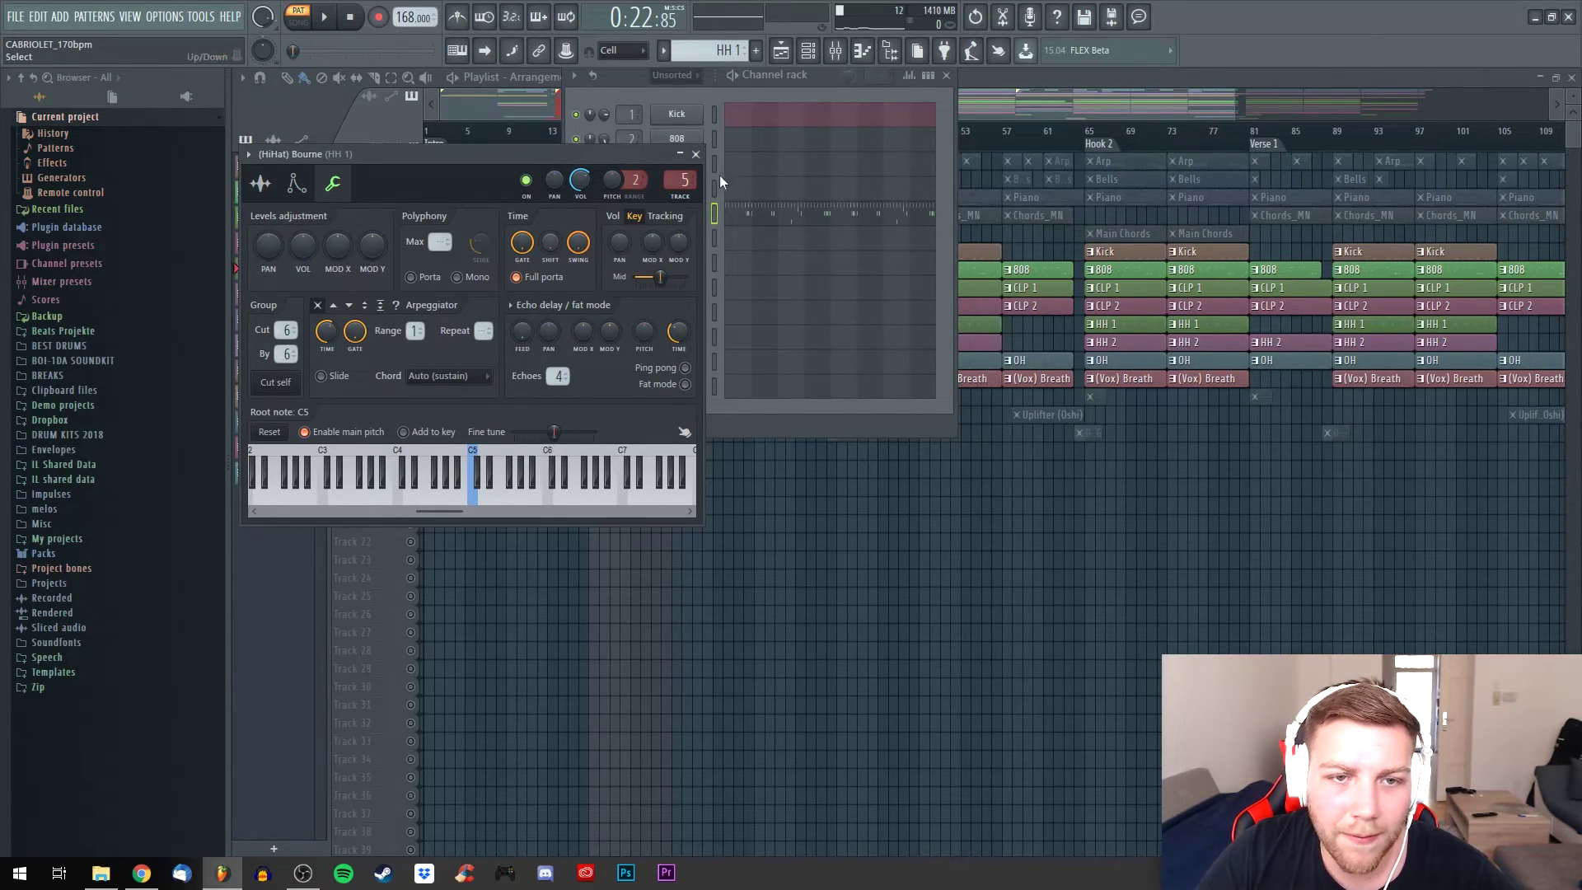
pyautogui.click(696, 154)
# Play HH 1, adjust the (HiHat) Bourne channel's time shift, play the pattern again to compare and close the channel window
pyautogui.press('space')
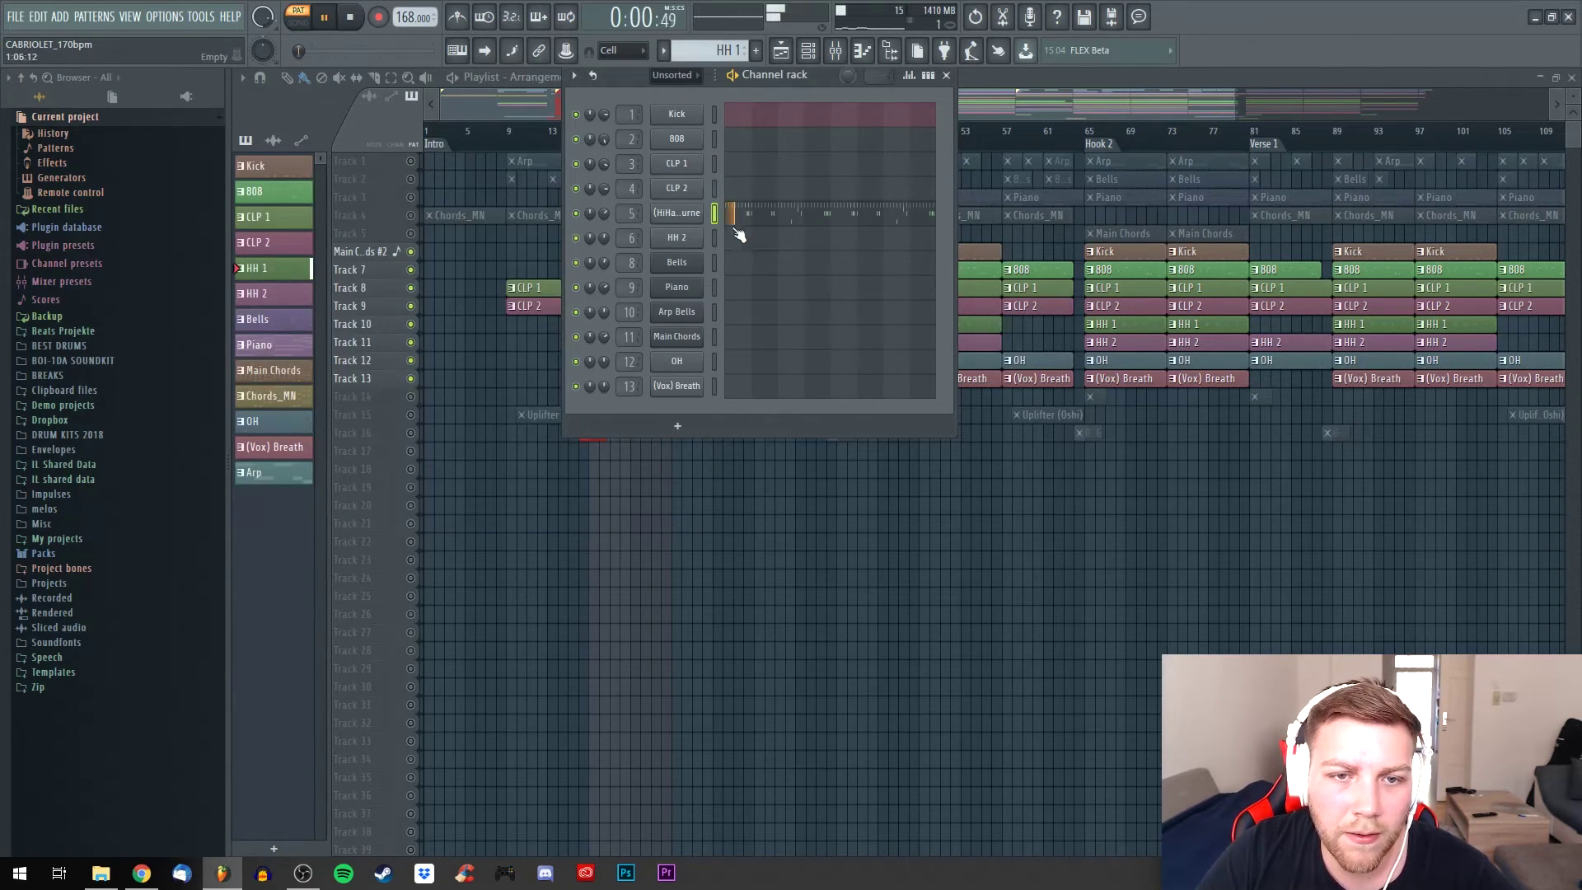
pyautogui.click(683, 216)
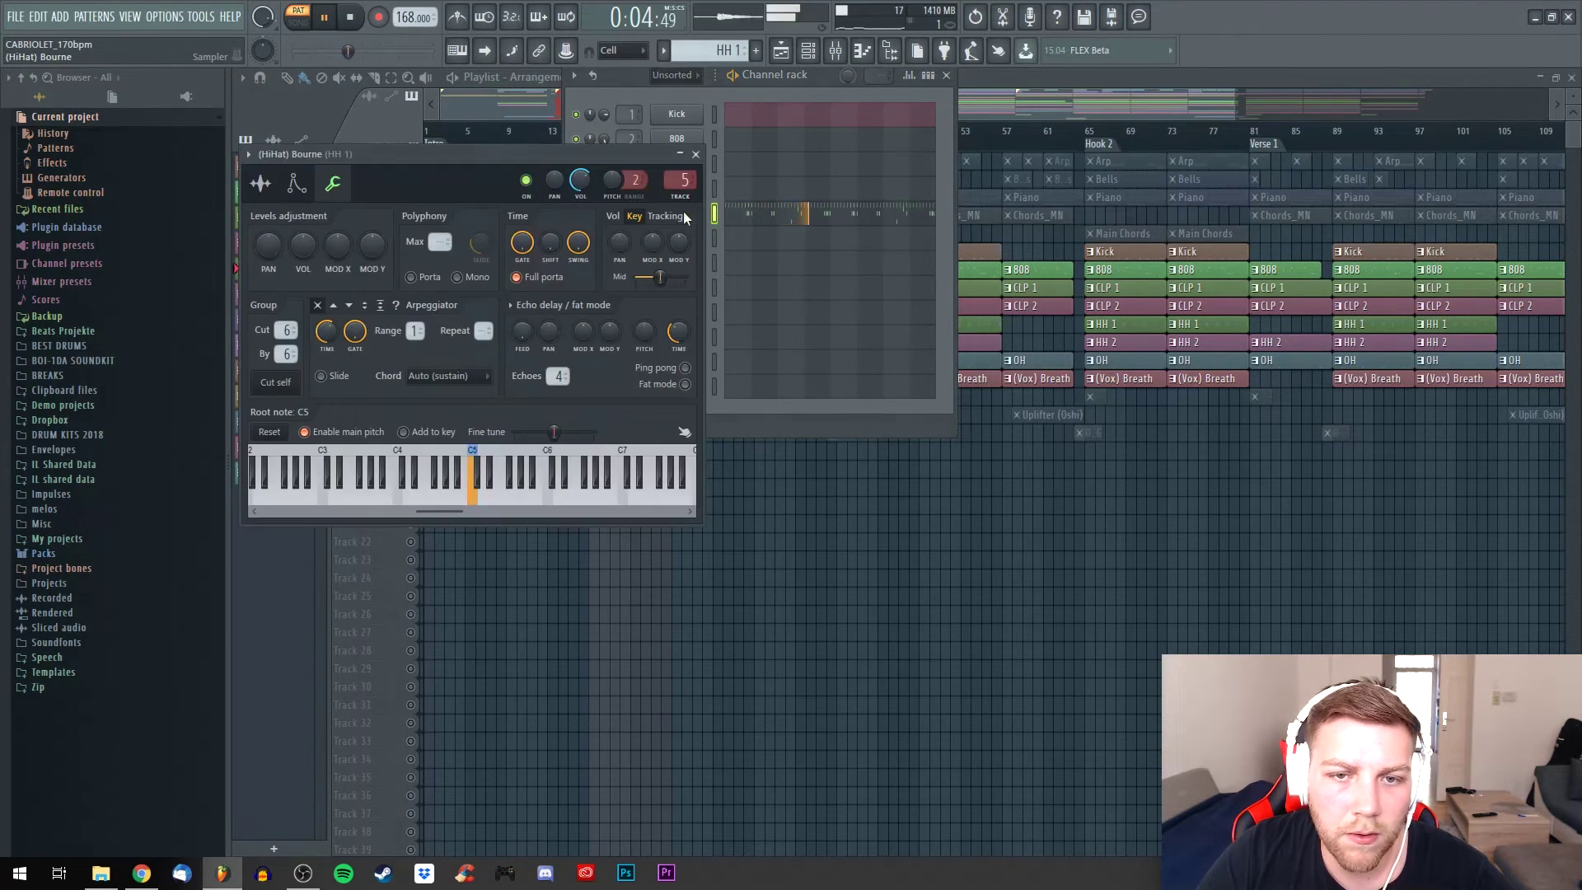
pyautogui.press('space')
pyautogui.moveTo(550, 242); pyautogui.dragTo(550, 236)
pyautogui.press('space')
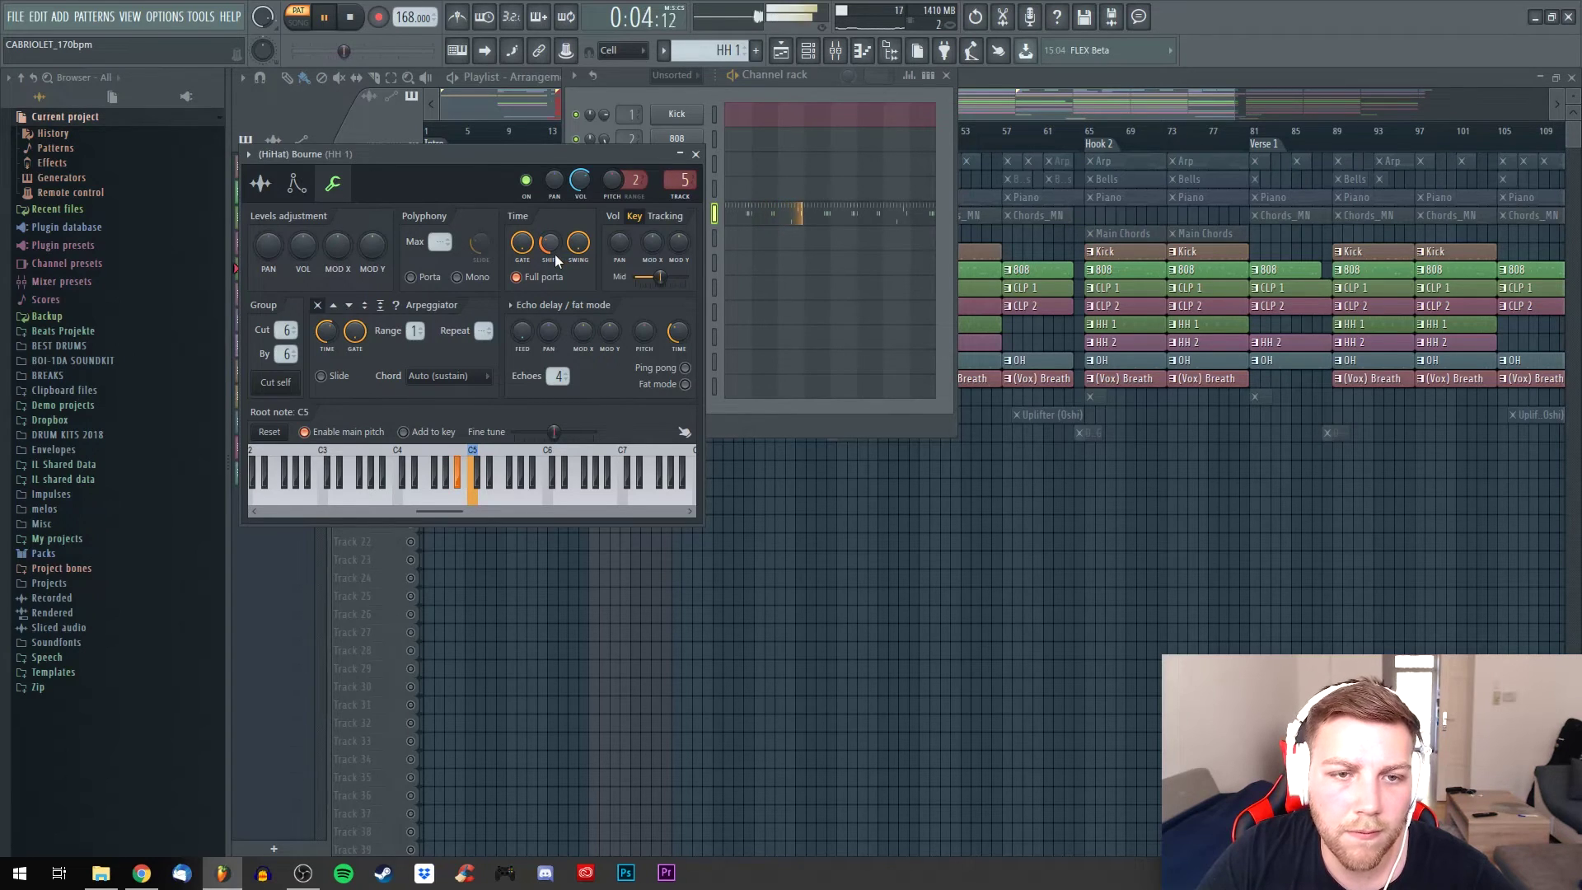
pyautogui.press('space')
pyautogui.click(695, 154)
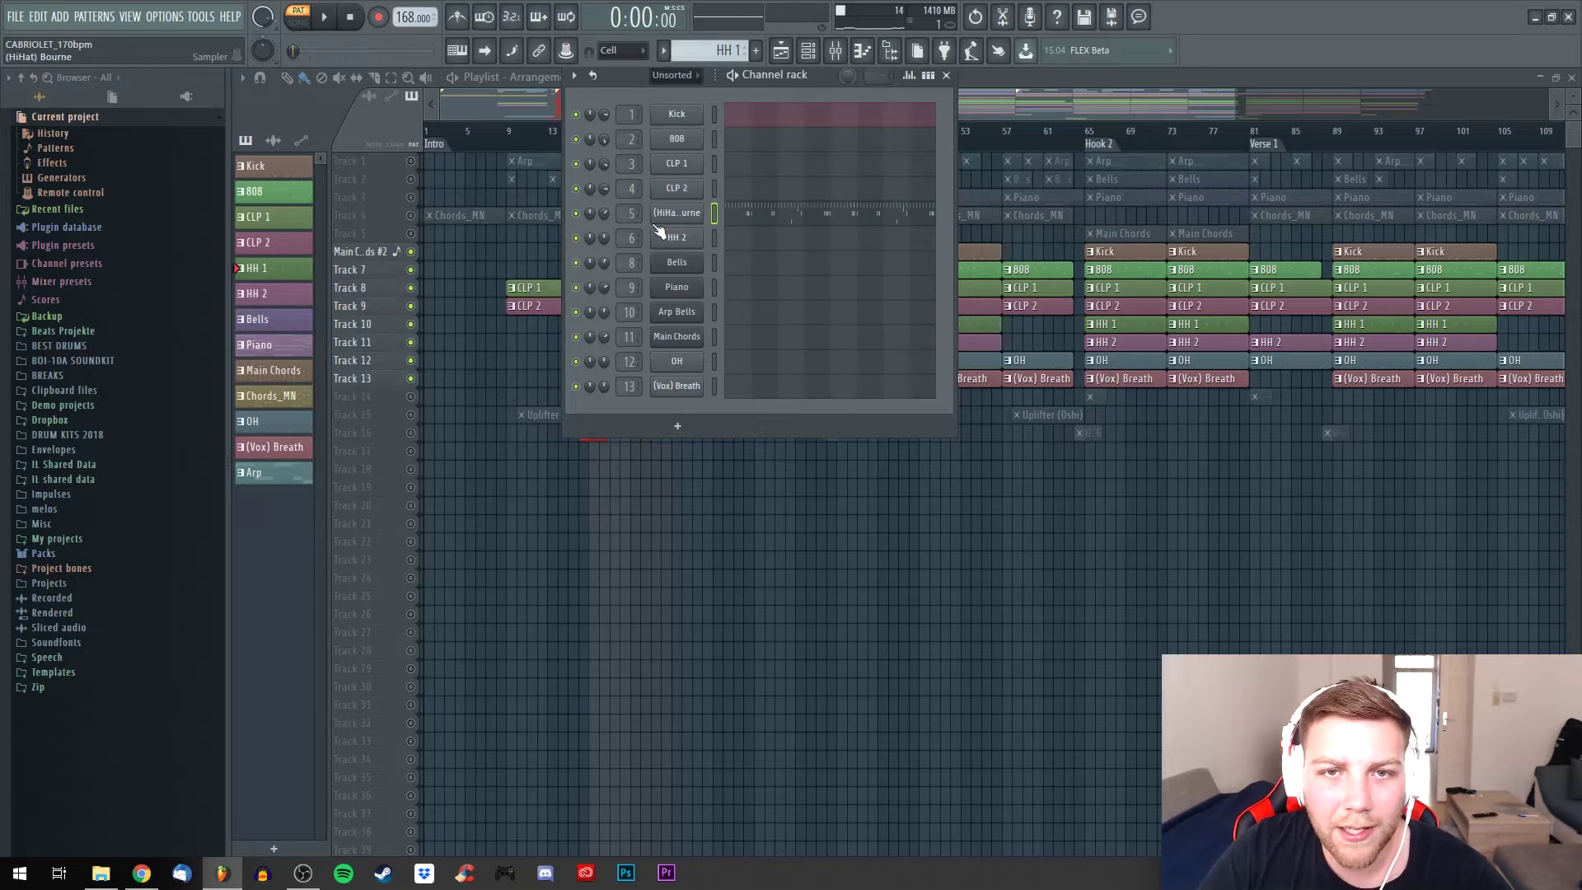
# Bring the playlist to the front and look over the arrangement around Hook 2
pyautogui.click(1068, 134)
pyautogui.scroll(1, 1064, 134)
pyautogui.scroll(-2, 1064, 135)
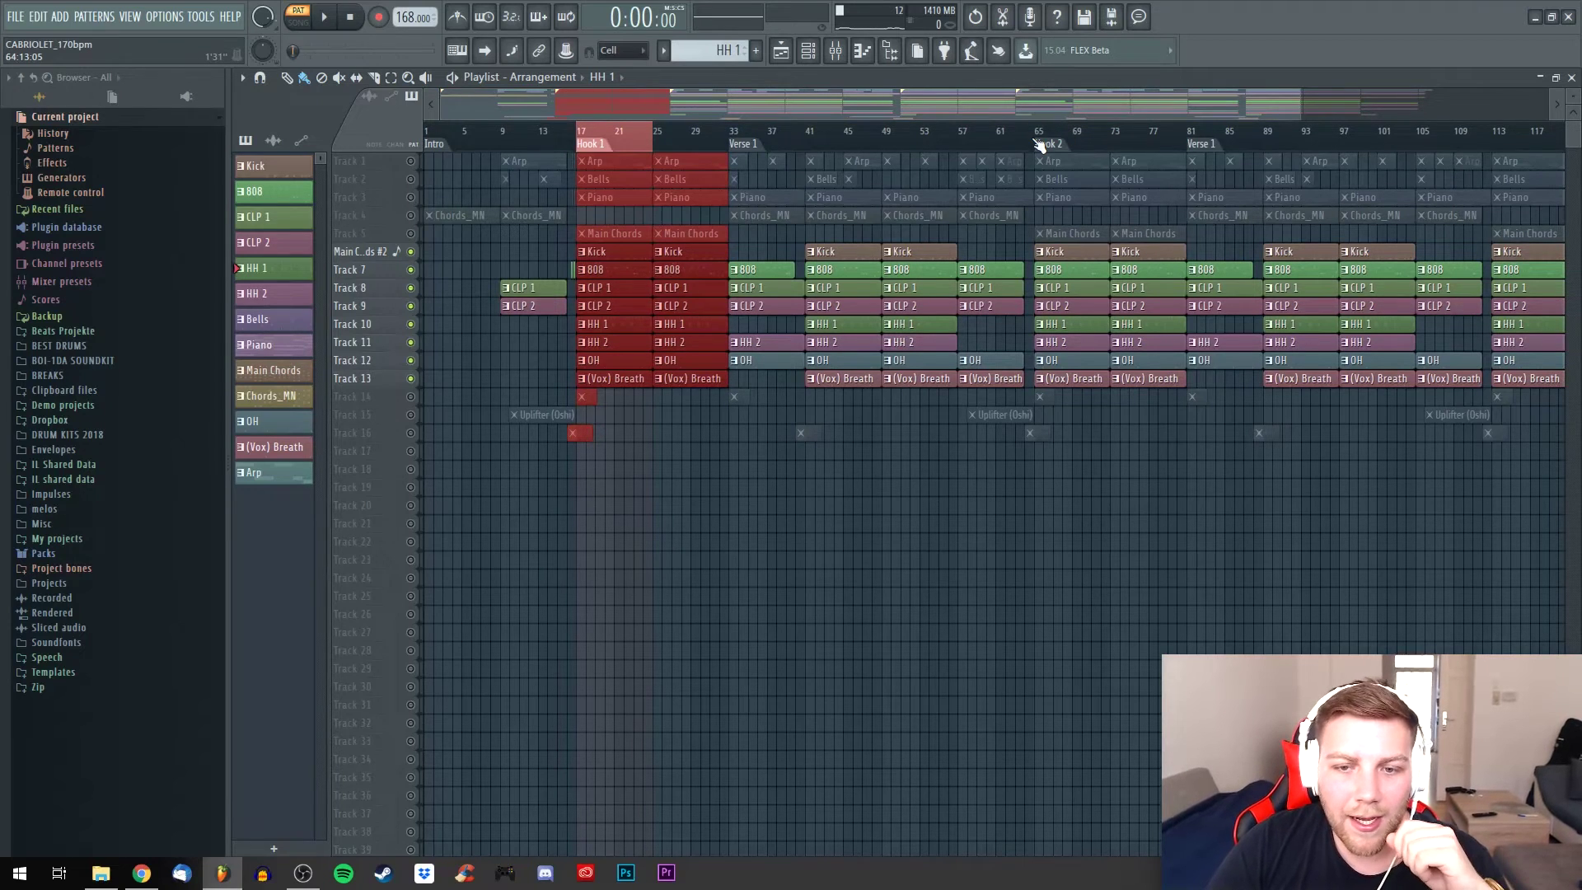
pyautogui.moveTo(888, 94)
pyautogui.mouseDown()
pyautogui.moveTo(889, 111)
pyautogui.moveTo(892, 98)
pyautogui.mouseUp()
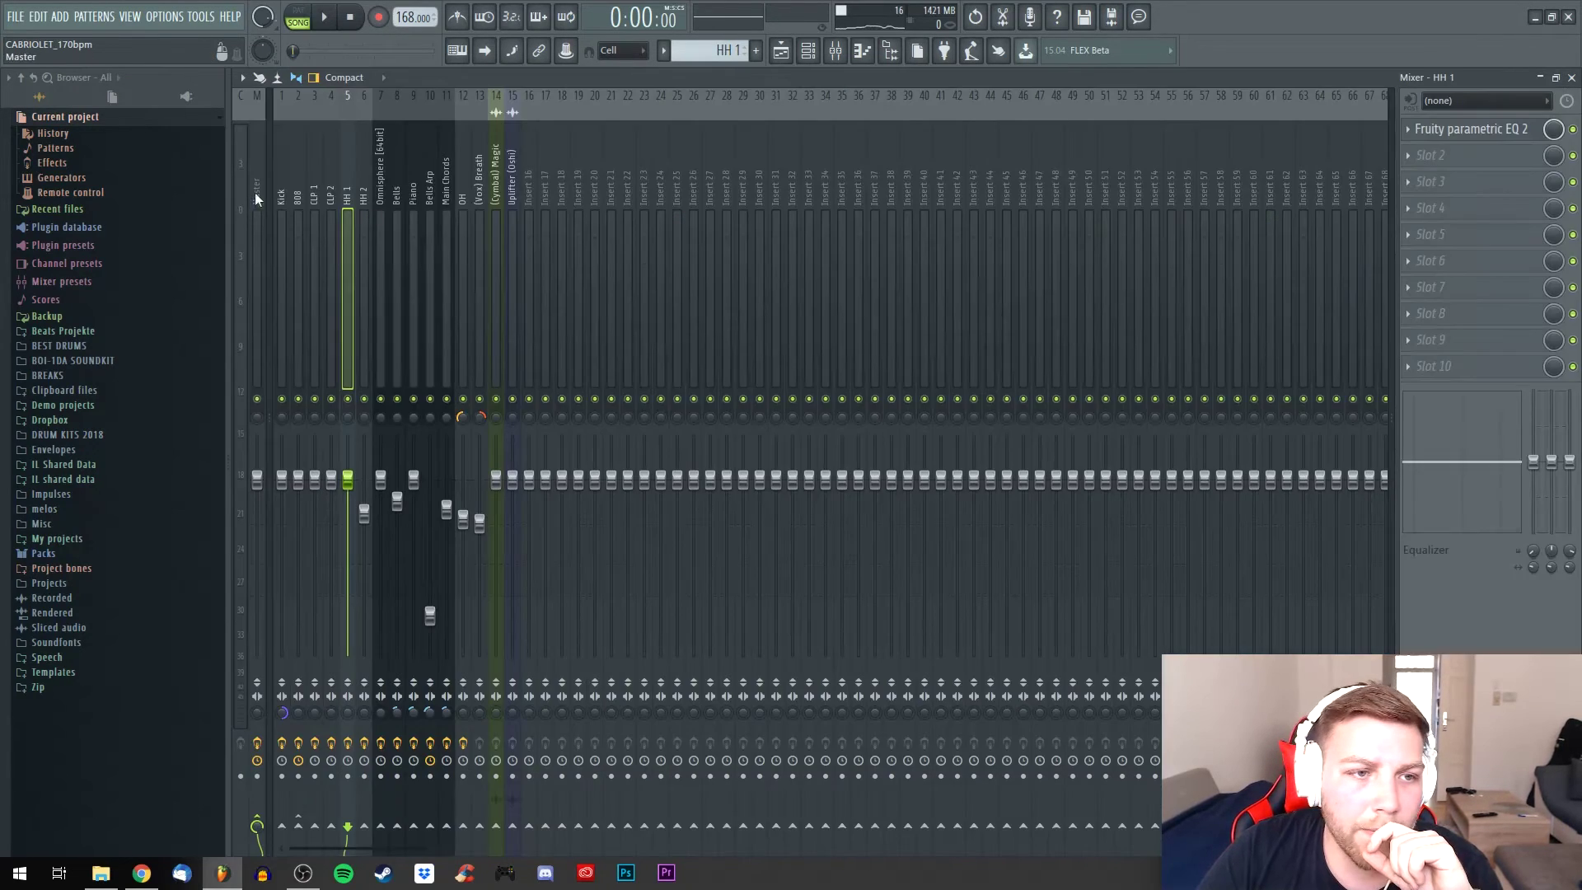
# Select the Kick mixer track, examine its Fruity parametric EQ 2 curve and close the plugin
pyautogui.click(278, 184)
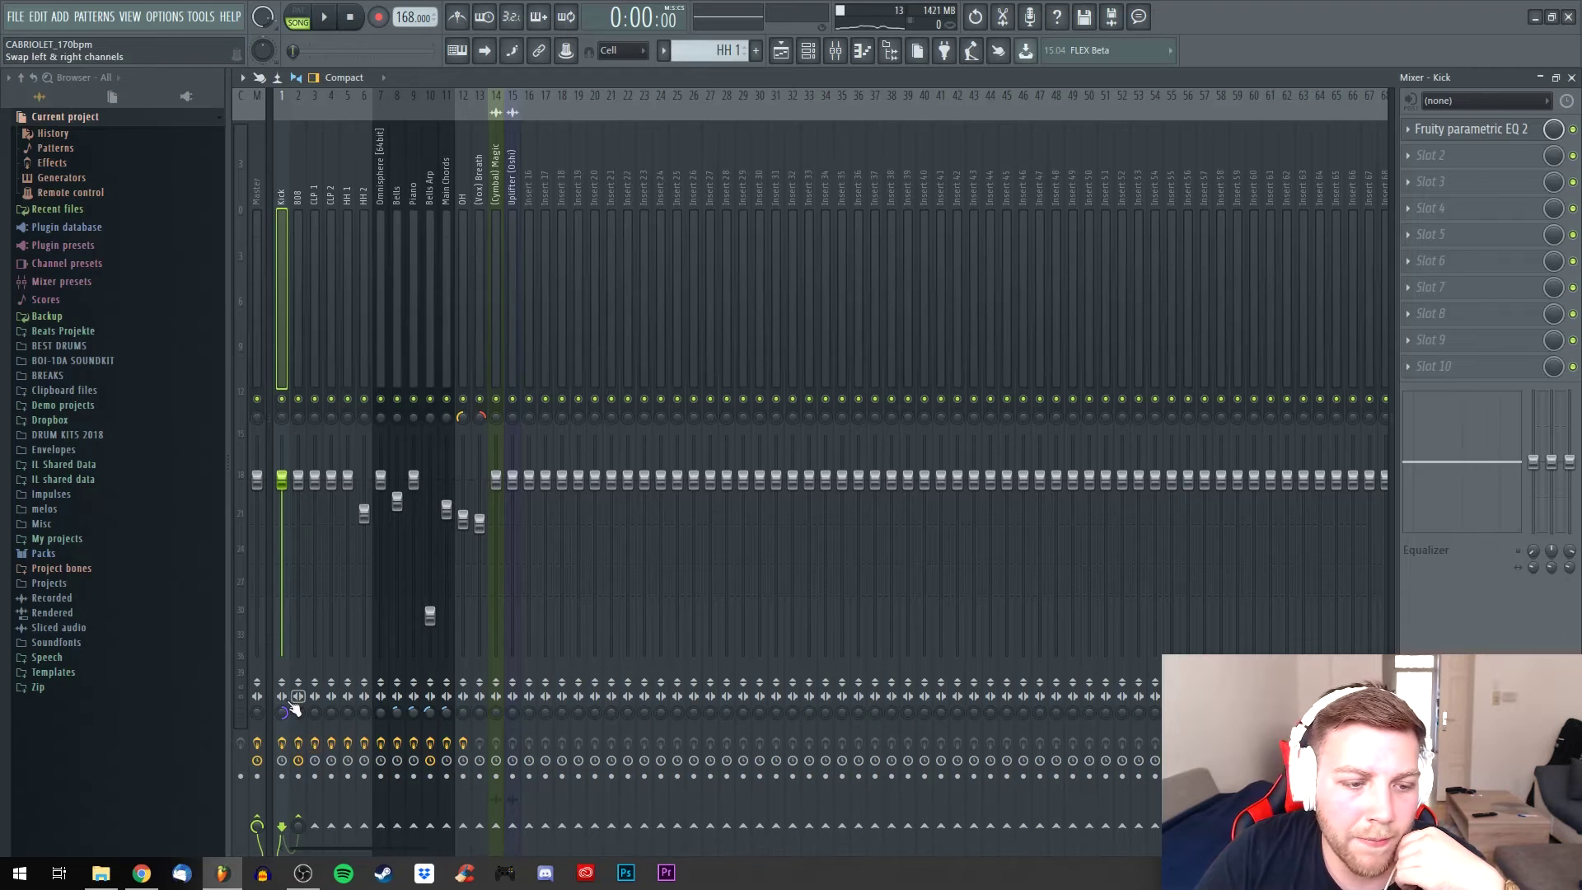
pyautogui.click(1456, 133)
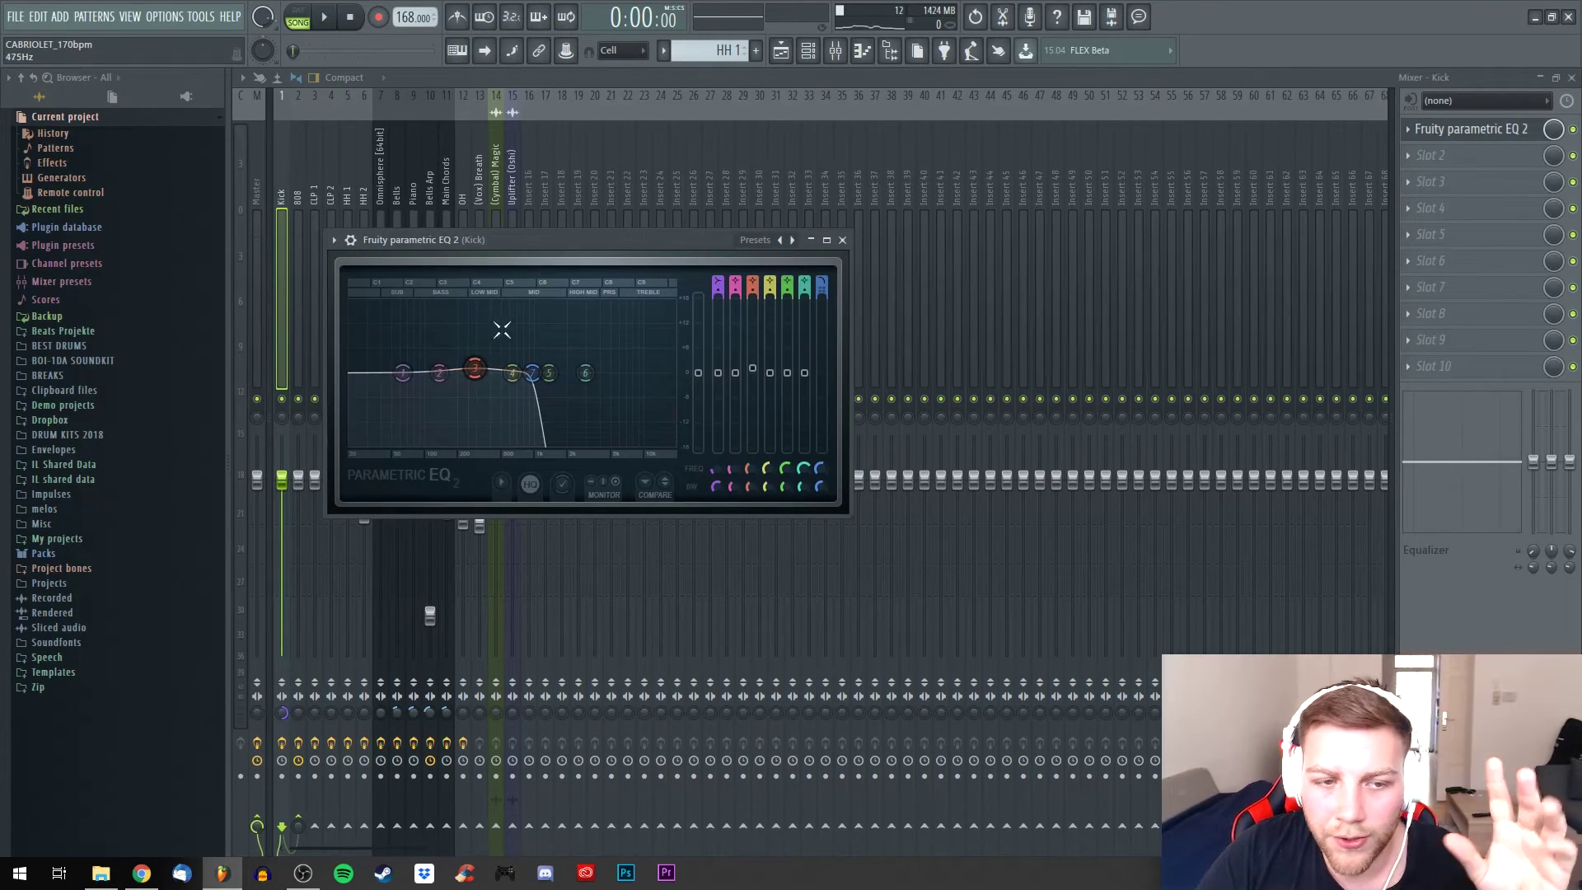
pyautogui.click(842, 239)
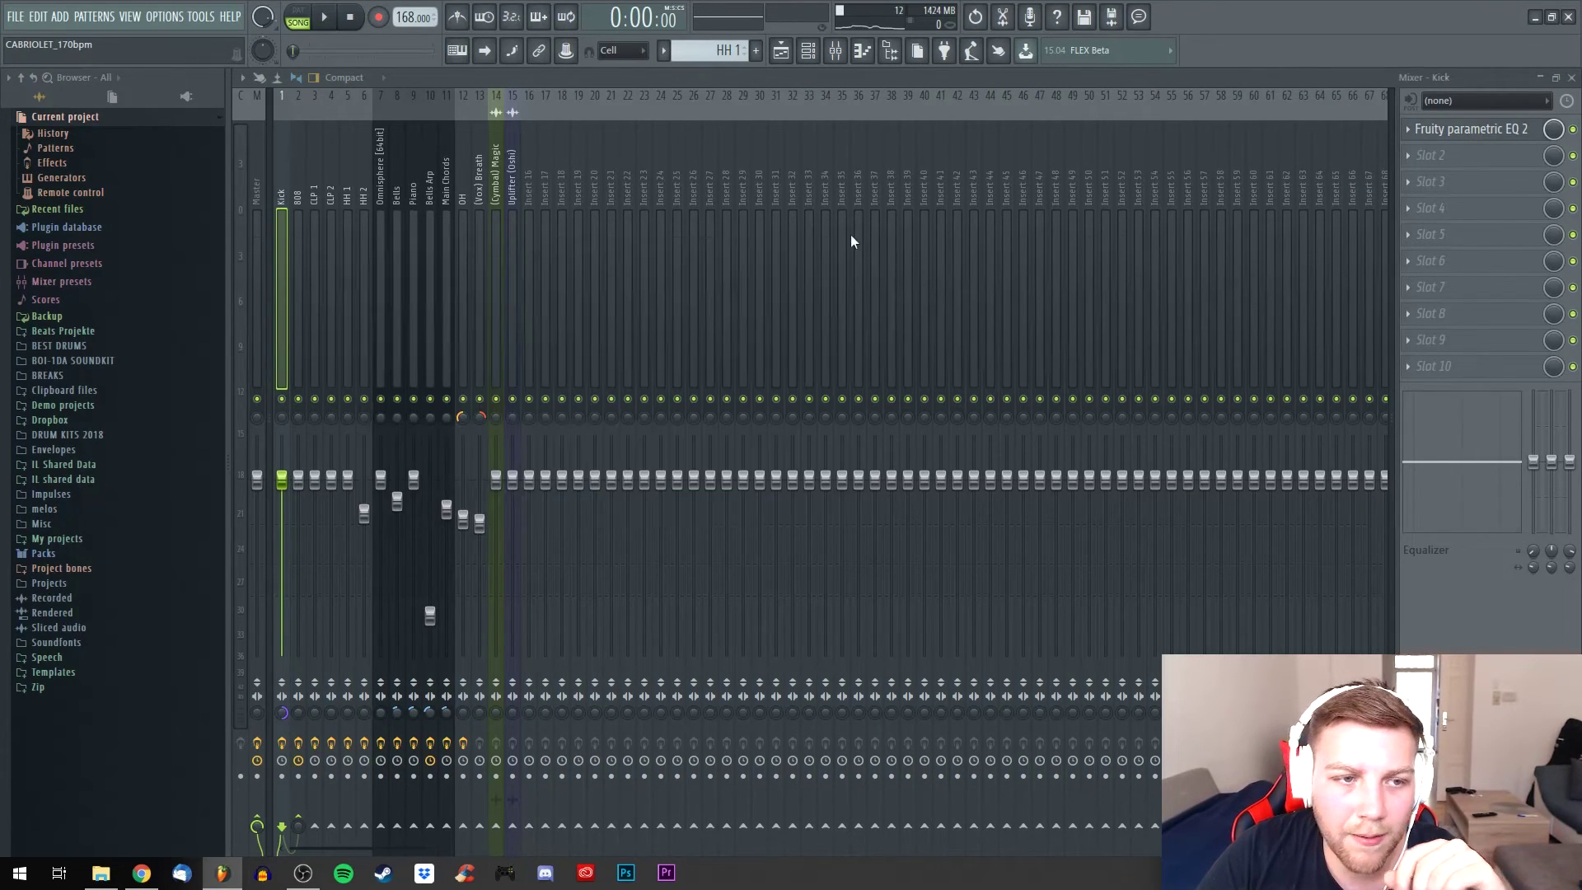
# Select the 808 mixer track and examine its Fruity parametric EQ 2 and Fruity Limiter settings
pyautogui.click(298, 202)
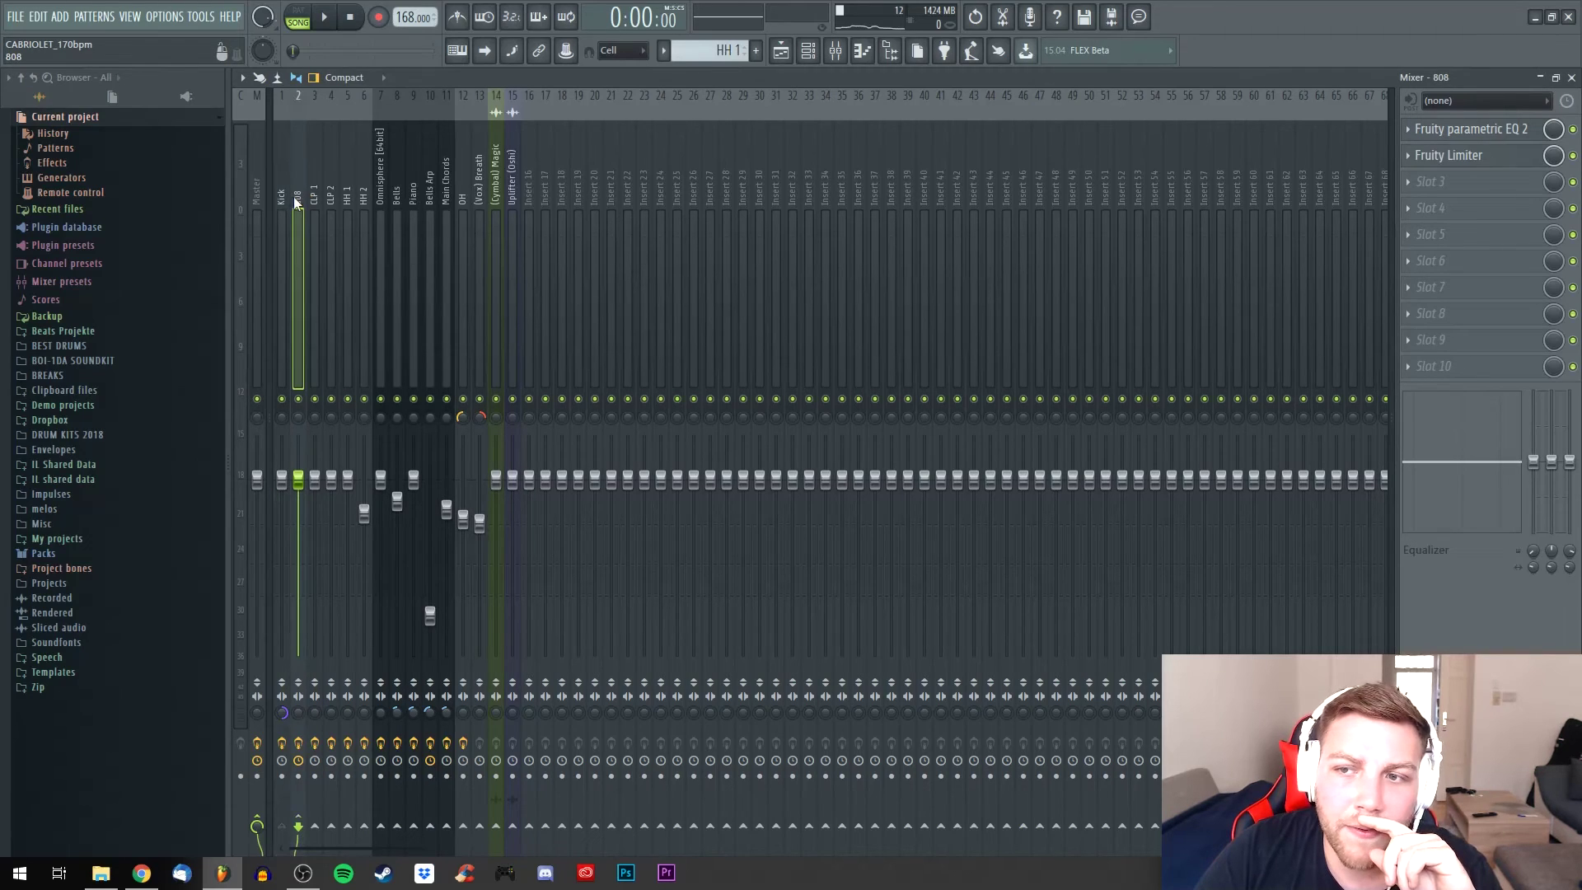
pyautogui.click(1484, 129)
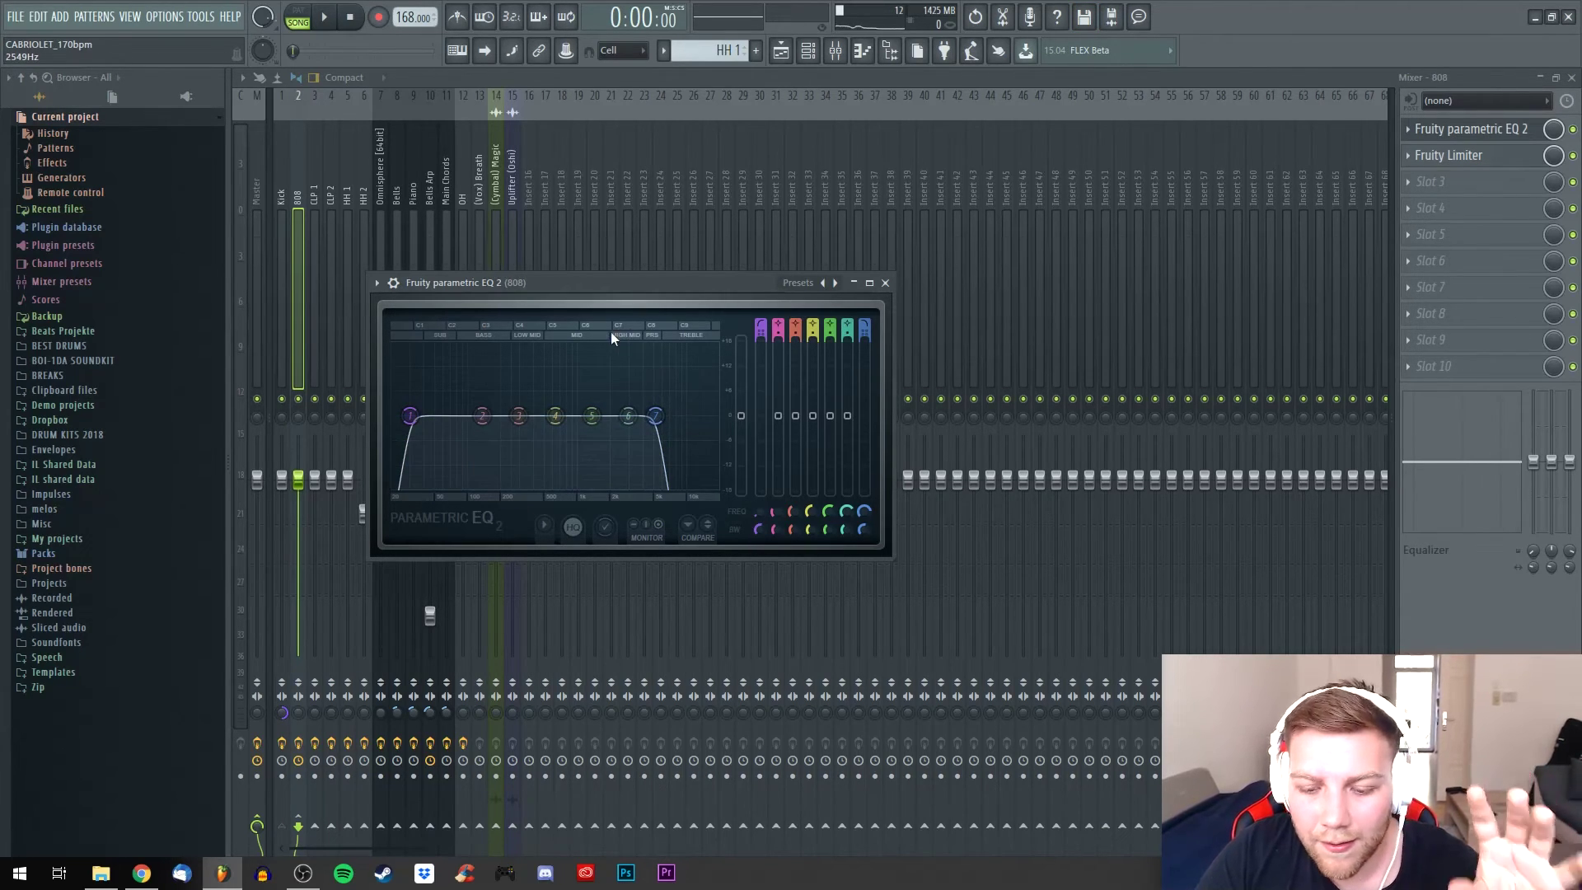
pyautogui.click(886, 283)
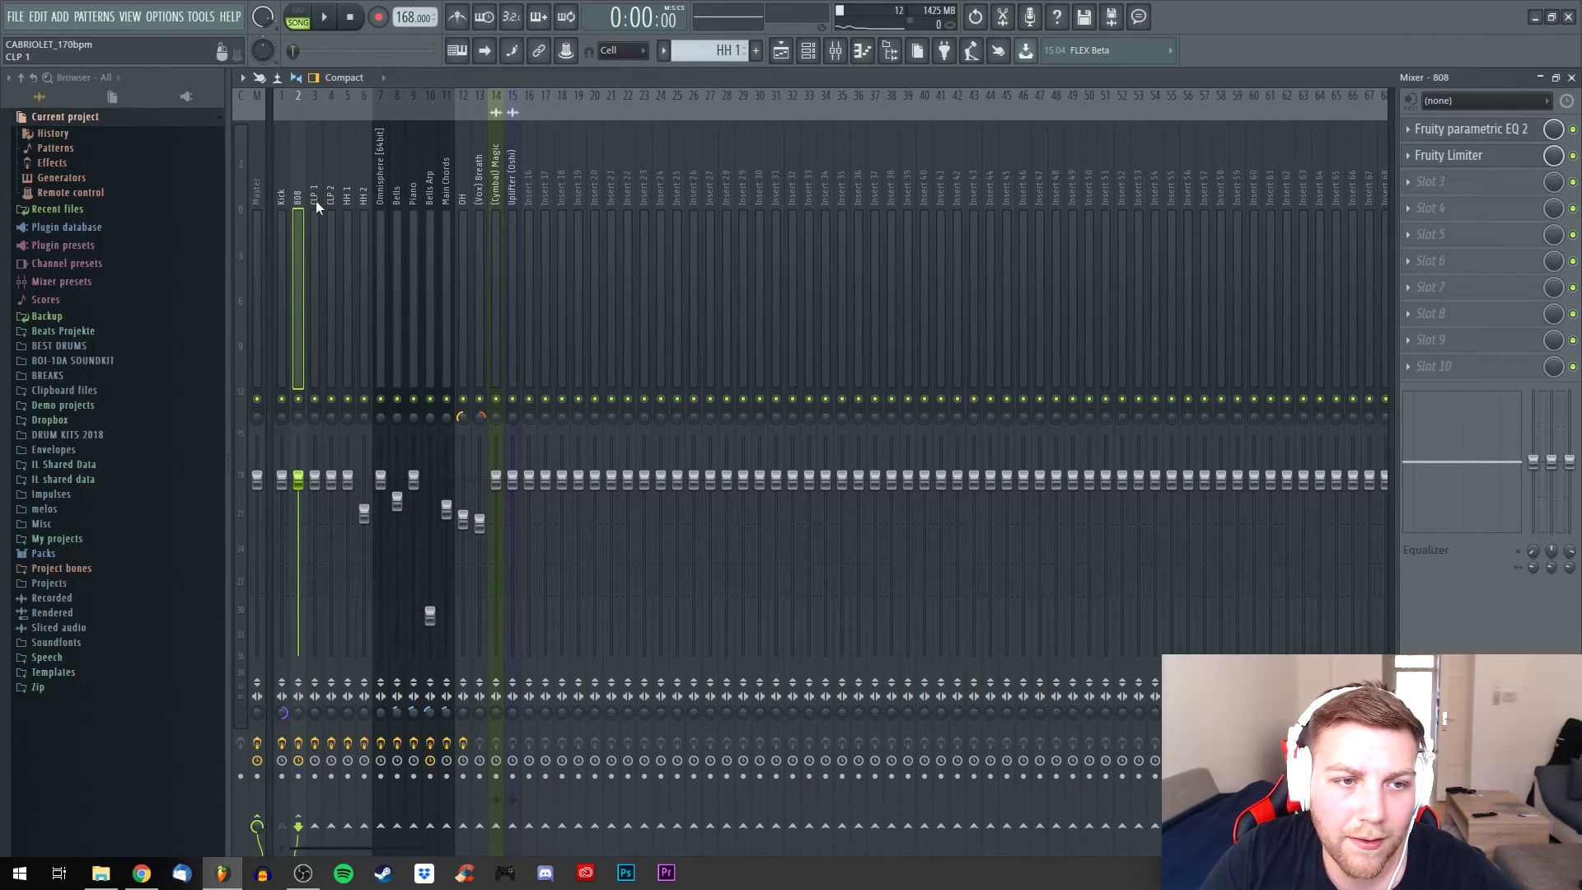
pyautogui.click(1448, 157)
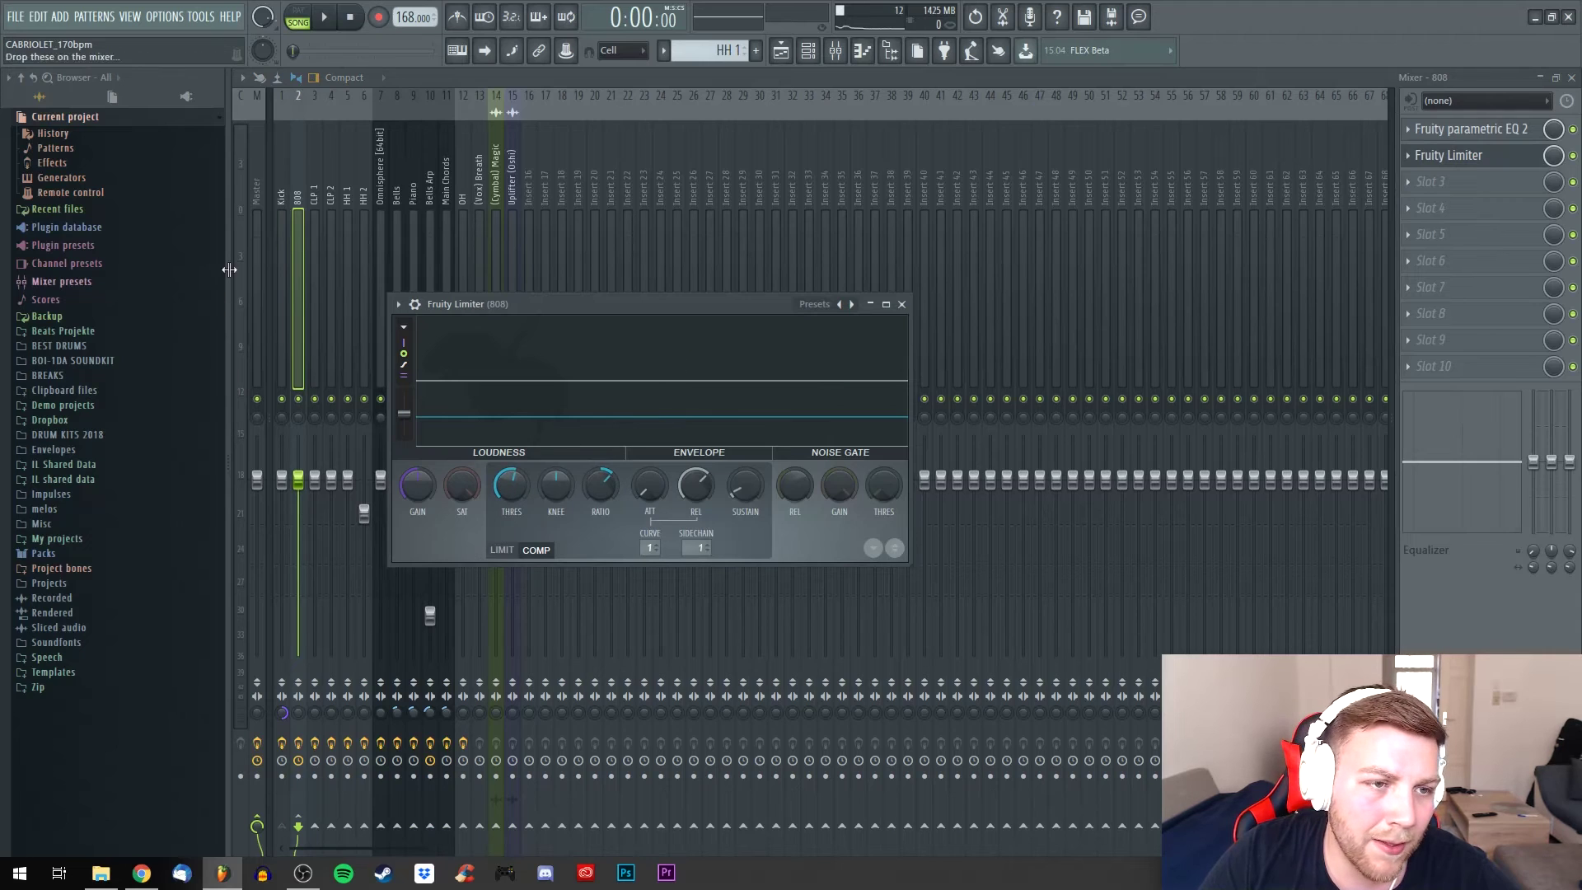
# Isolate the Kick and 808 mixer tracks and play them from the start of Hook 1 with the 808 track selected
pyautogui.click(280, 195)
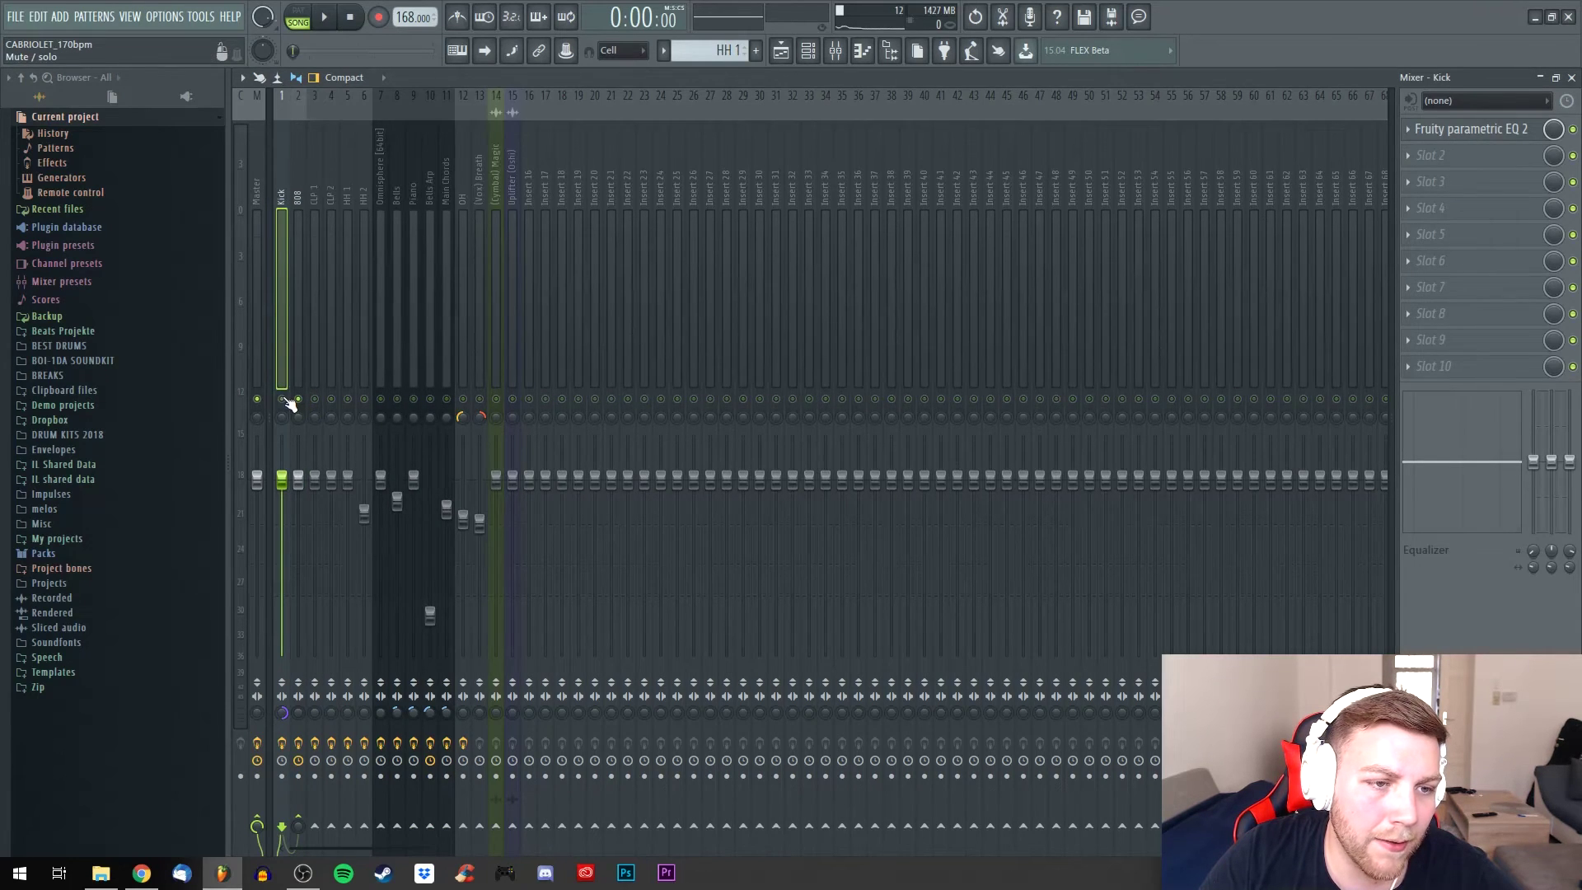
pyautogui.press('F5')
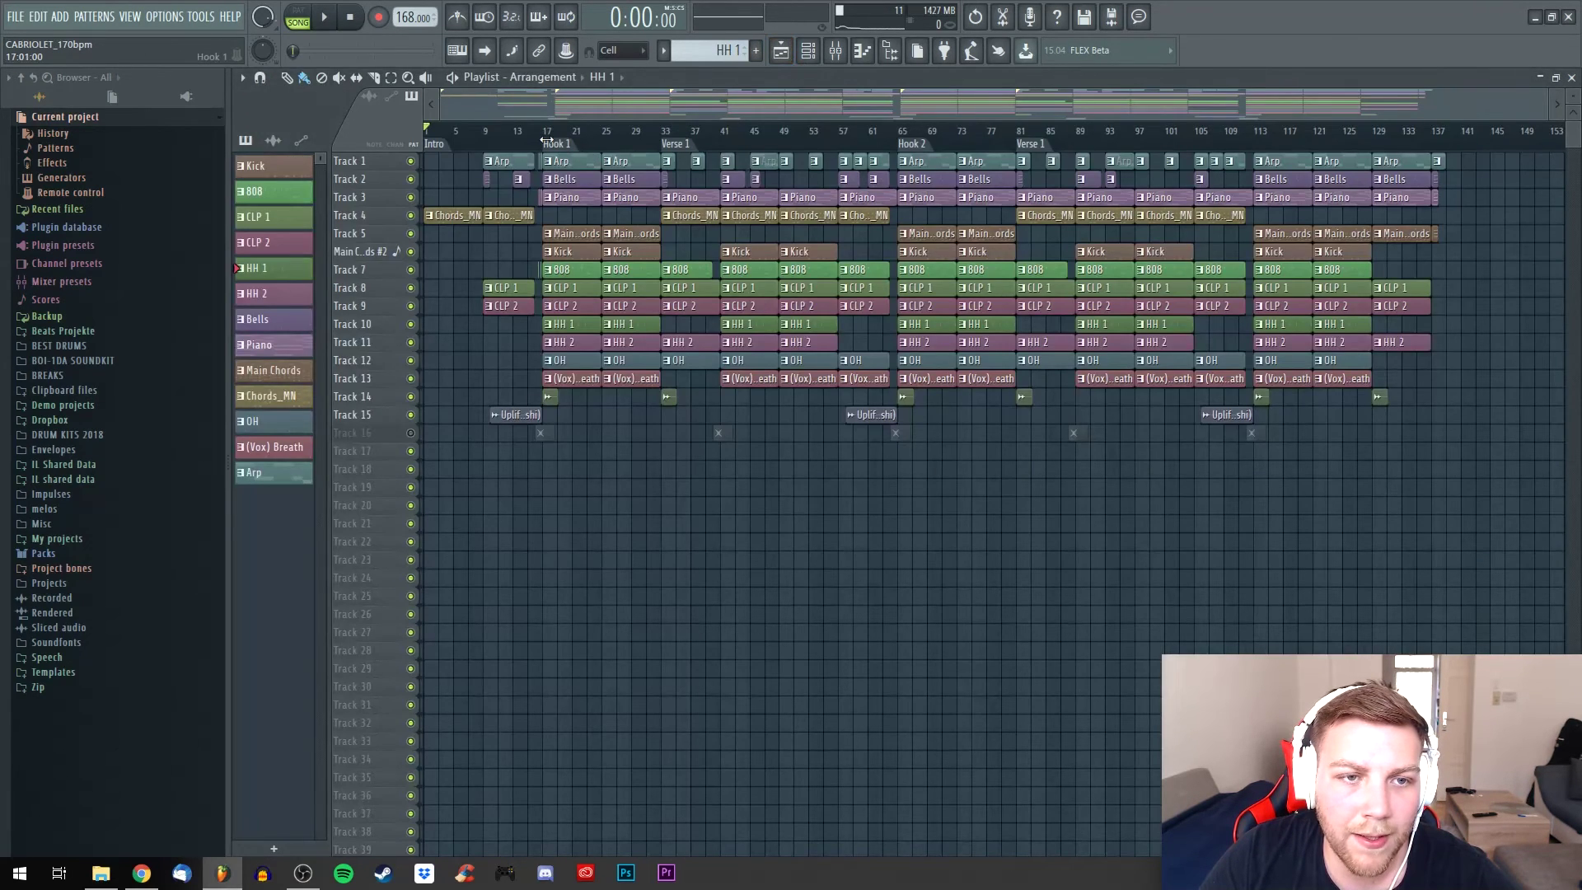
pyautogui.click(557, 137)
pyautogui.click(835, 52)
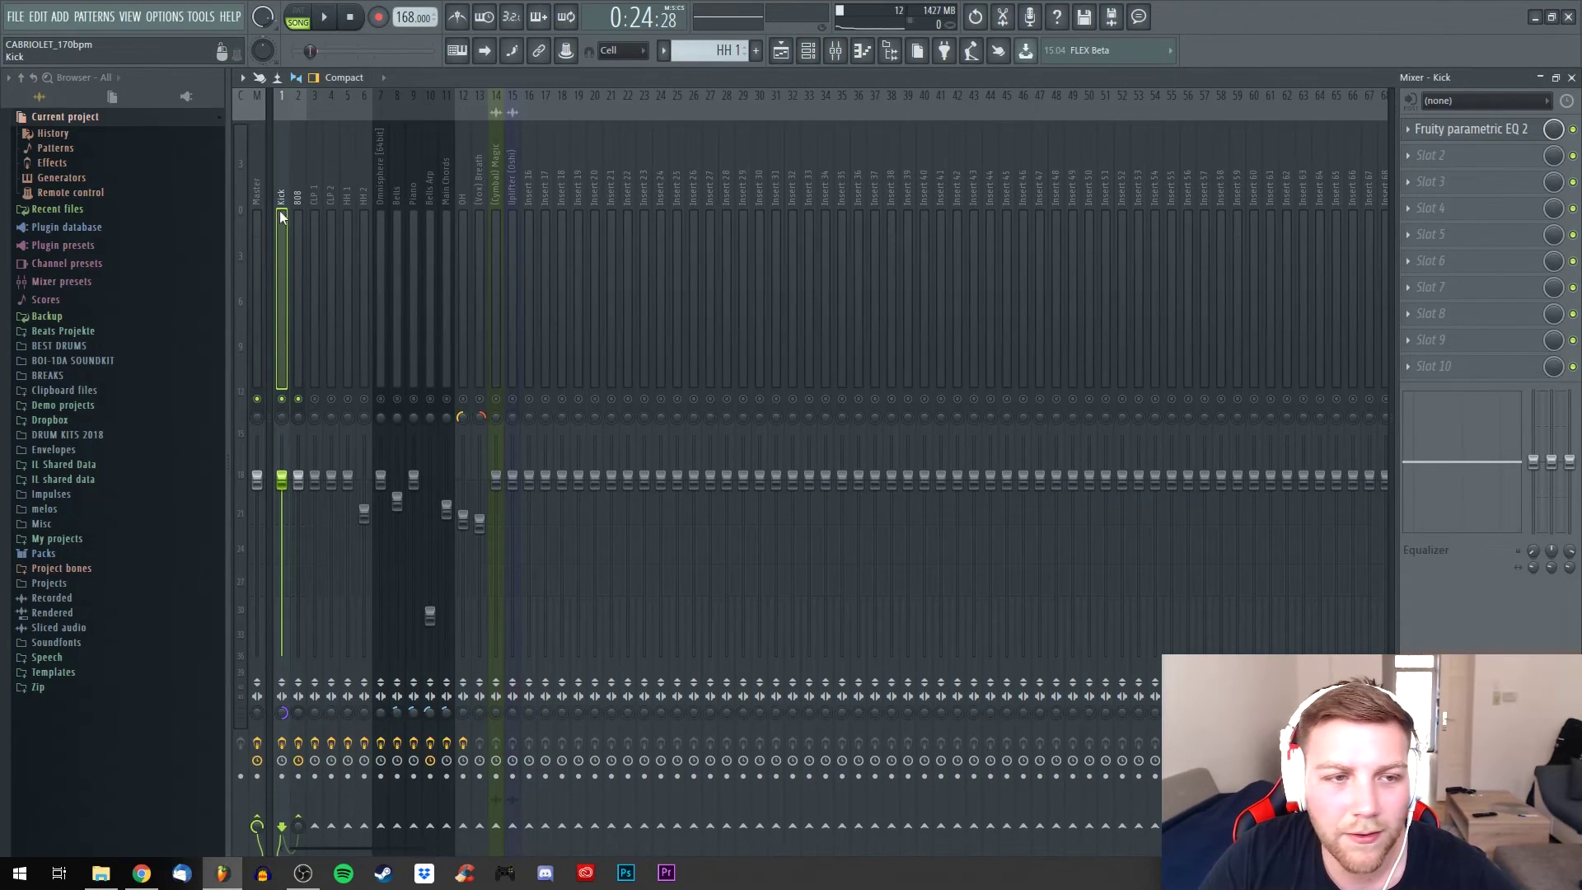
pyautogui.click(298, 196)
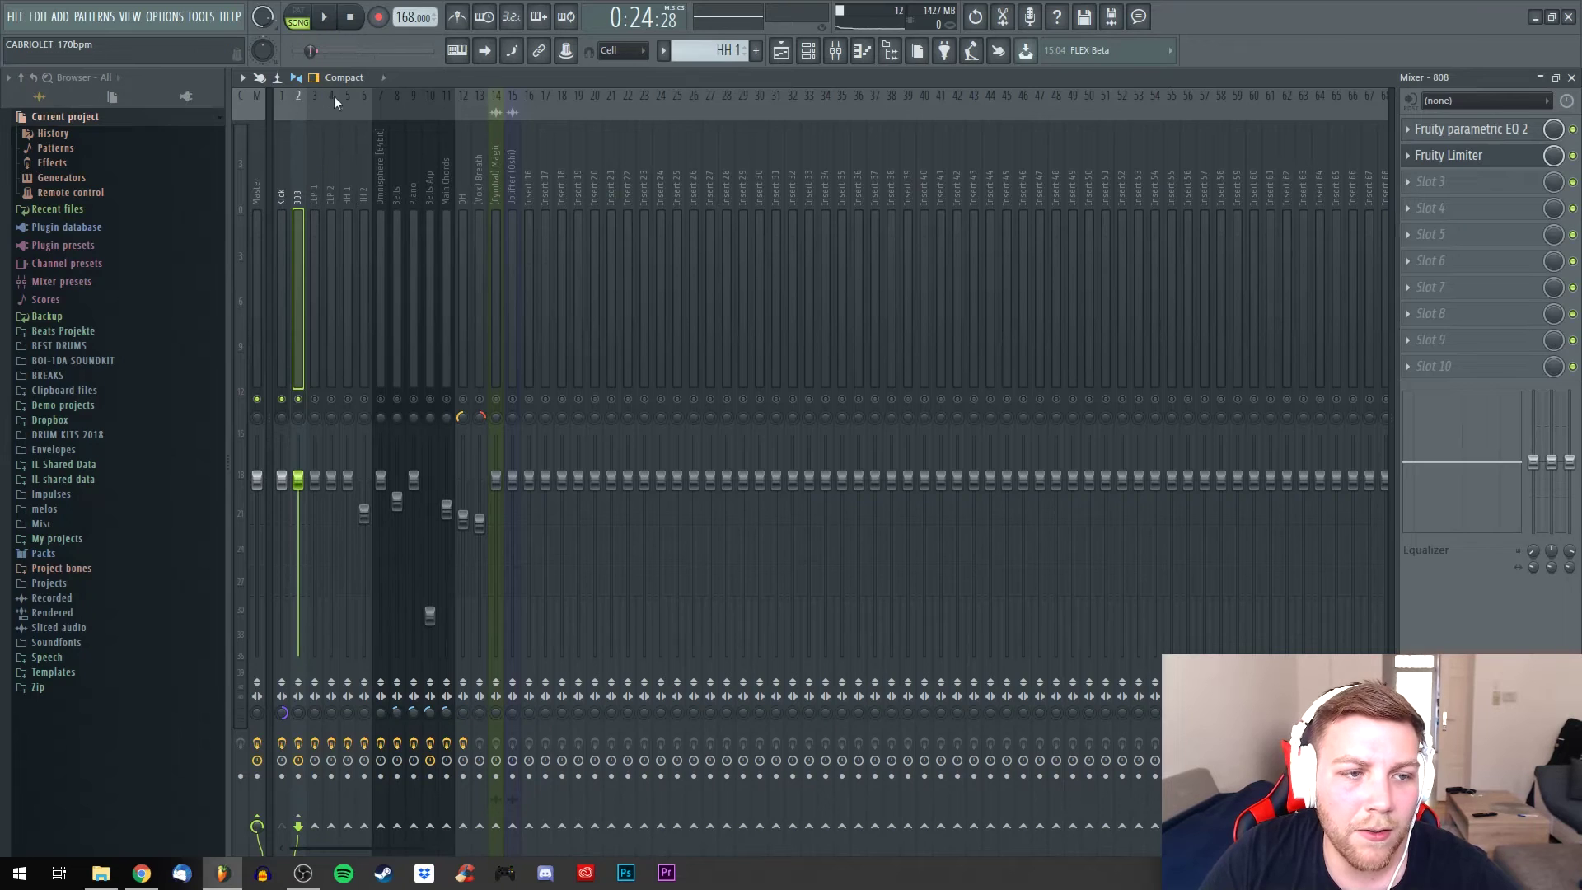
pyautogui.press('space')
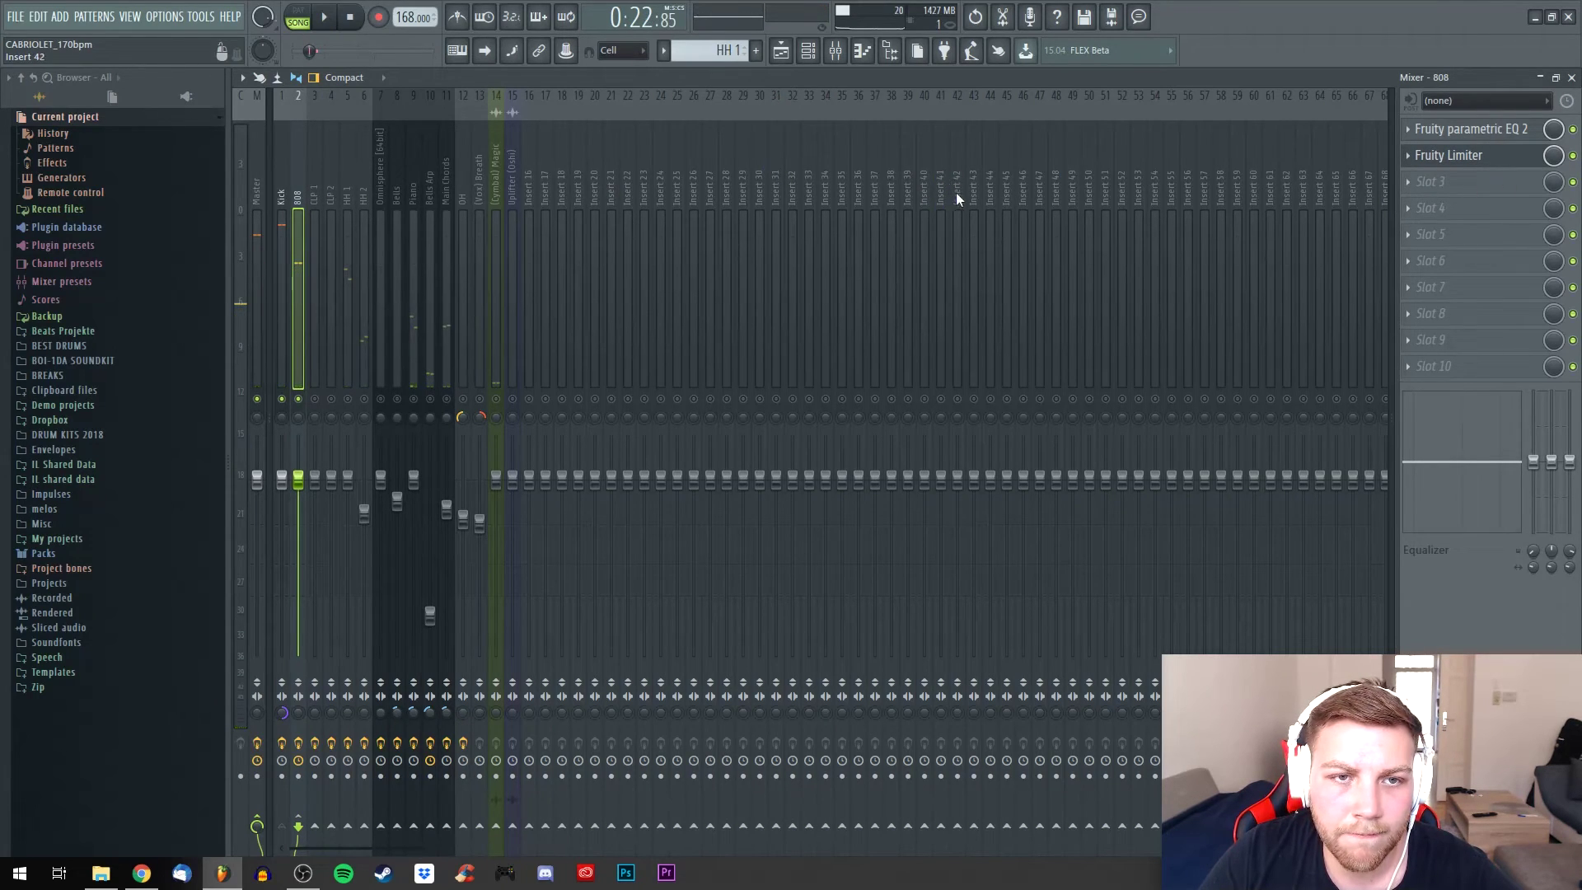
pyautogui.press('space')
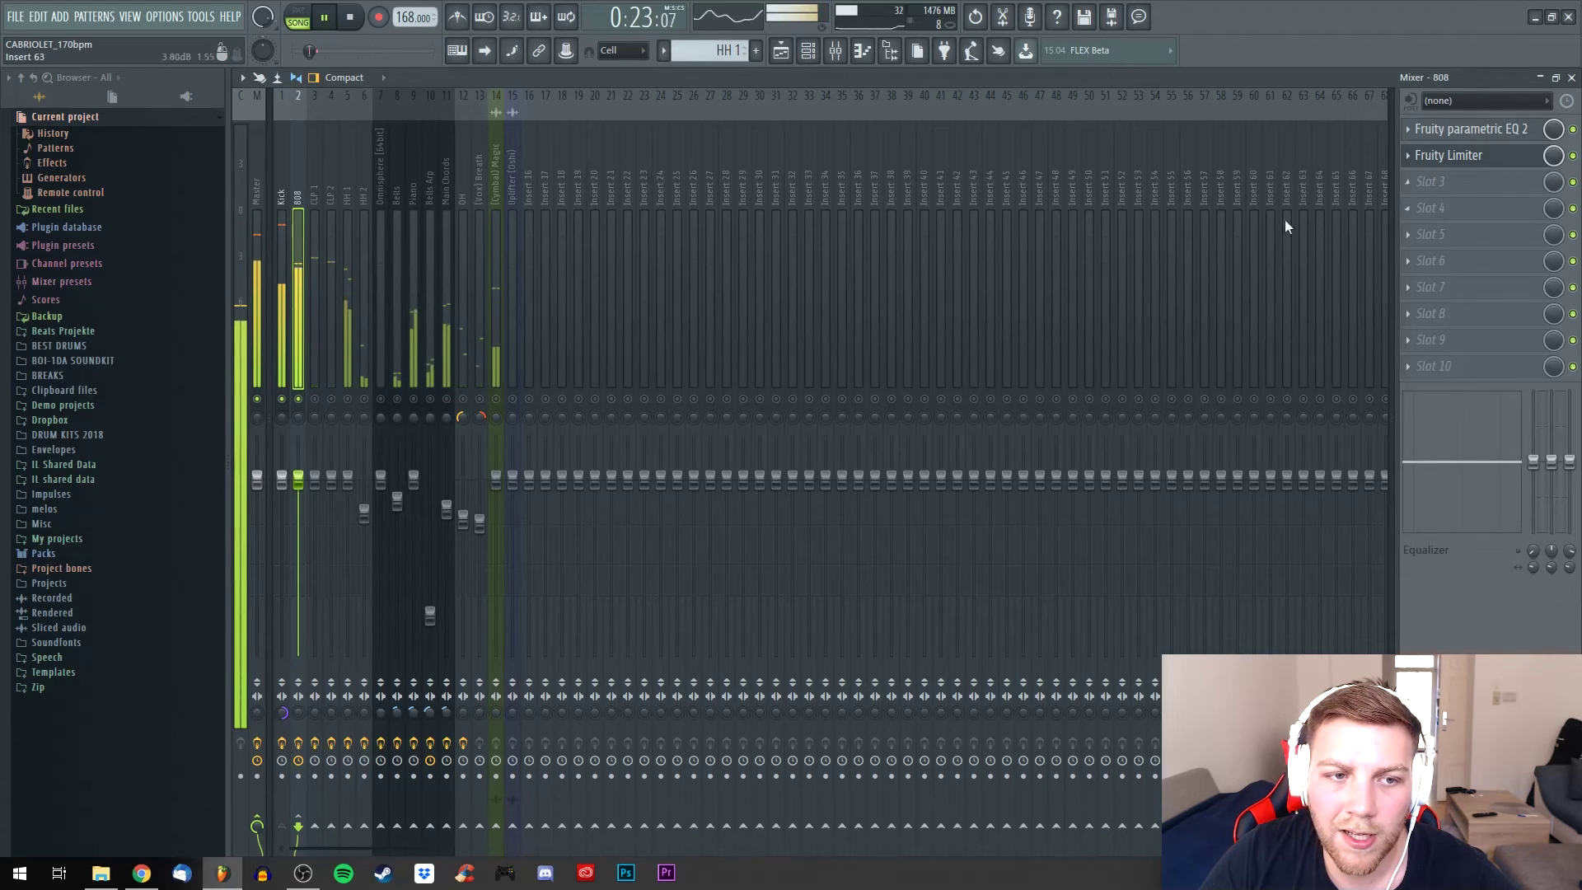
# Unmute the CLP 1 mixer track, restart playback and examine the track's Fruity parametric EQ 2 curve
pyautogui.press('space')
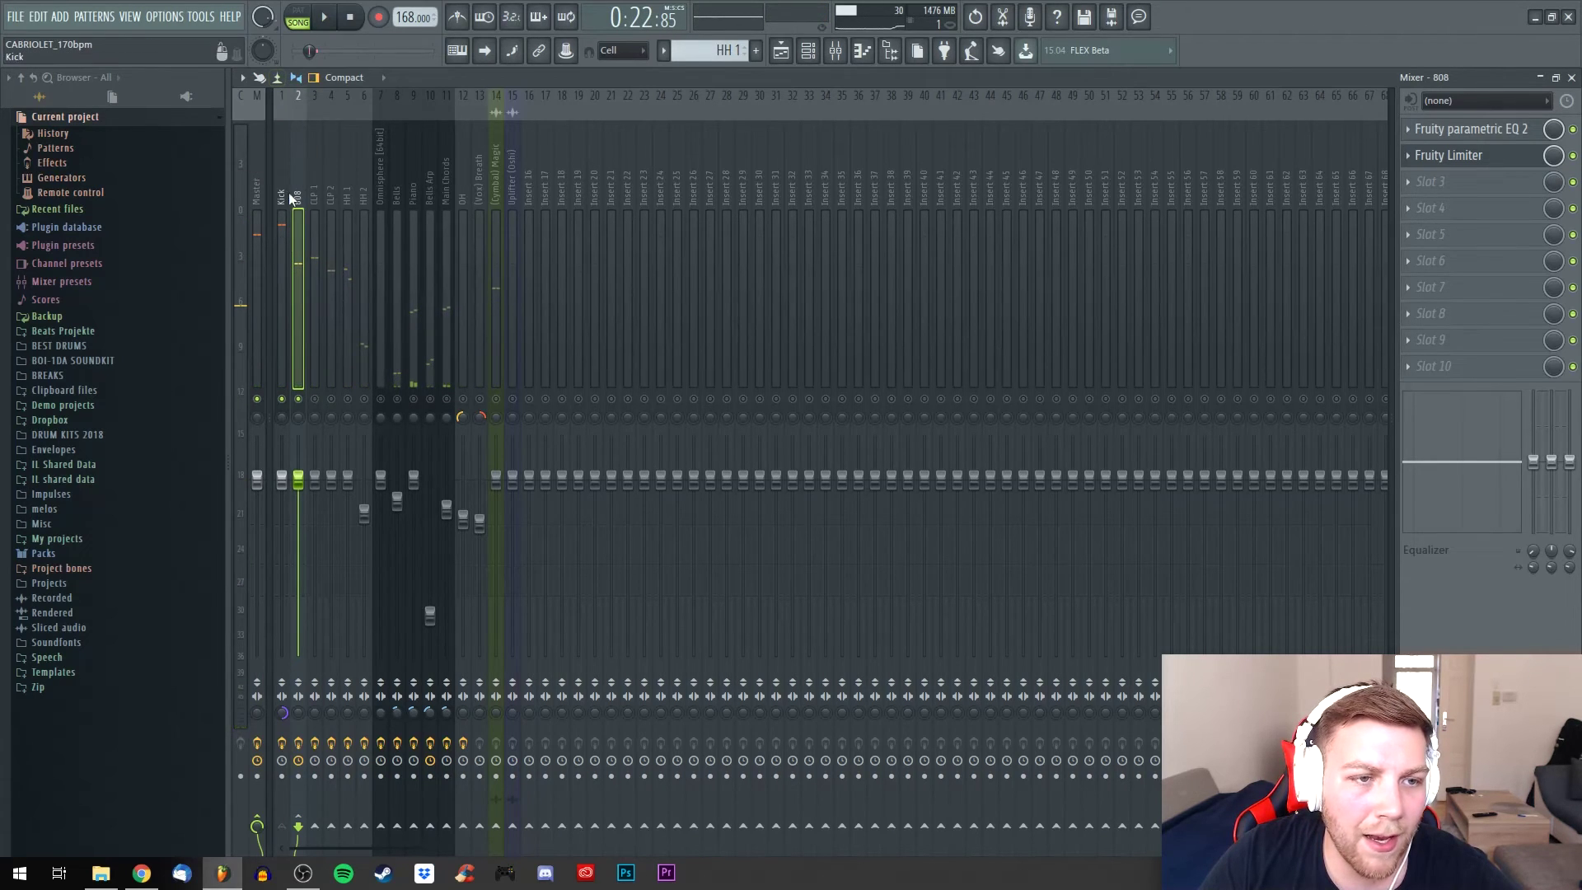
pyautogui.click(312, 191)
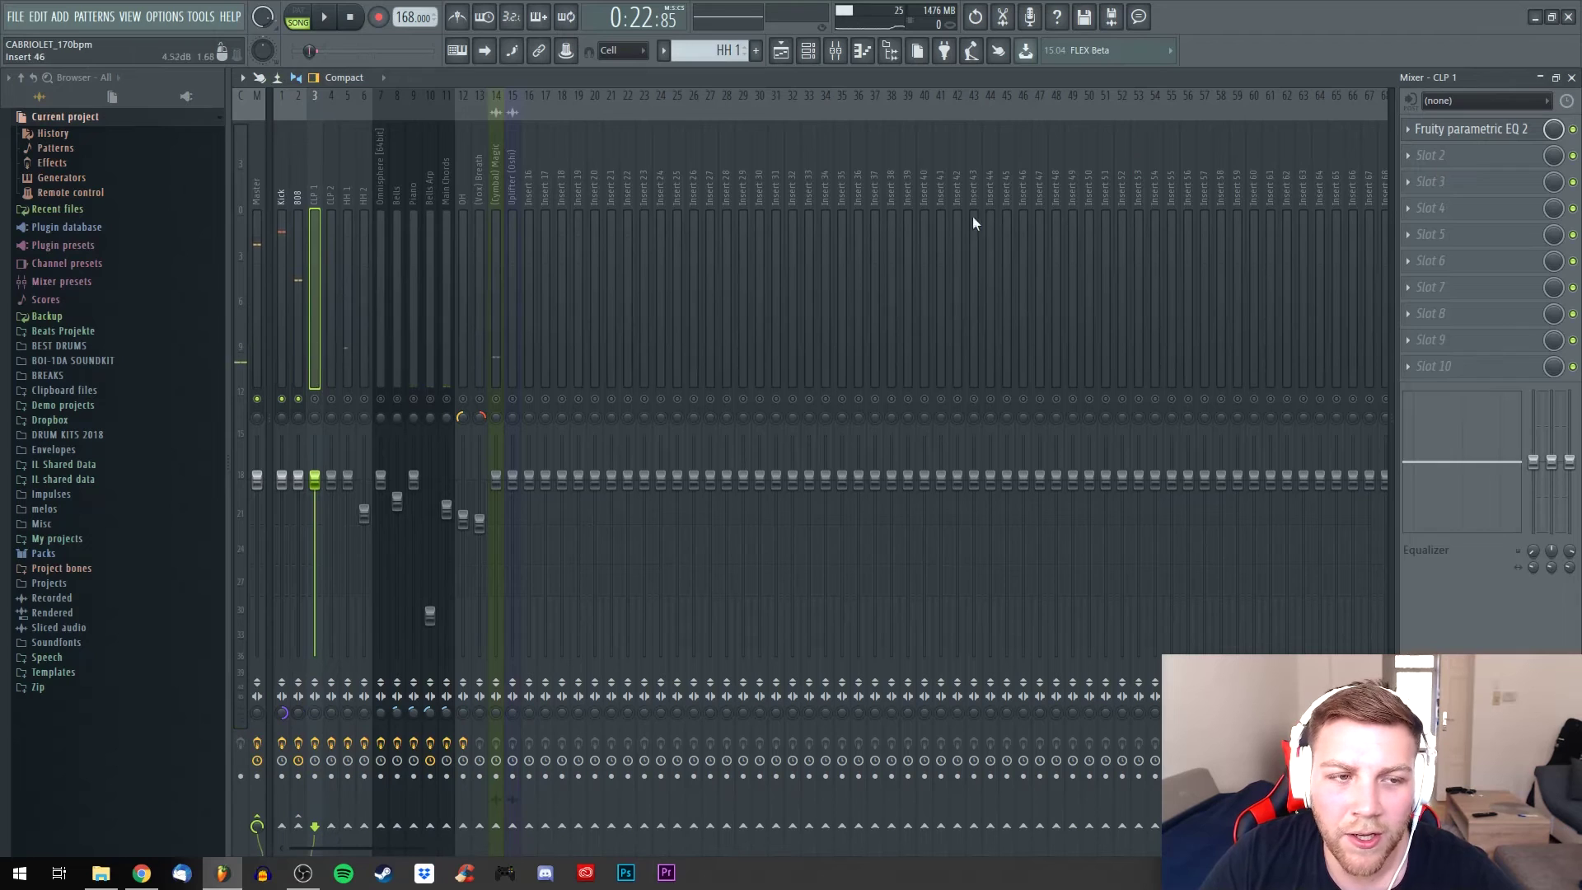
pyautogui.press('space')
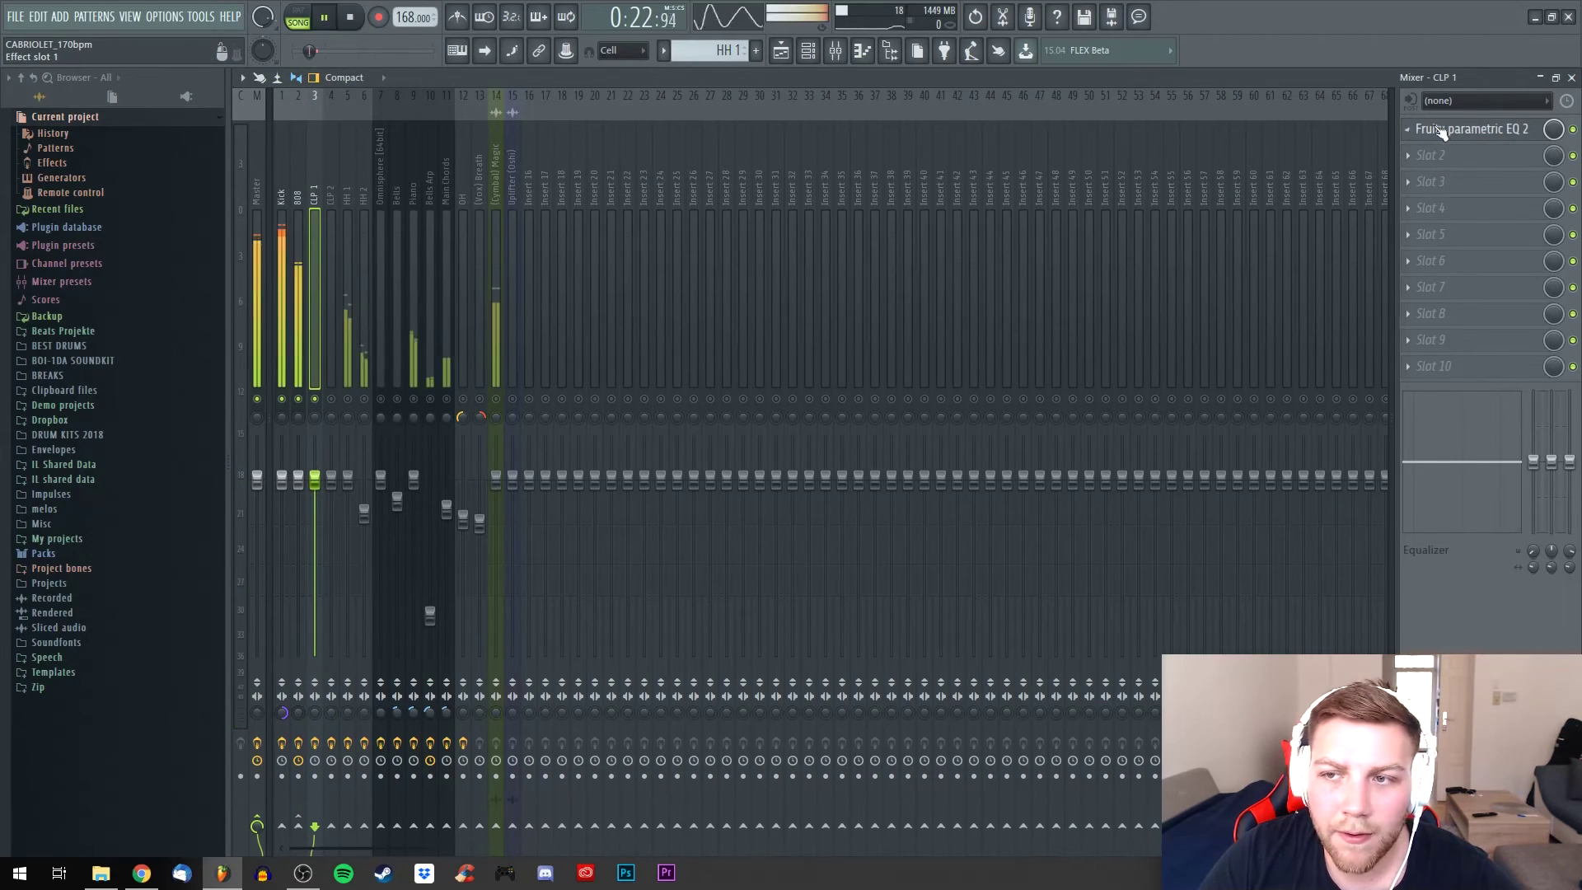
pyautogui.click(1446, 131)
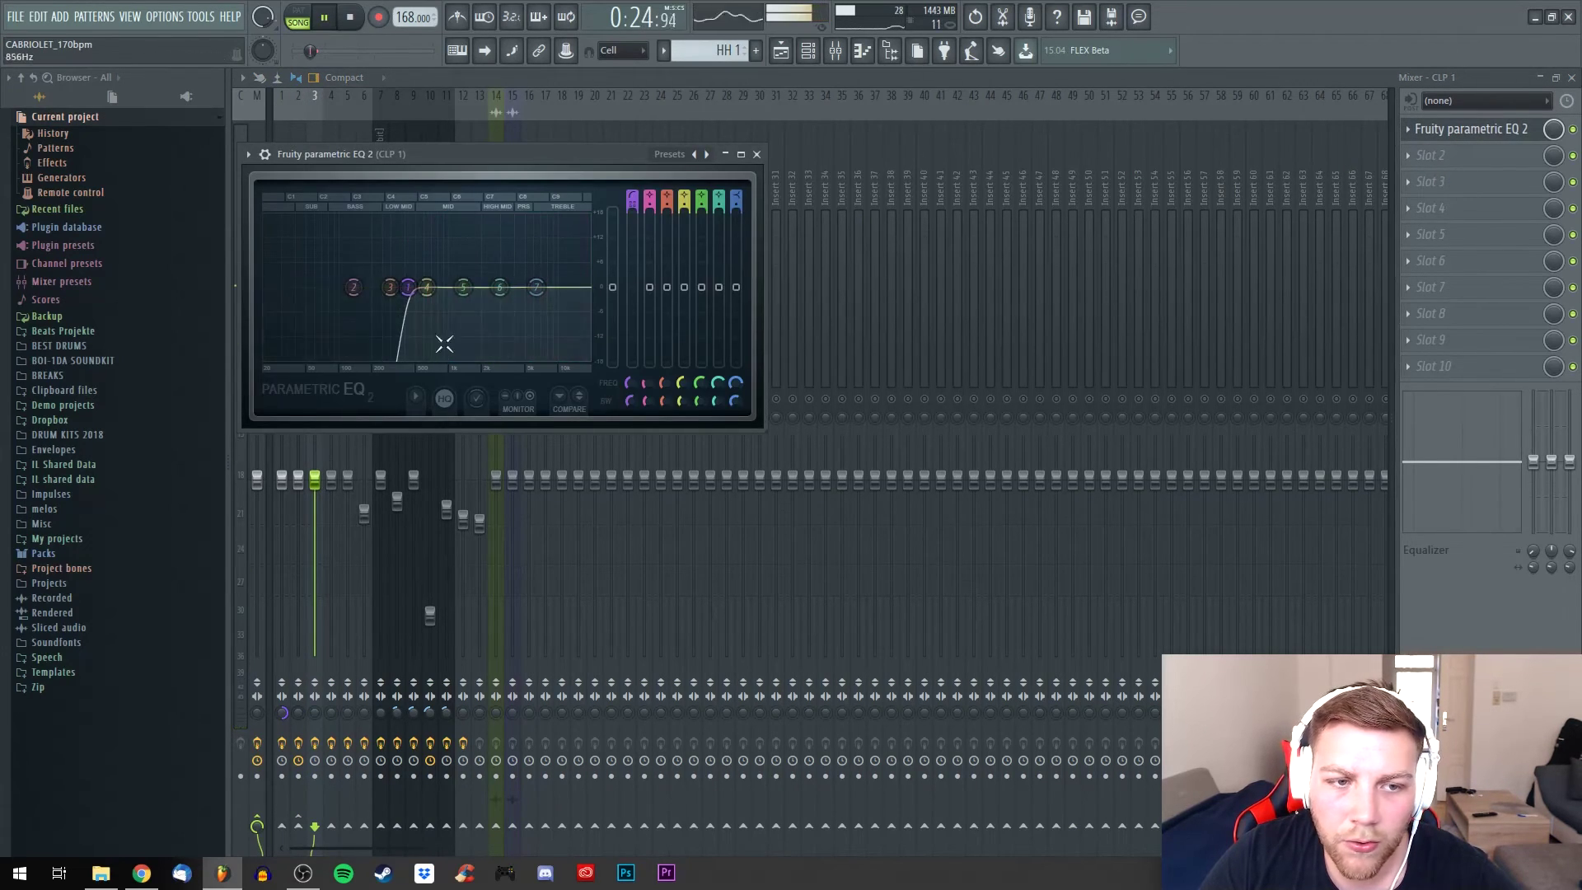
pyautogui.click(757, 154)
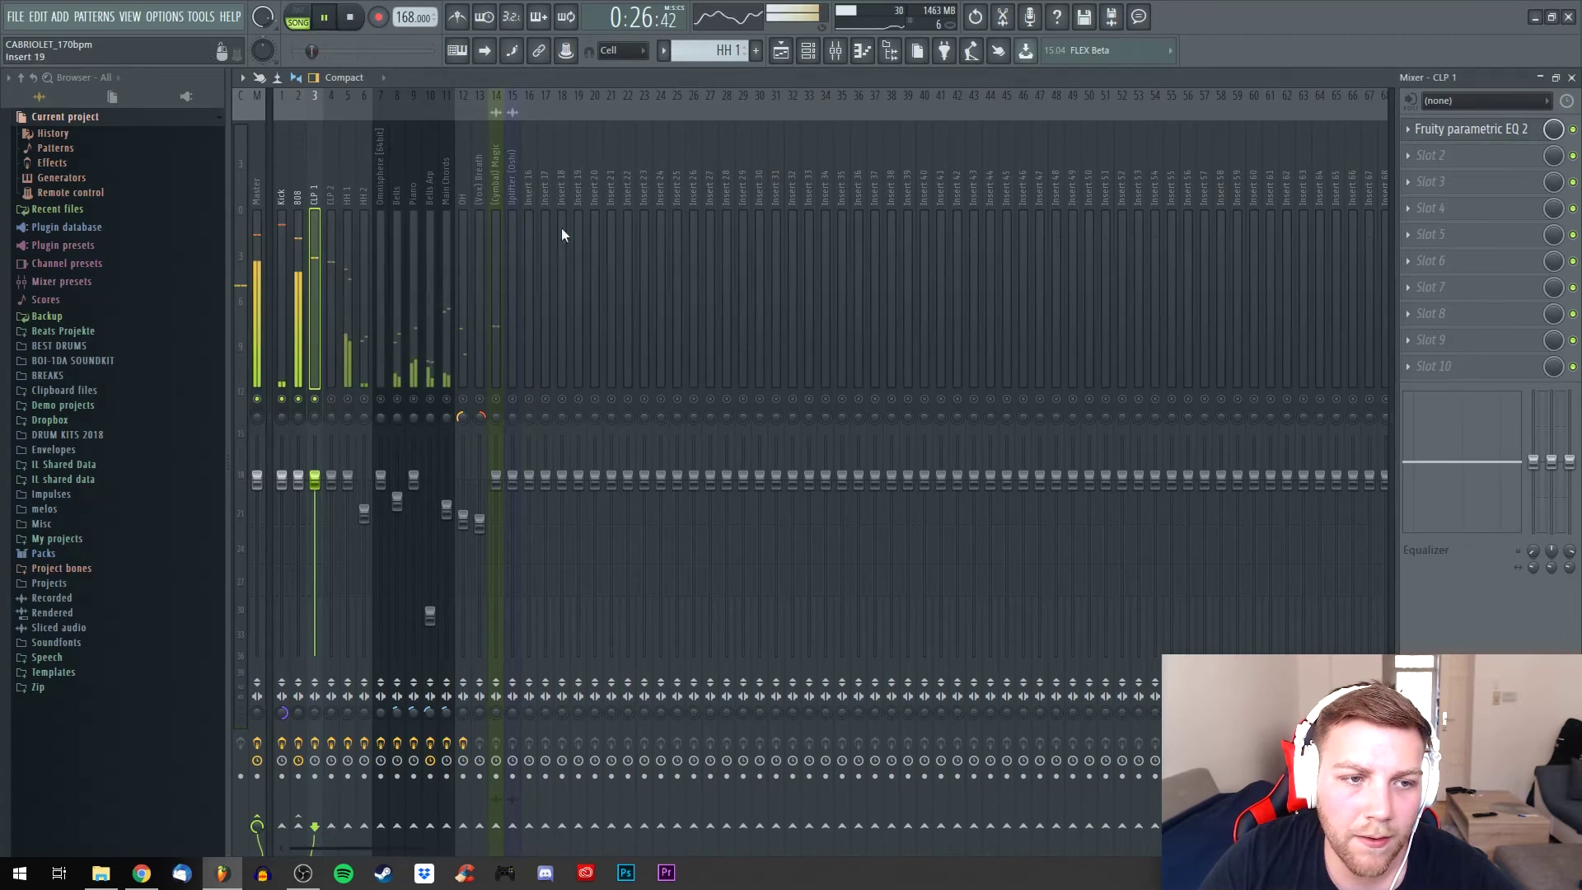
# Bring the CLP 2 and HH 1 mixer tracks into the playback and examine HH 1's Fruity parametric EQ 2 curve
pyautogui.click(333, 196)
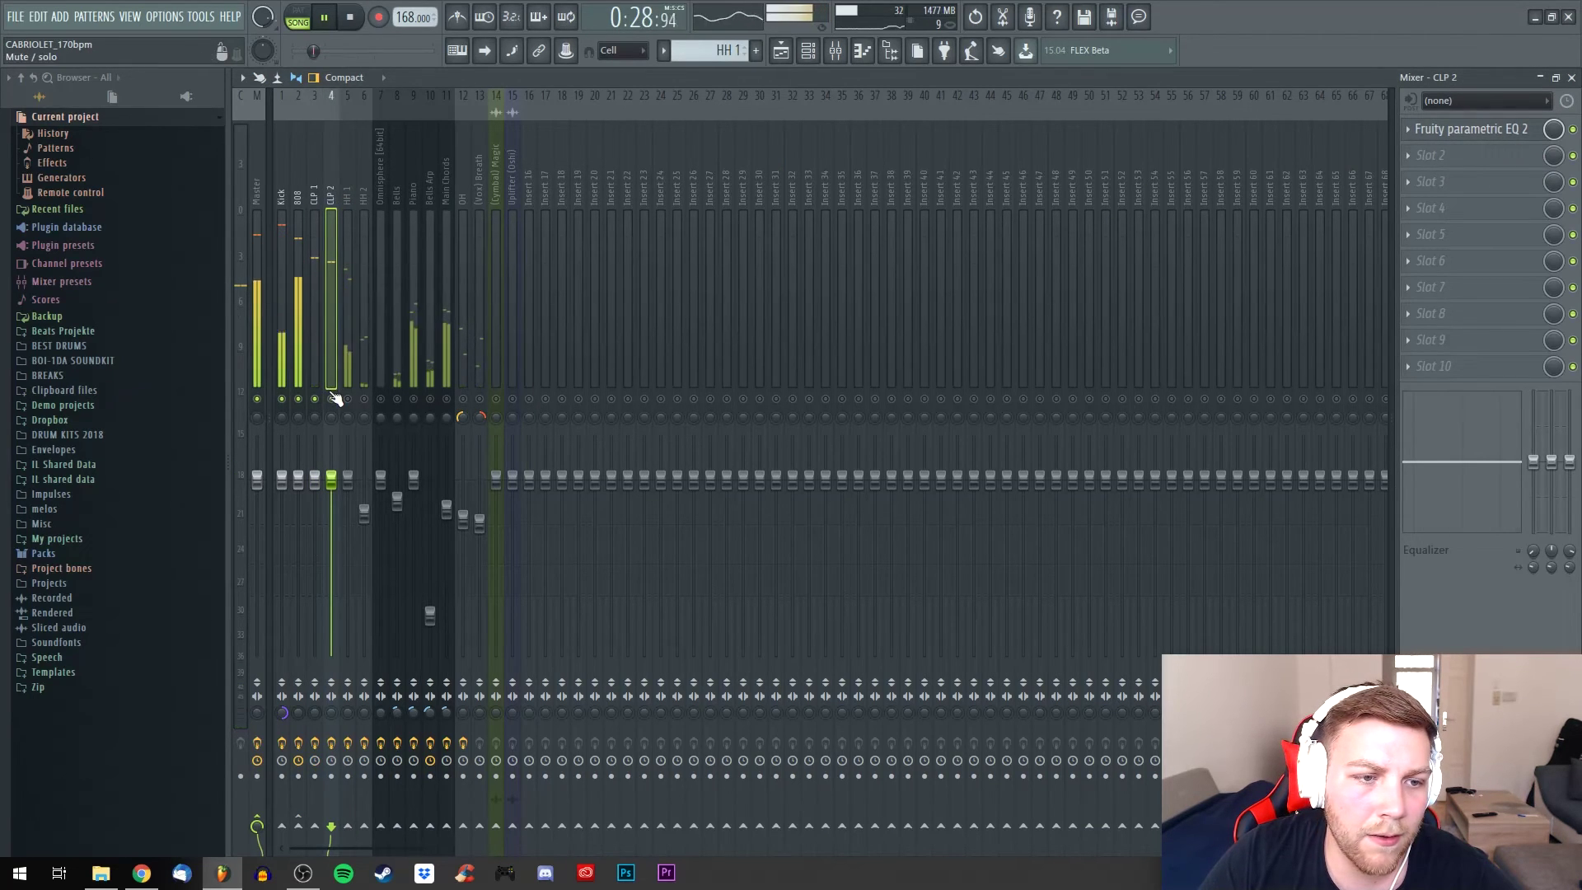
pyautogui.click(346, 197)
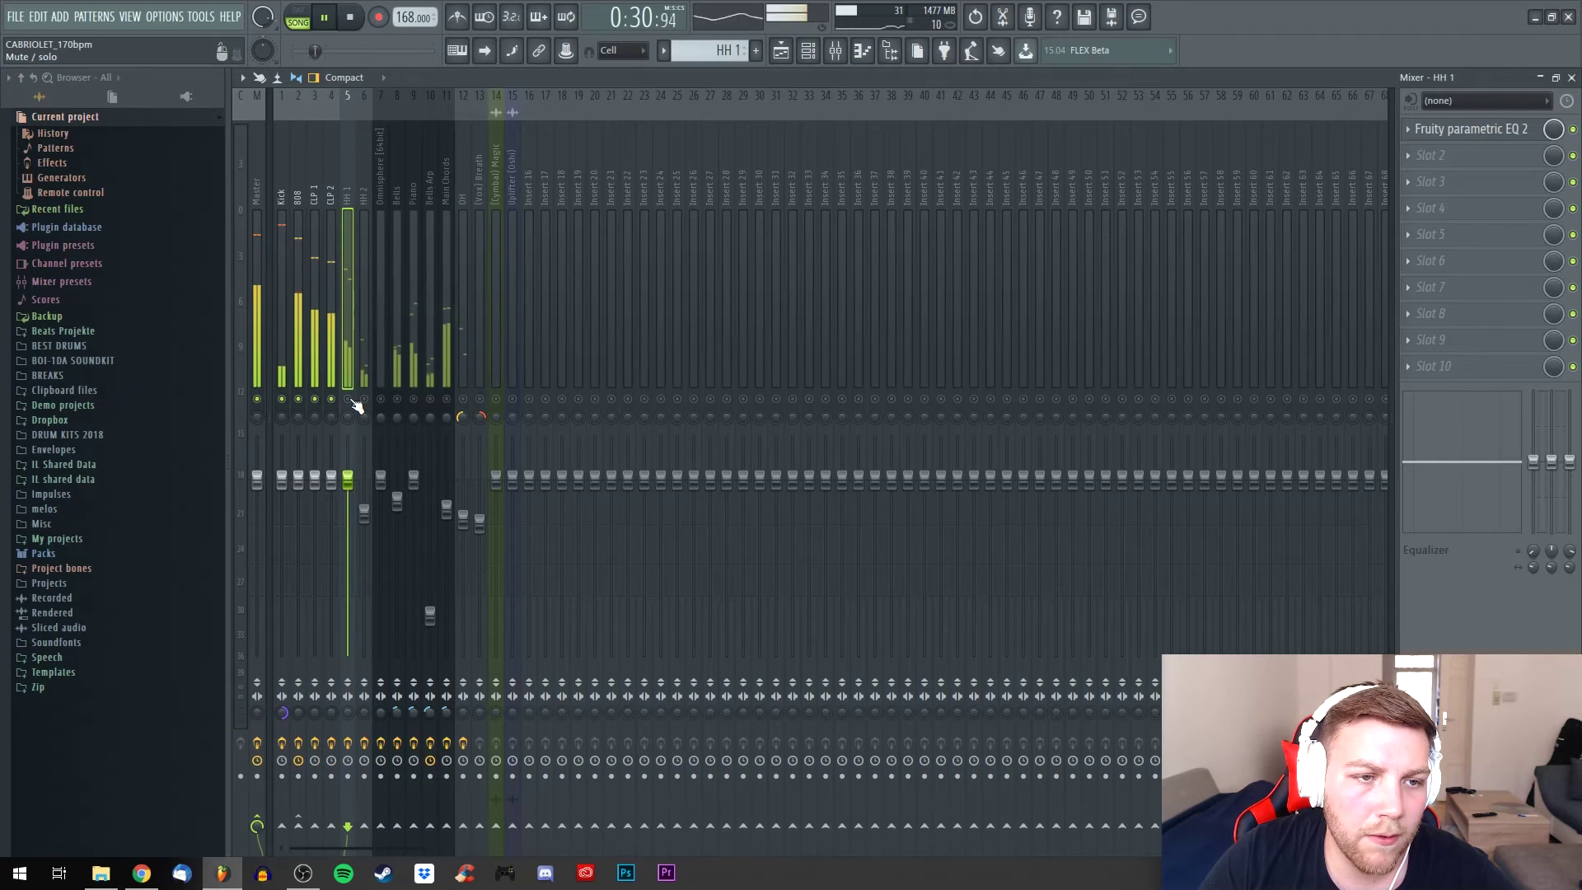
pyautogui.click(1501, 129)
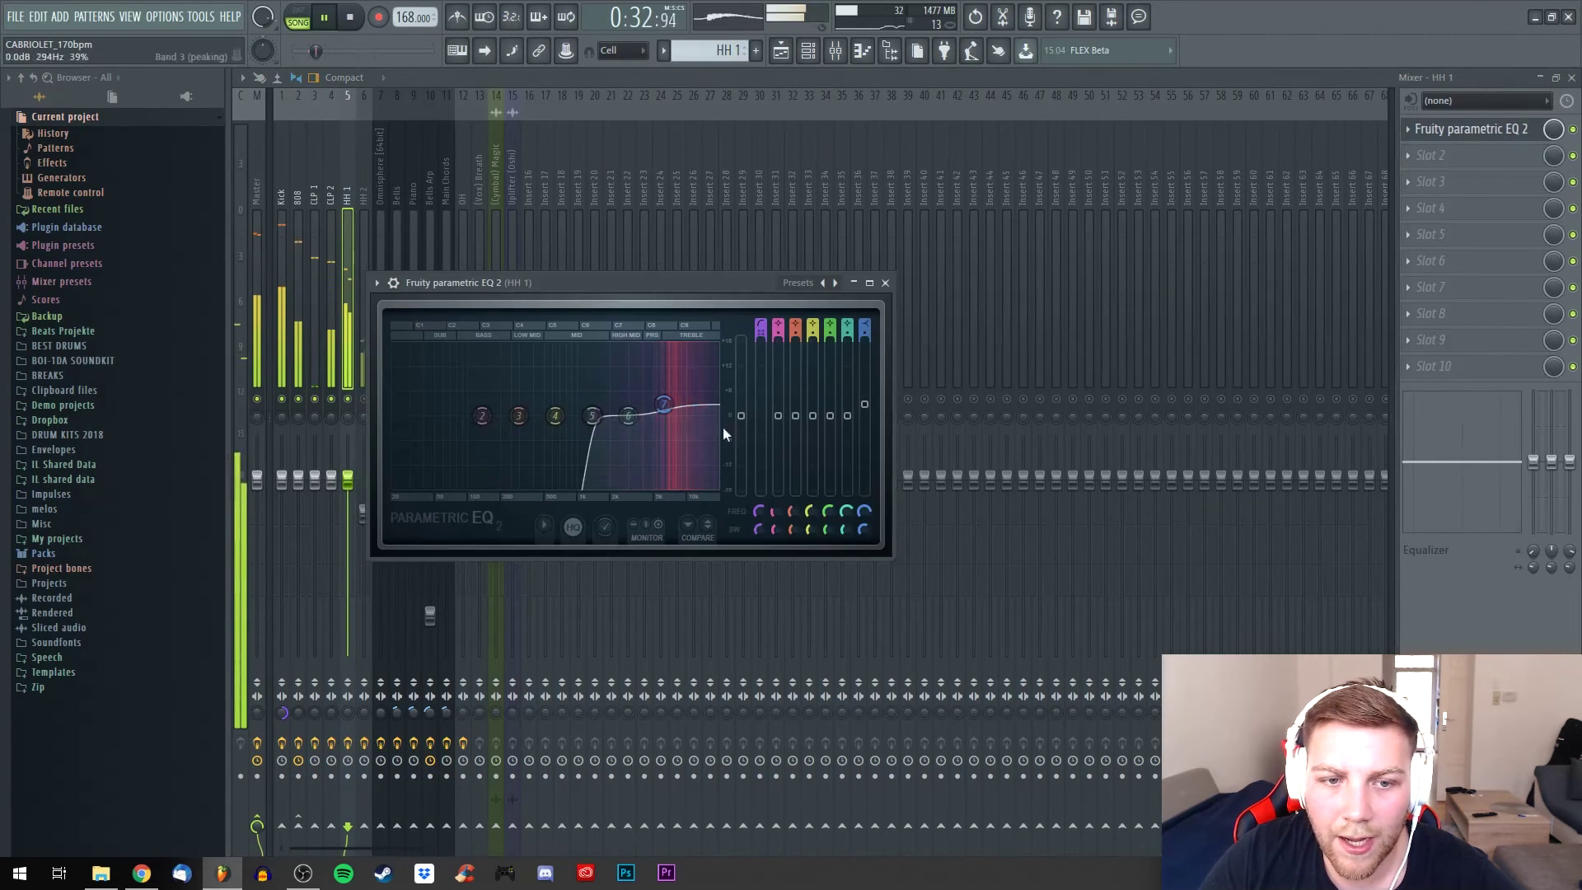
pyautogui.click(887, 283)
# Add the HH 2 mixer track to the playback, examine its Fruity parametric EQ 2 curve and stop the song
pyautogui.press('Right')
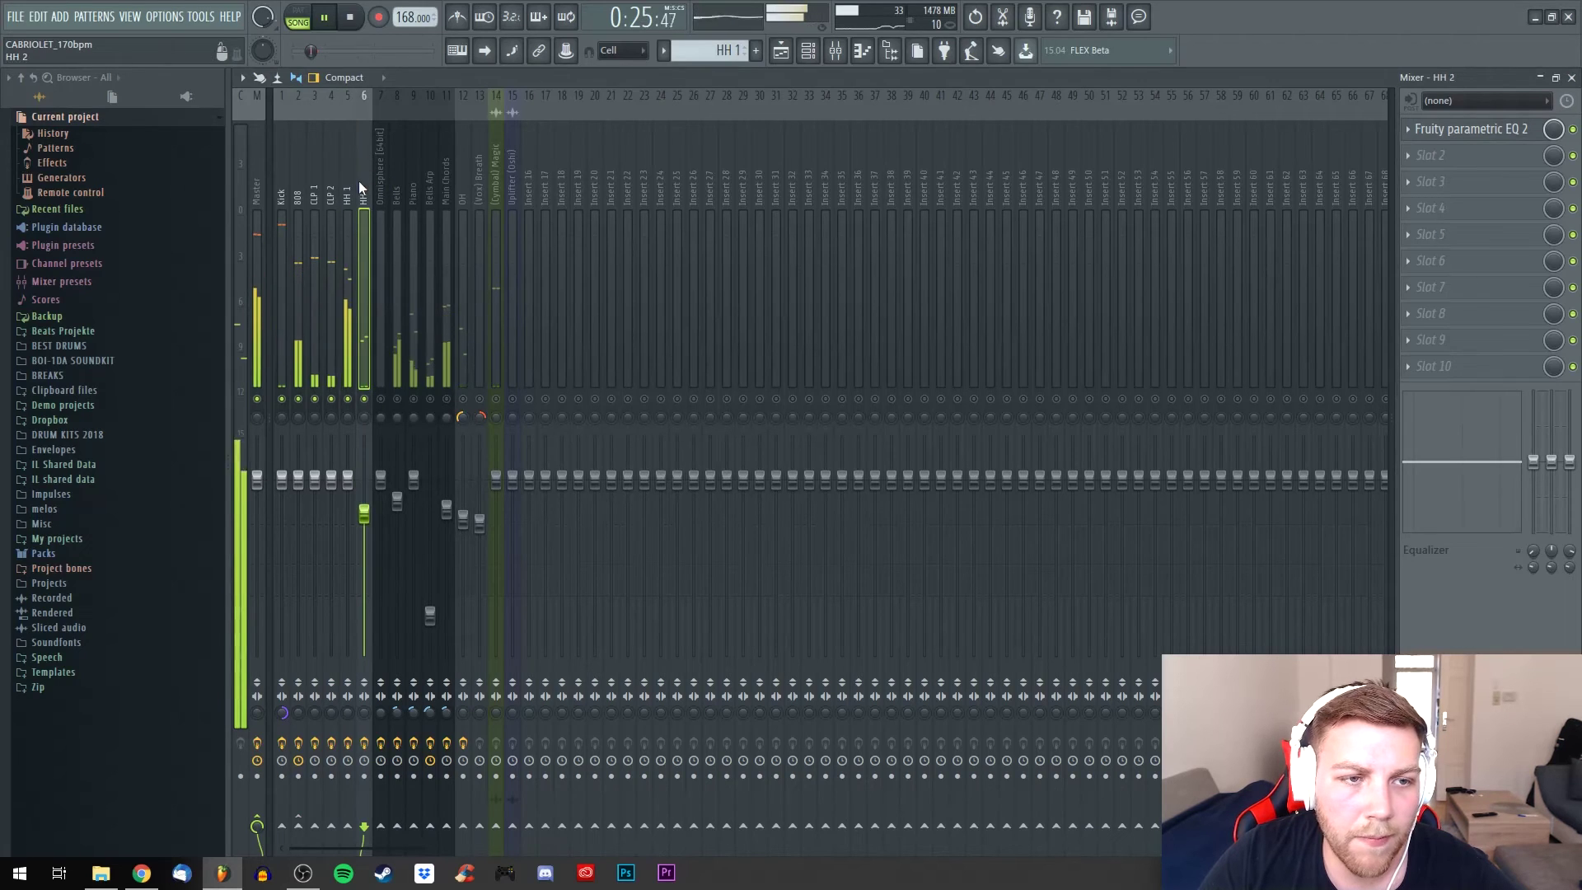
pyautogui.click(1508, 137)
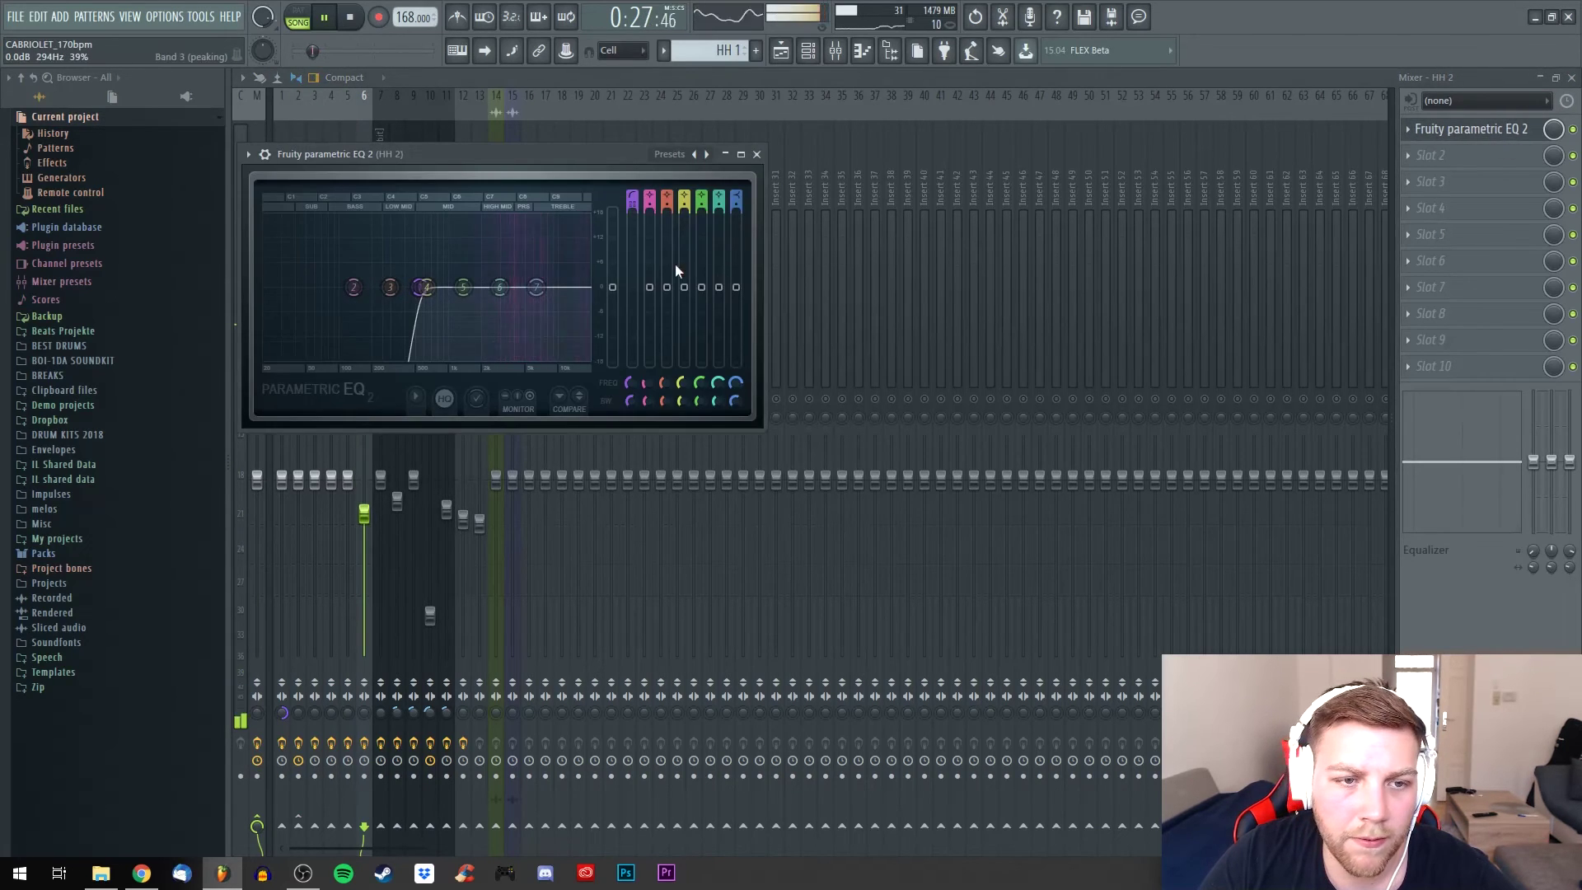
pyautogui.click(754, 155)
pyautogui.press('space')
# Unmute the Omnisphere and Bells mixer tracks and examine the Fruity parametric EQ 2 curve on Bells
pyautogui.click(382, 399)
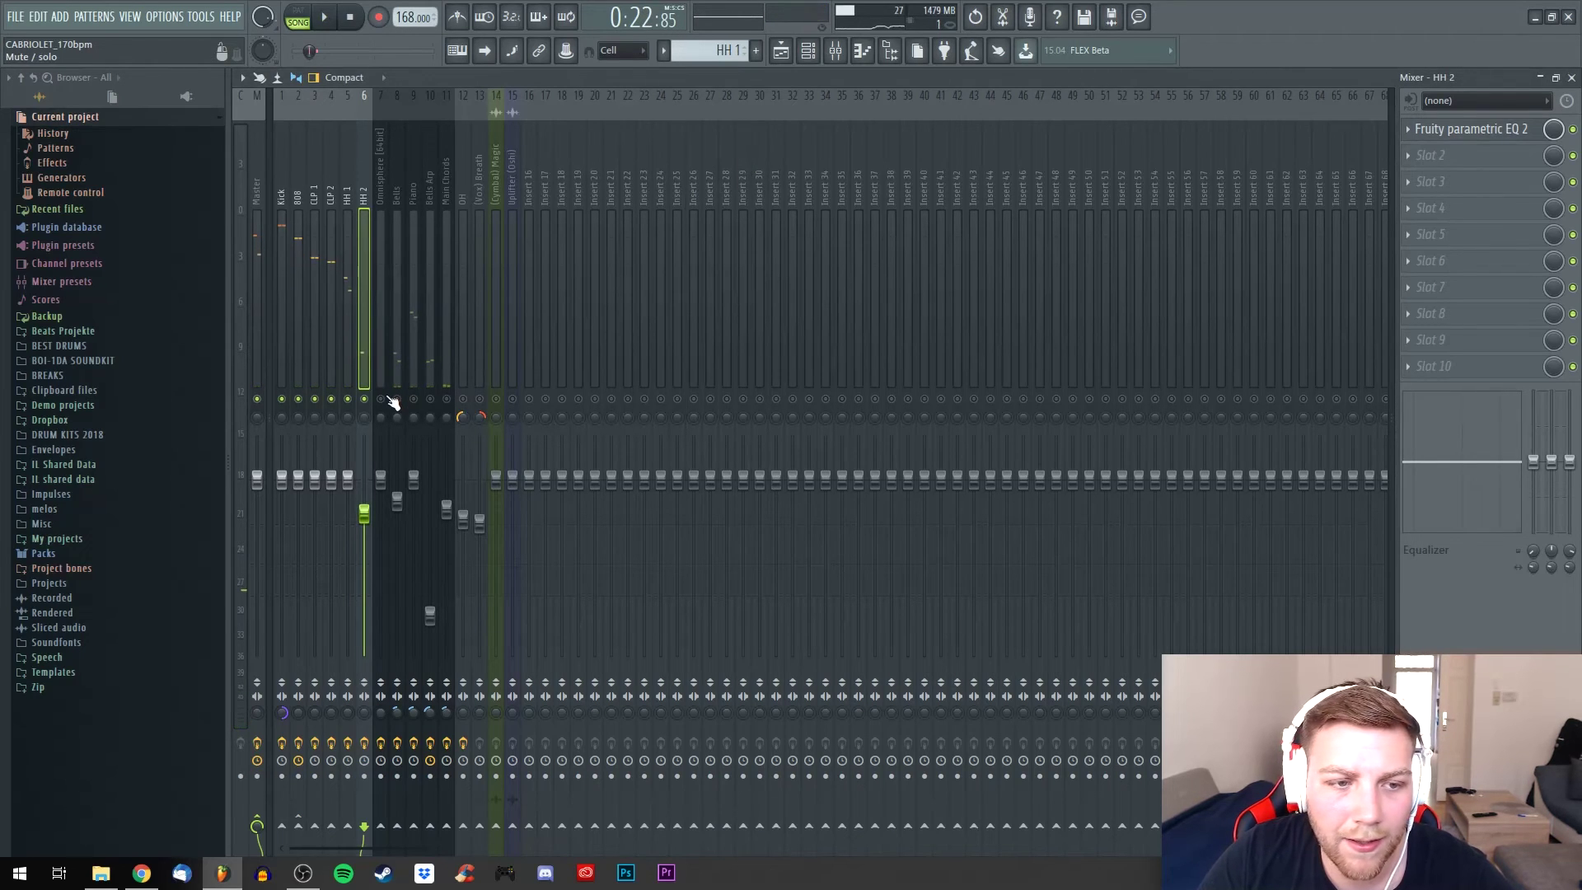
pyautogui.click(398, 400)
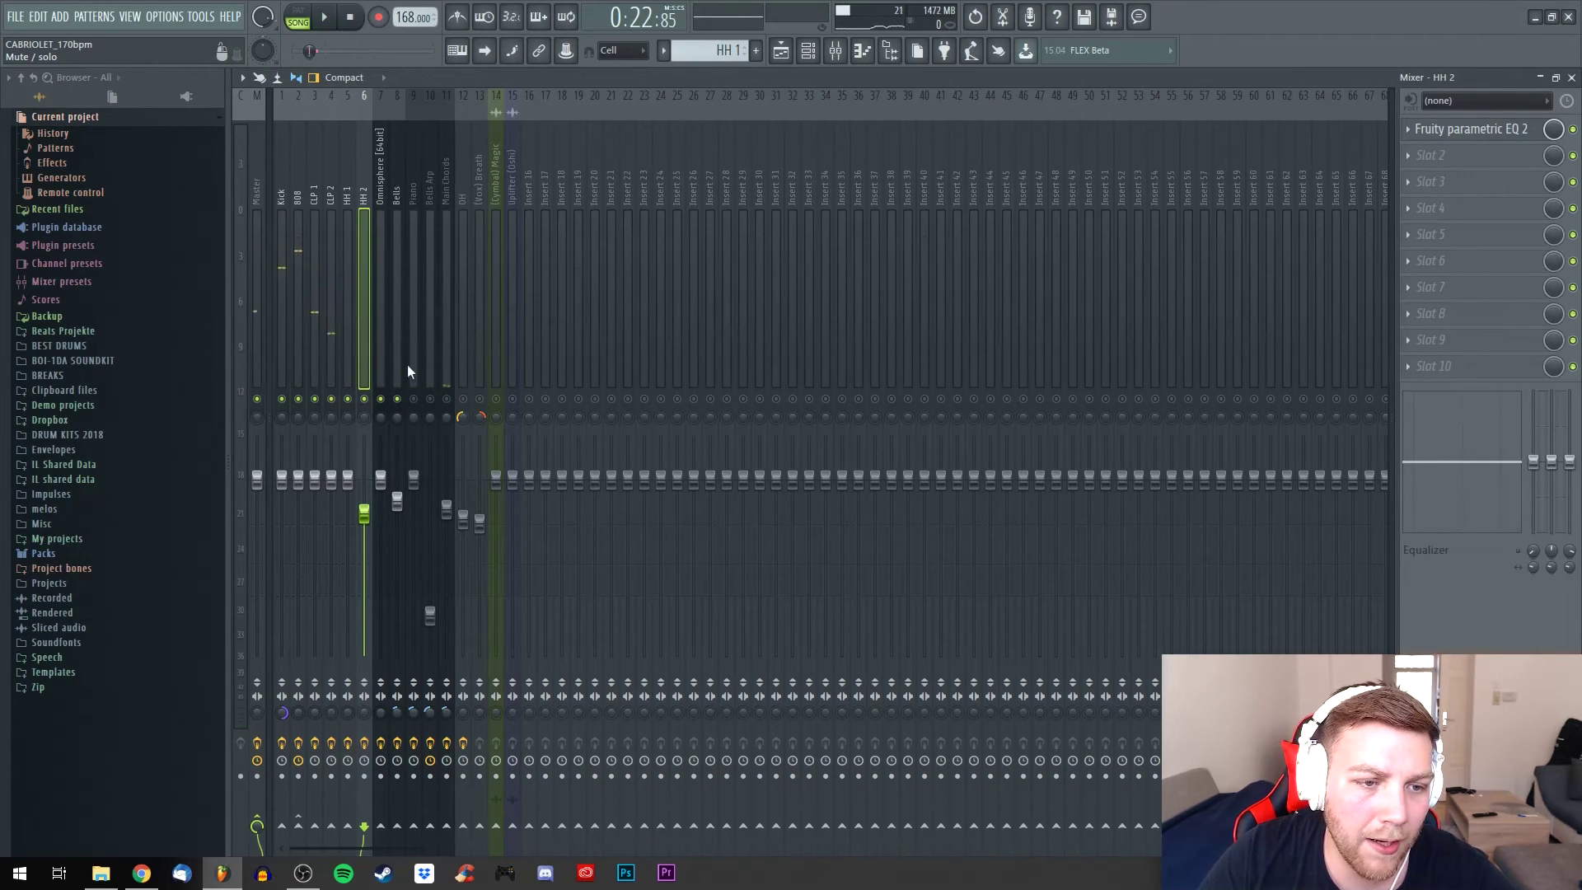
pyautogui.click(398, 167)
pyautogui.click(1495, 129)
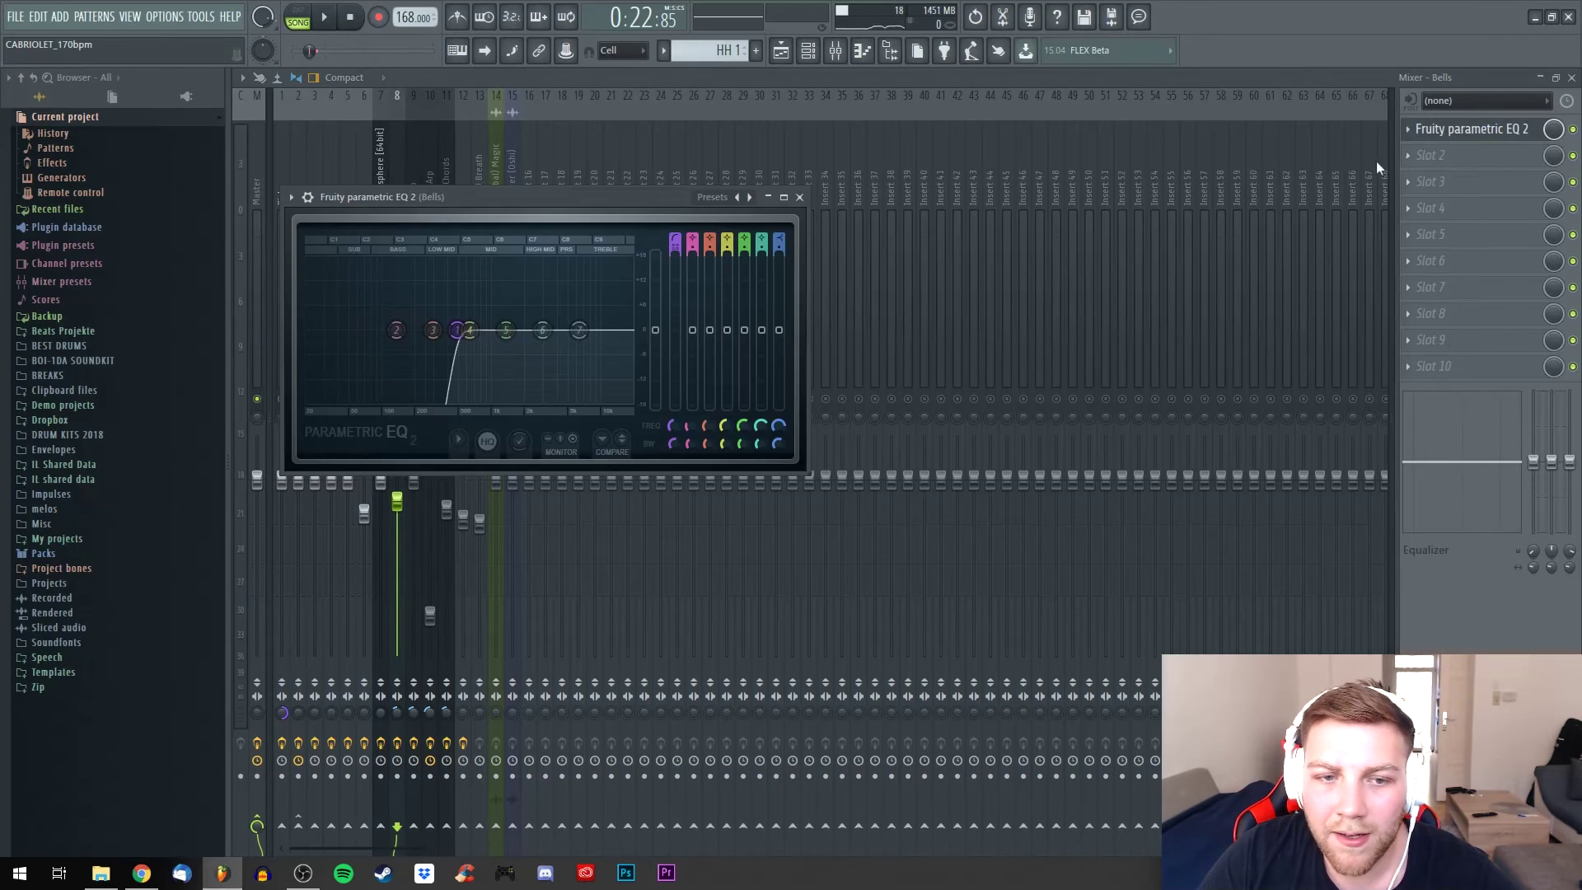
pyautogui.click(798, 196)
# Unmute the Piano mixer track and examine its Fruity parametric EQ 2 curve
pyautogui.click(415, 202)
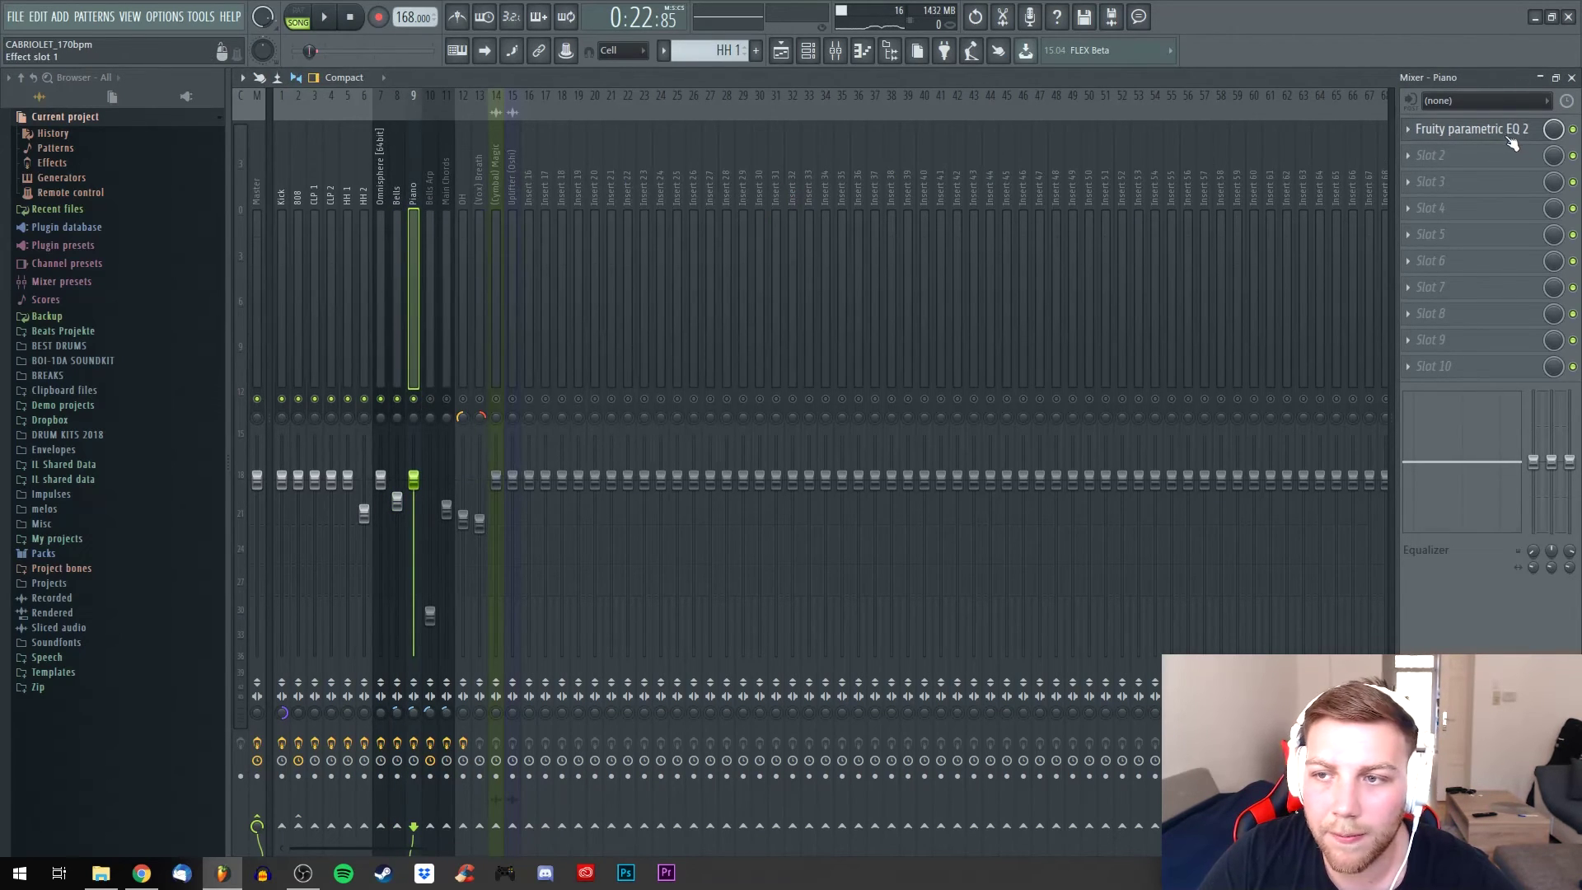
pyautogui.click(1472, 142)
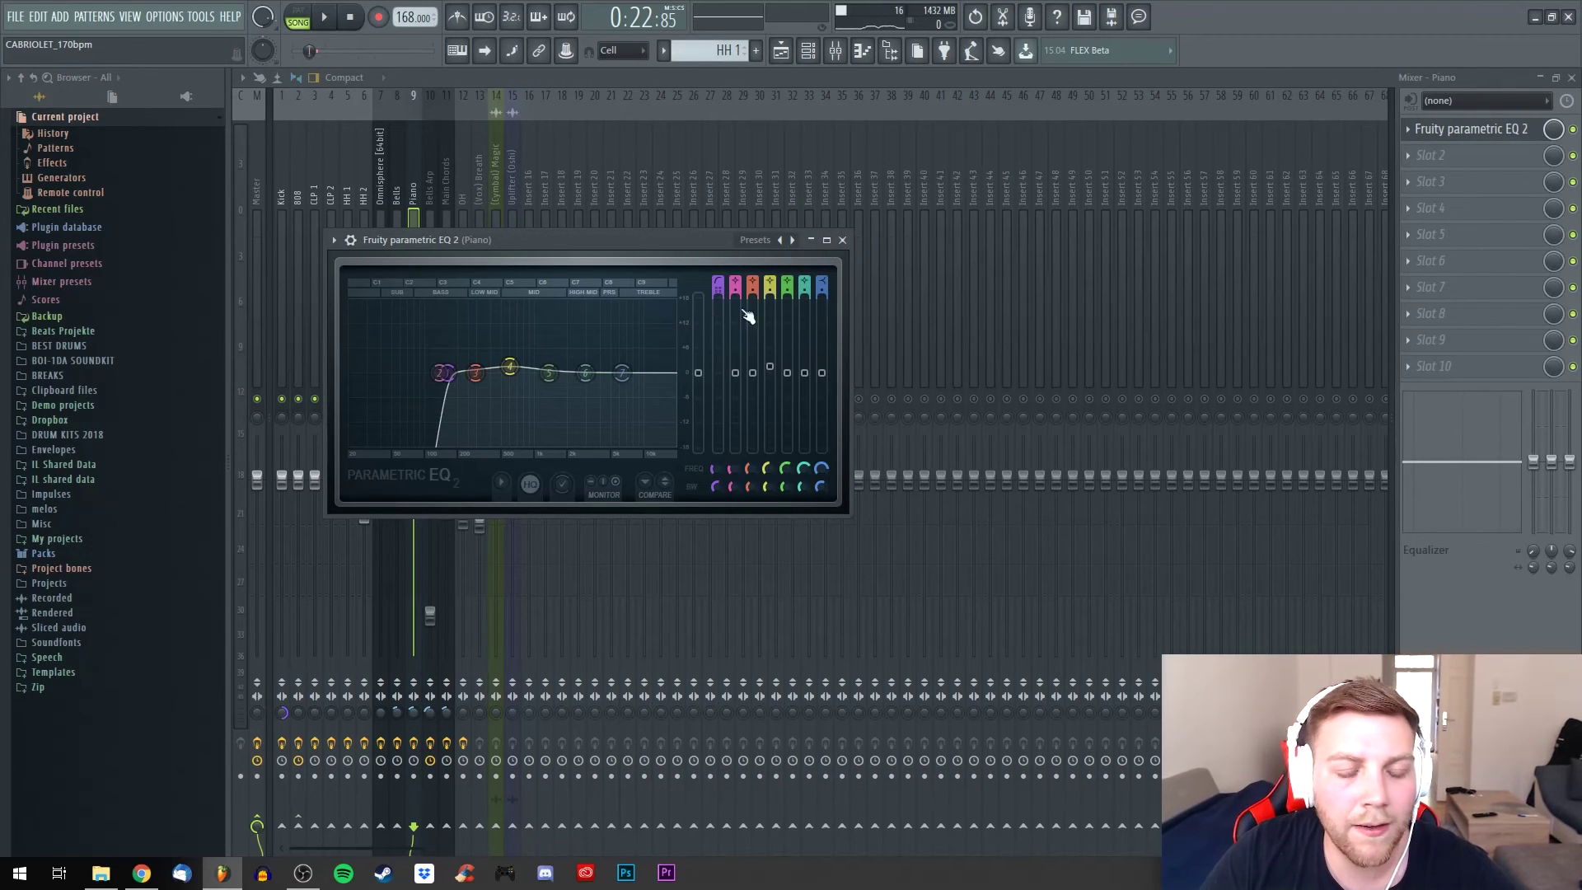
pyautogui.click(844, 239)
# Unmute the Bells Arp and Main Chords mixer tracks, checking the Bells Arp effect chain and the Main Chords EQ curve
pyautogui.click(427, 196)
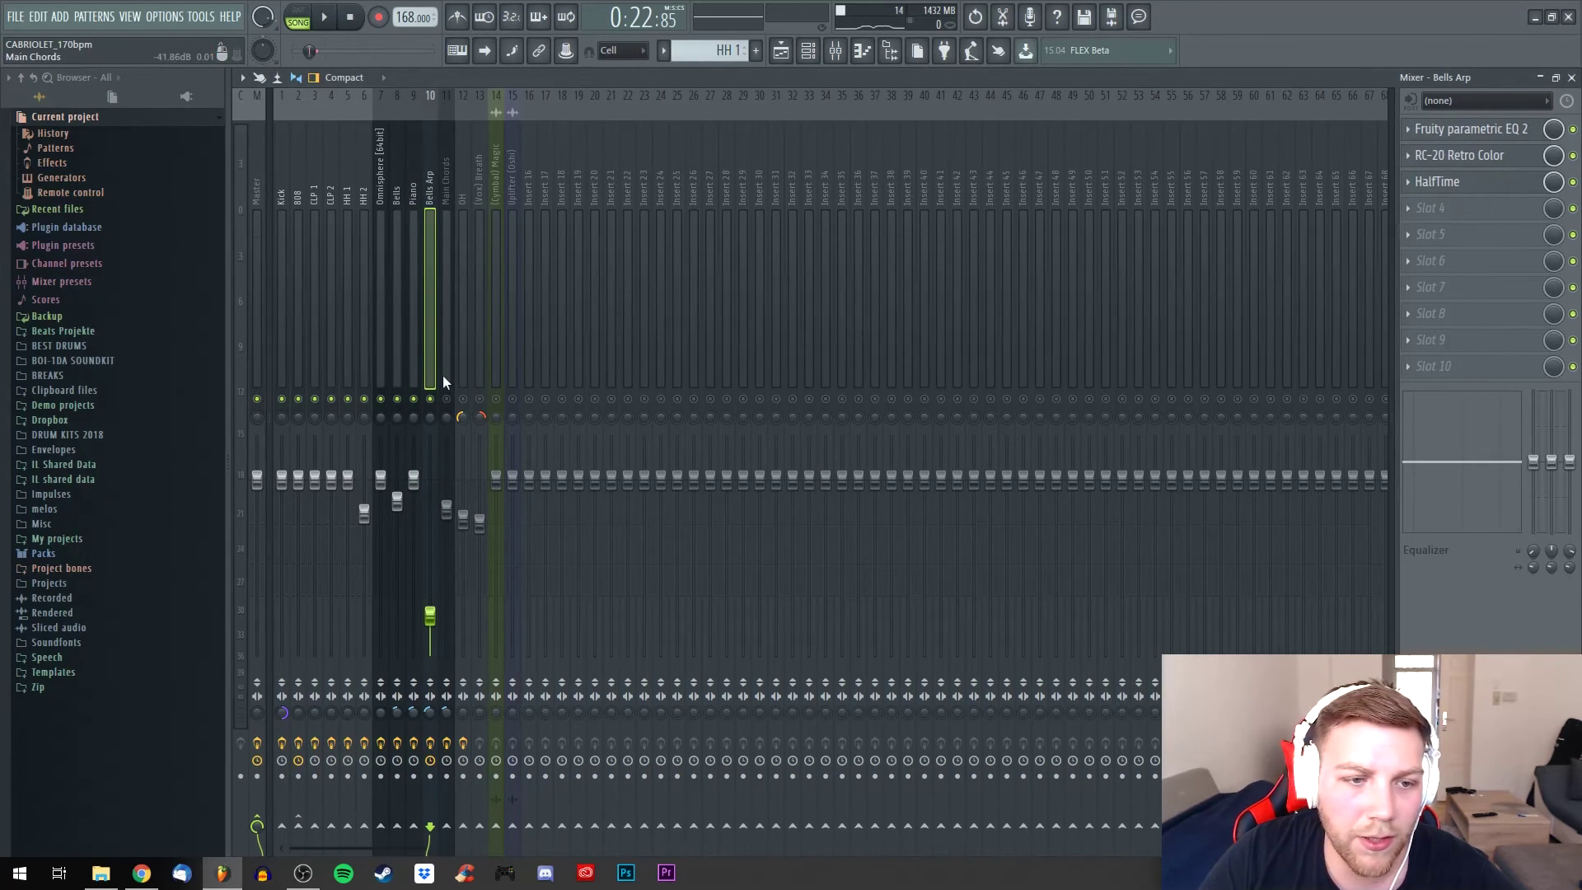
pyautogui.click(448, 190)
pyautogui.click(1471, 130)
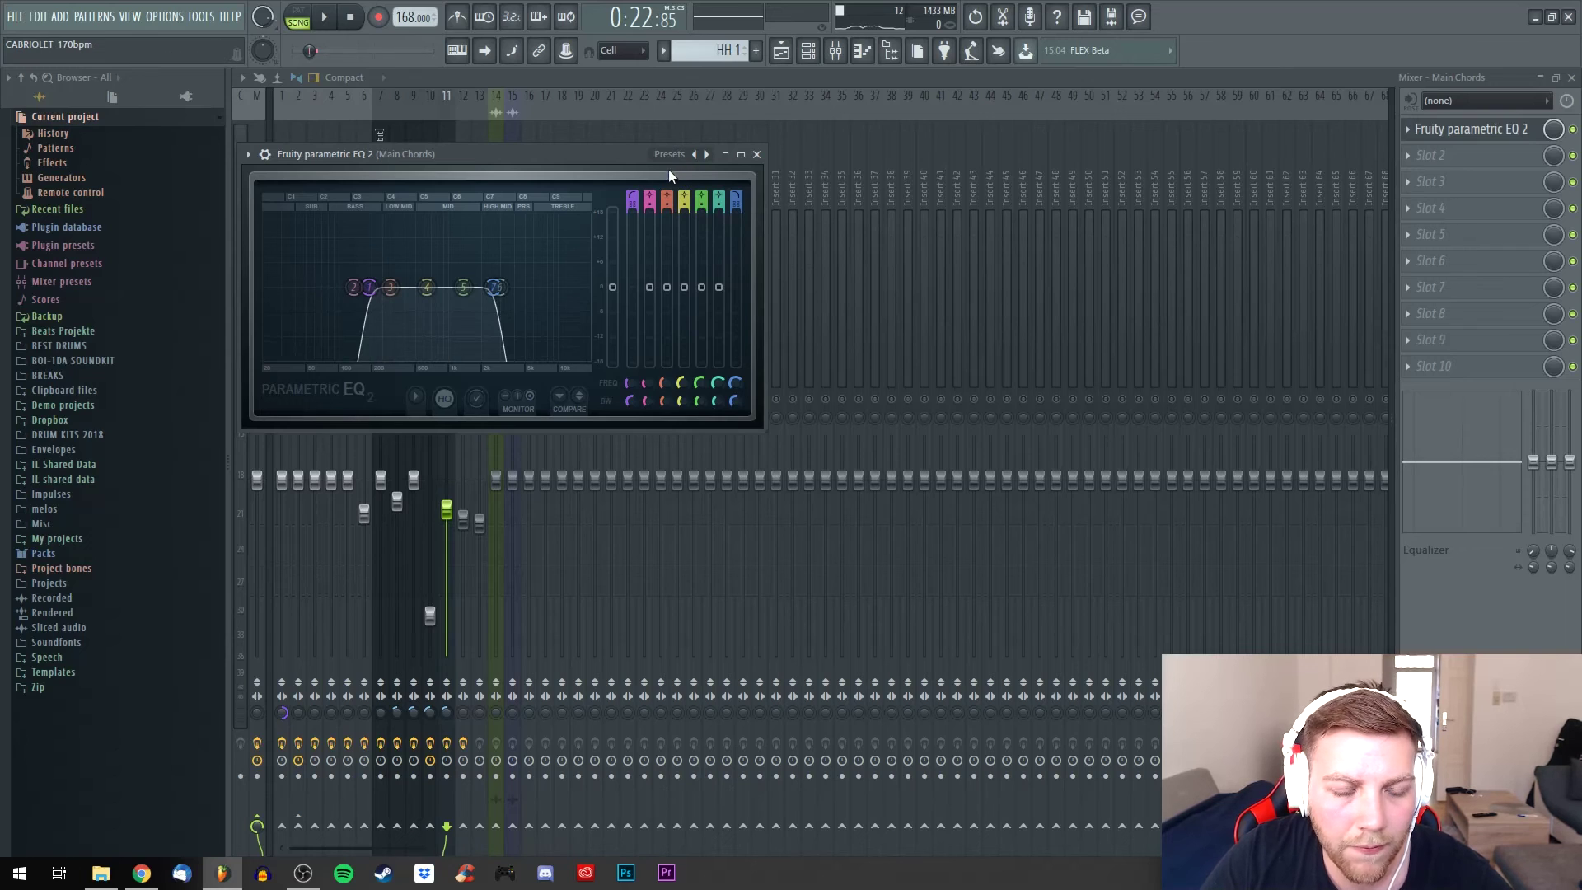
pyautogui.click(757, 154)
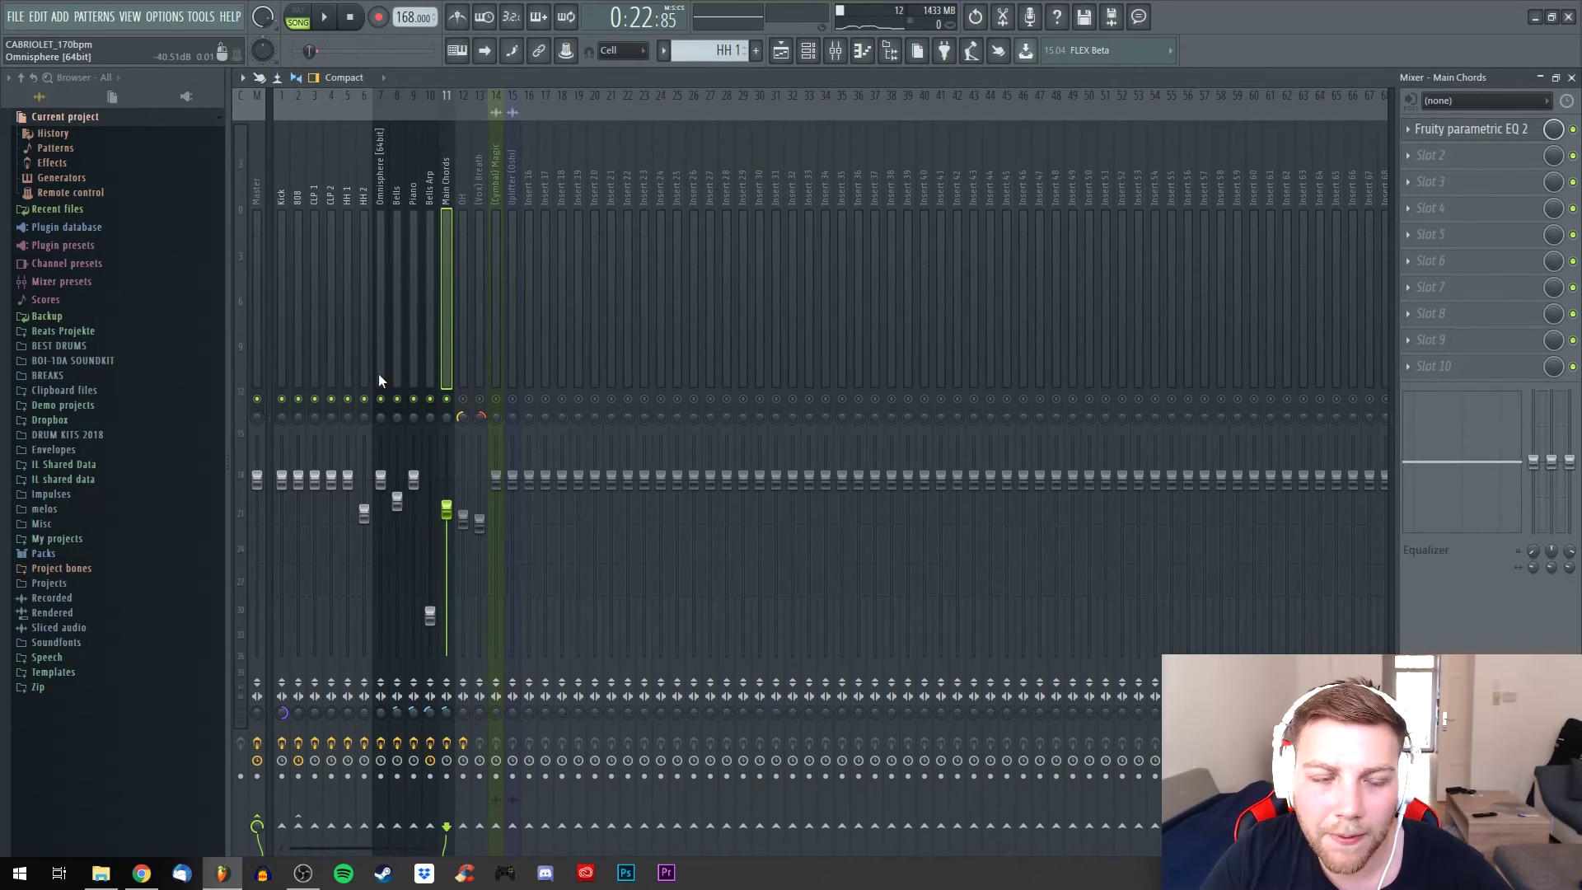
# Unmute the OH and (Vox) Breath mixer tracks and check the effect slots of both
pyautogui.click(480, 399)
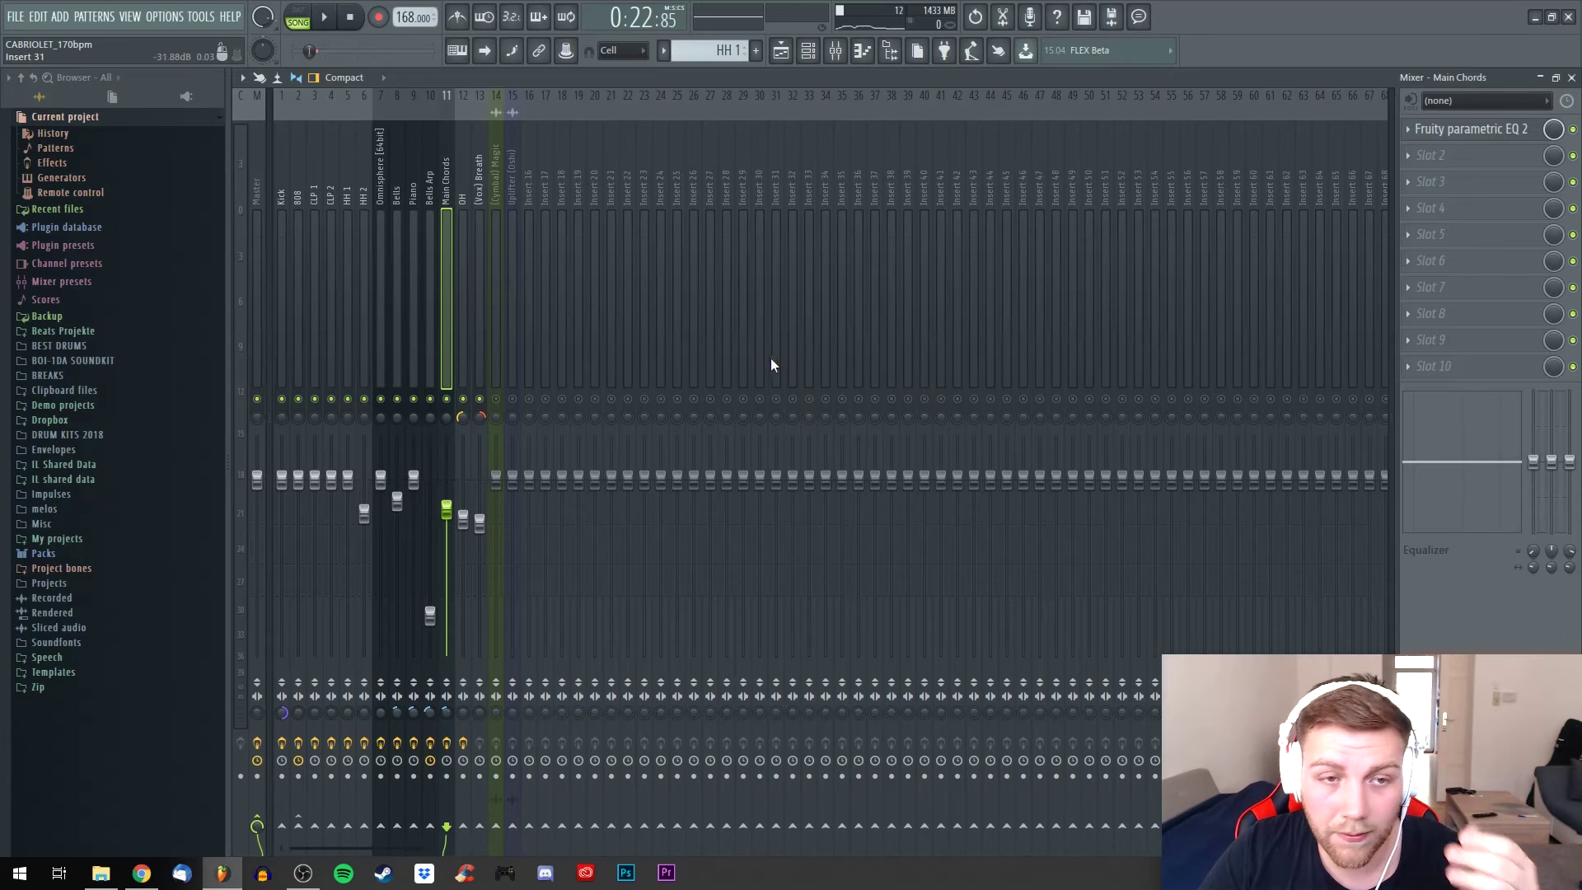
pyautogui.click(462, 183)
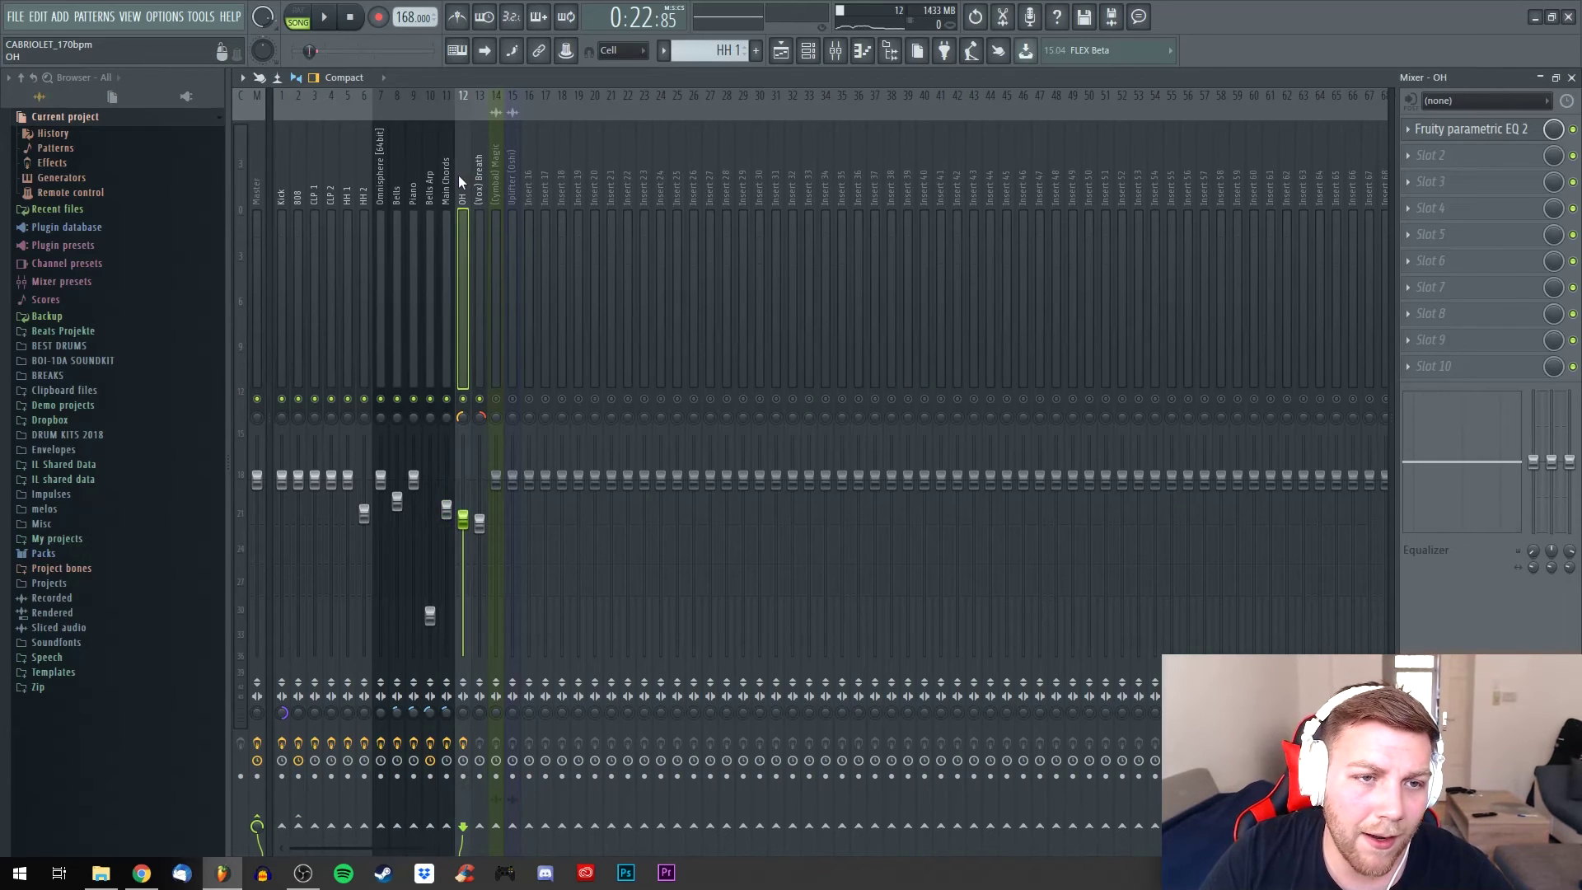
pyautogui.click(483, 189)
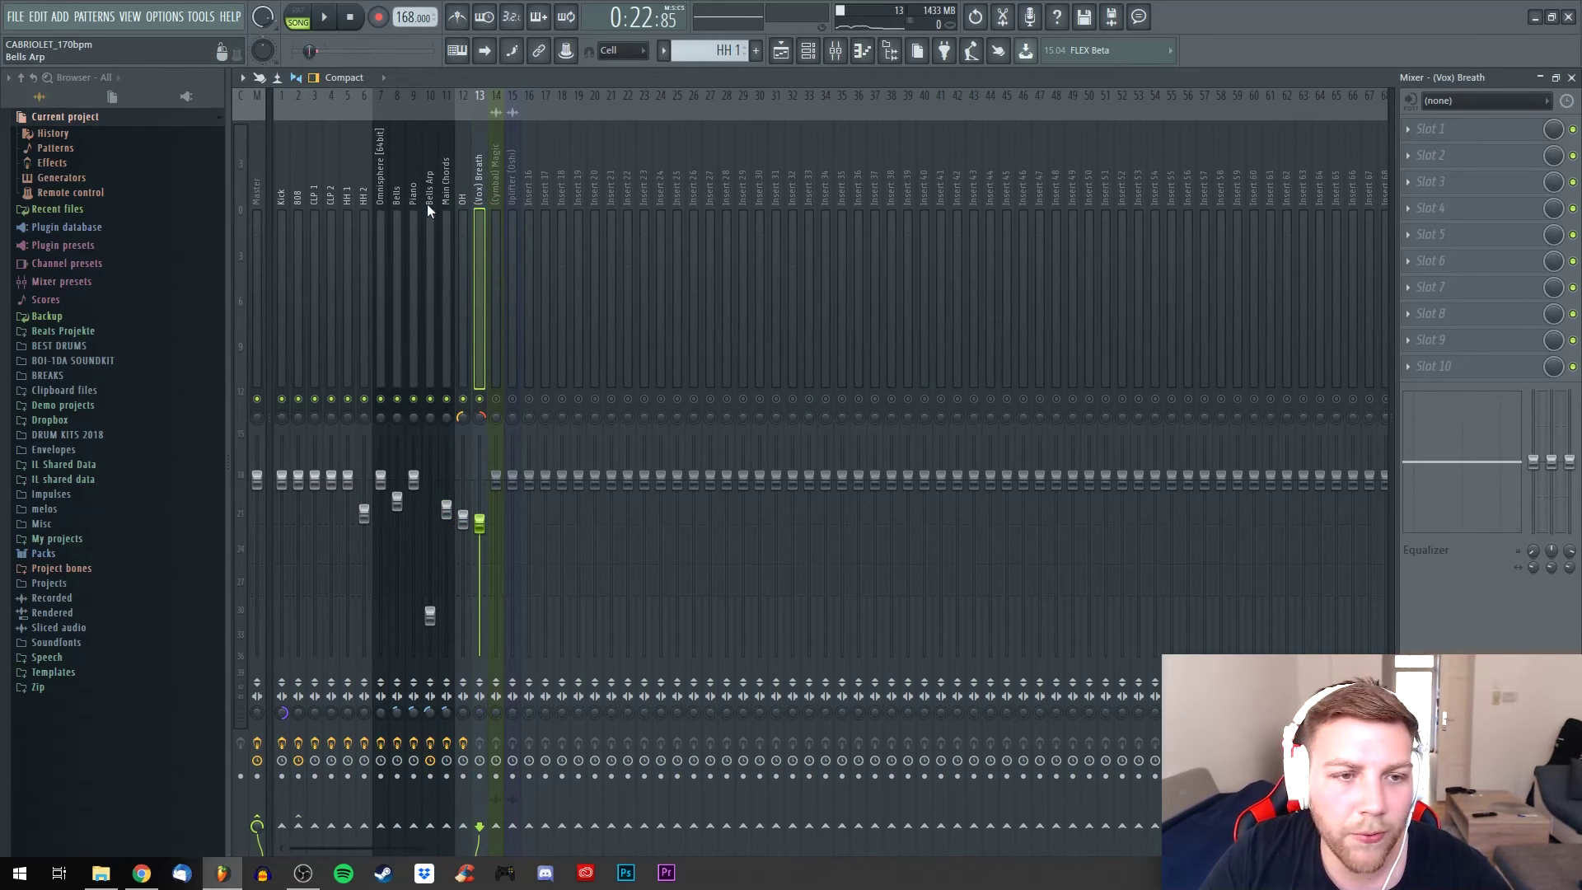
pyautogui.click(460, 195)
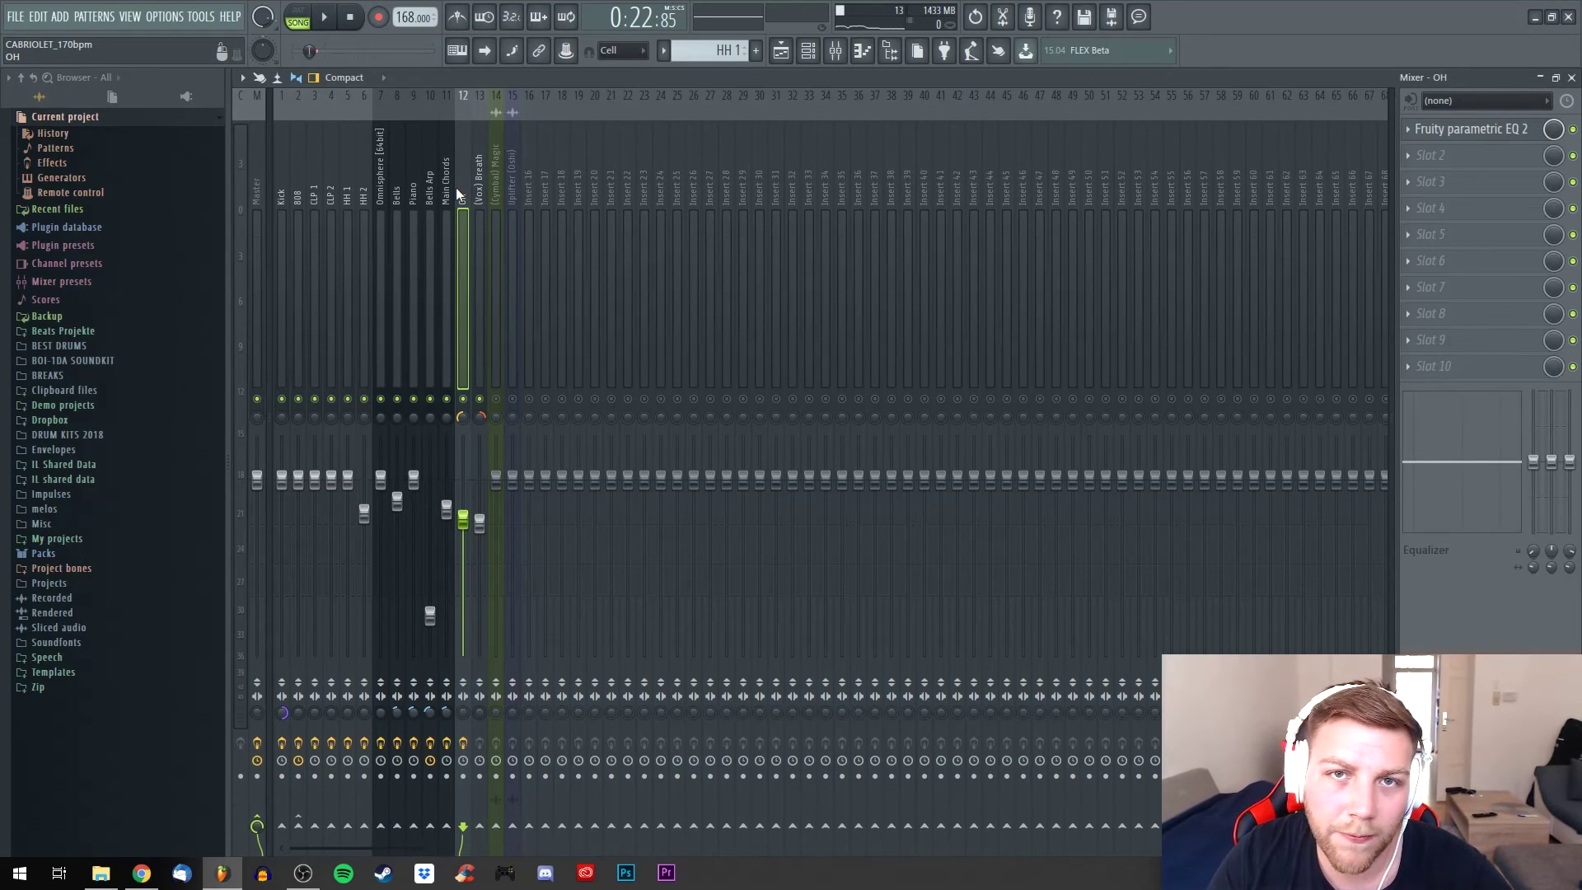
# Select the Master track and examine its Sonarworks Reference 4 headphone calibration curve, then close the plugin
pyautogui.click(260, 189)
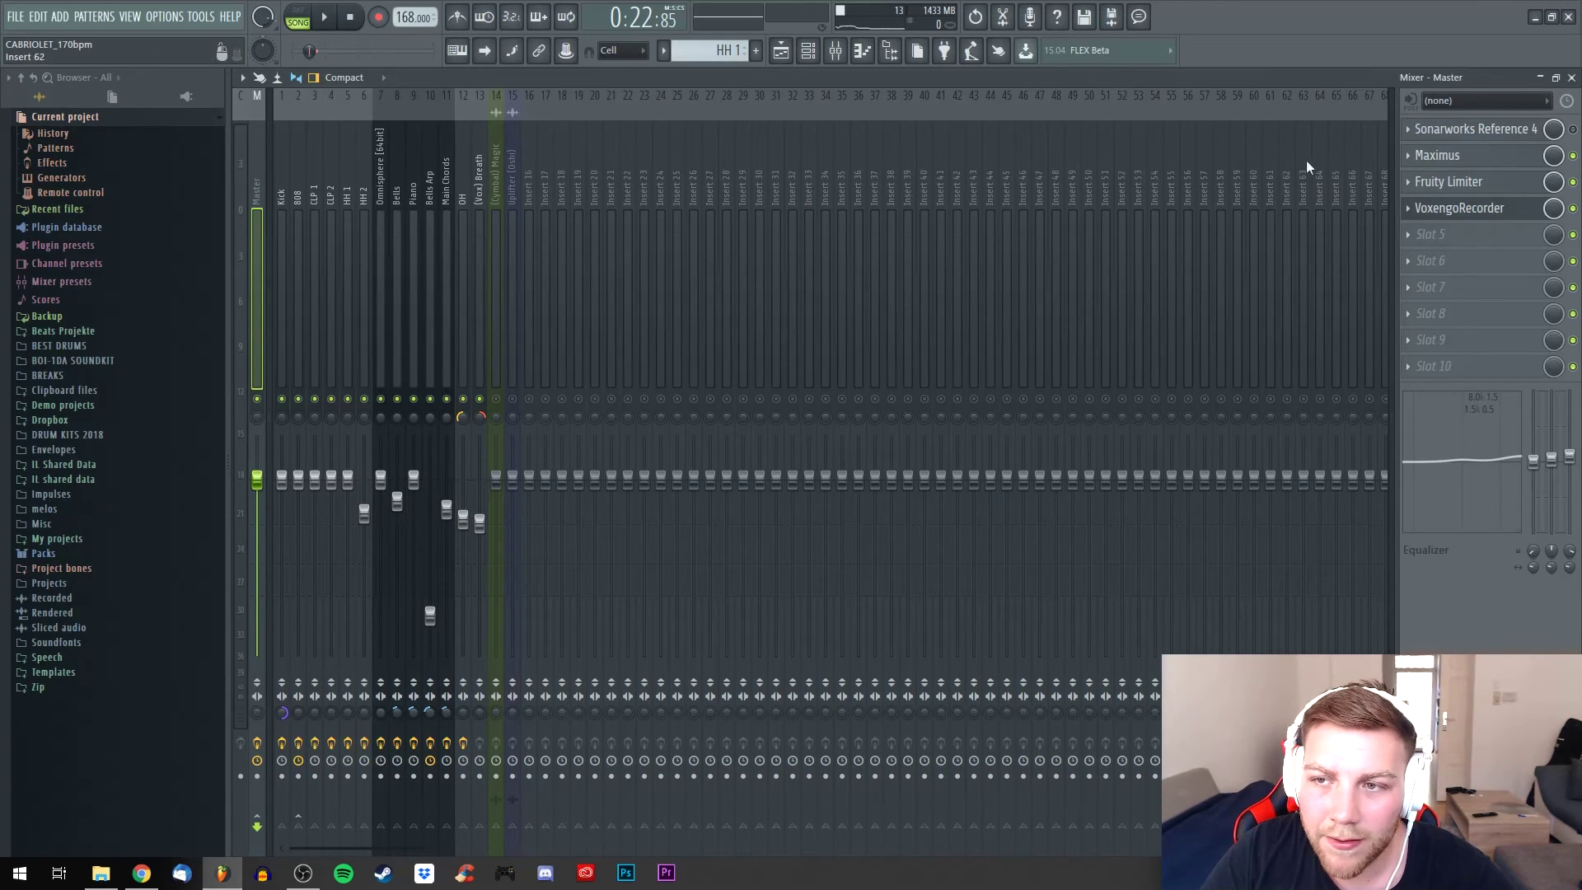
pyautogui.click(1466, 128)
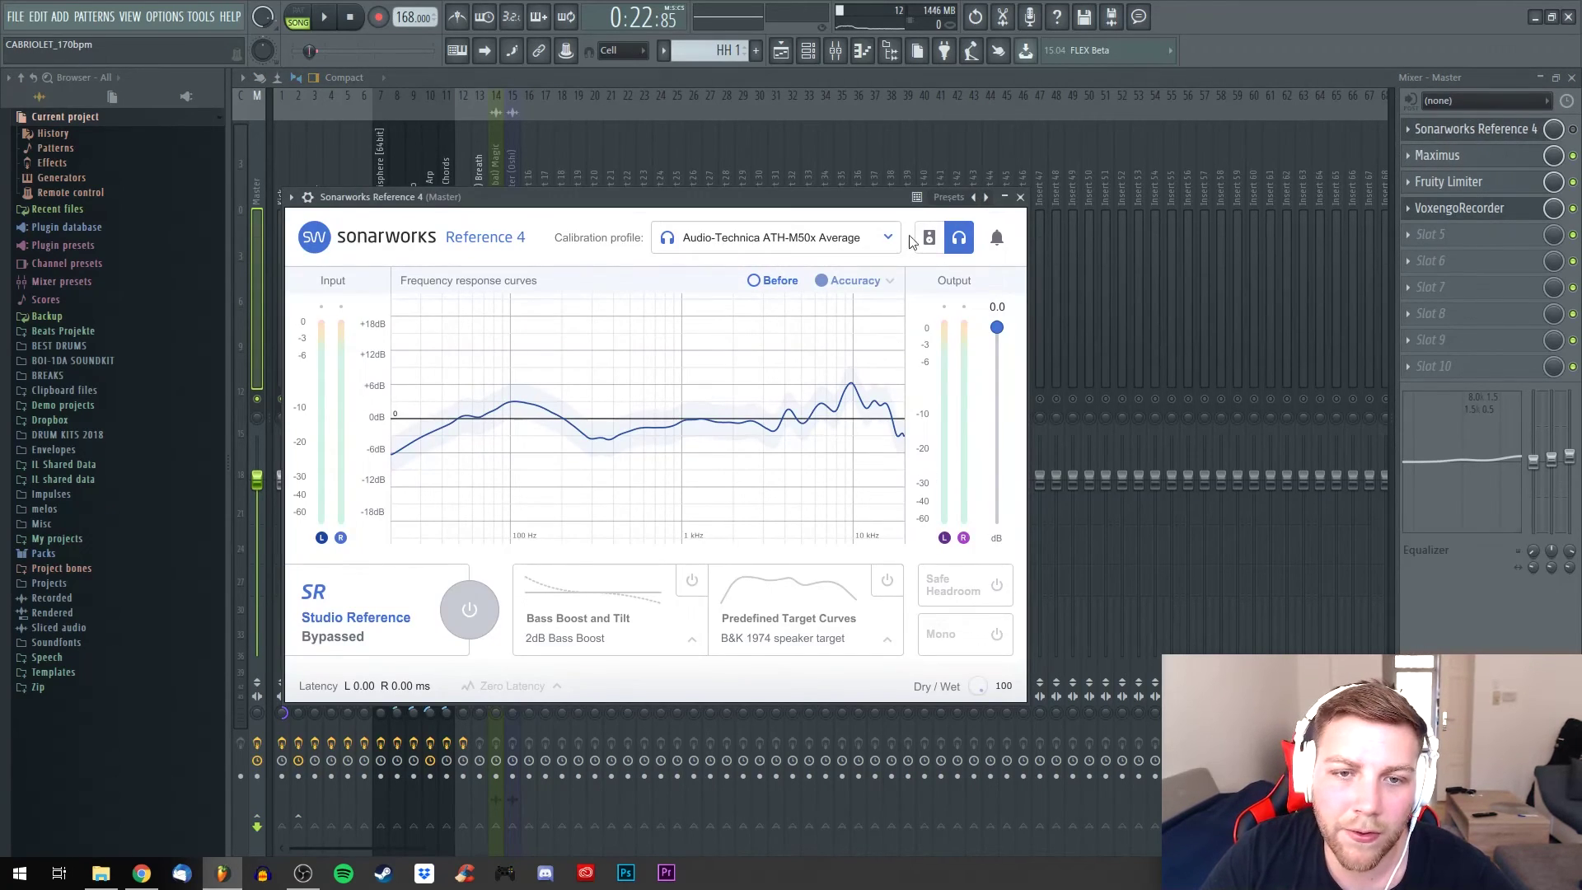
pyautogui.click(1020, 197)
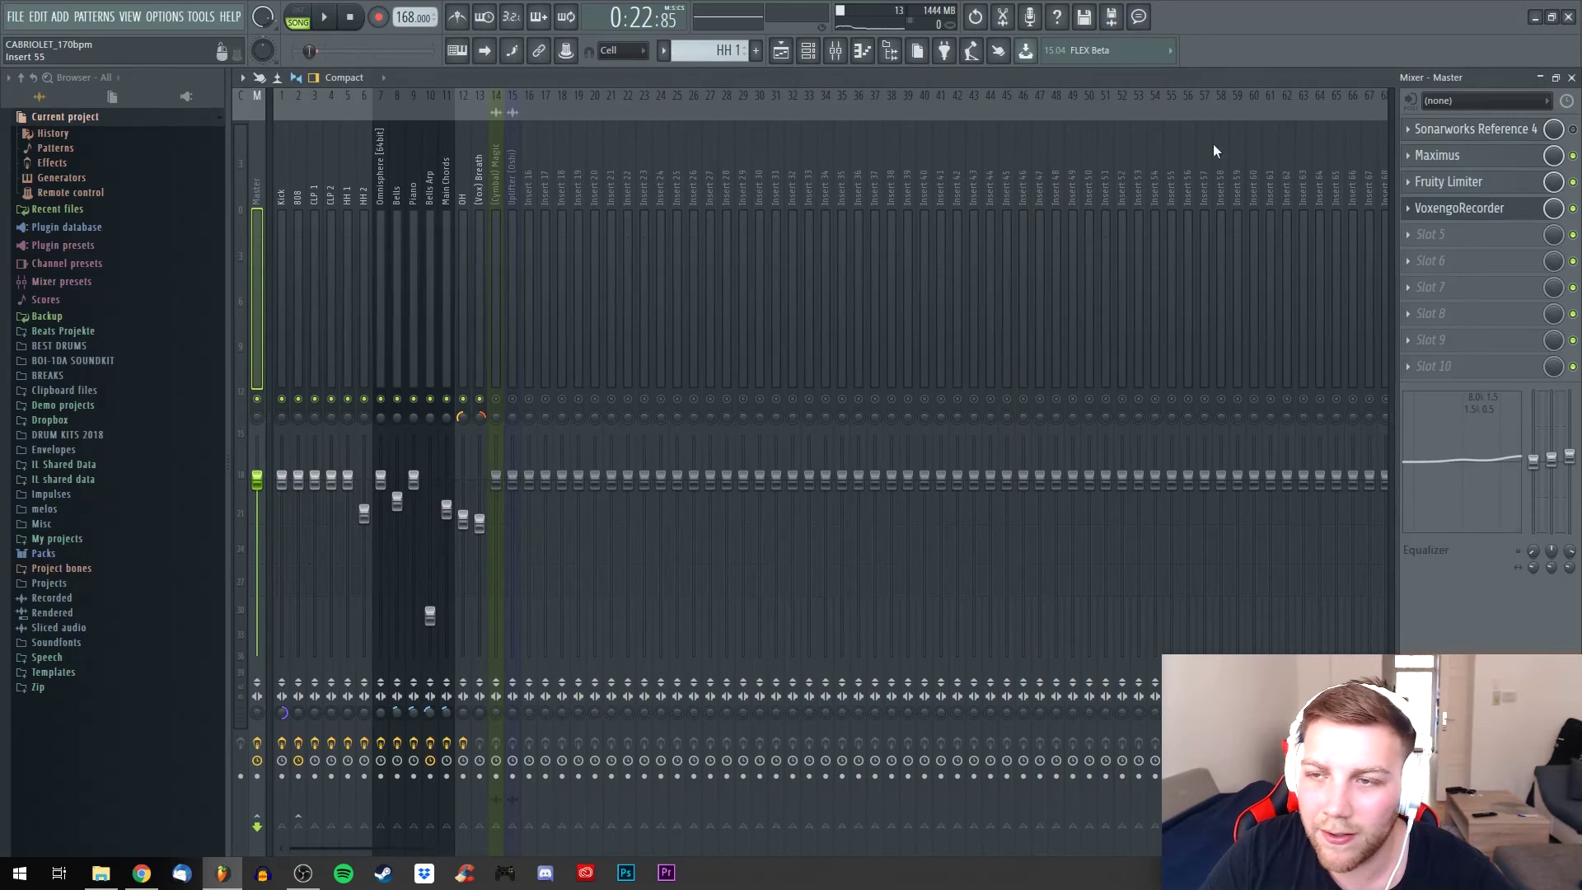
pyautogui.click(1472, 129)
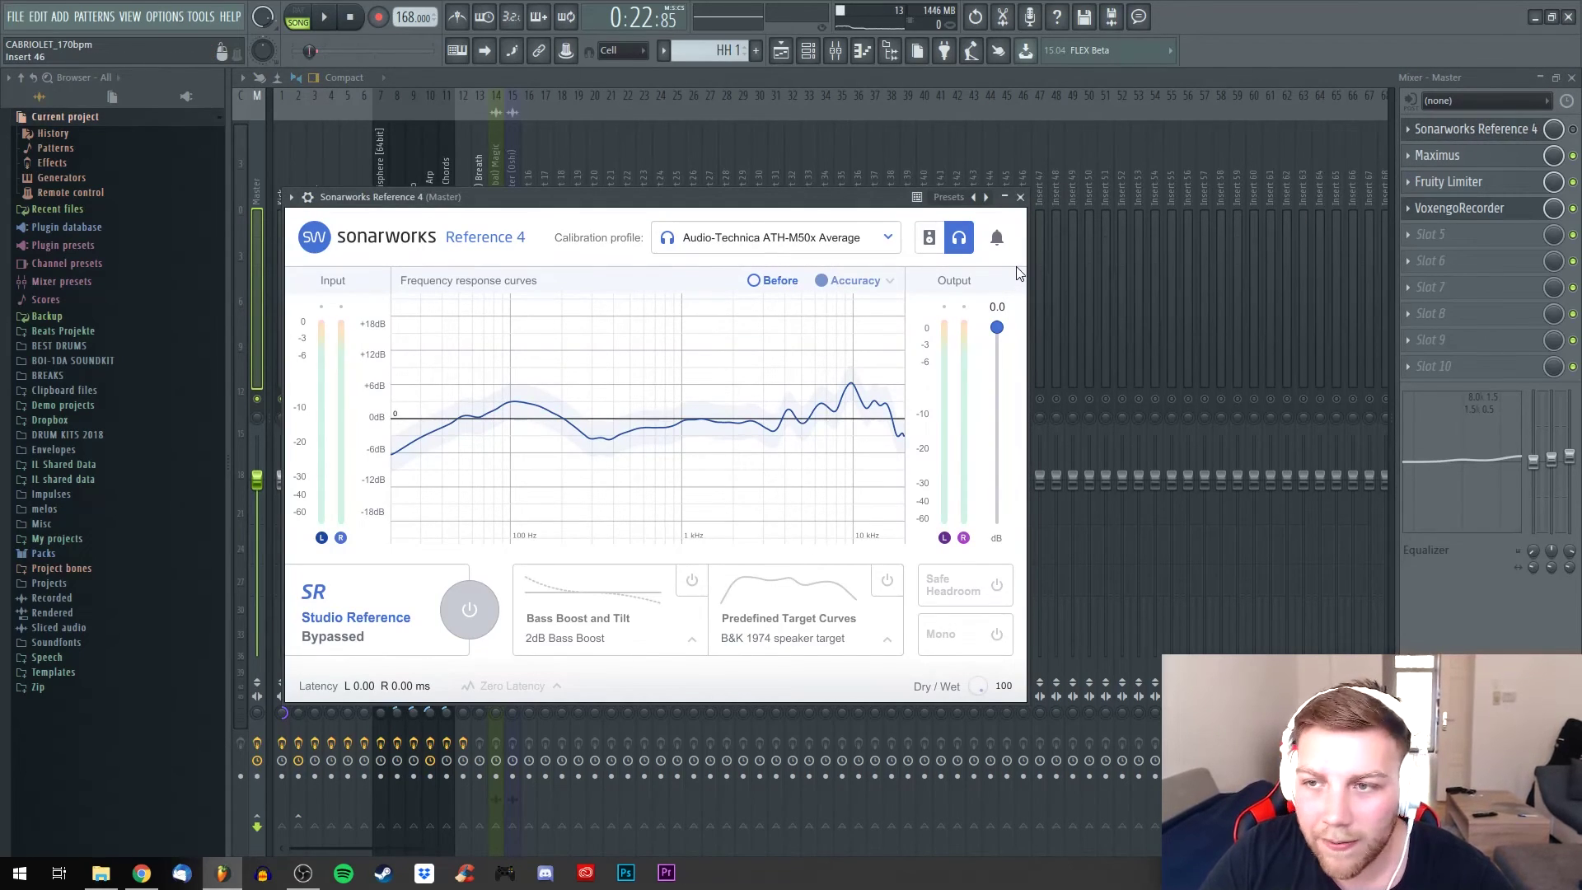
pyautogui.click(1020, 198)
pyautogui.click(1460, 130)
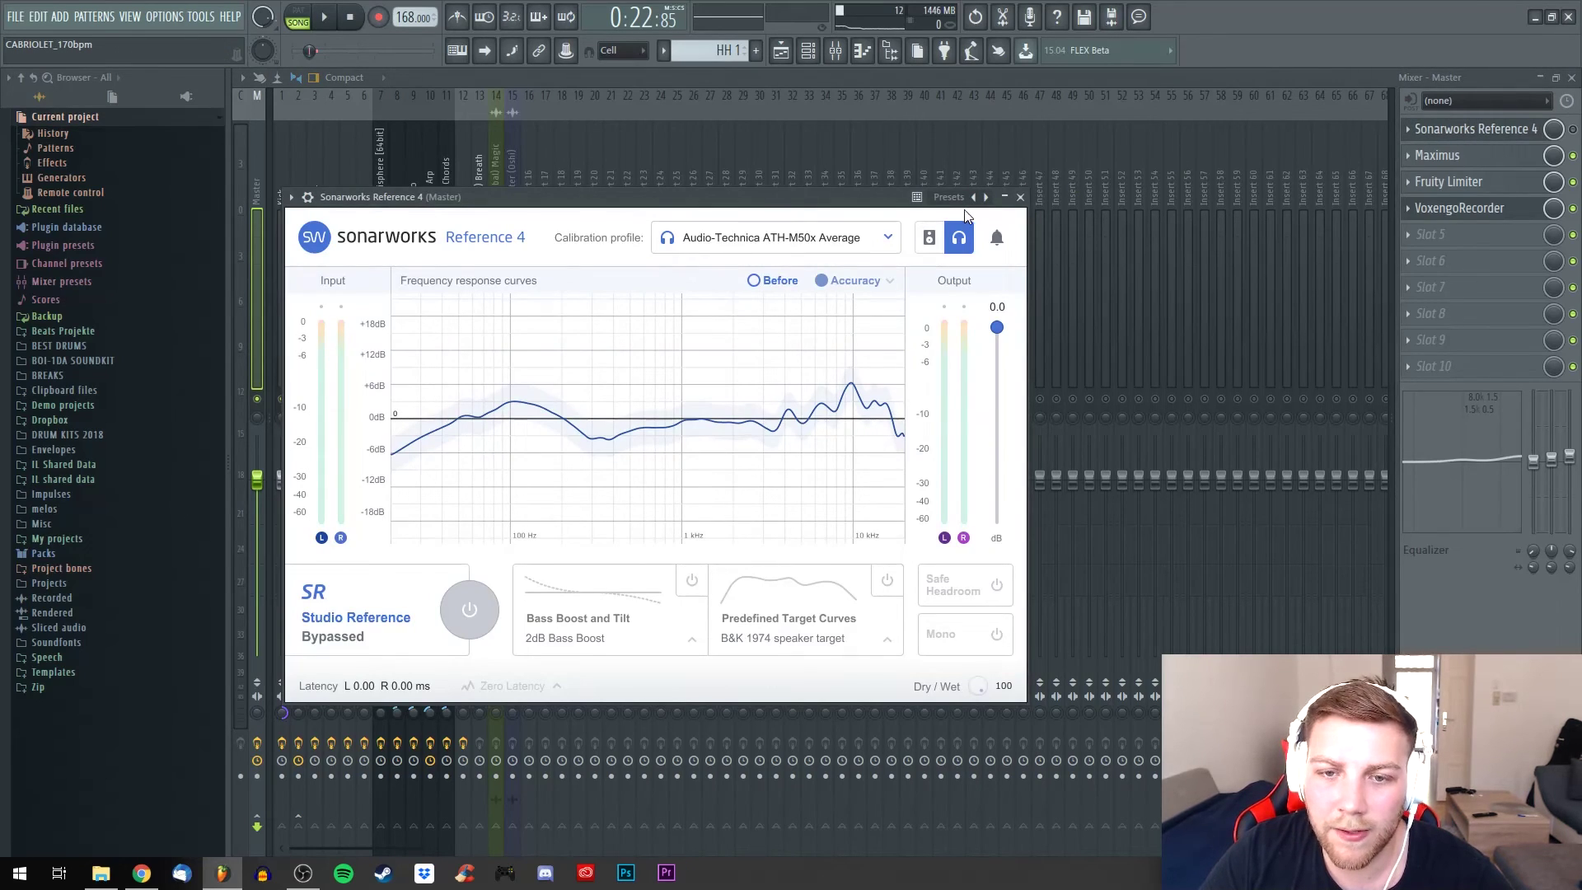
pyautogui.click(1022, 198)
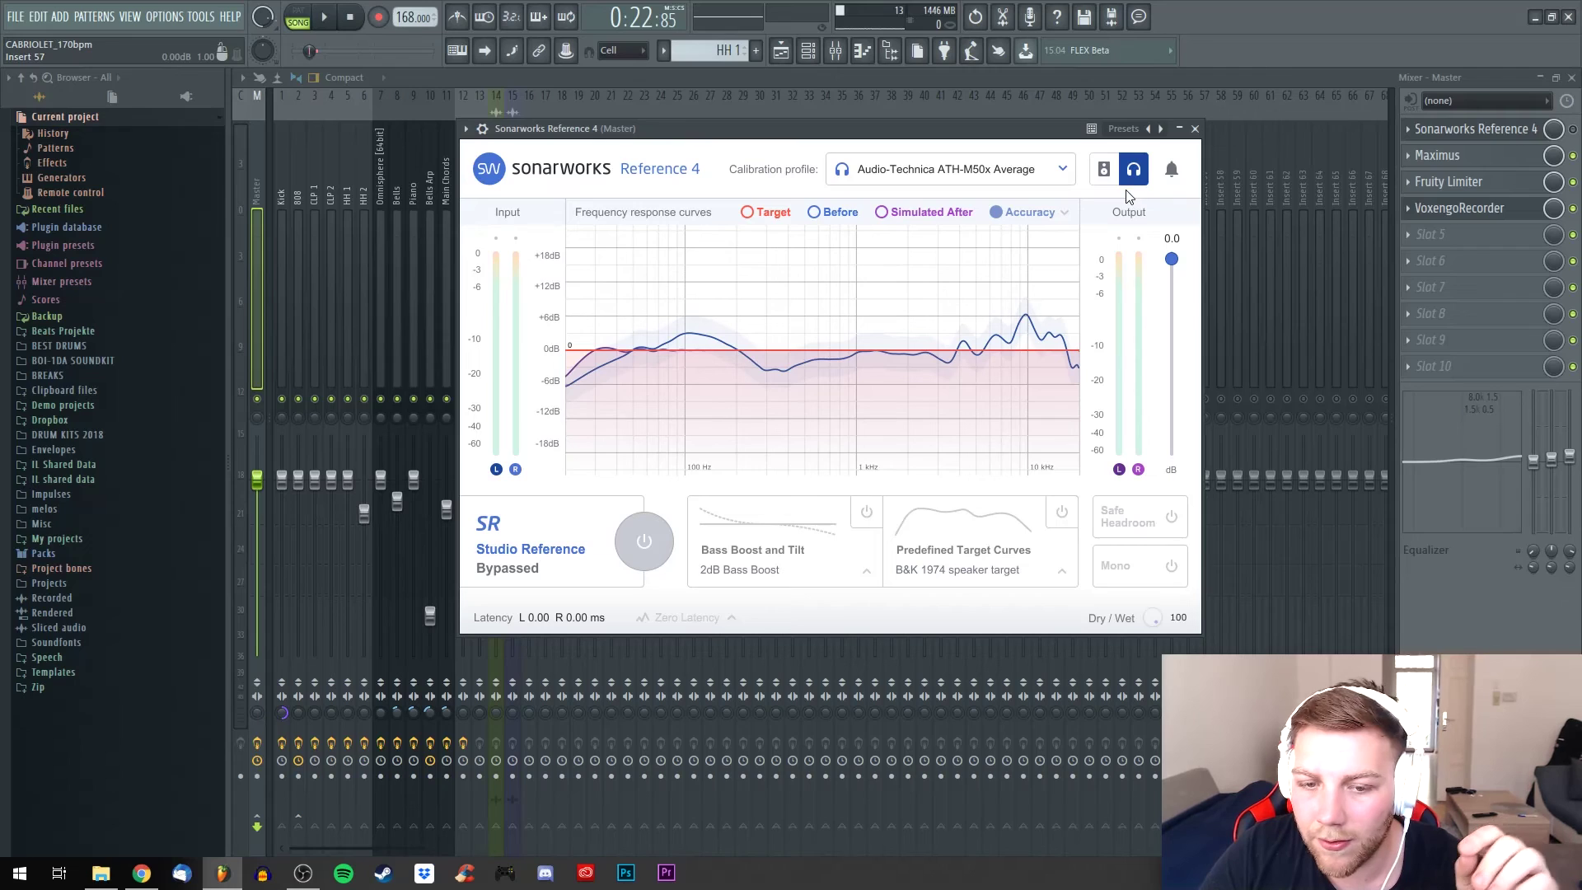
pyautogui.click(1195, 128)
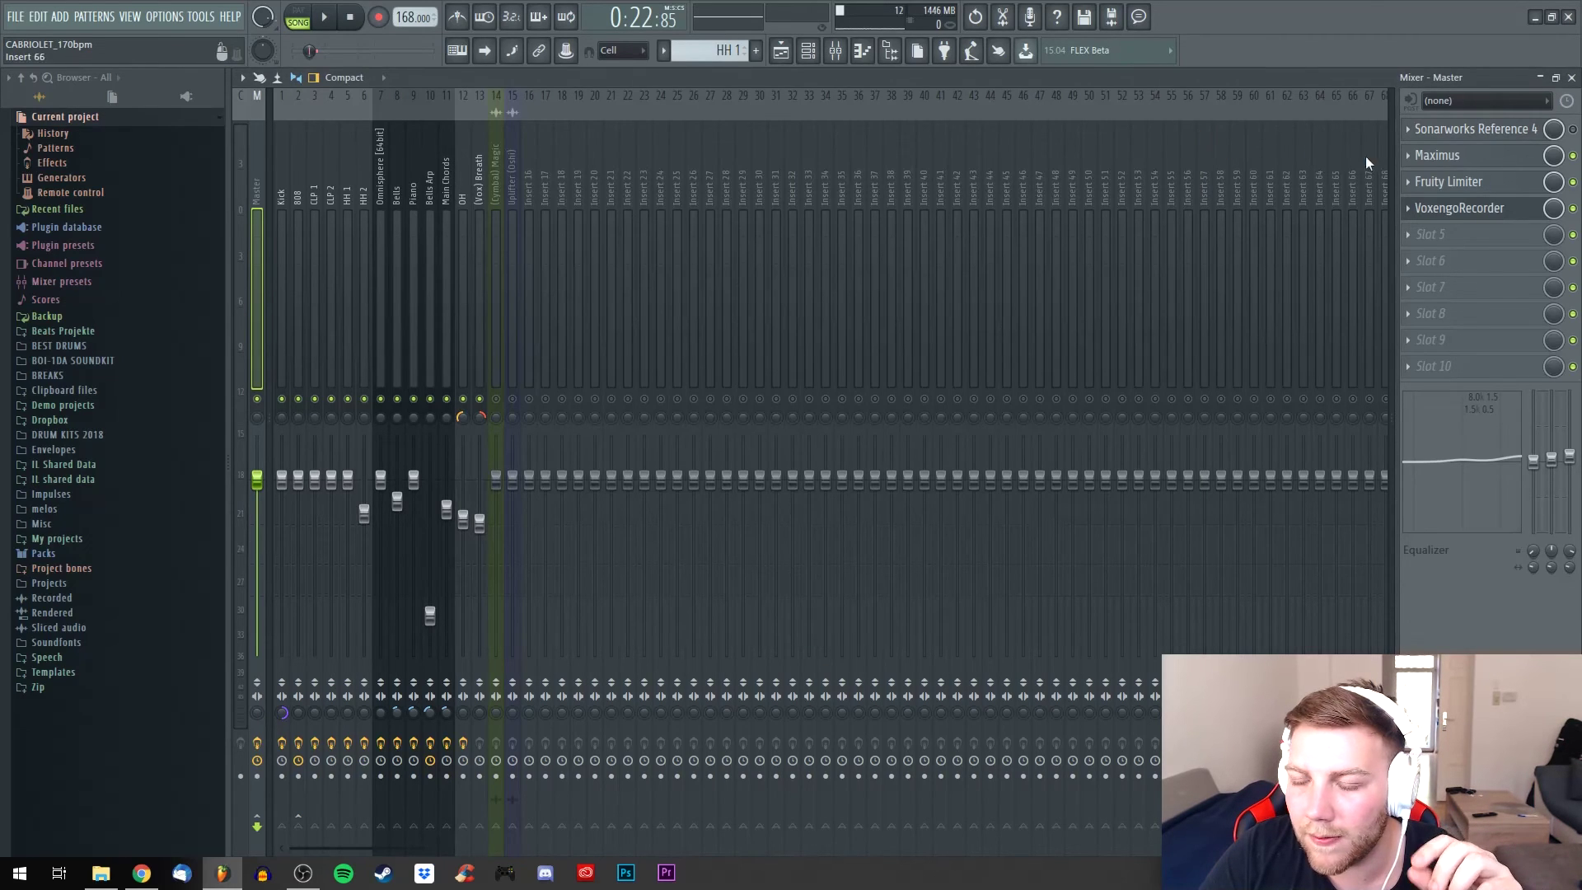
# Examine the Maximus mid band and the Fruity Limiter settings on the Master track
pyautogui.click(1487, 158)
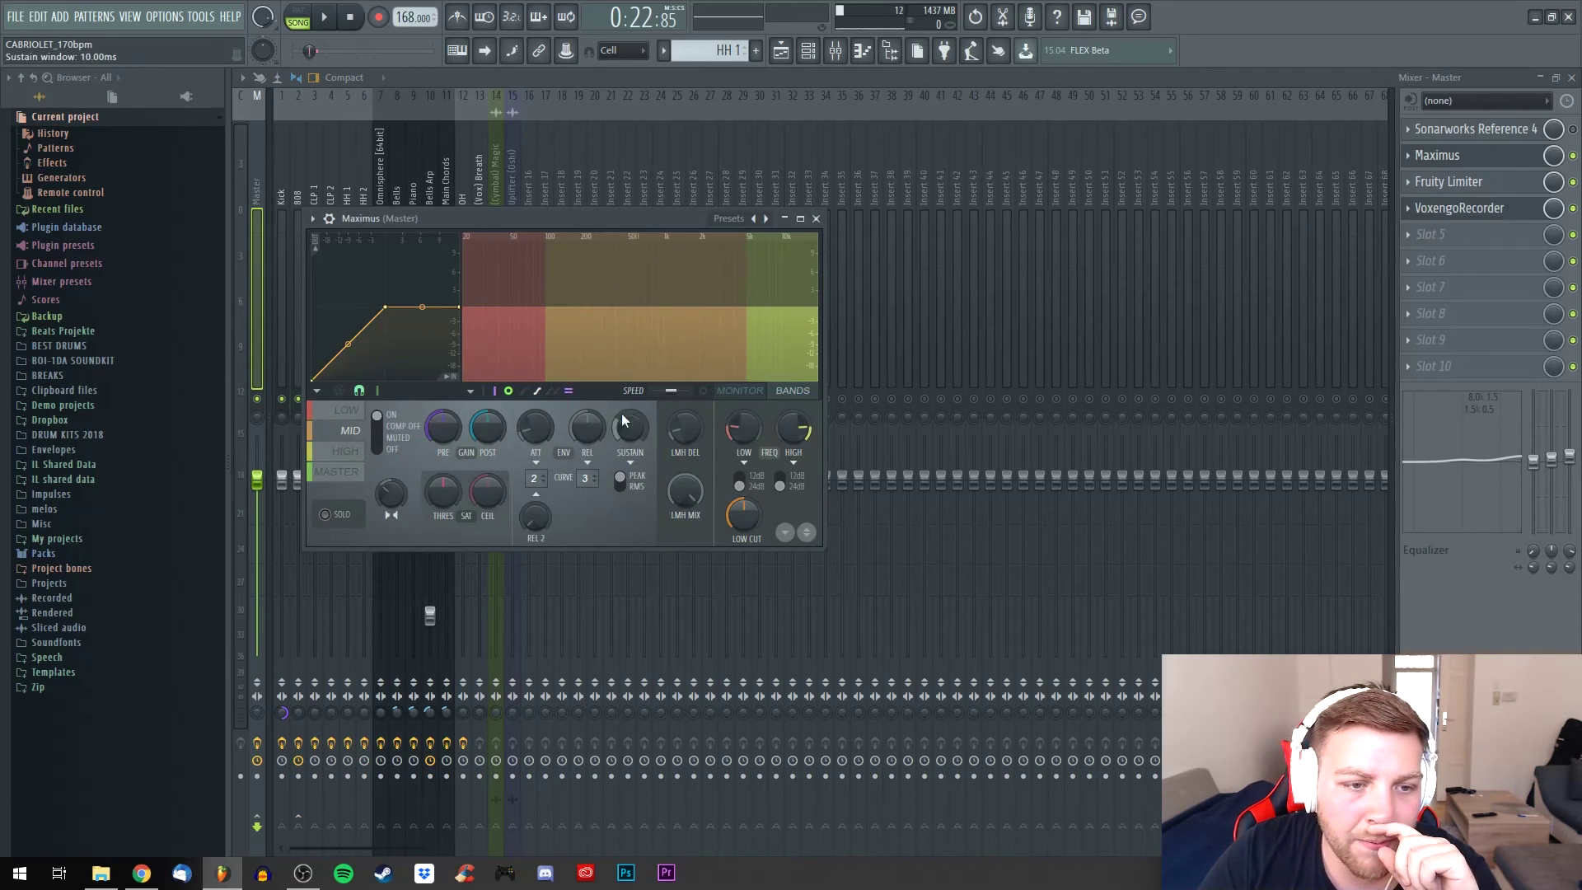
pyautogui.click(819, 218)
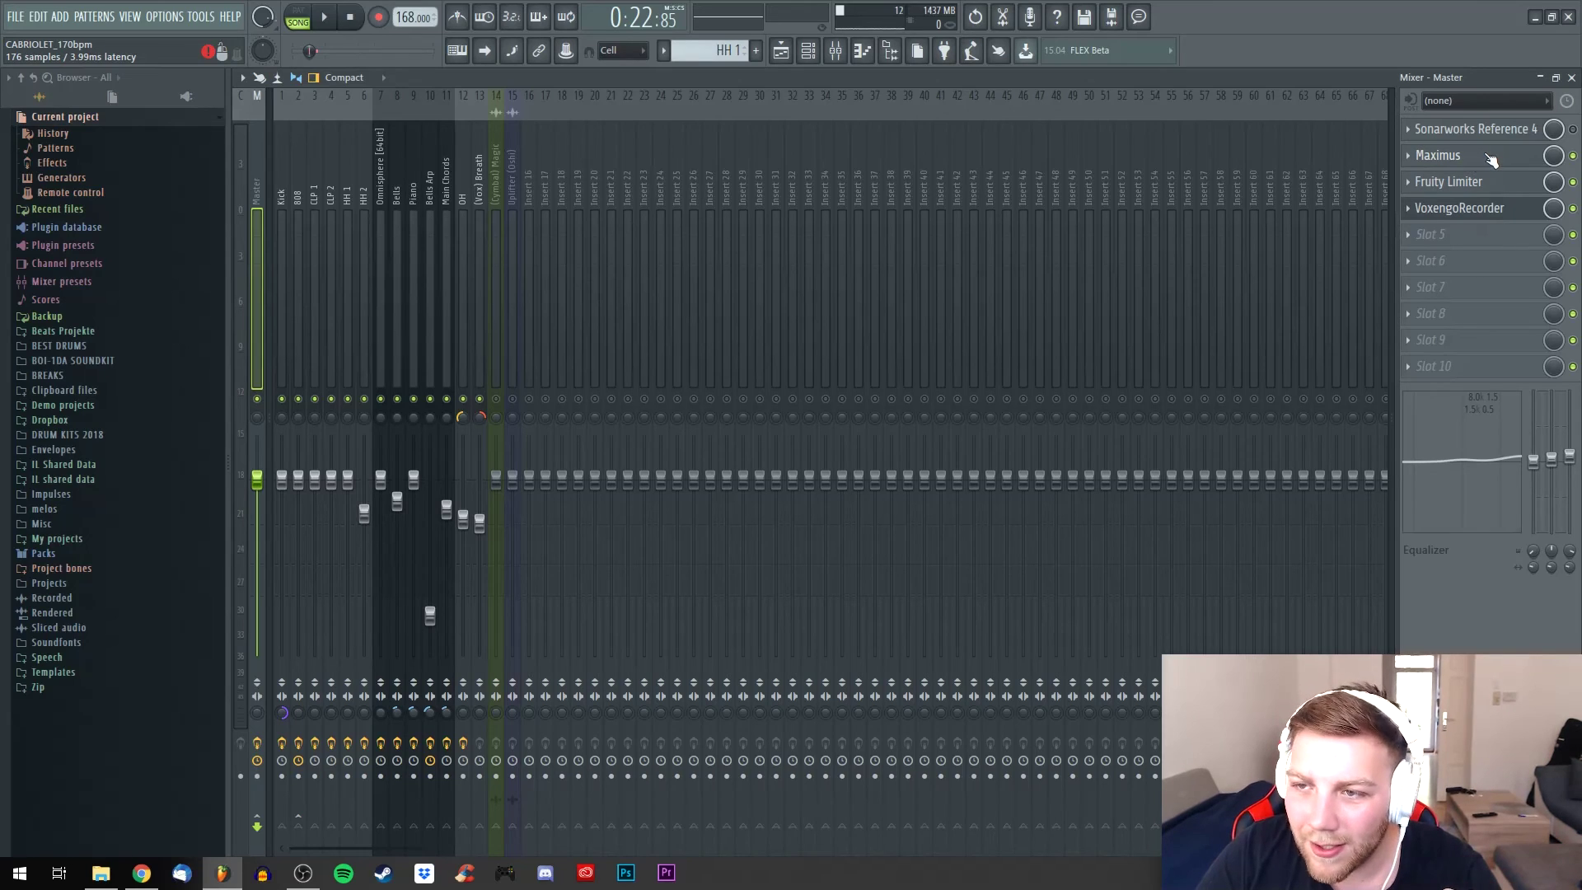
pyautogui.click(1482, 182)
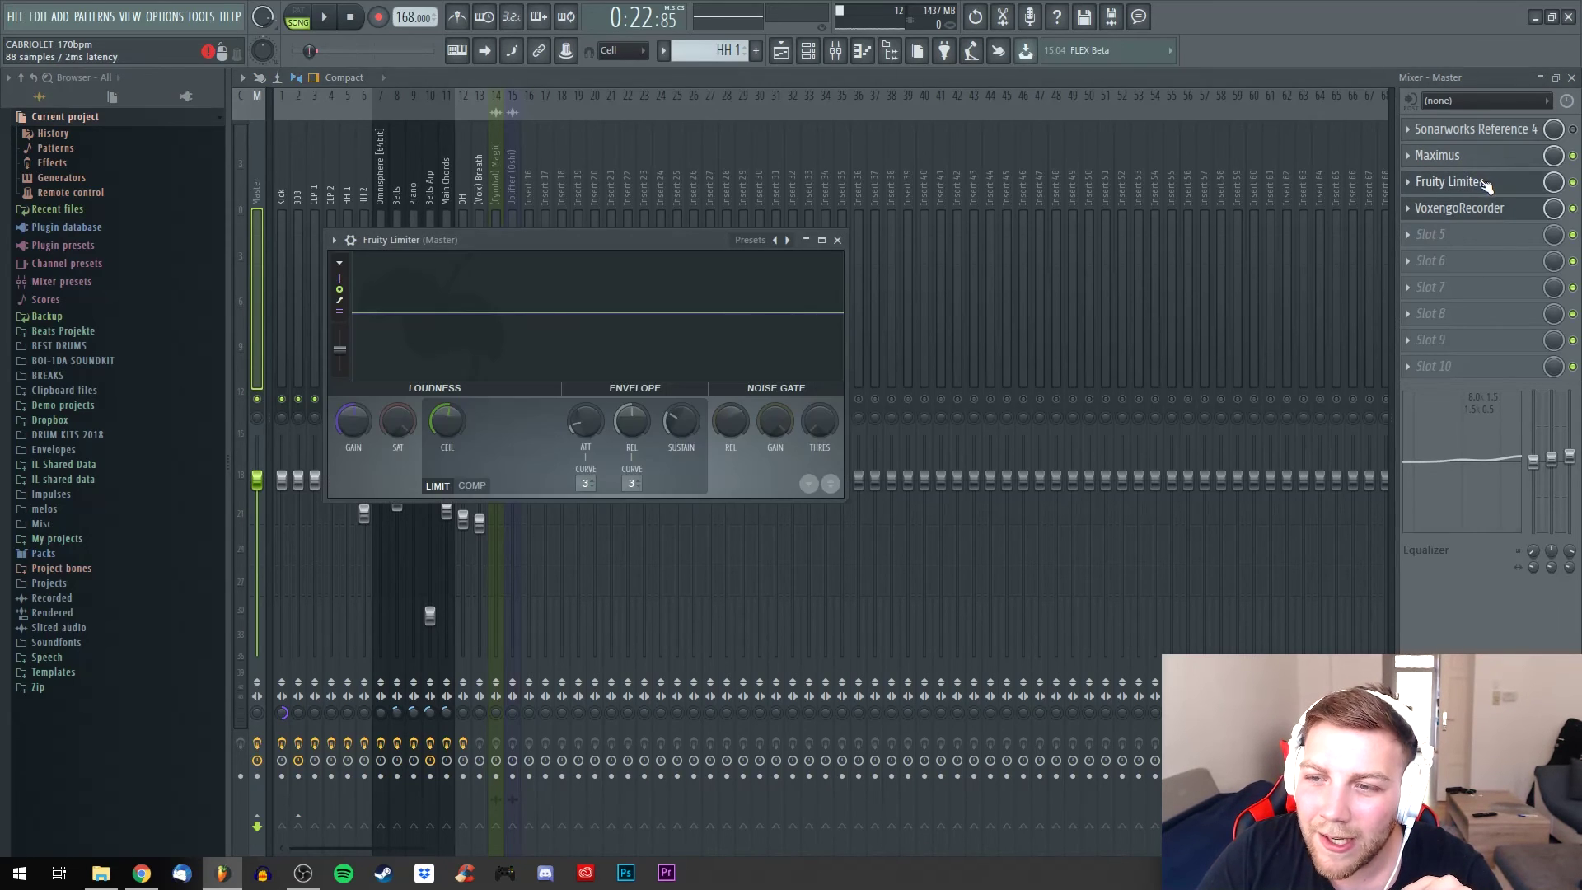
pyautogui.click(837, 240)
pyautogui.click(1497, 191)
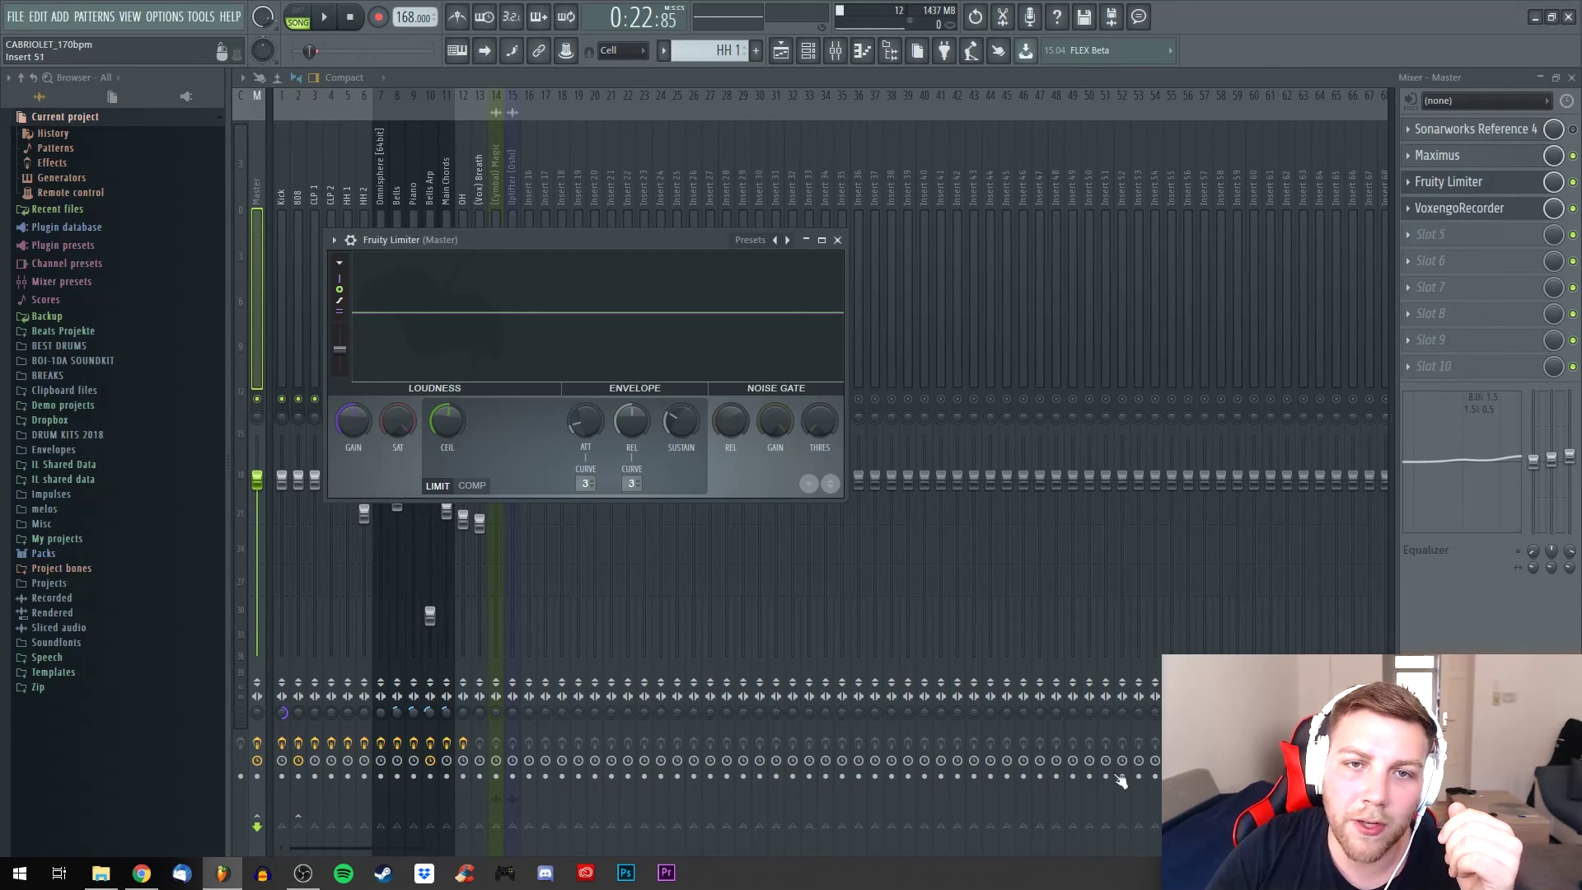
# Open the Kick channel's sampler settings from the channel rack and audition its sample waveform
pyautogui.click(808, 48)
pyautogui.click(676, 115)
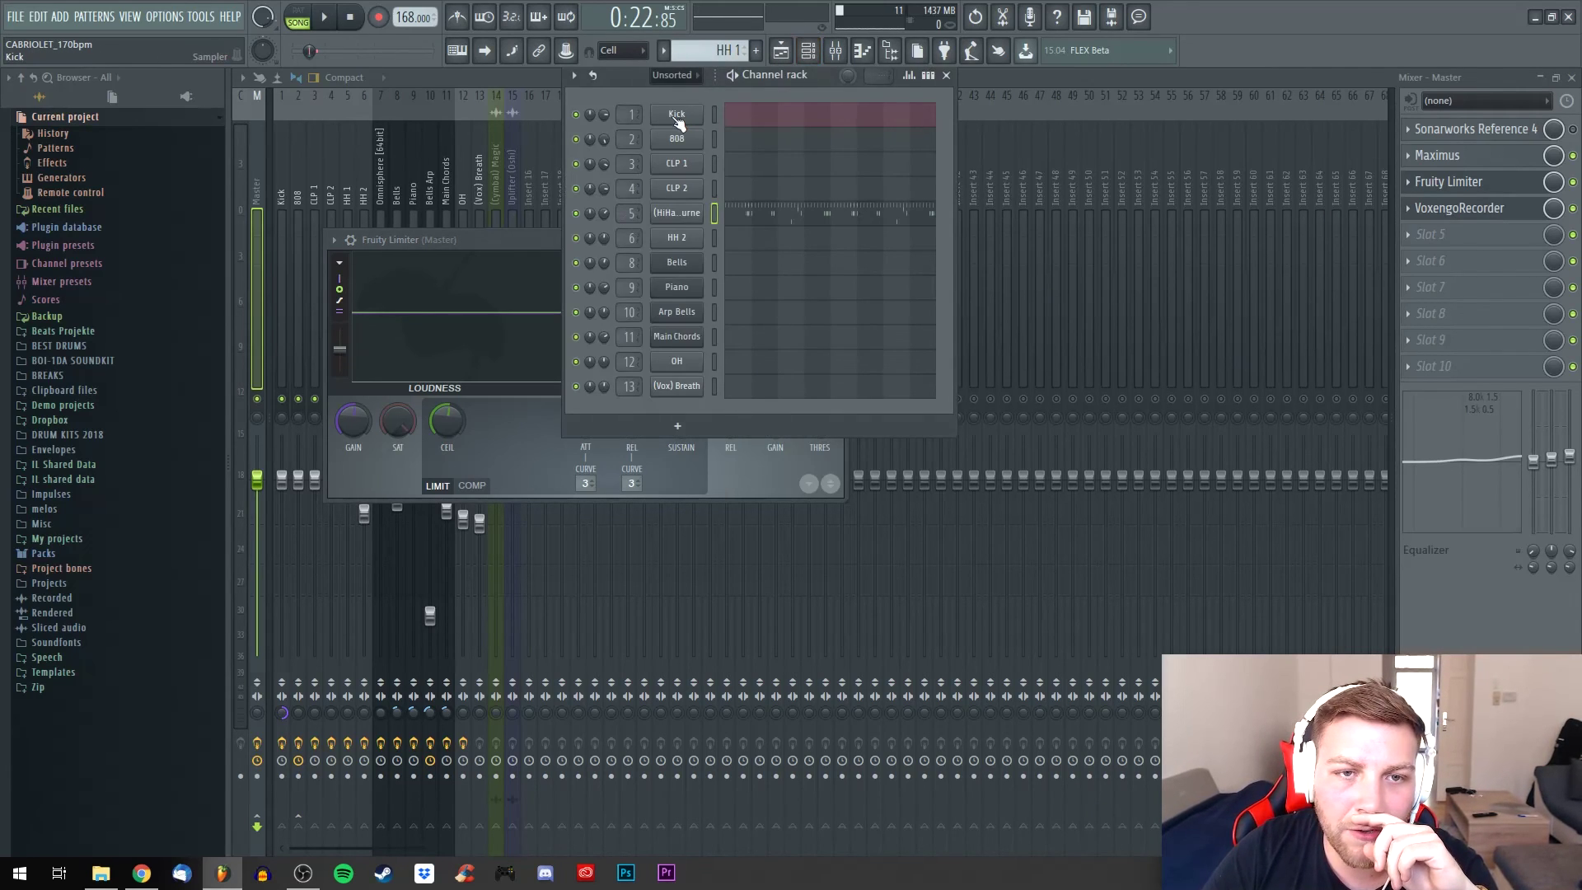
pyautogui.click(328, 483)
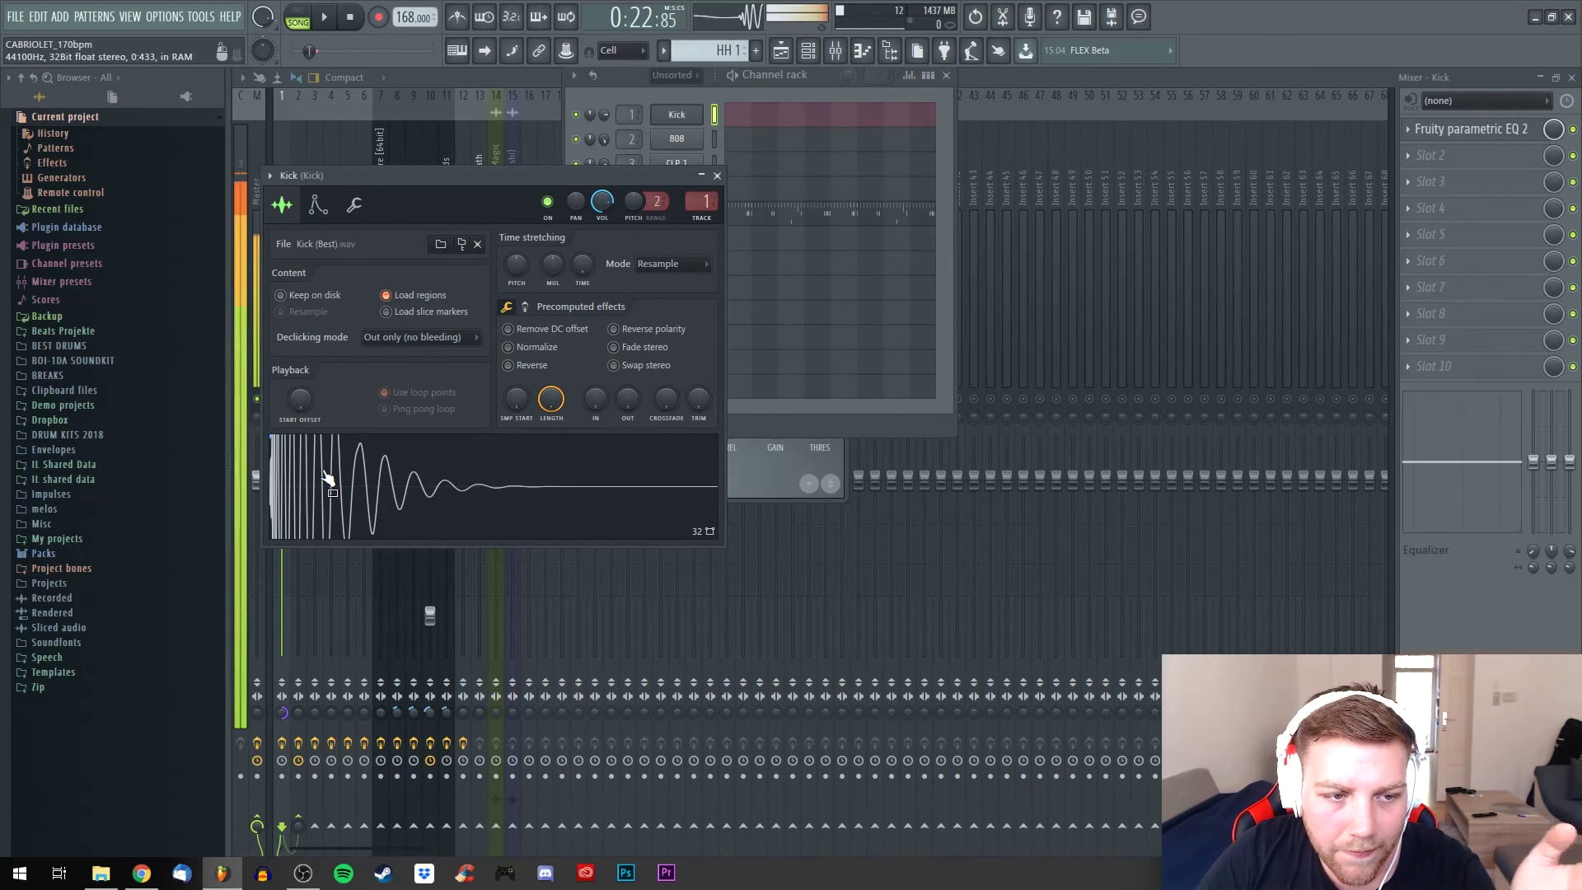
# Close the Kick sampler settings, inspect the ceiling control of the Master track's Fruity Limiter, and close the limiter
pyautogui.click(717, 176)
pyautogui.click(258, 192)
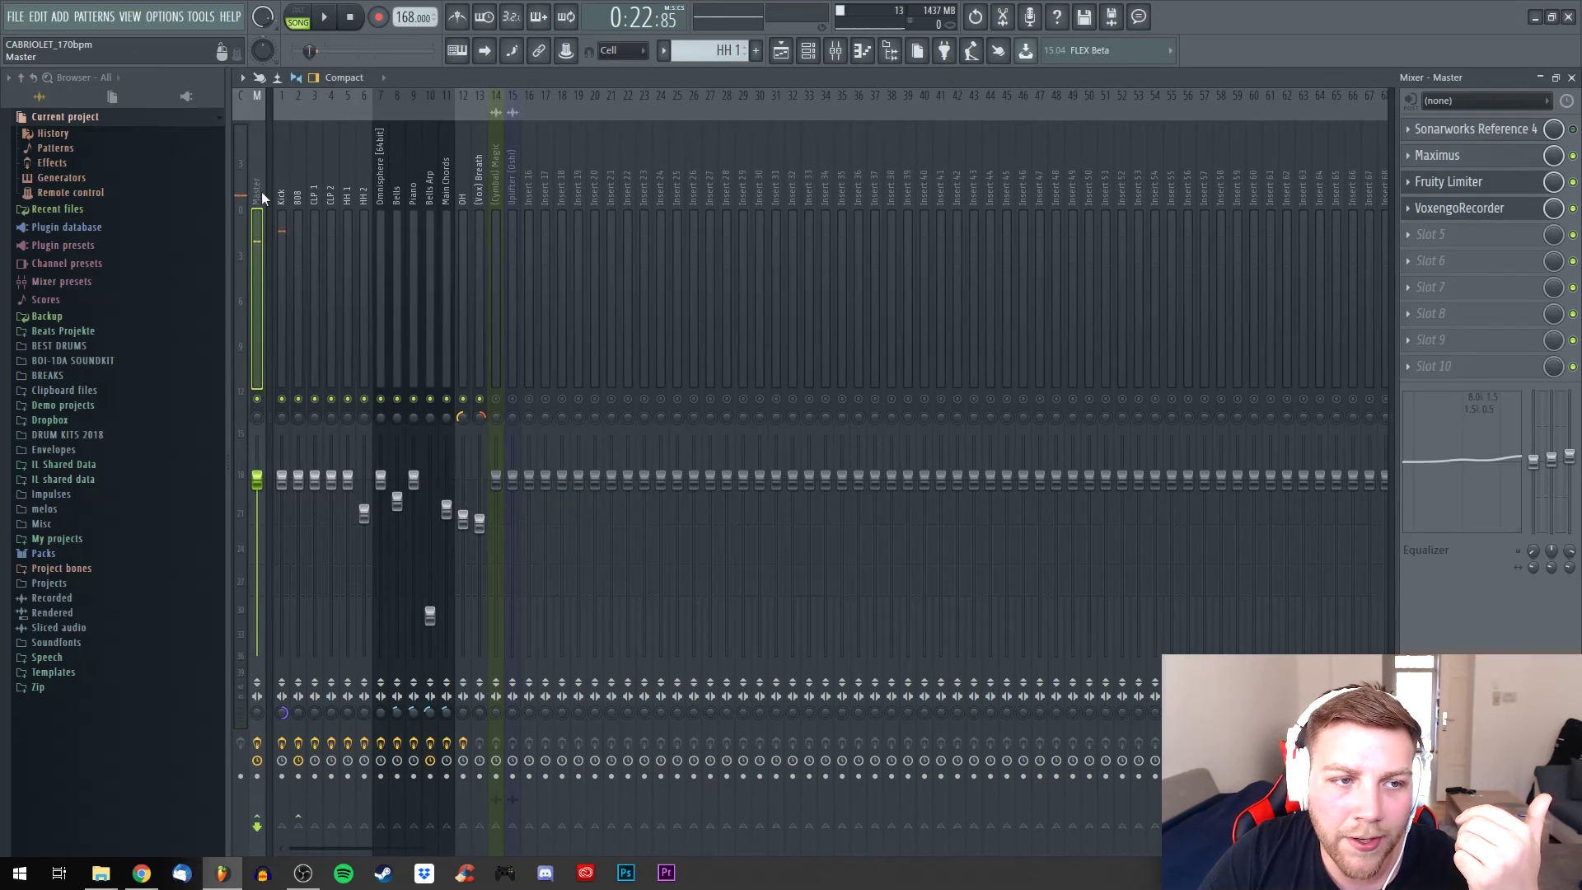
pyautogui.click(1475, 182)
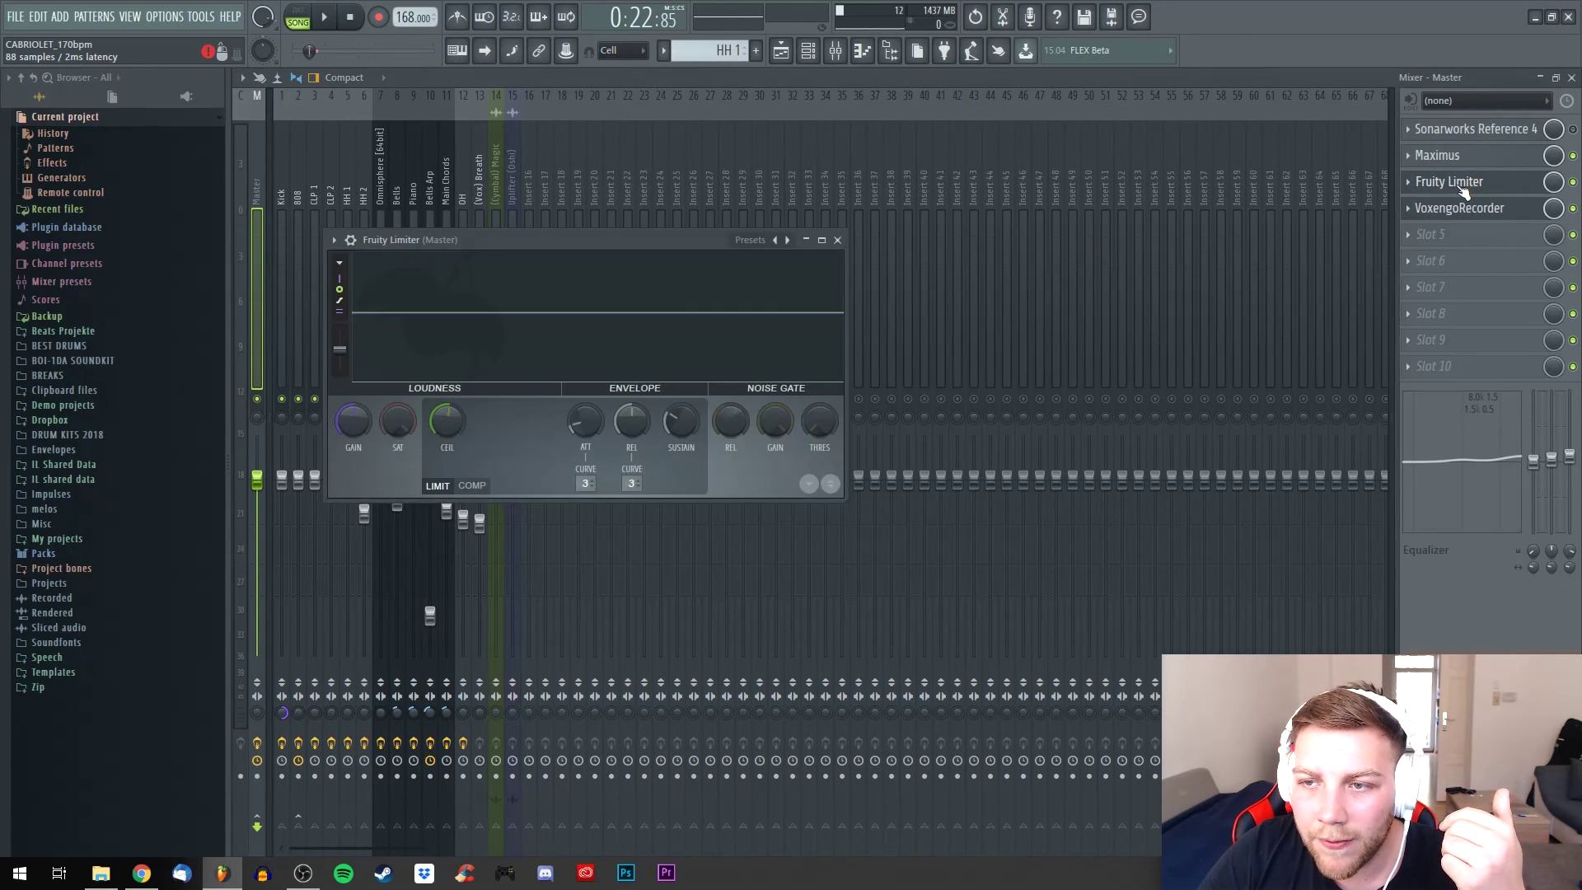
pyautogui.moveTo(448, 421); pyautogui.dragTo(448, 424)
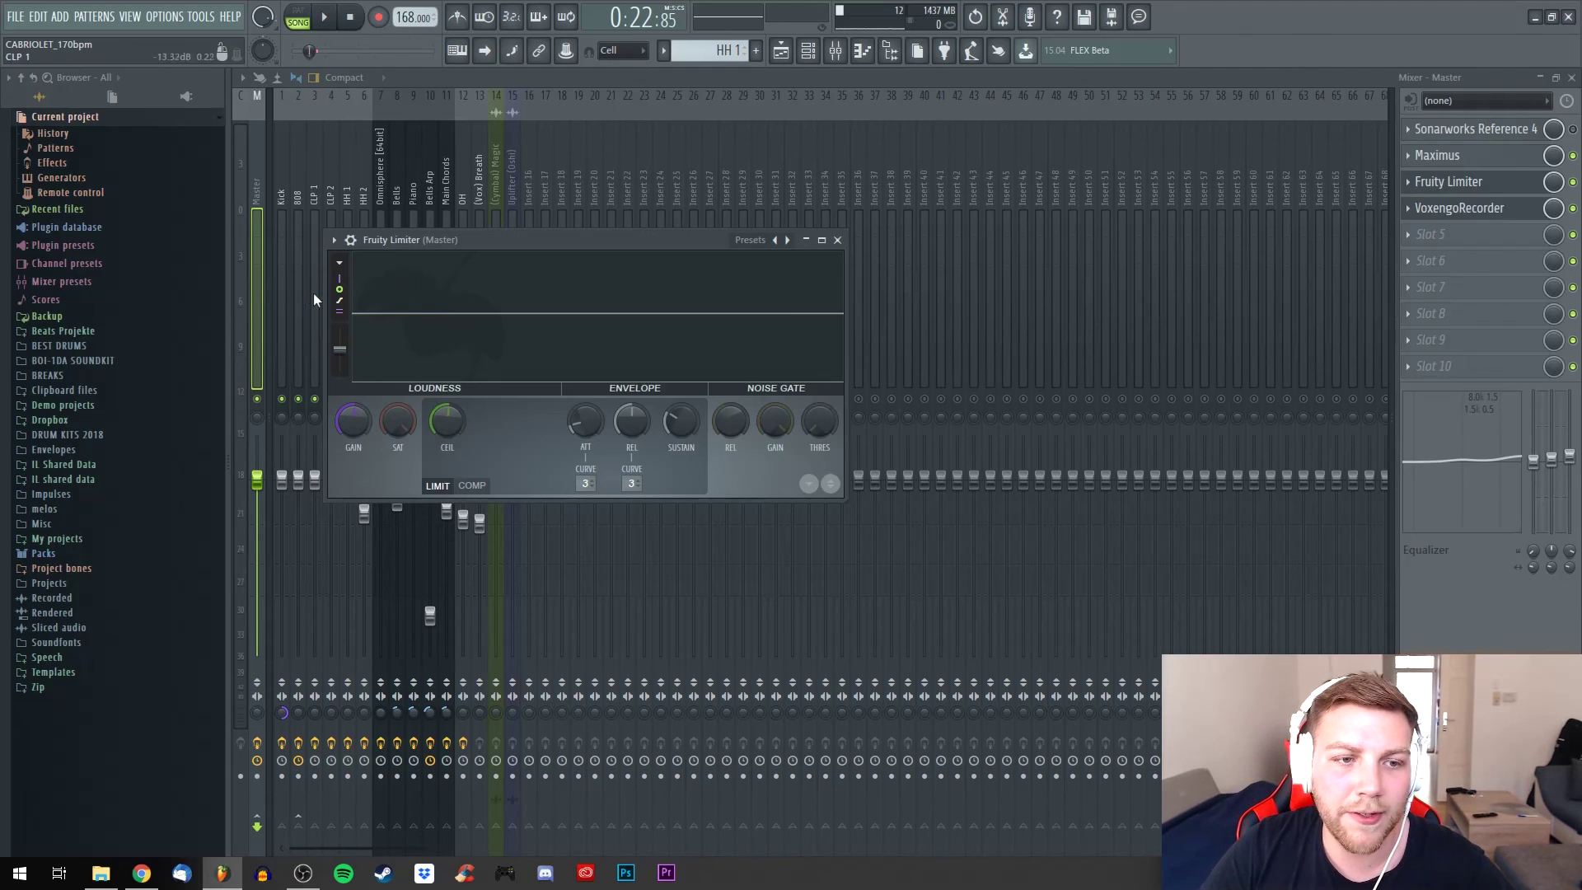
pyautogui.click(838, 239)
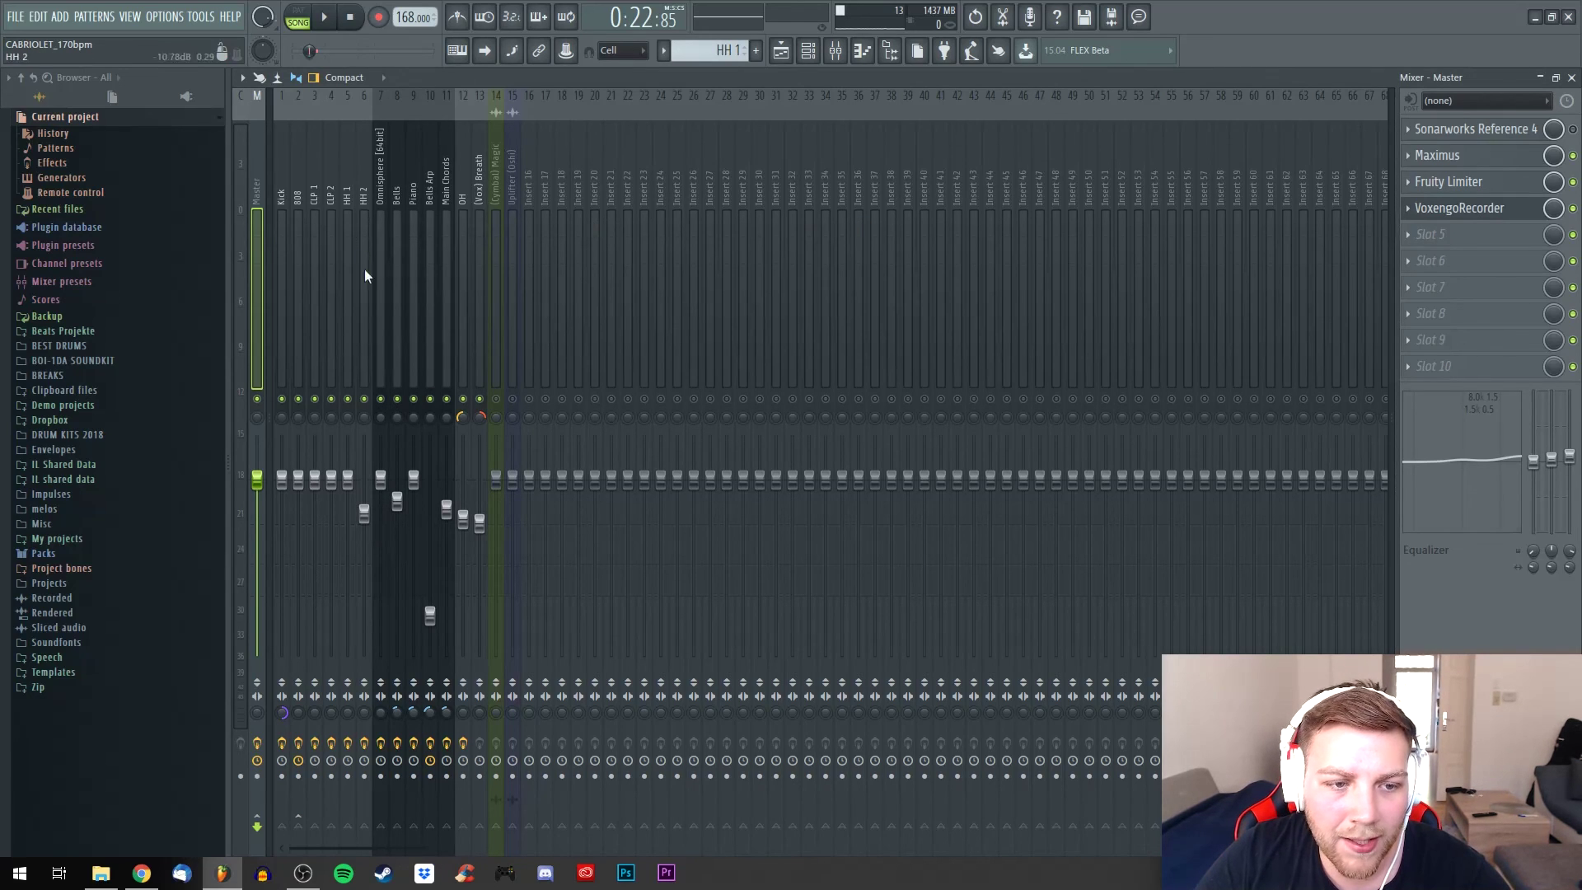
# Review the effect slots of the drum tracks (Kick, 808, CLP 2, HH 1, HH 2), the Piano and the OH
pyautogui.click(300, 200)
pyautogui.click(286, 192)
pyautogui.click(333, 192)
pyautogui.click(347, 191)
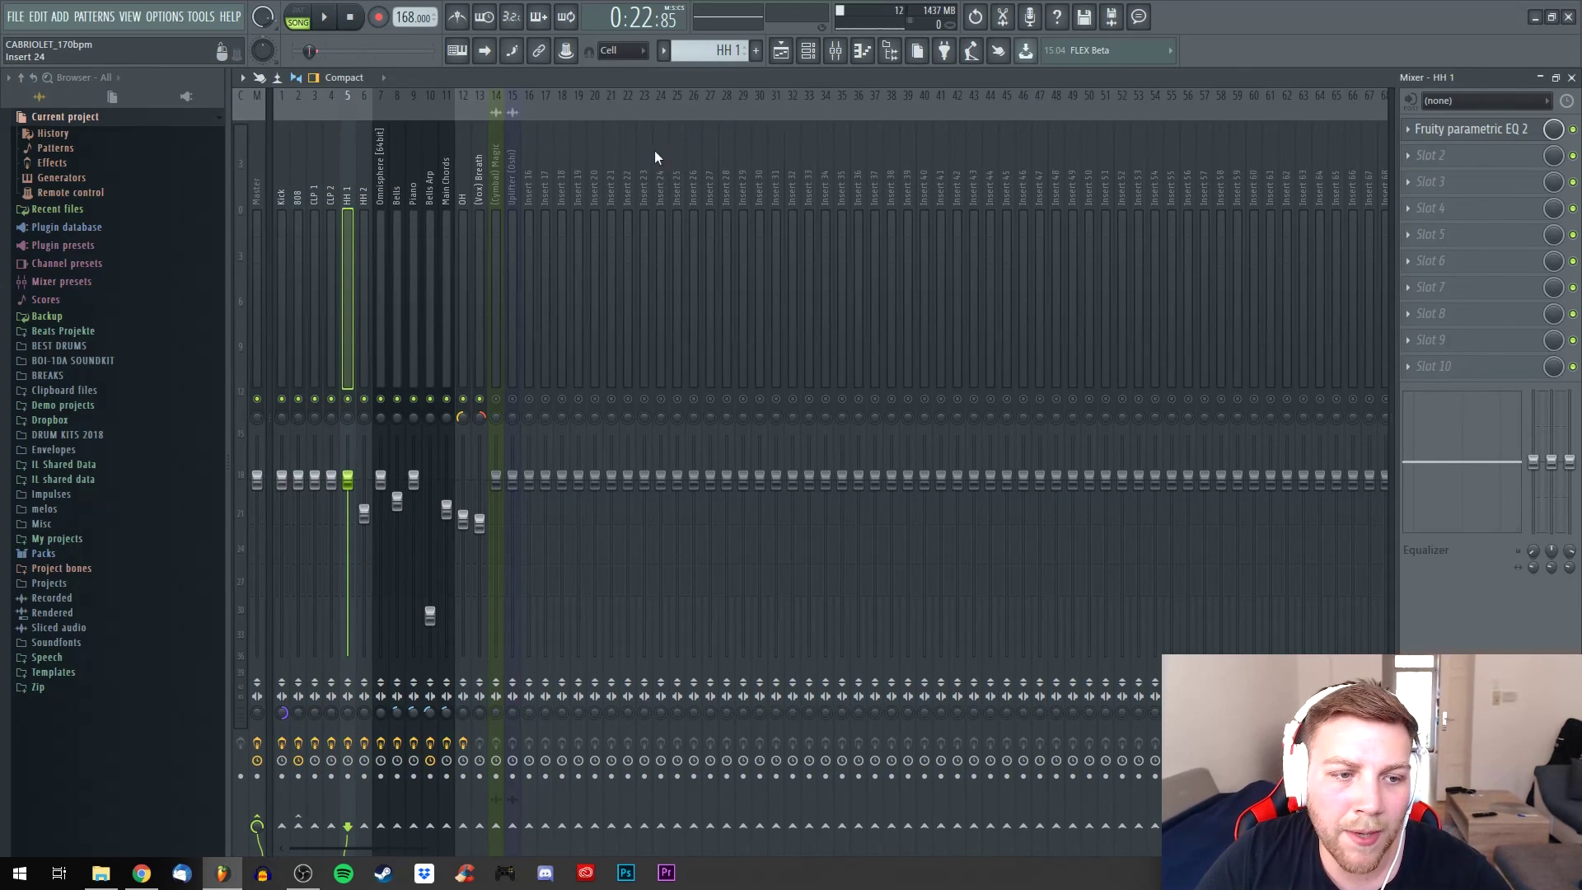
pyautogui.click(286, 198)
pyautogui.click(360, 197)
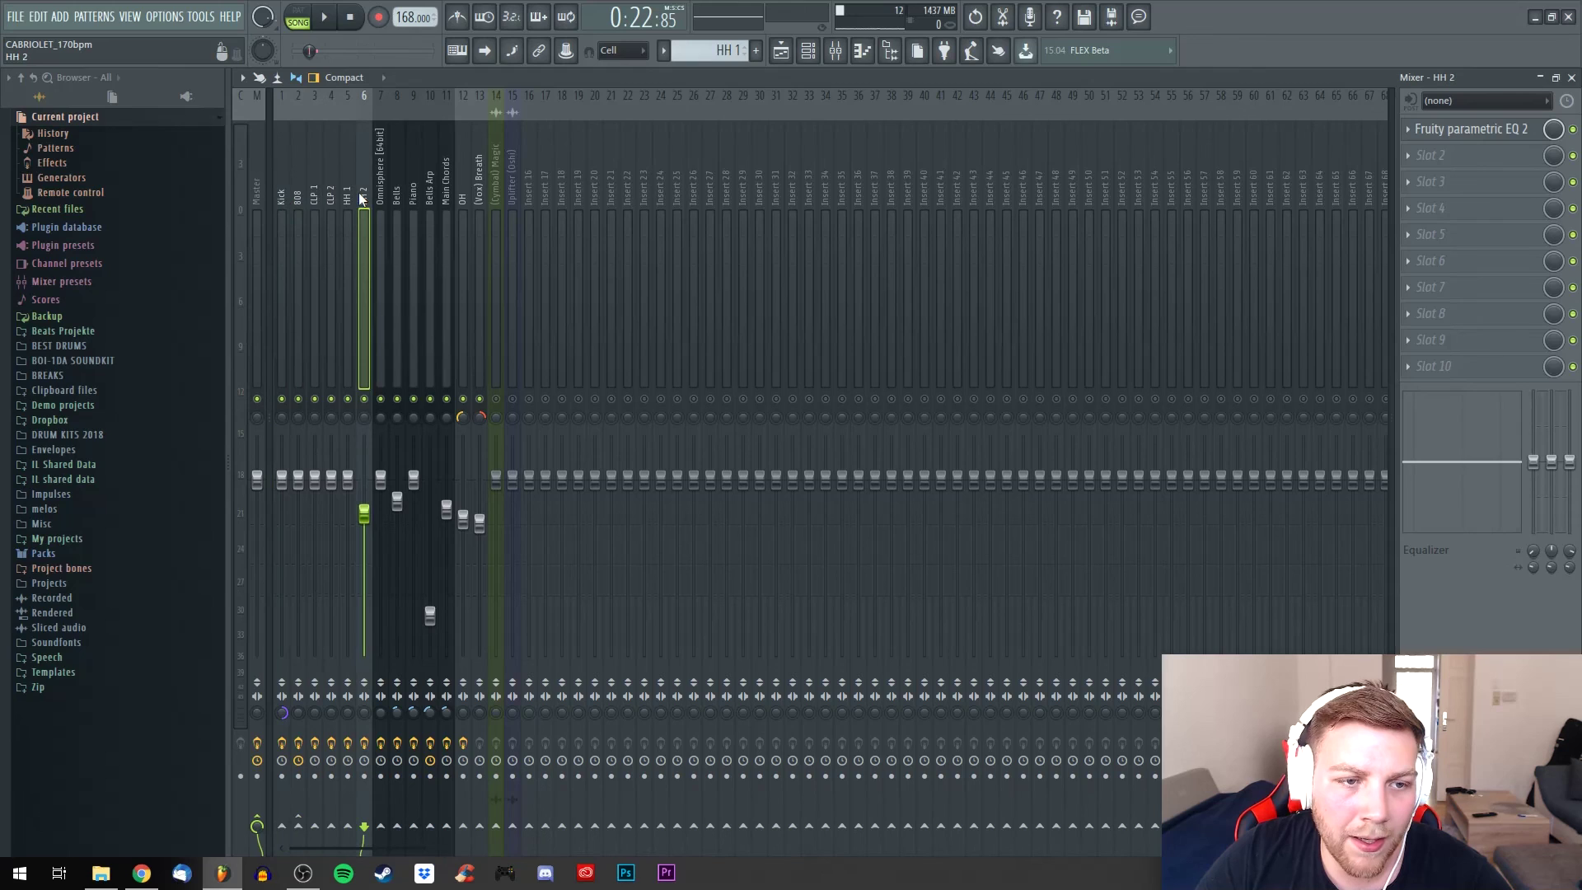
pyautogui.click(419, 195)
pyautogui.click(459, 191)
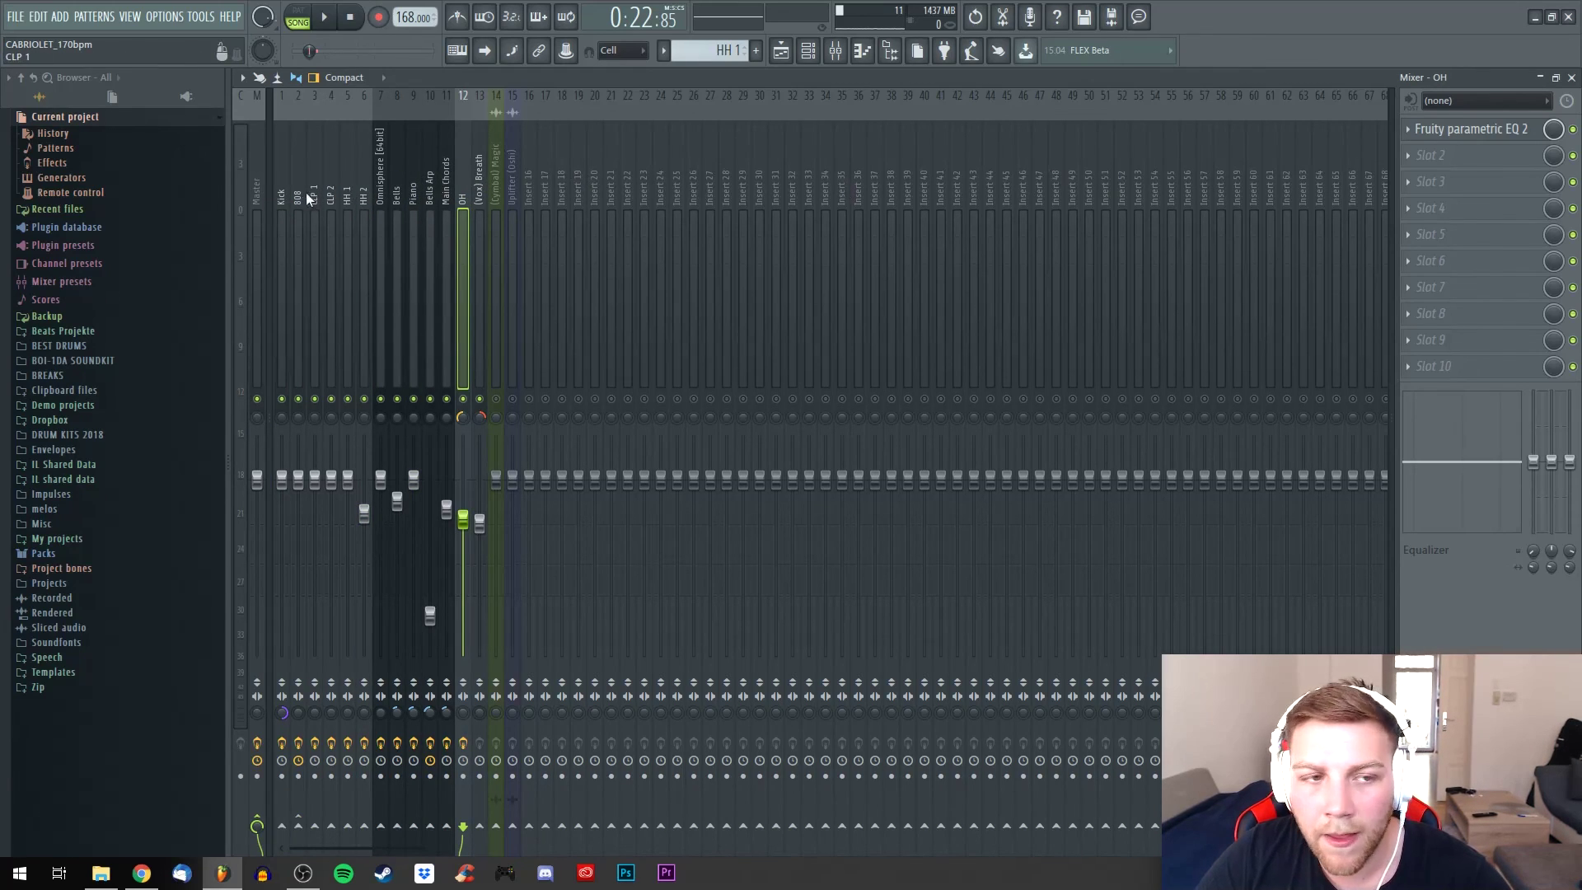
# Select the Master track and check its VoxengoRecorder plugin, then close the plugin window
pyautogui.click(259, 196)
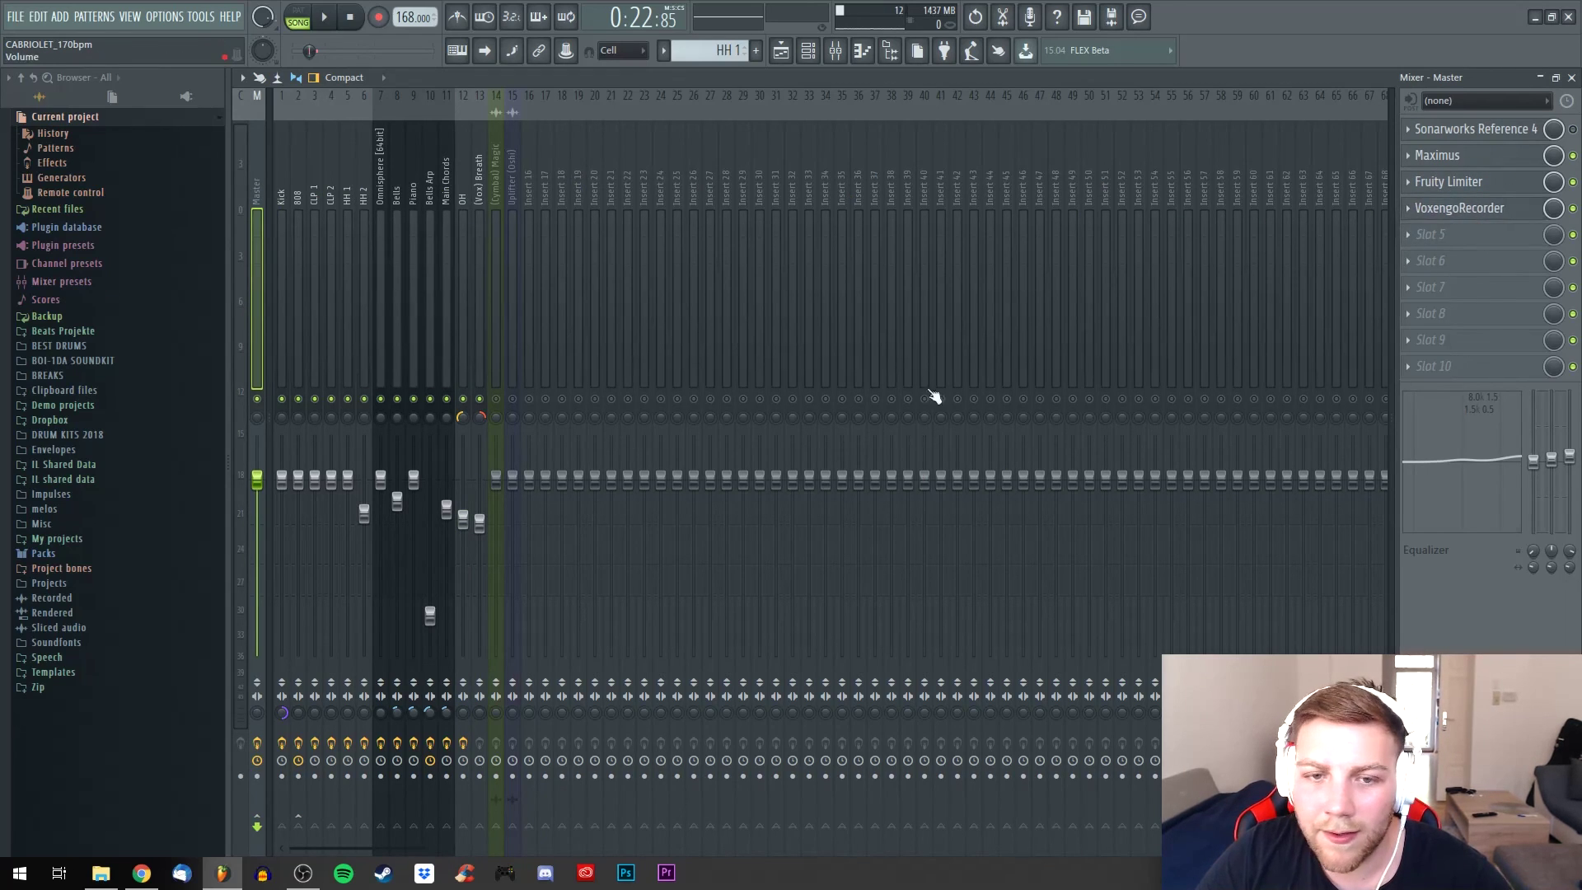
pyautogui.click(1461, 210)
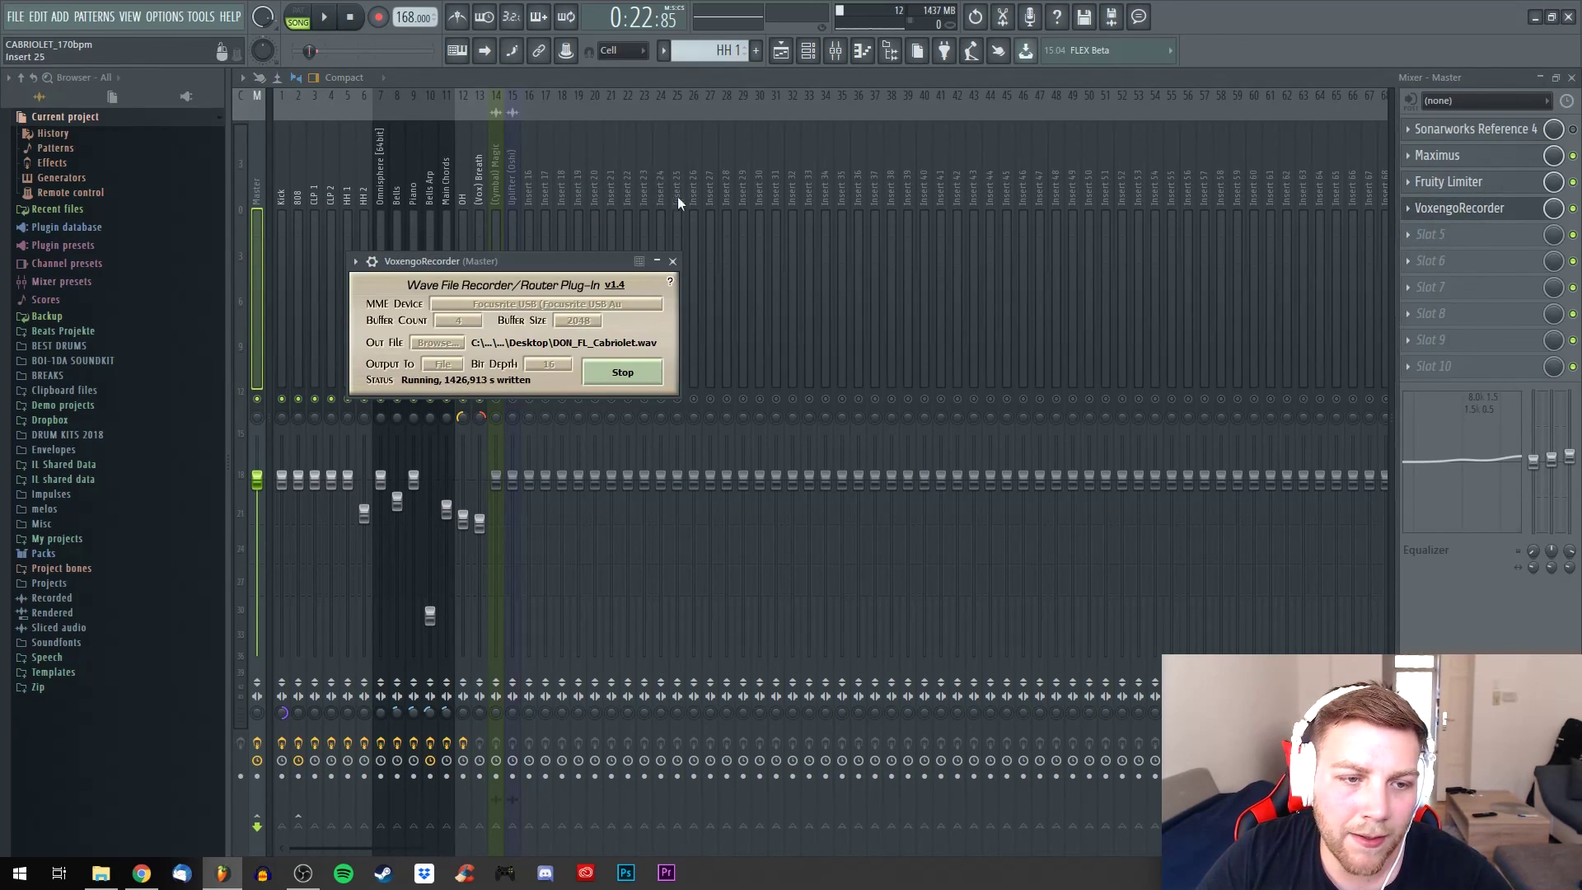
pyautogui.click(673, 261)
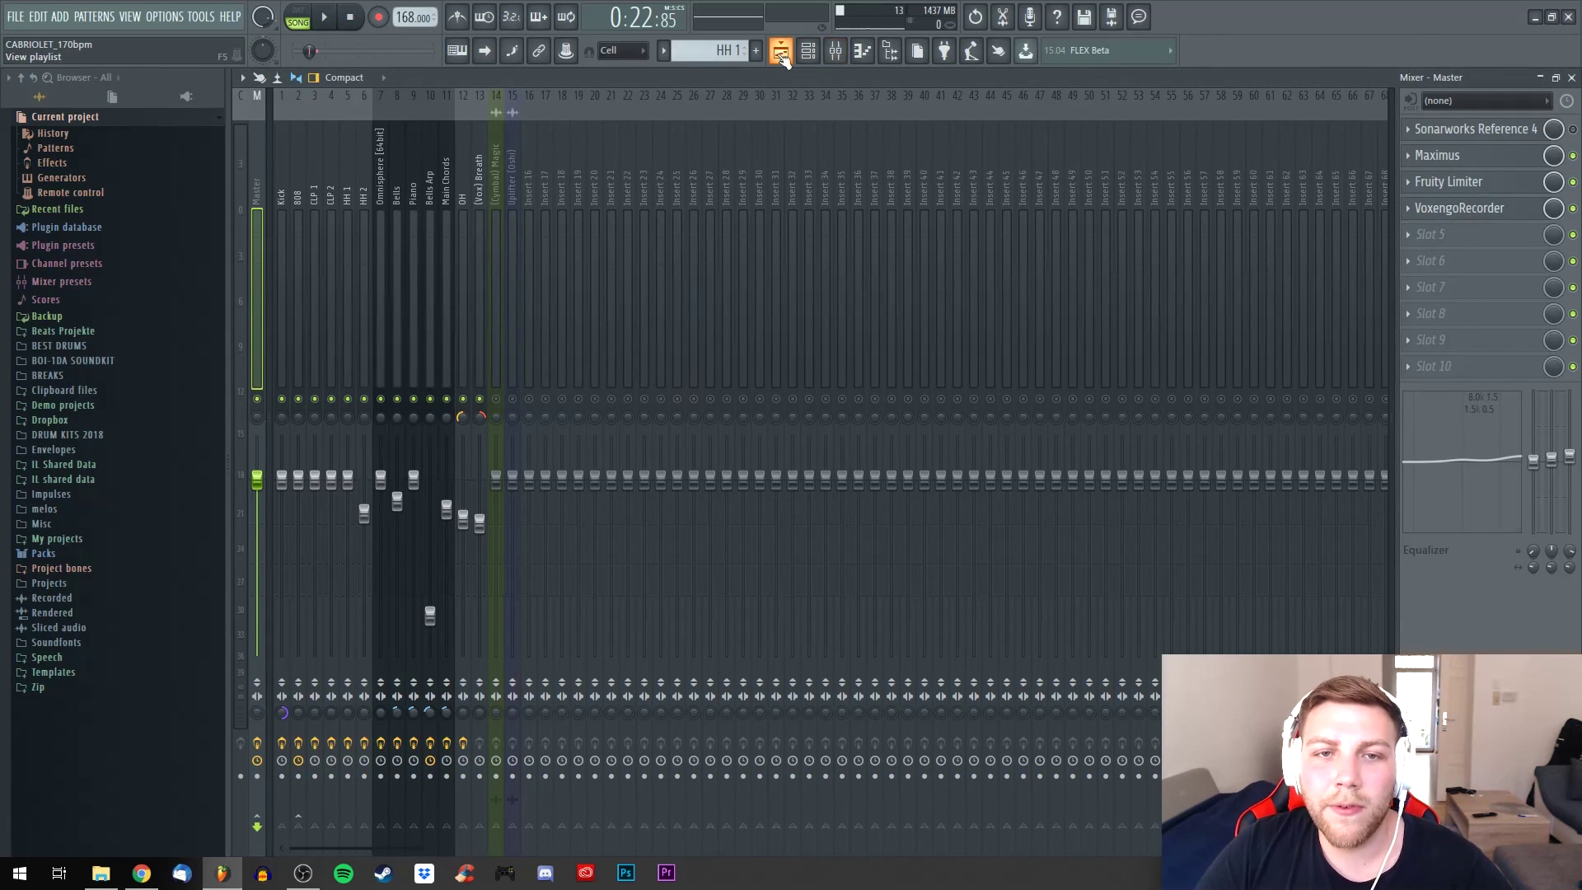
# Show the playlist and examine the full arrangement from the intro through the hooks and verses
pyautogui.click(781, 53)
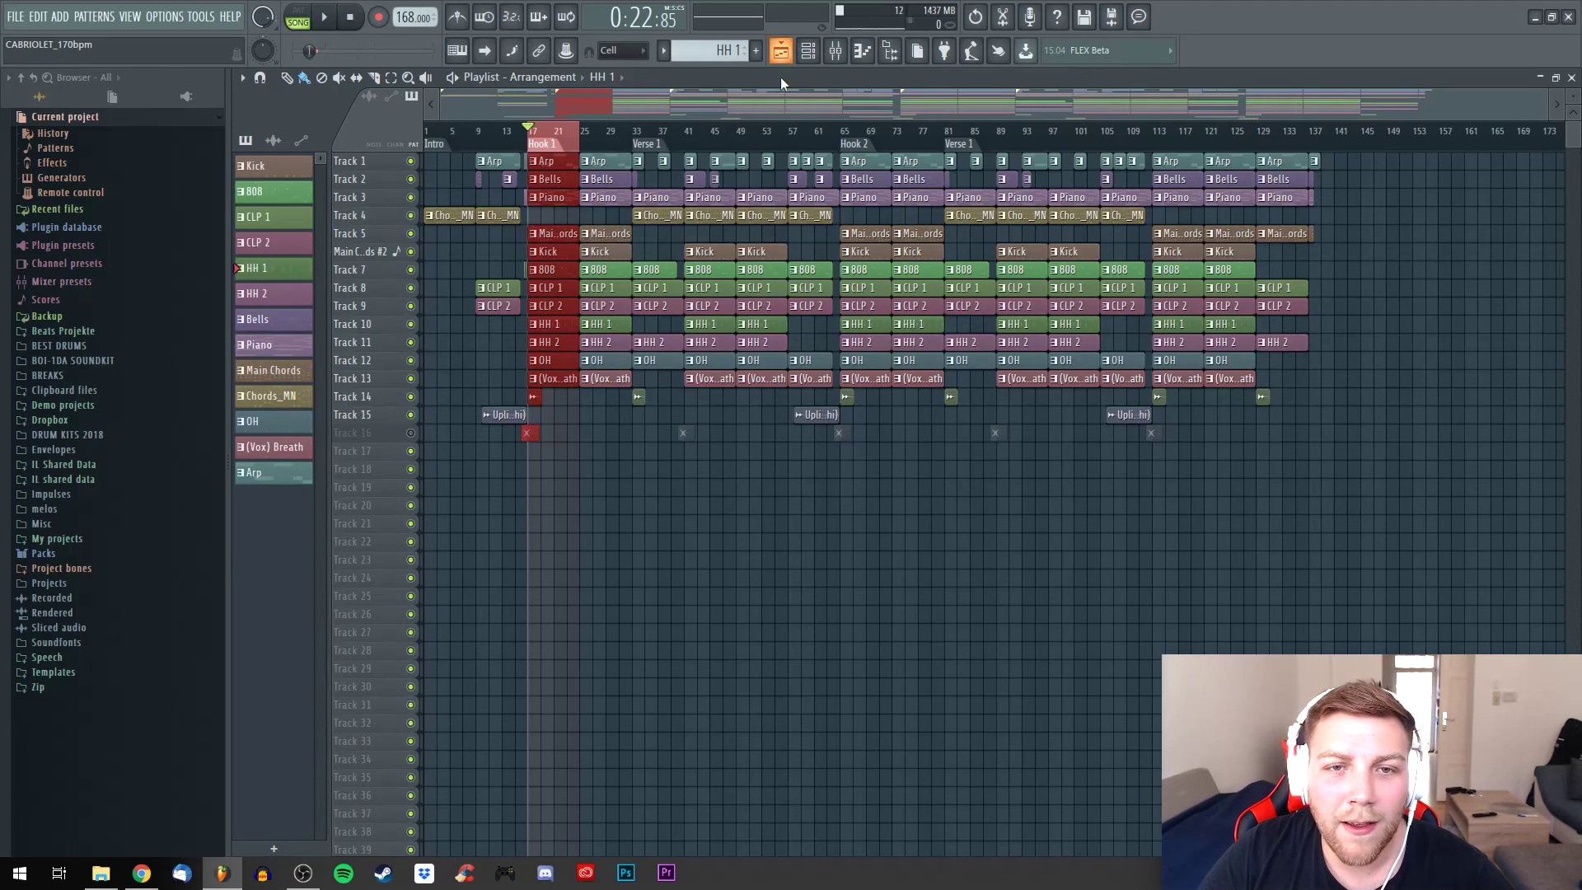
pyautogui.scroll(-1, 778, 104)
pyautogui.scroll(-2, 785, 119)
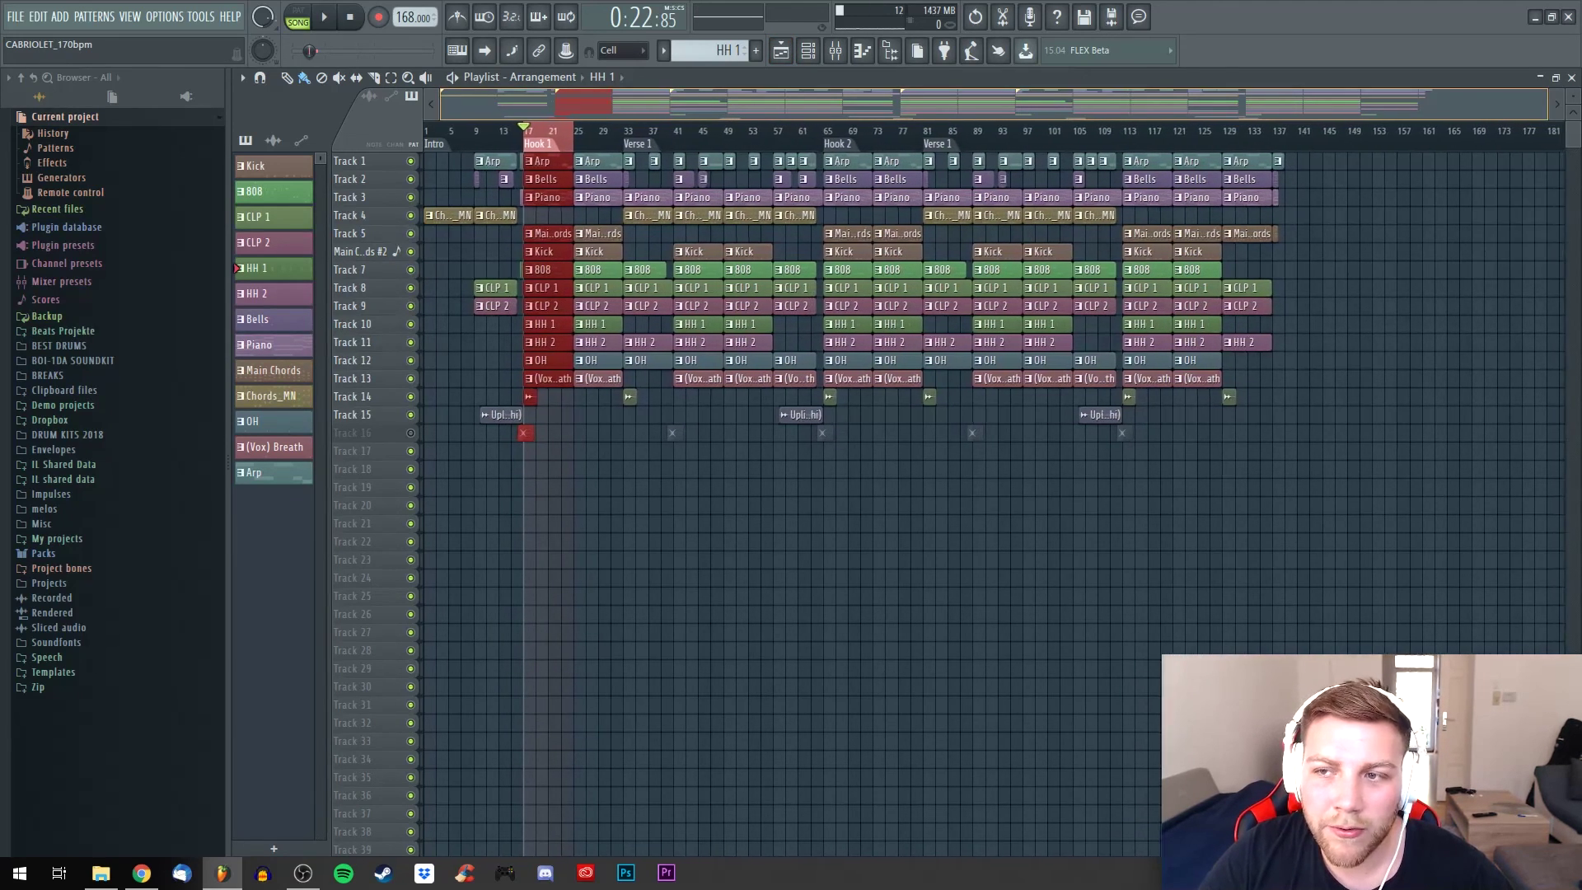
pyautogui.scroll(3, 779, 104)
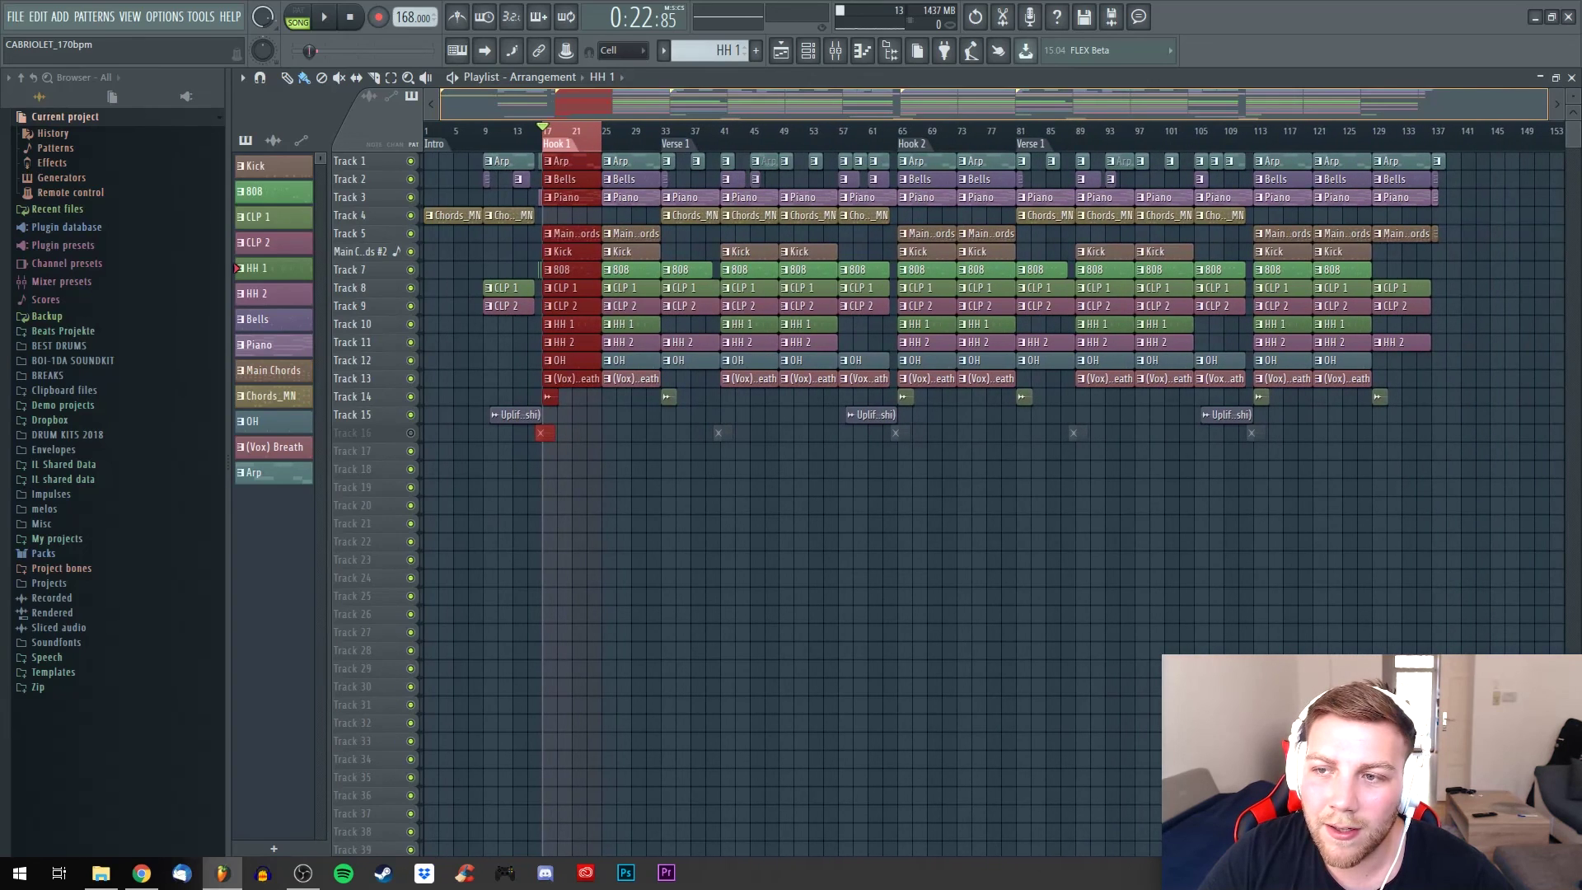
pyautogui.scroll(2, 778, 104)
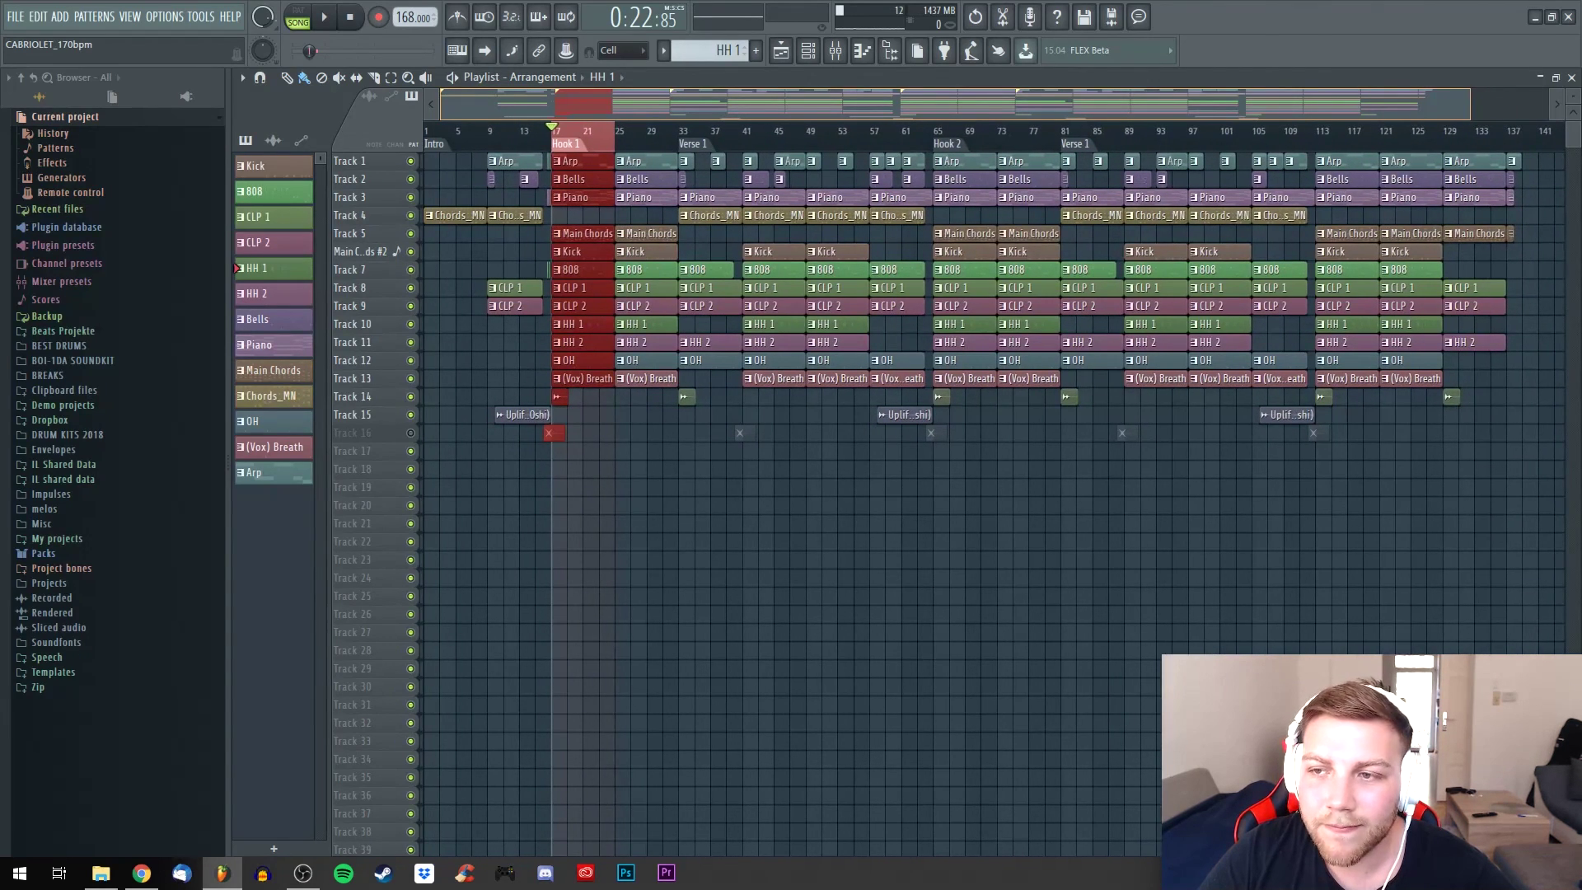
pyautogui.scroll(-2, 789, 99)
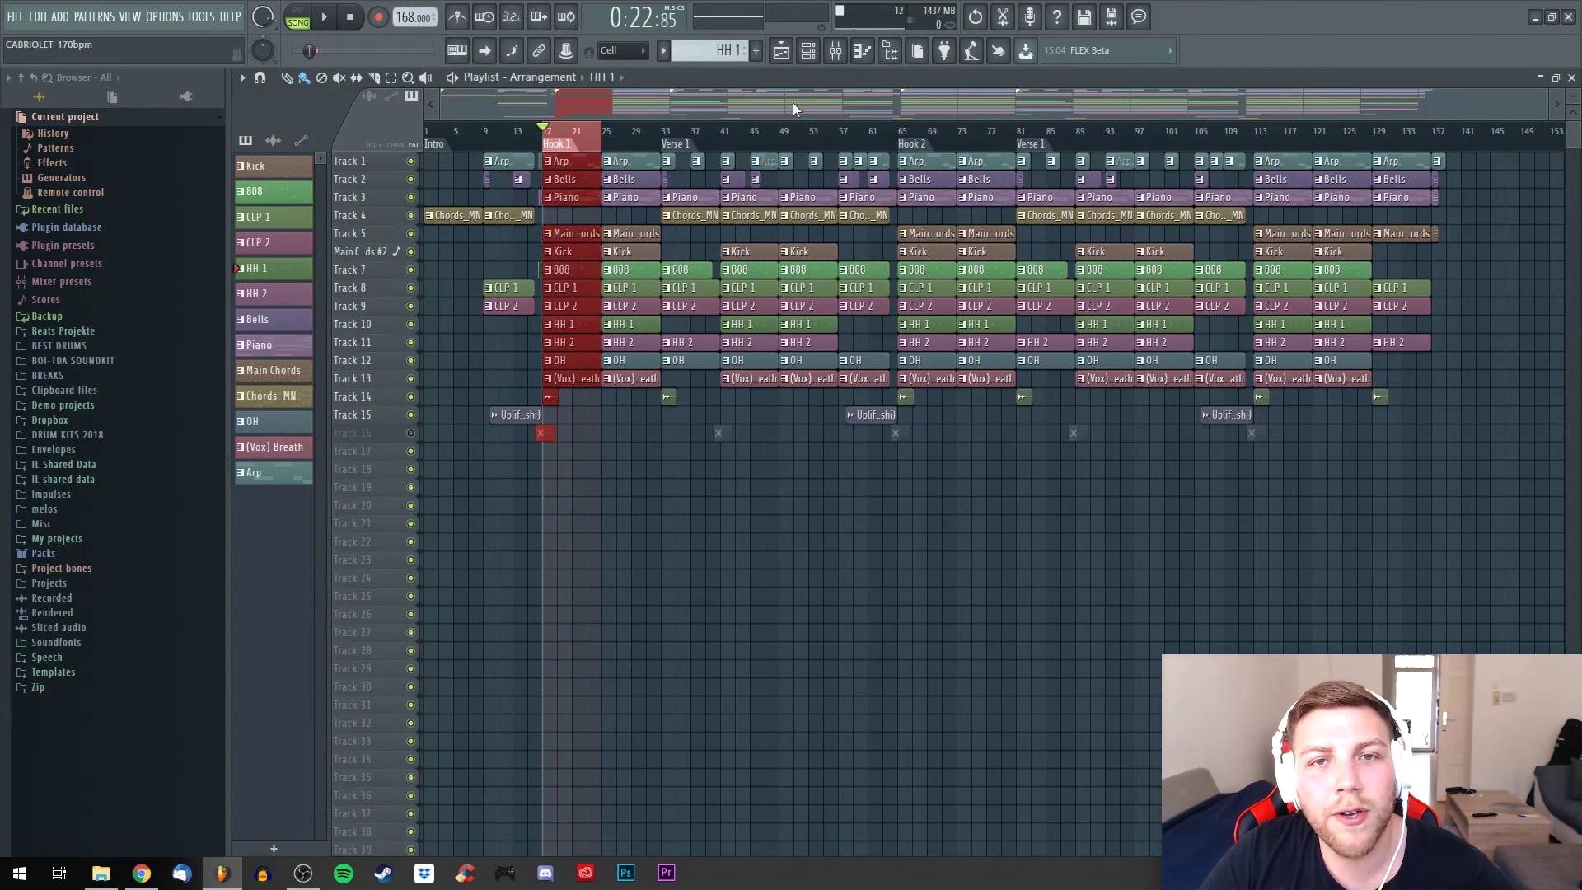